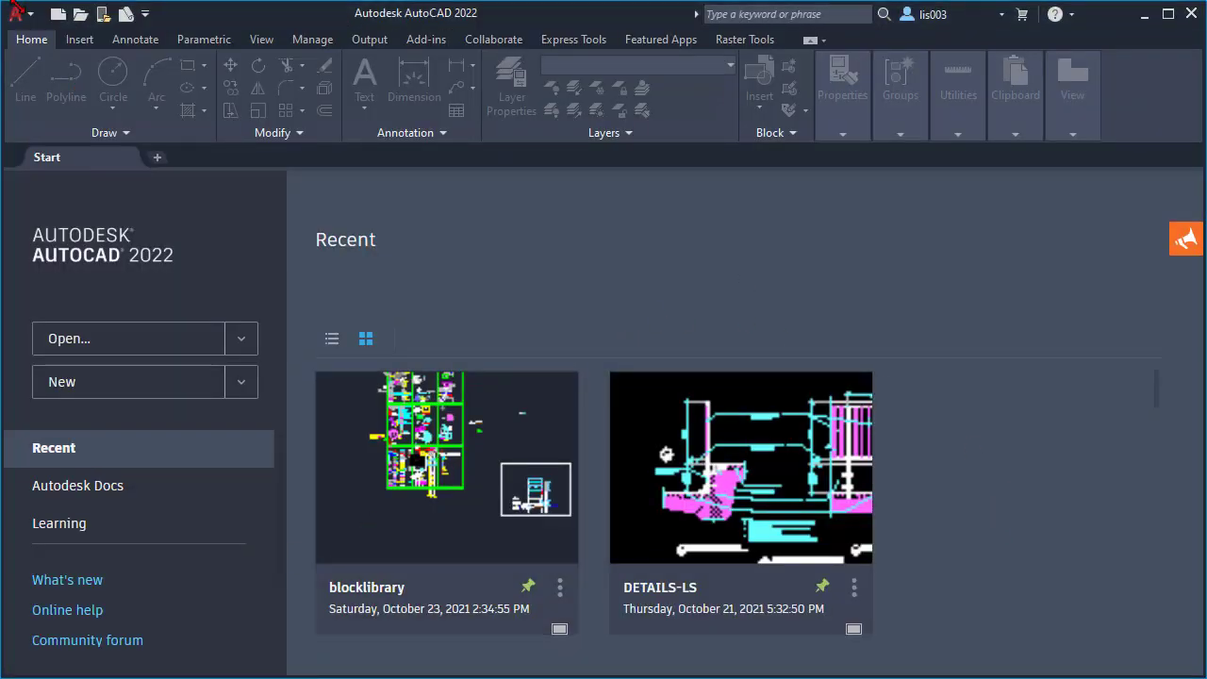
Browse the recent drawings list, dismiss it, and scroll around the column layout view
left_click(17, 13)
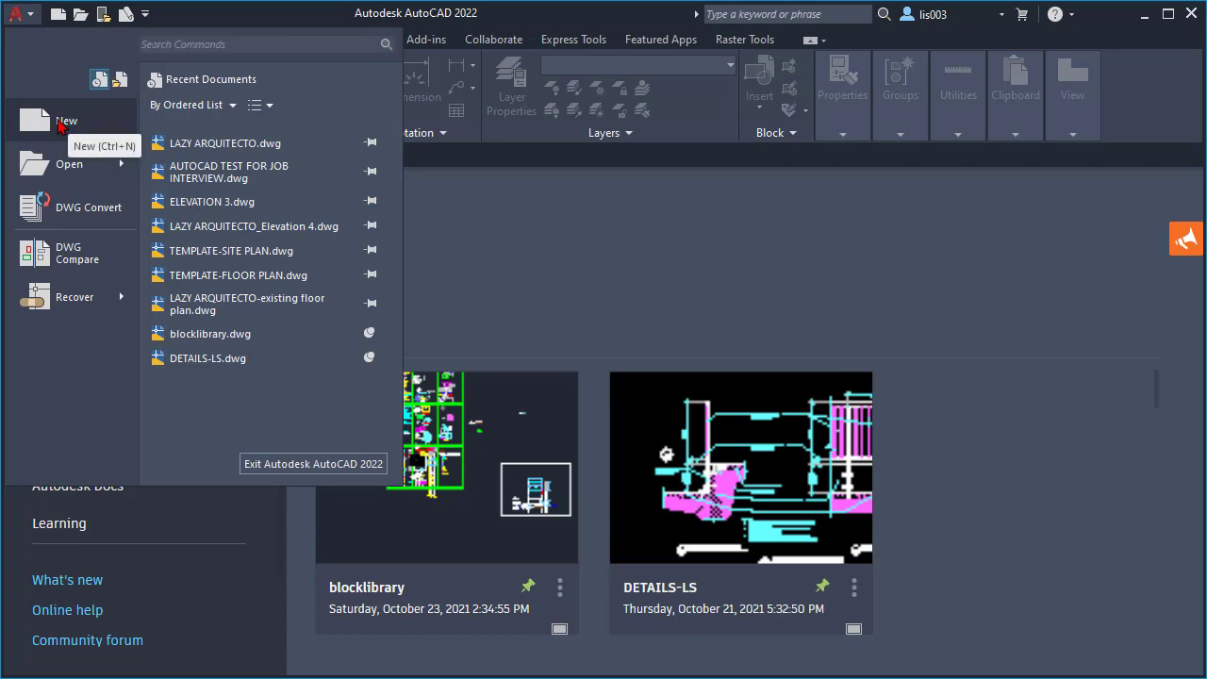
left_click(556, 234)
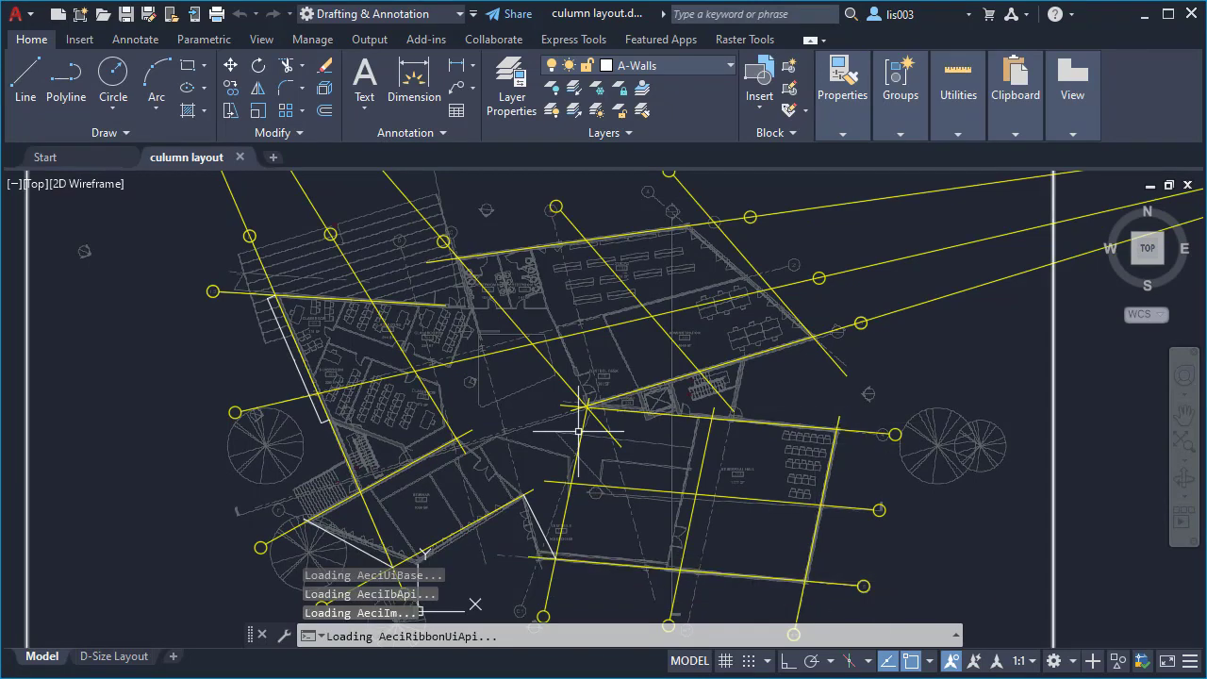
scroll(561, 482, "down", 2)
scroll(559, 484, "down", 2)
scroll(584, 443, "up", 1)
scroll(514, 485, "up", 2)
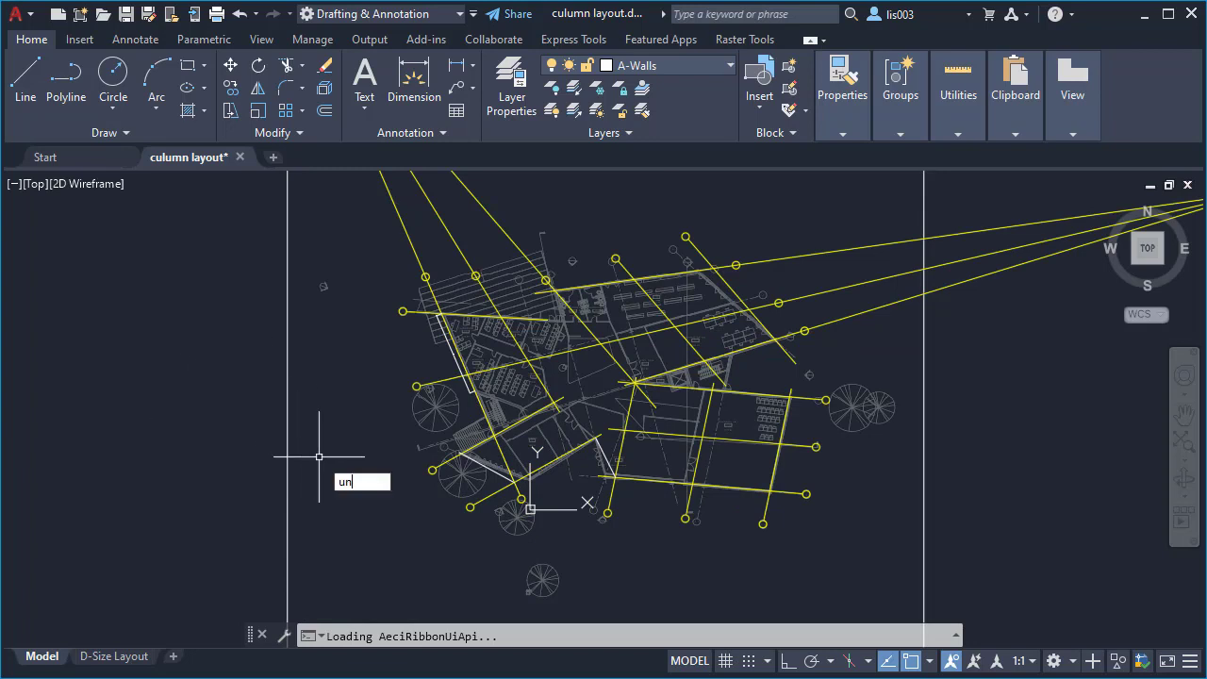
Check the drawing units, close them unchanged, and acknowledge the lighting warning
type("s")
key("Return")
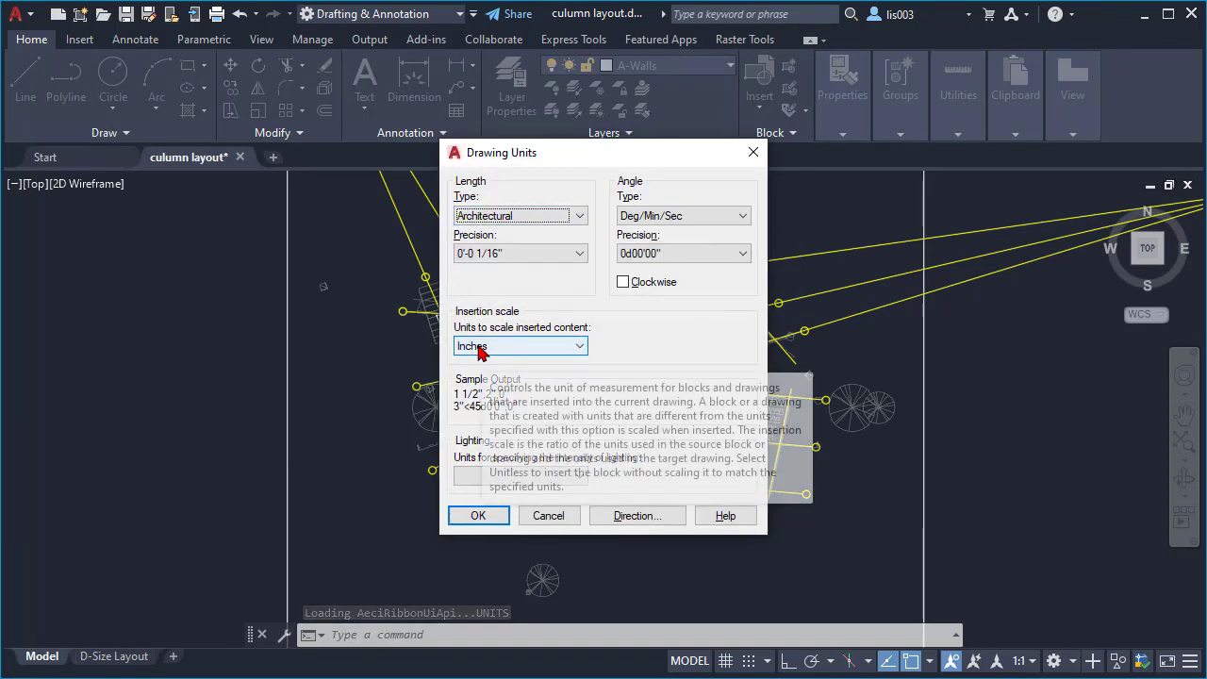
left_click(547, 519)
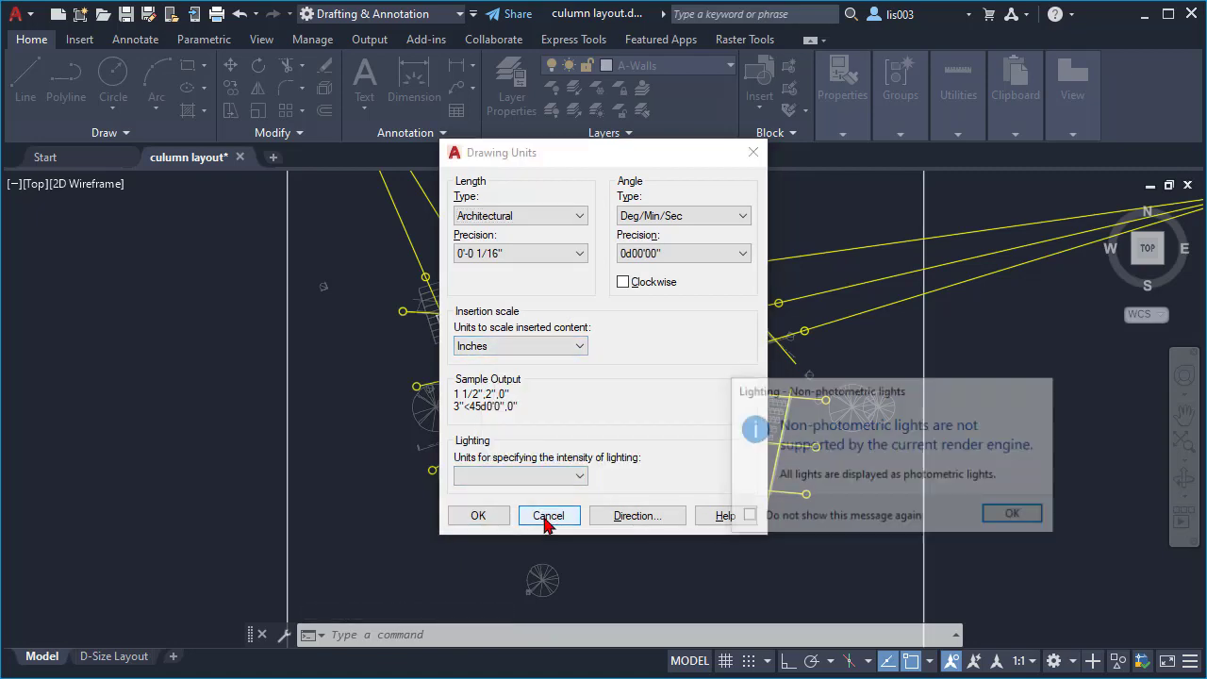
left_click(1002, 526)
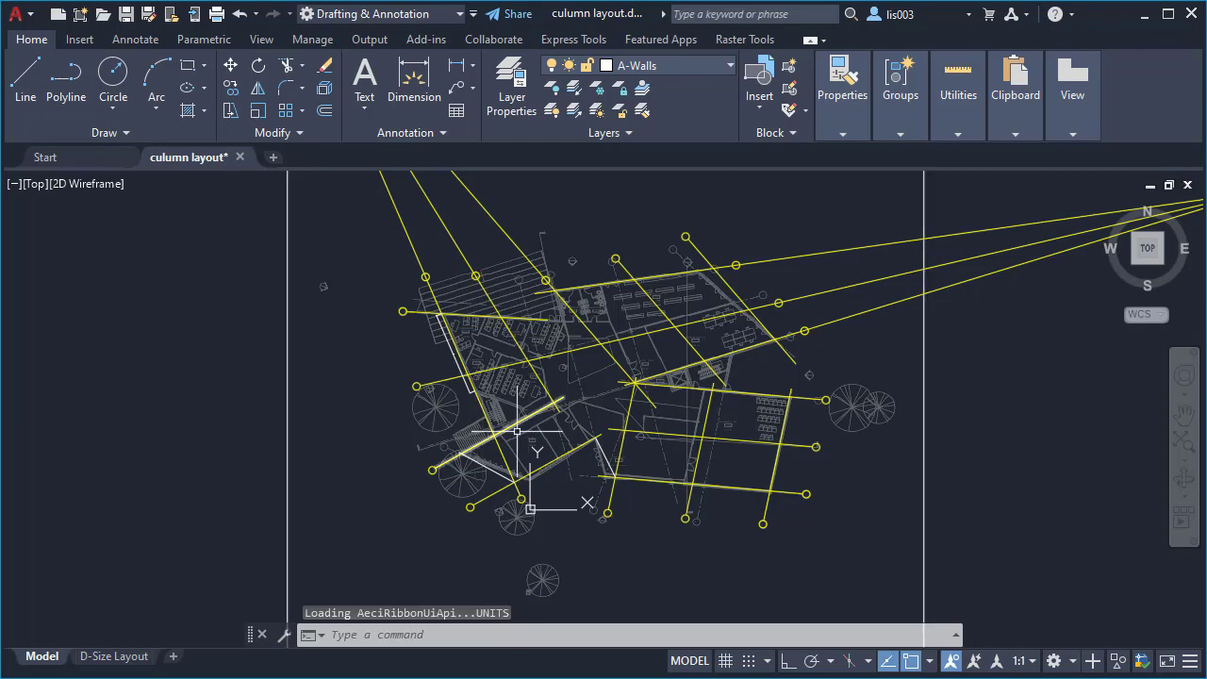
scroll(531, 435, "down", 5)
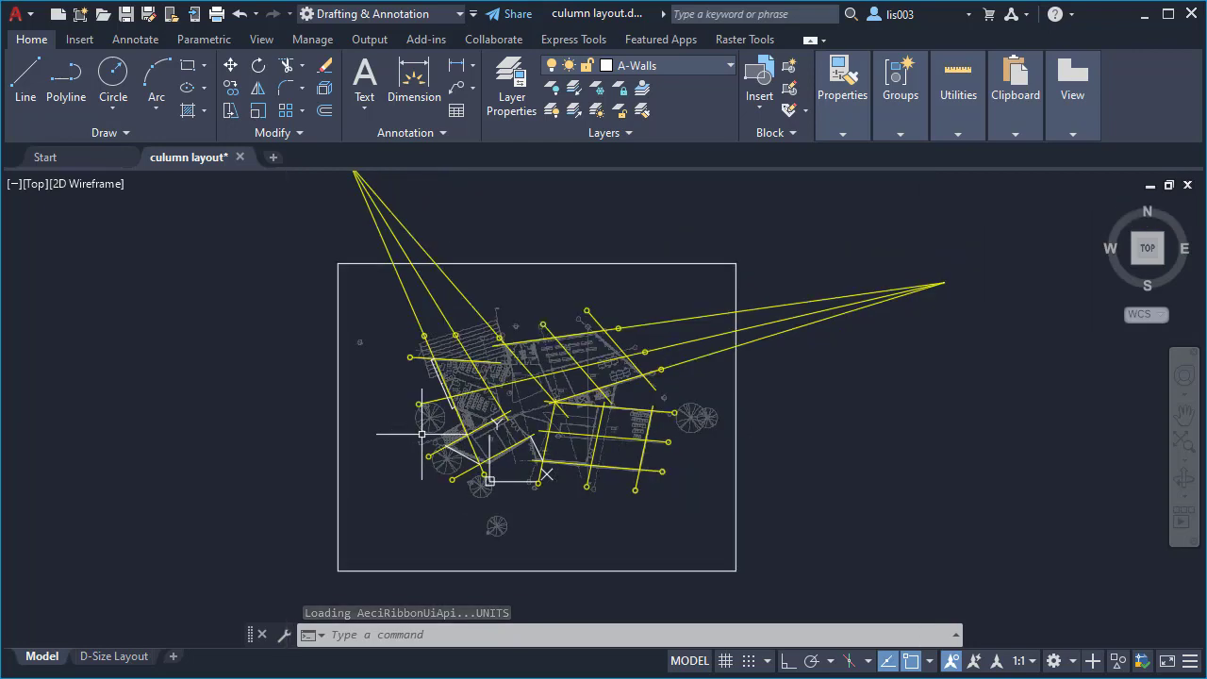
Drag the wall section PNG from File Explorer into the drawing at scale 1, rotation 0
key("alt+Tab")
left_click_drag(766, 90, 698, 13)
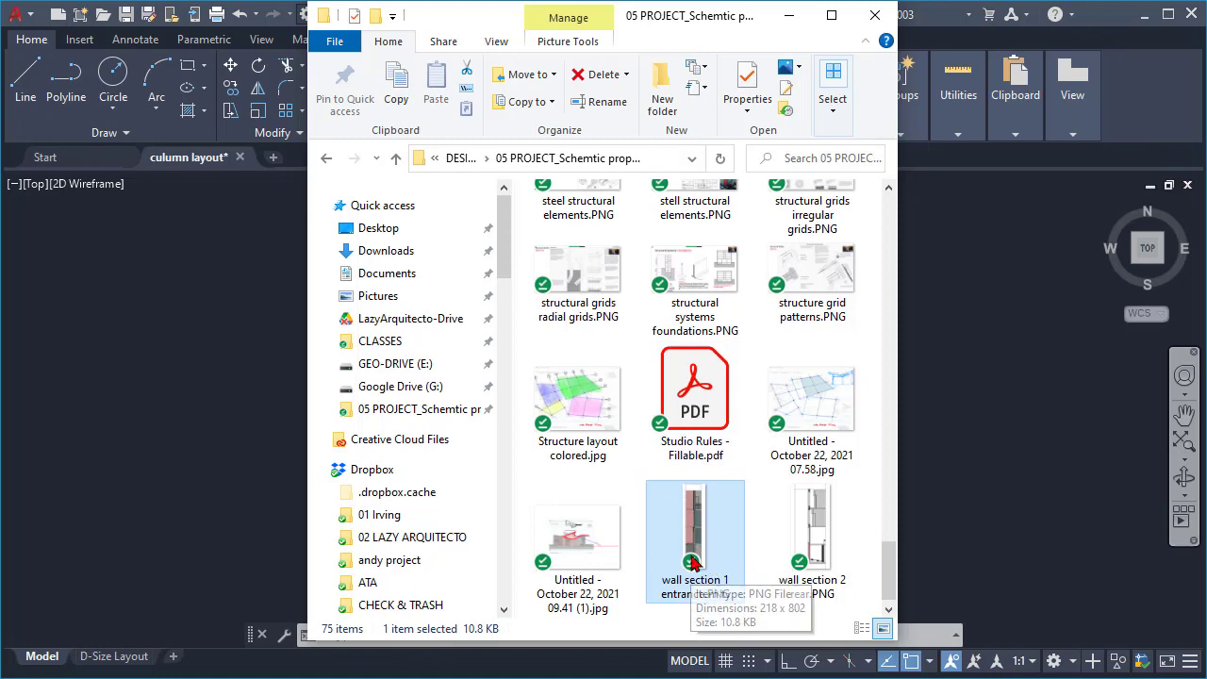
left_click_drag(688, 552, 278, 494)
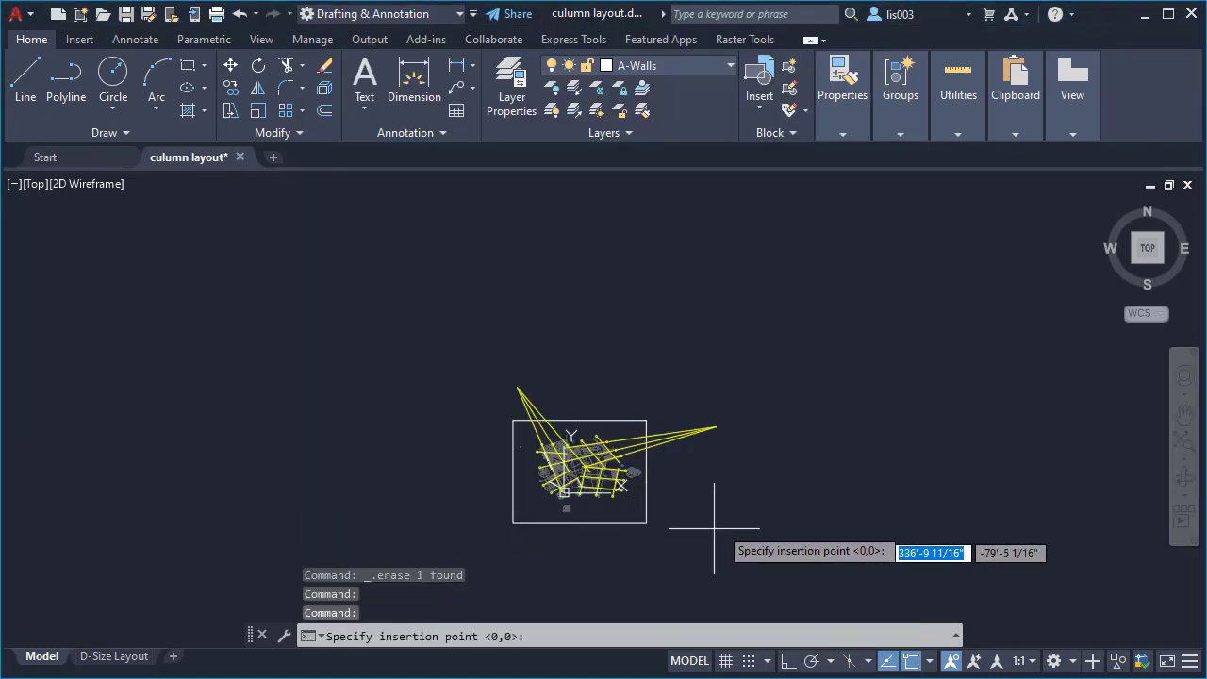
scroll(722, 519, "up", 5)
scroll(546, 528, "down", 5)
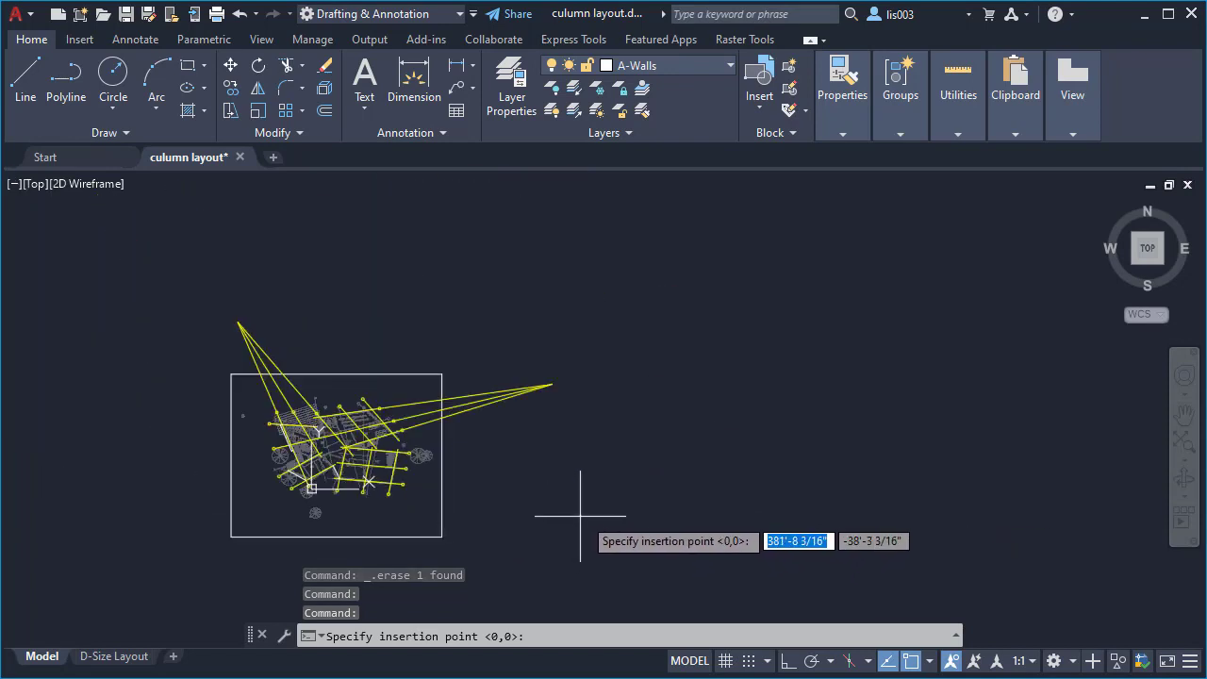
left_click(587, 512)
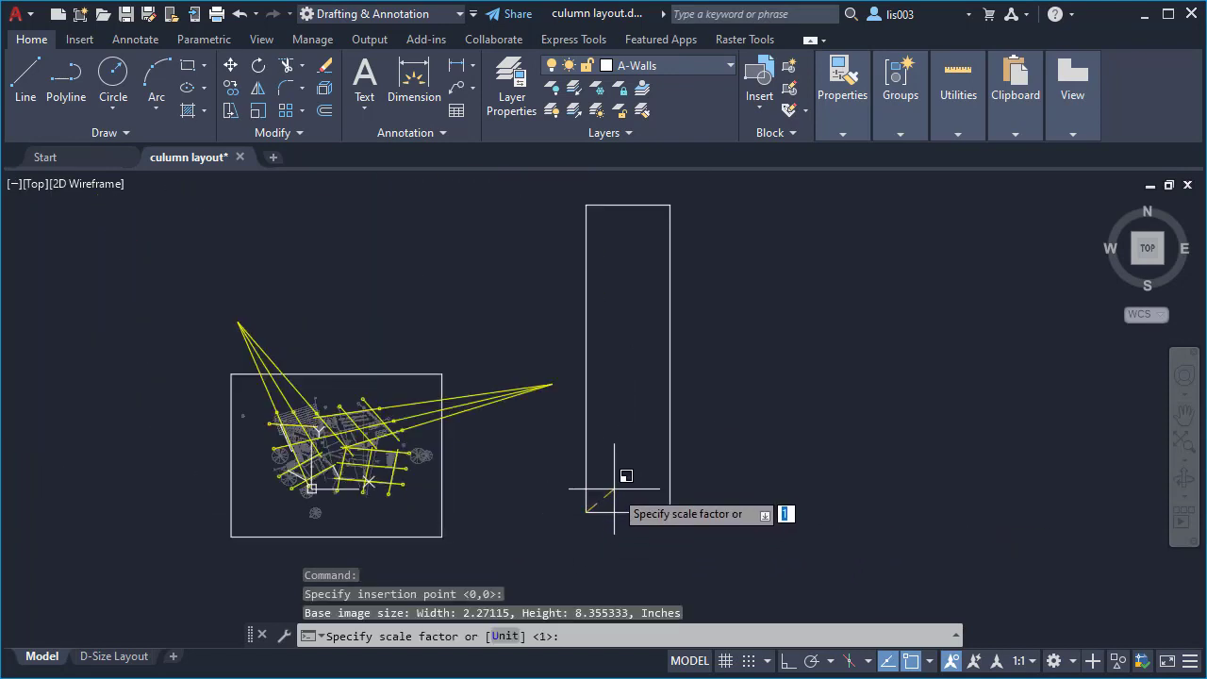
left_click(612, 491)
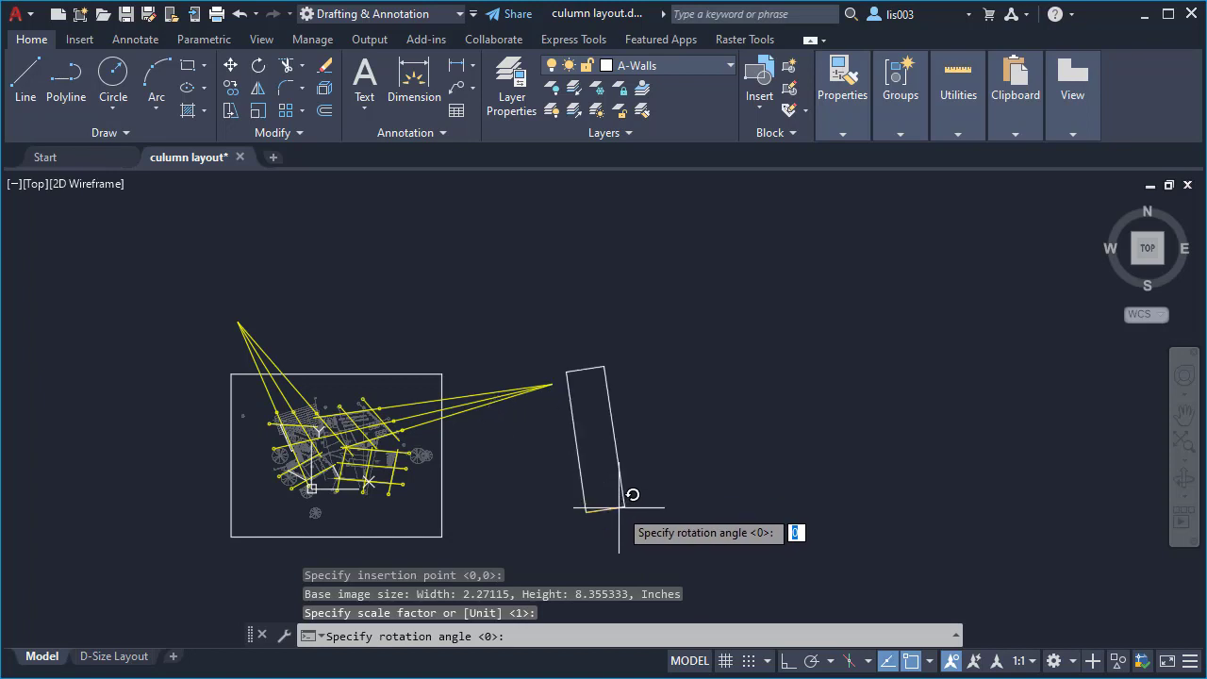
left_click(622, 511)
Undo the last changes, then select and deselect the facade image
scroll(618, 504, "up", 8)
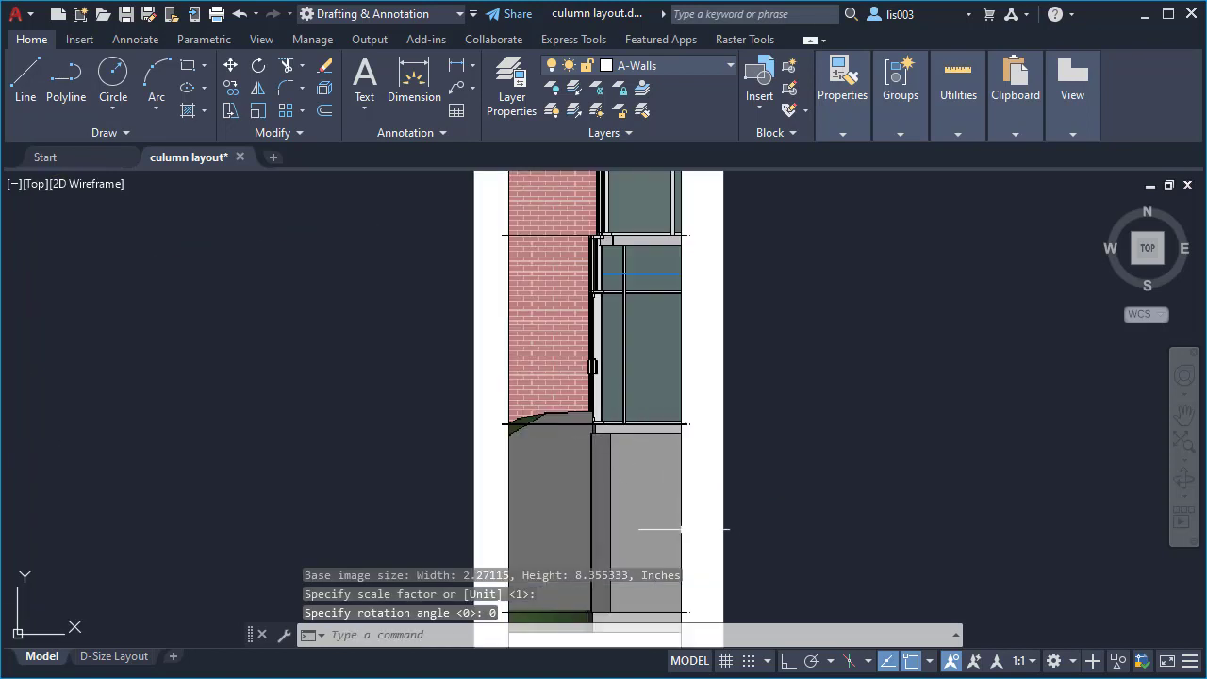
scroll(610, 410, "down", 5)
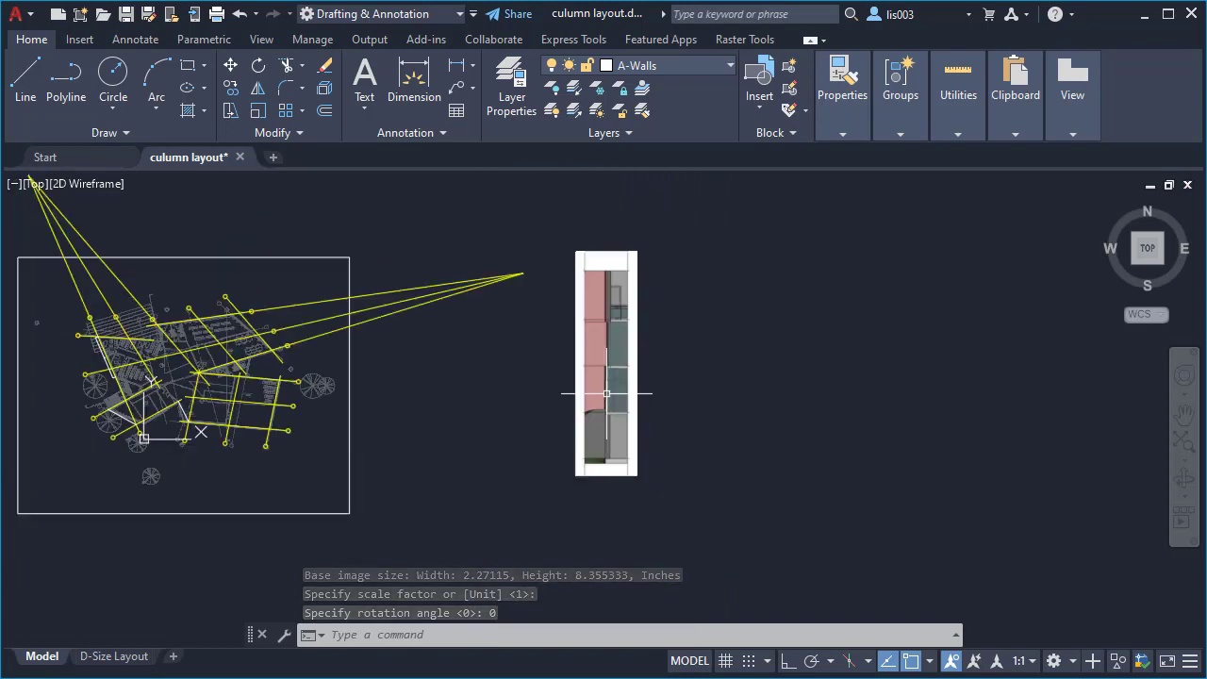
scroll(583, 363, "up", 2)
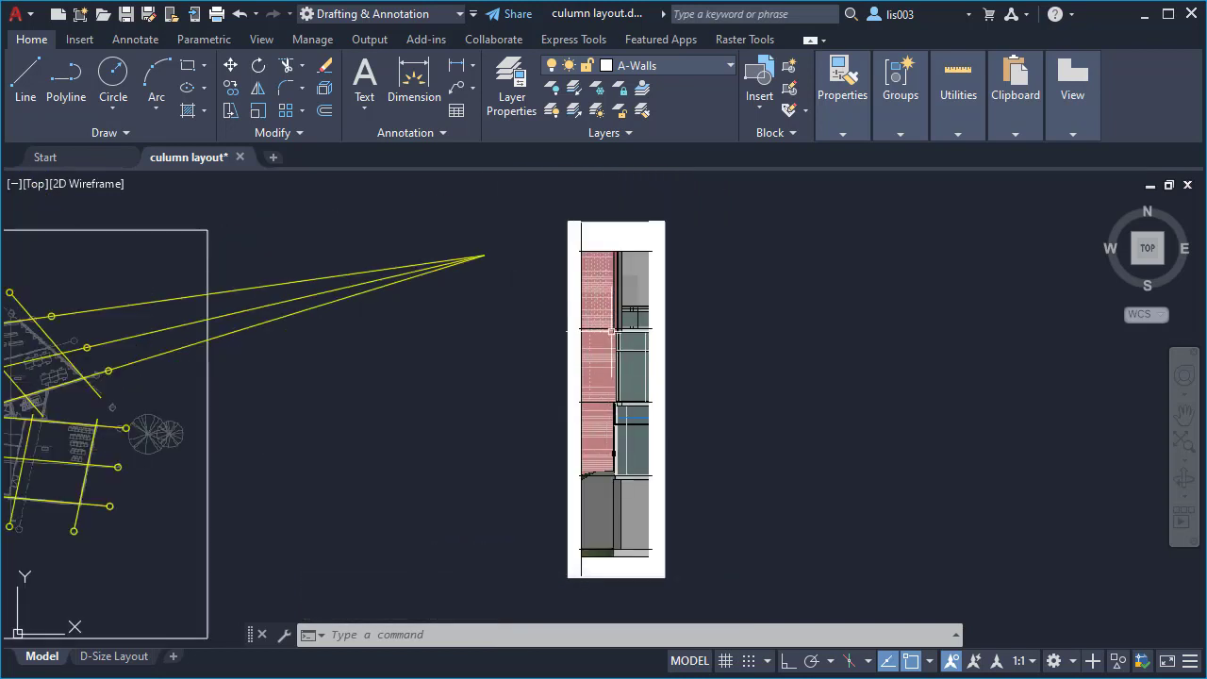
scroll(625, 375, "up", 2)
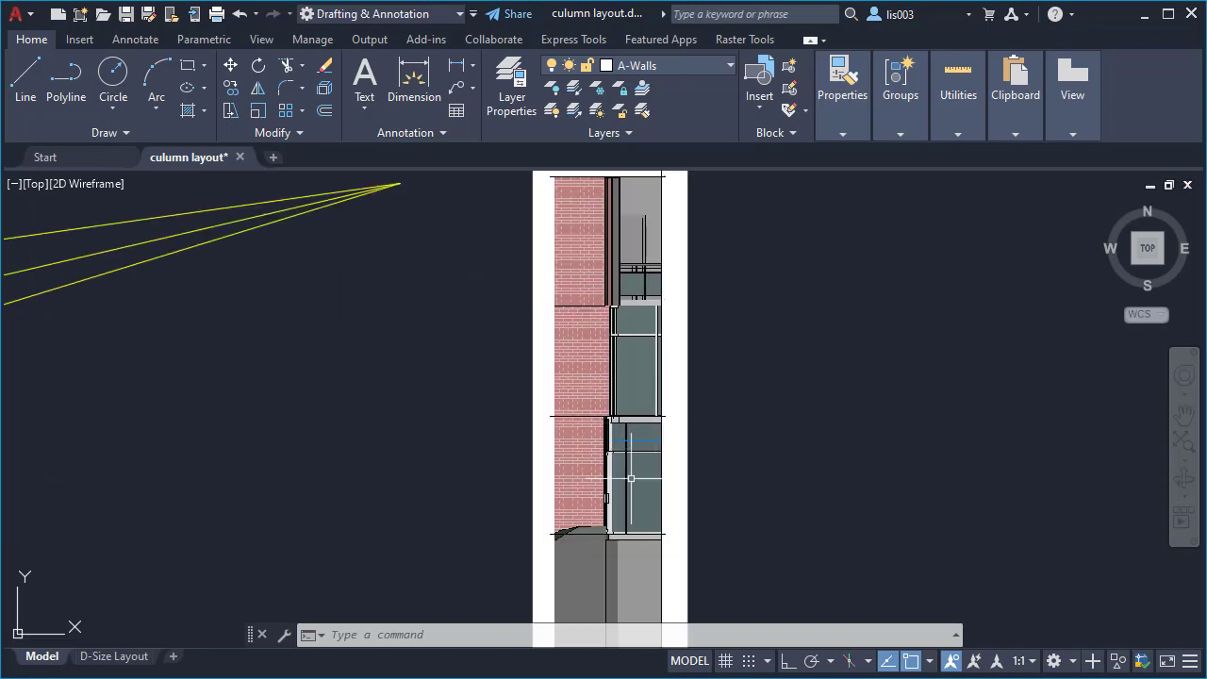
scroll(648, 413, "down", 2)
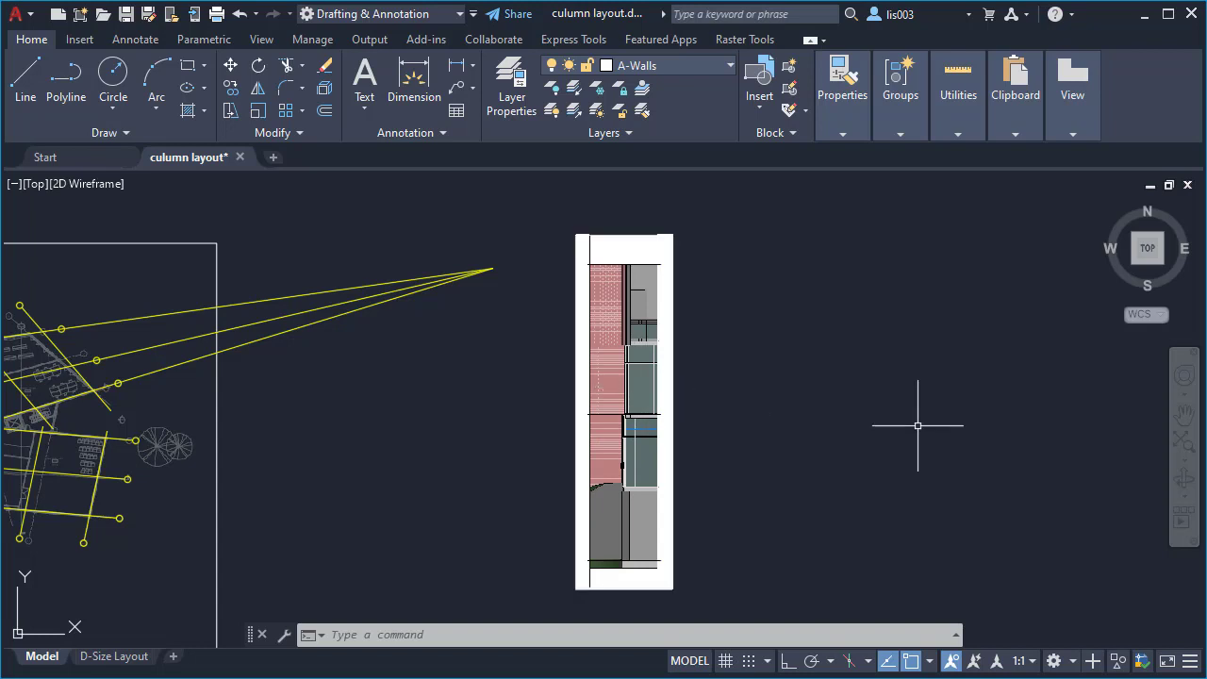
key("ctrl+z")
key("ctrl+z")
key("ctrl+z")
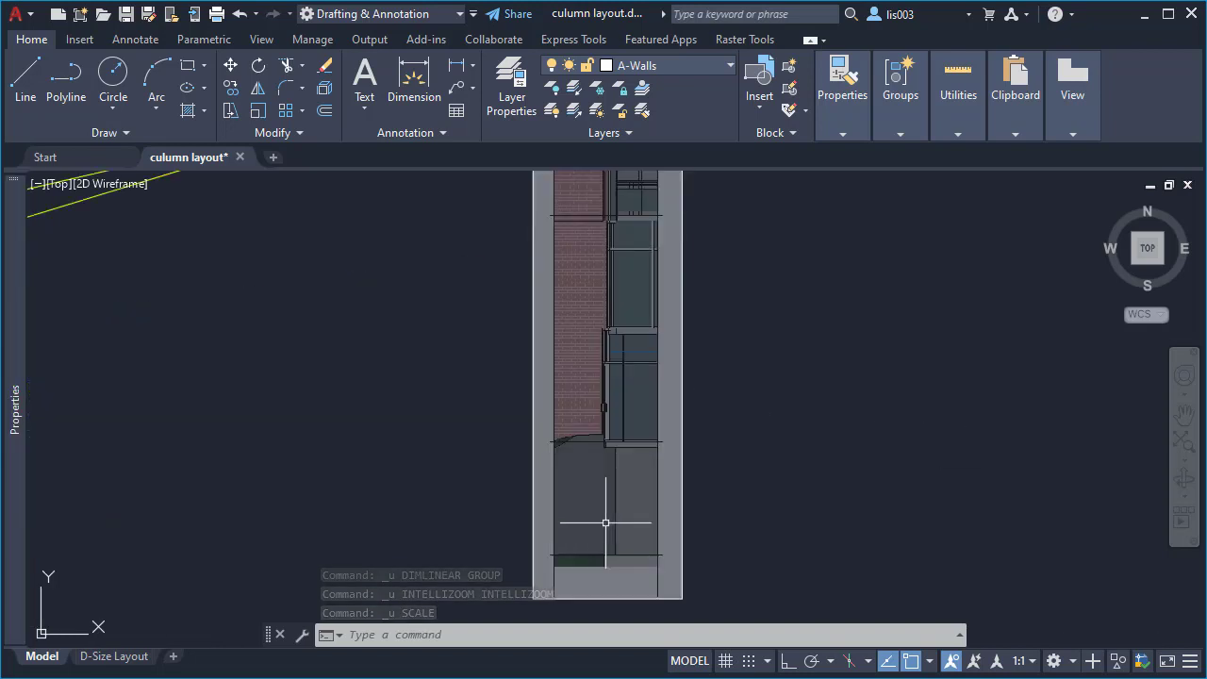
left_click(684, 472)
key("Escape")
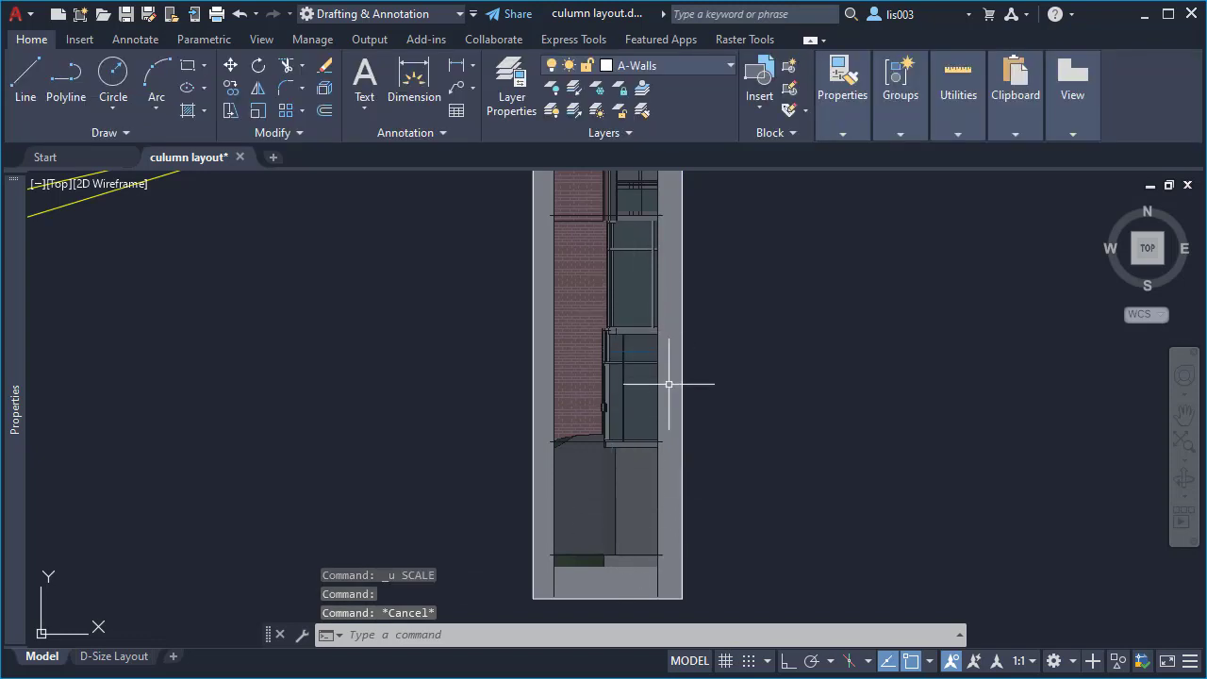
Scale the facade image by reference from its bottom base point, picking the first reference point at the column's bottom
left_click(679, 449)
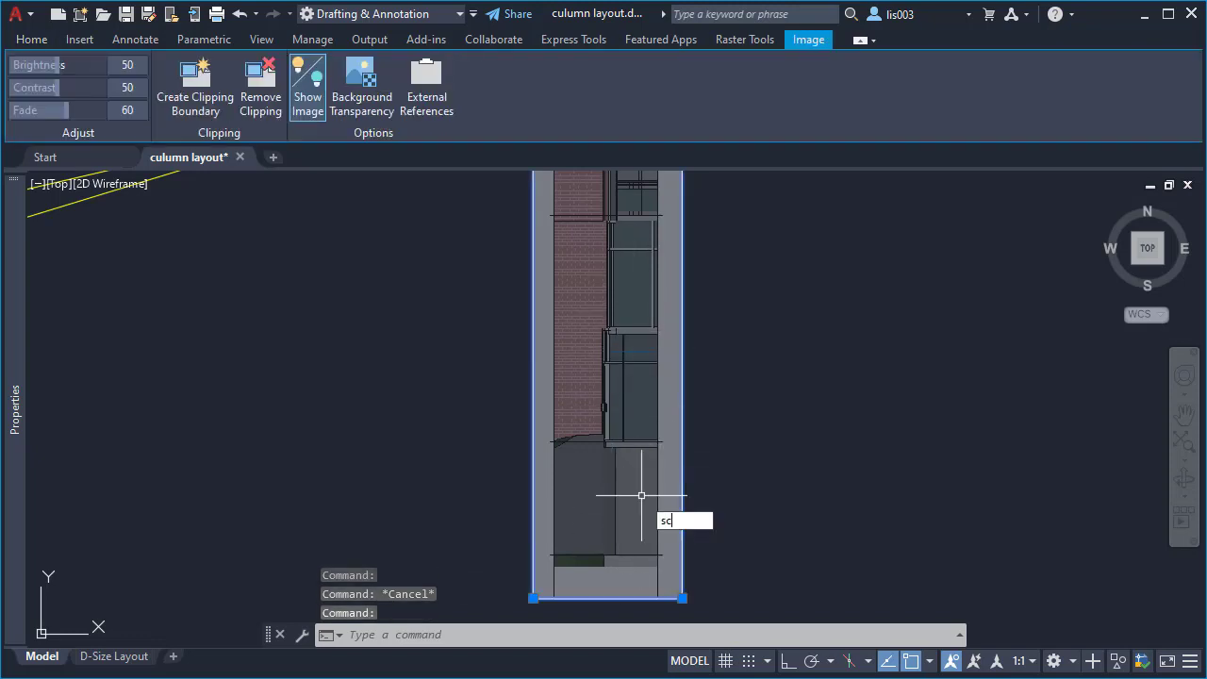
key("Return")
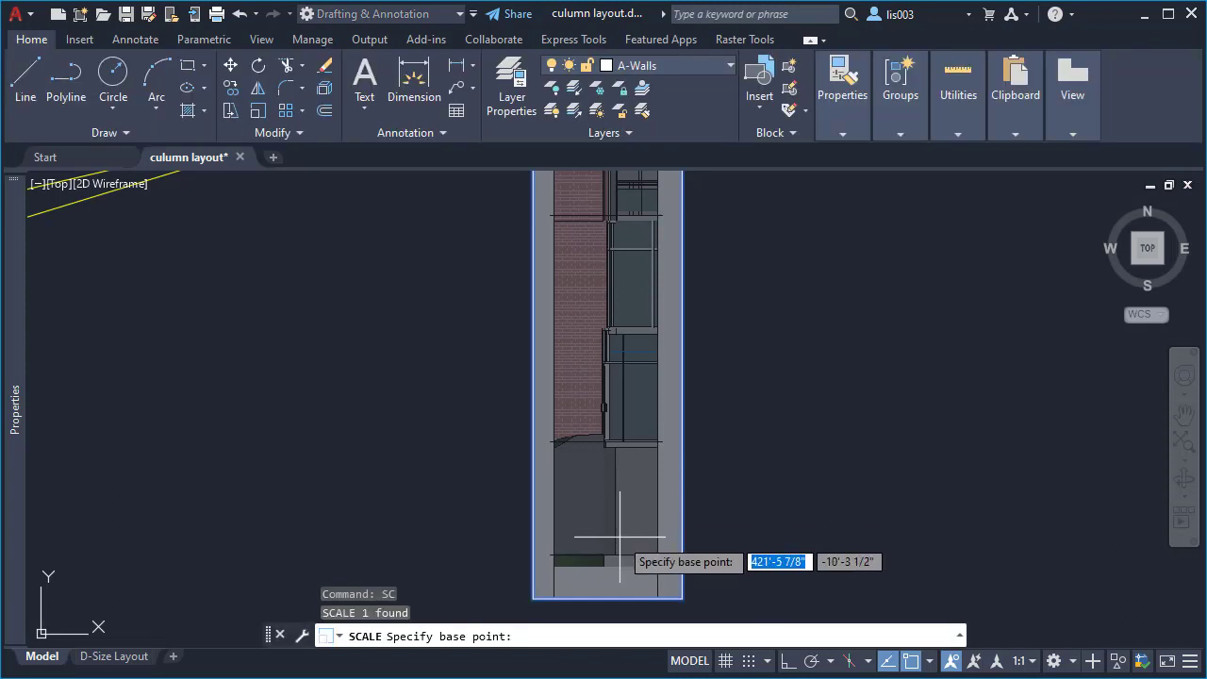
scroll(594, 528, "up", 3)
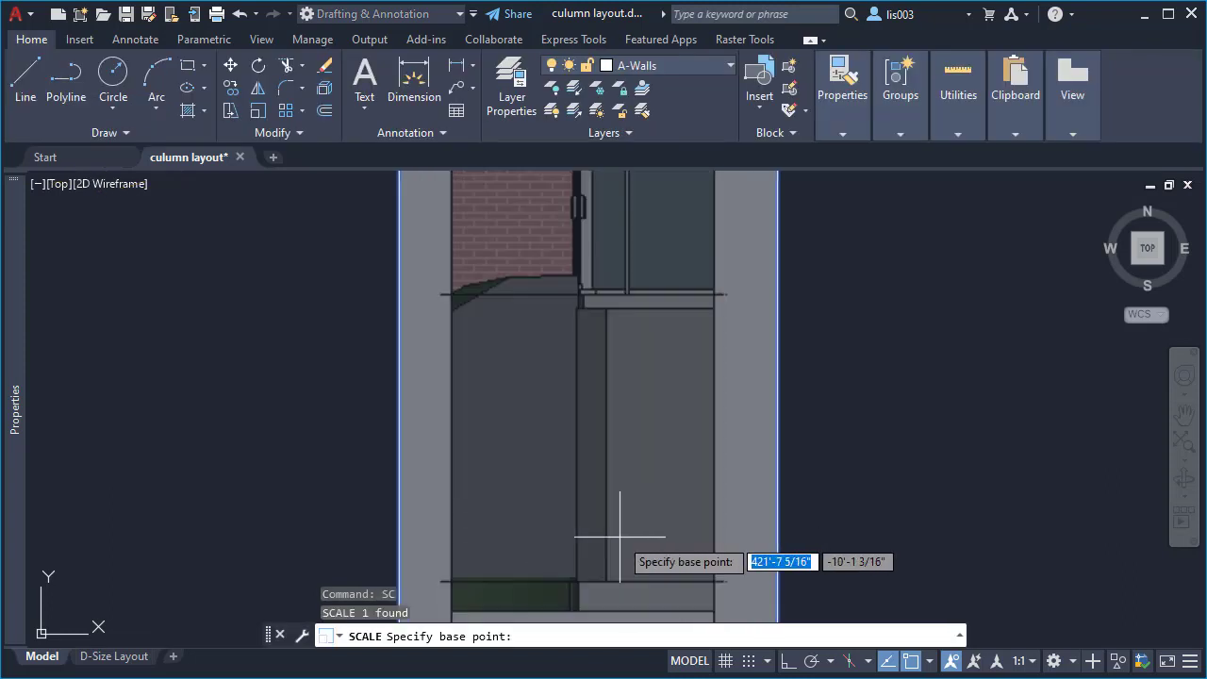
left_click(577, 581)
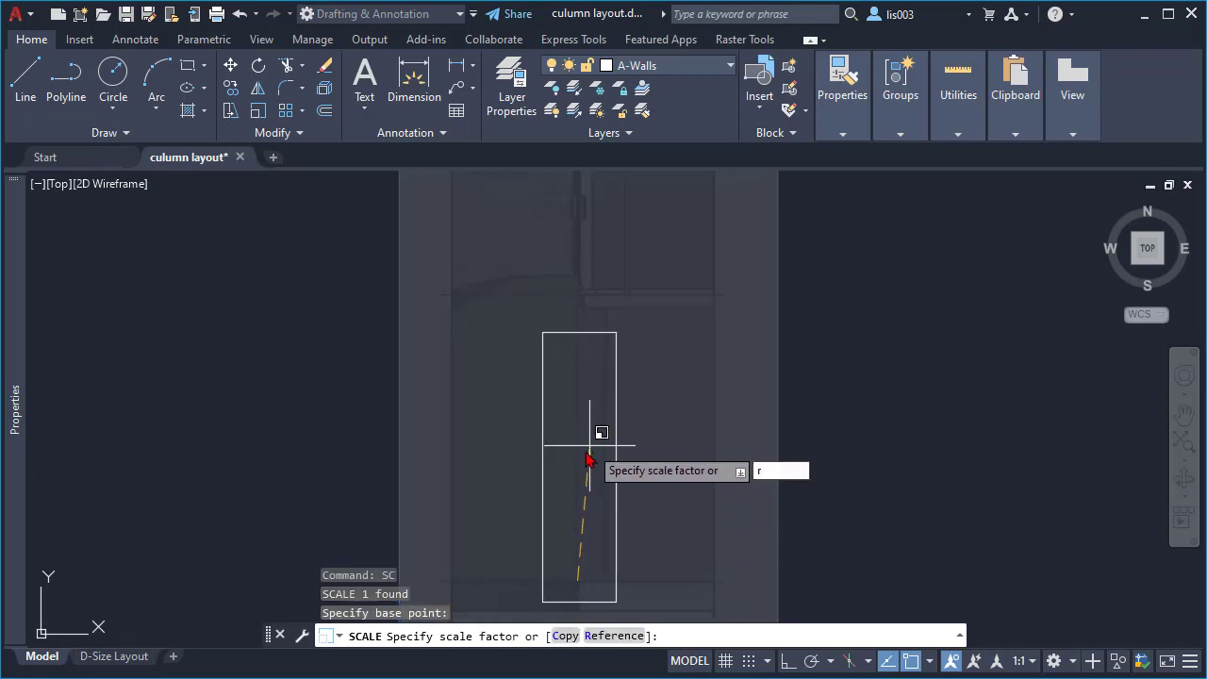
type("r")
key("Return")
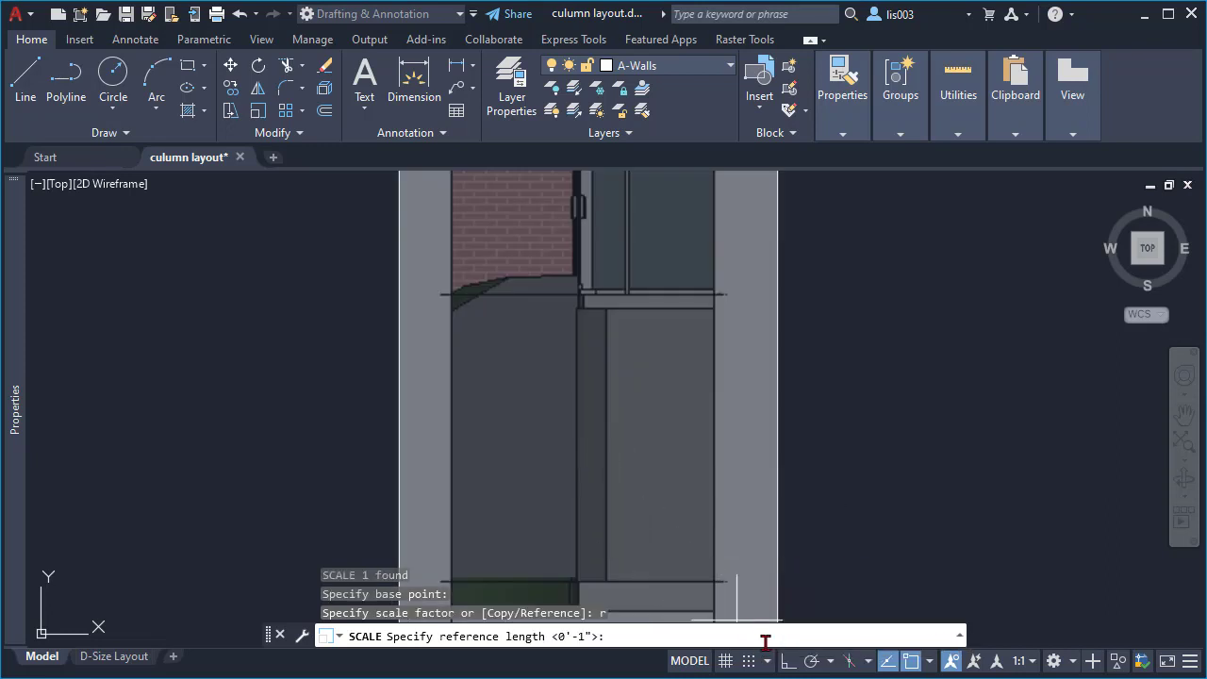
left_click(788, 664)
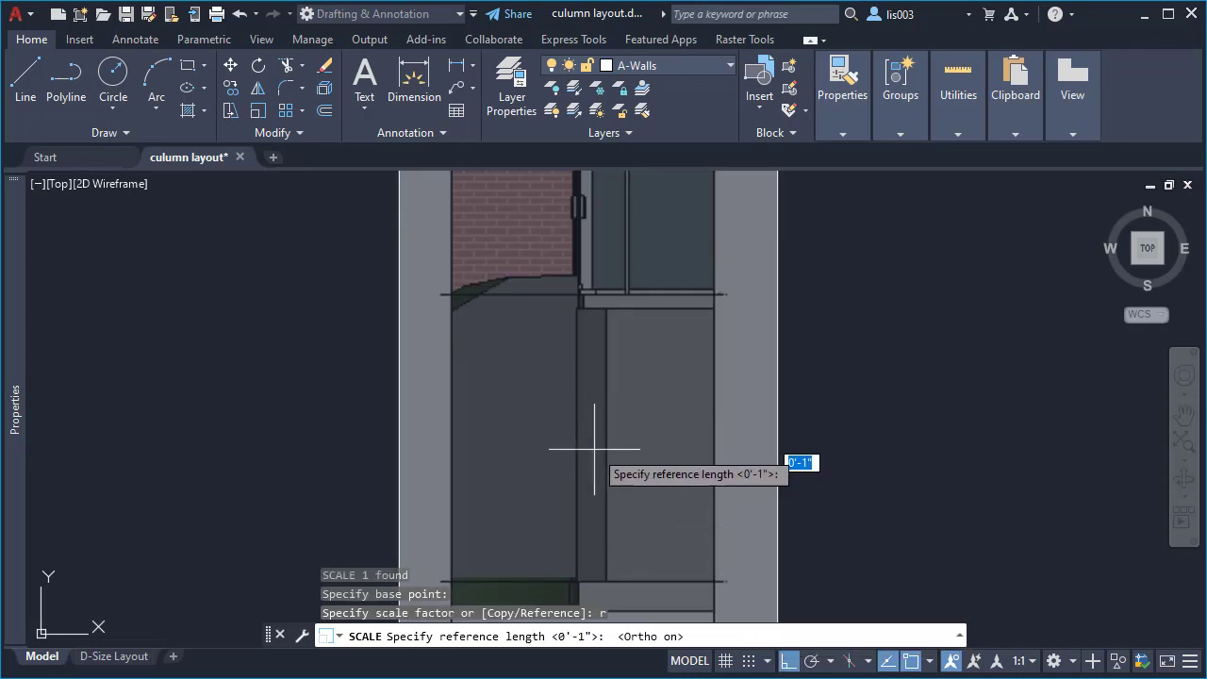
left_click(576, 582)
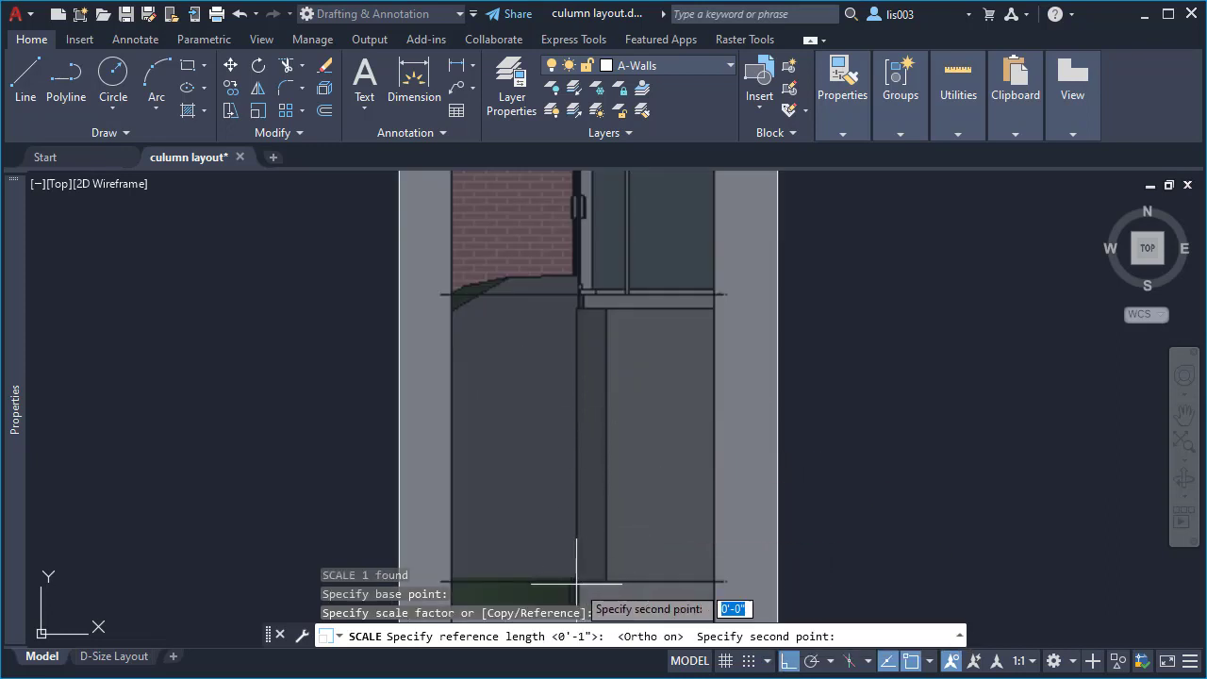
Pick the second reference point up the wall and enter 13' as the new length
scroll(617, 498, "down", 5)
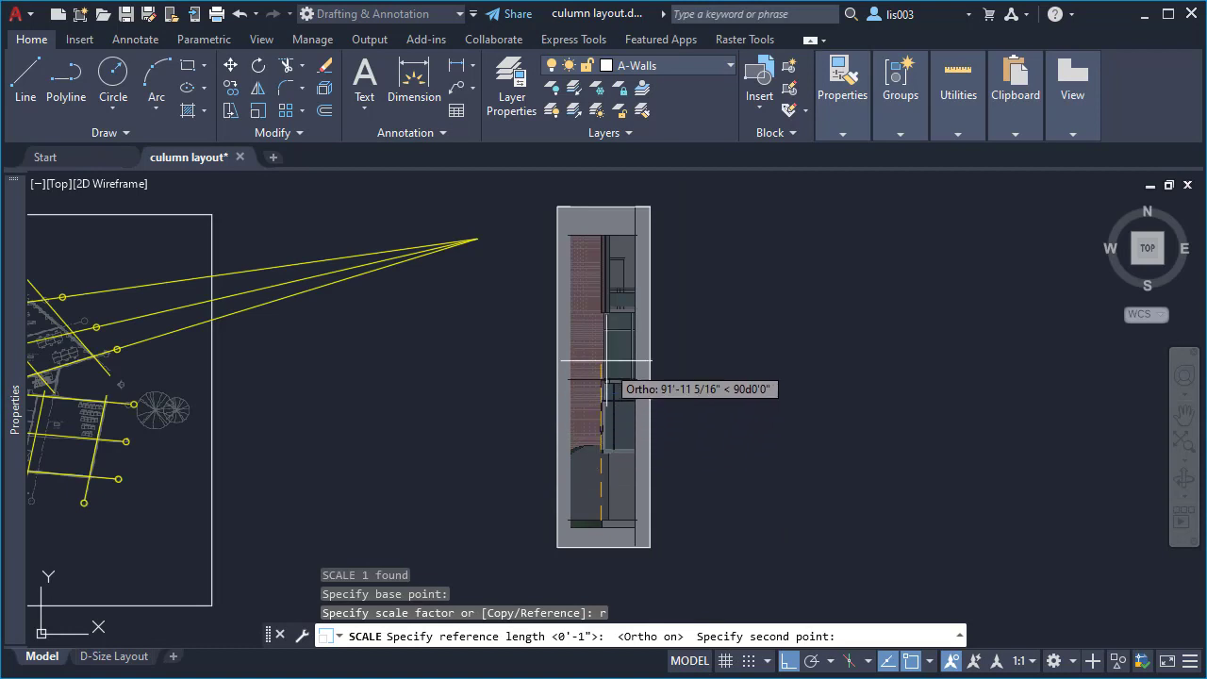
scroll(611, 494, "up", 2)
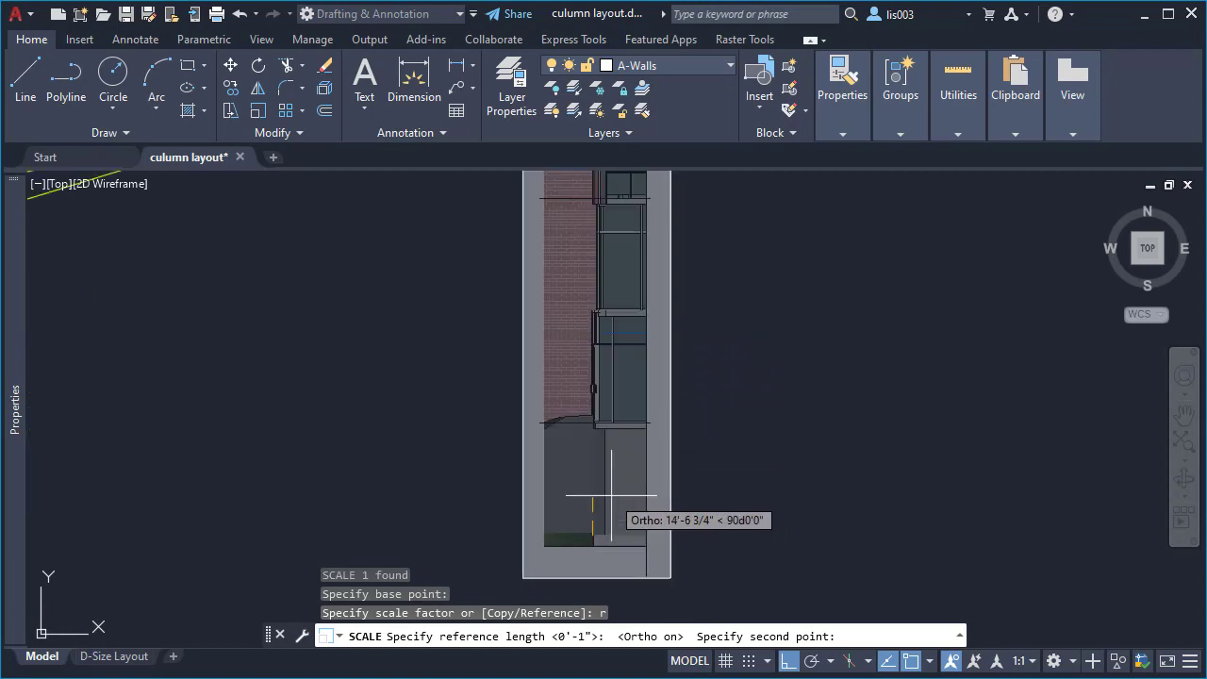
scroll(611, 465, "up", 4)
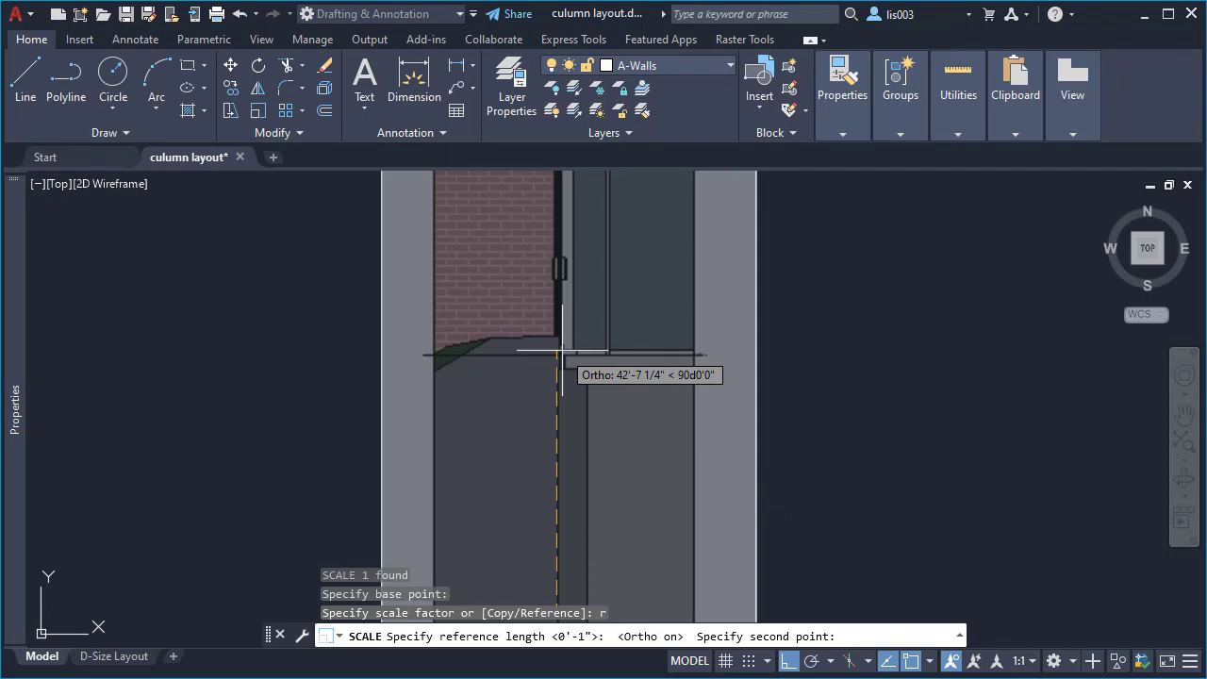
scroll(595, 531, "down", 4)
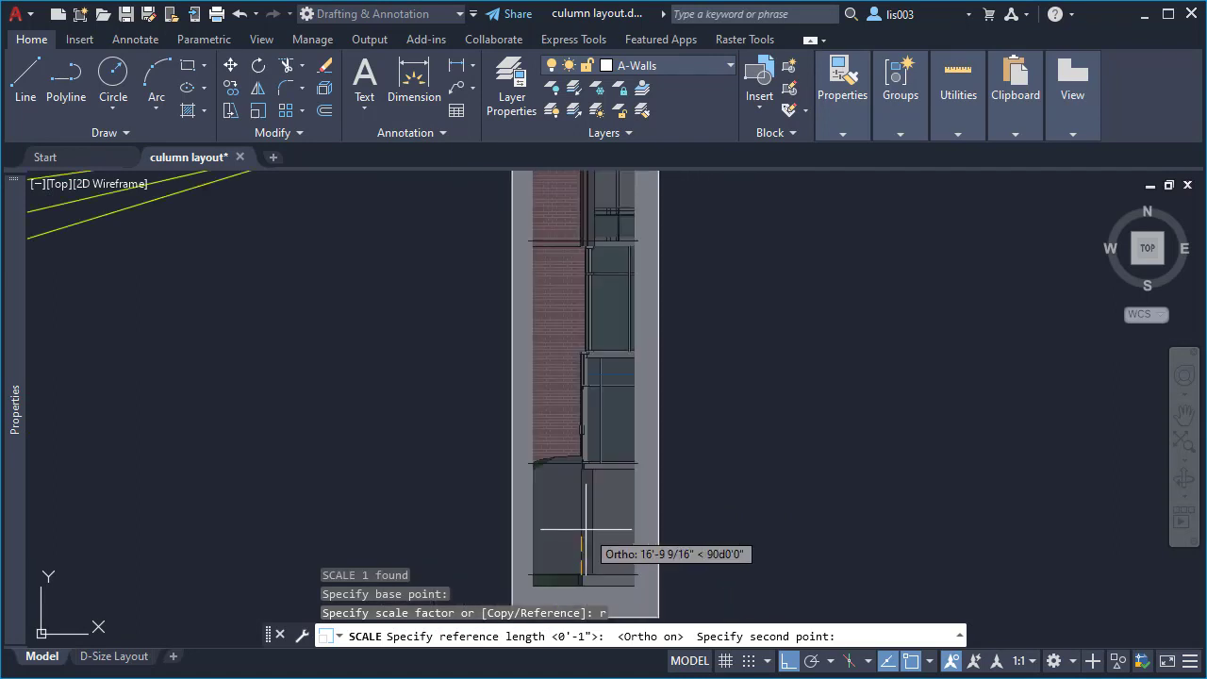
scroll(585, 526, "up", 4)
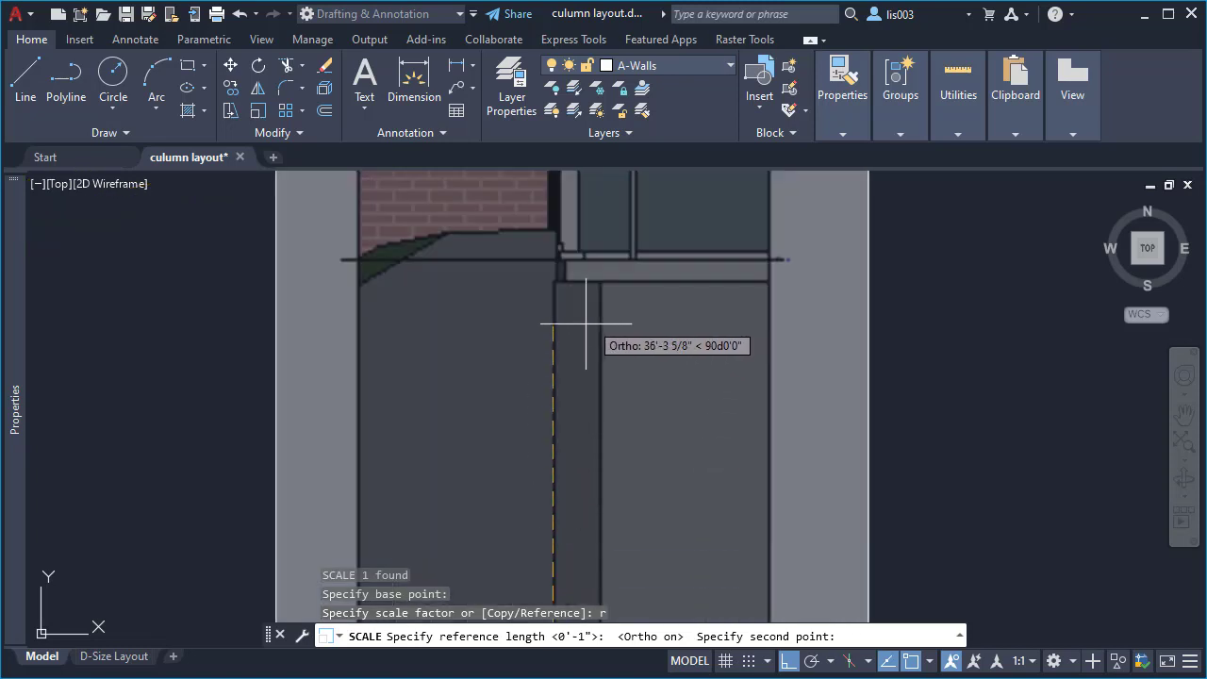
scroll(572, 311, "down", 2)
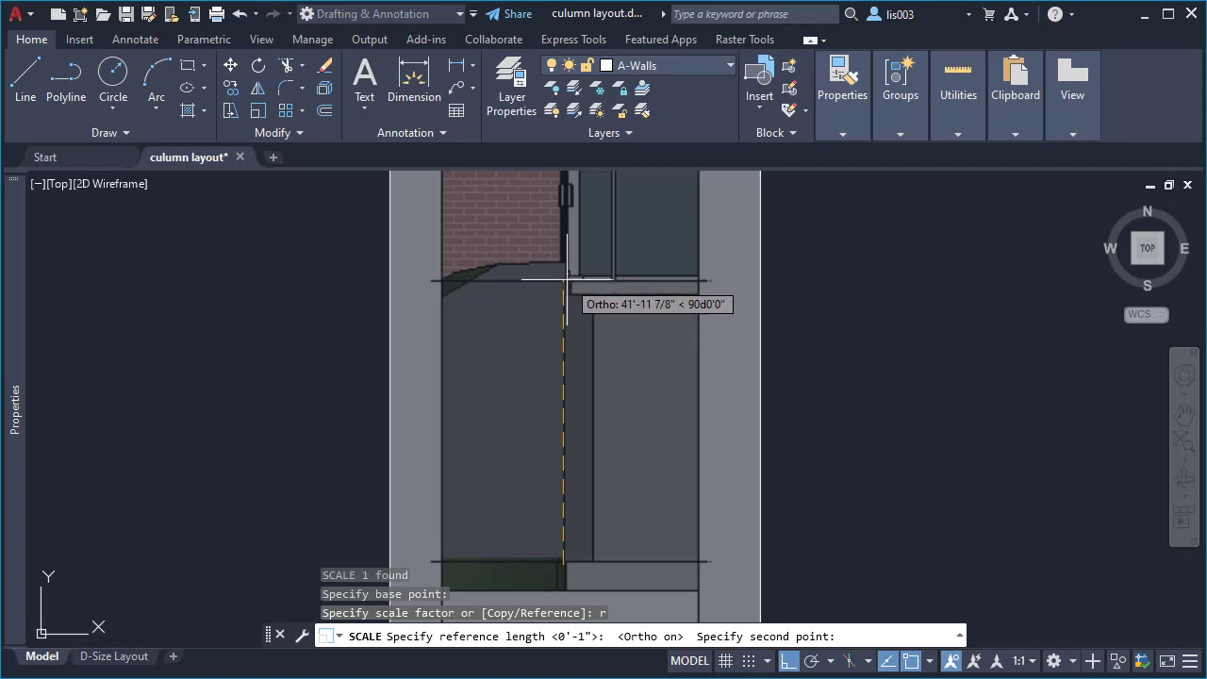
left_click(566, 279)
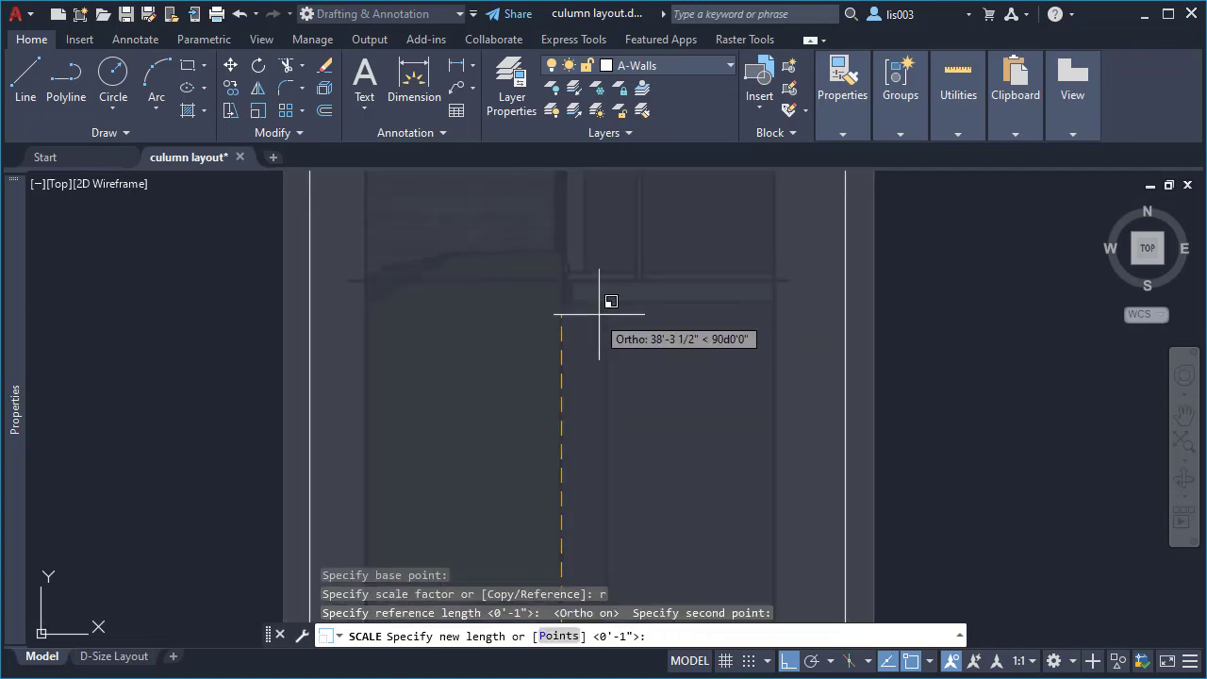
type("1")
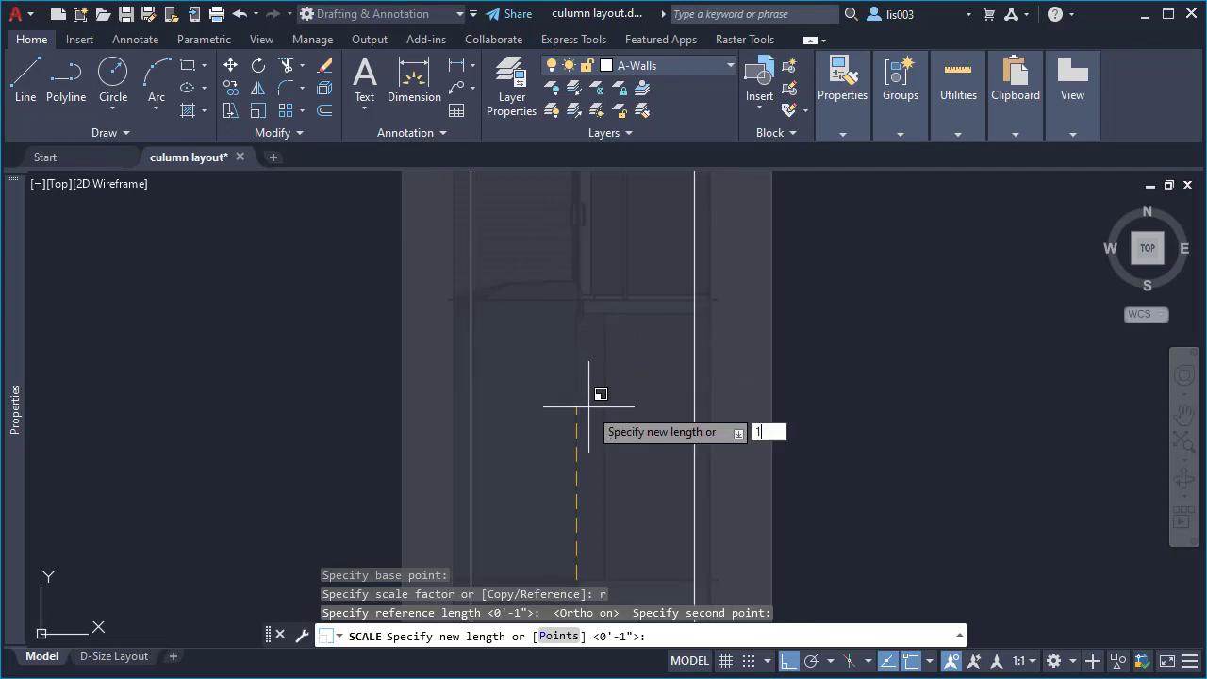
type("3'")
key("Return")
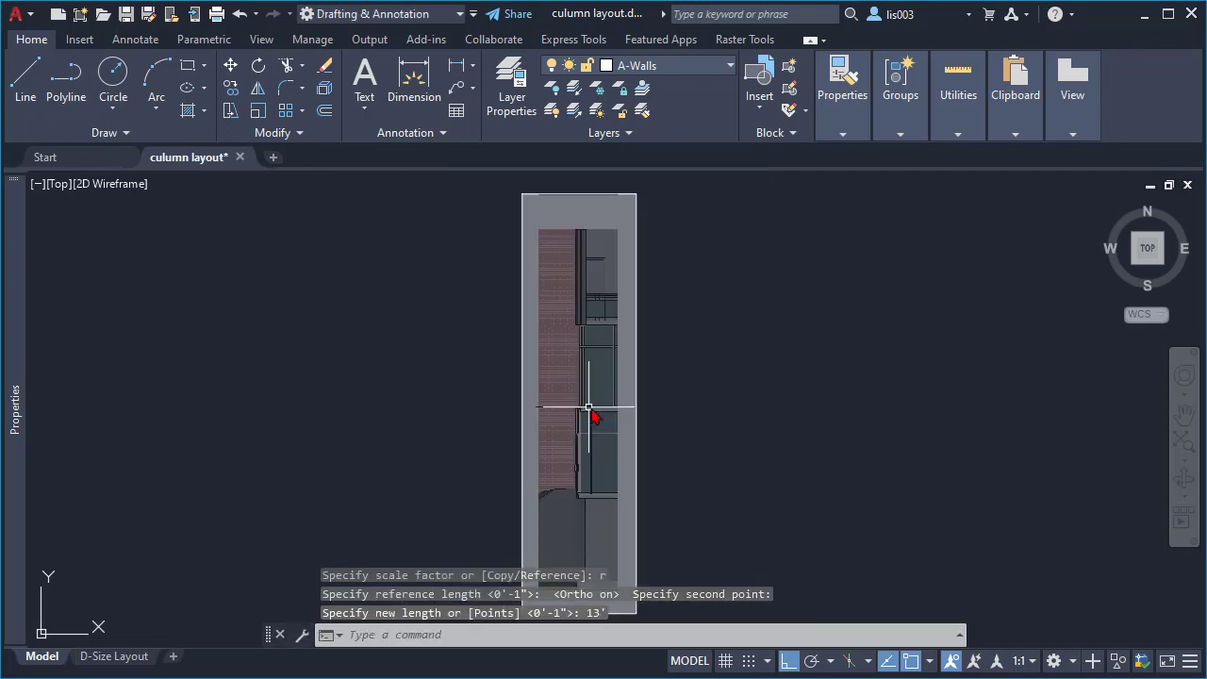
scroll(602, 550, "up", 2)
scroll(694, 371, "down", 1)
key("Escape")
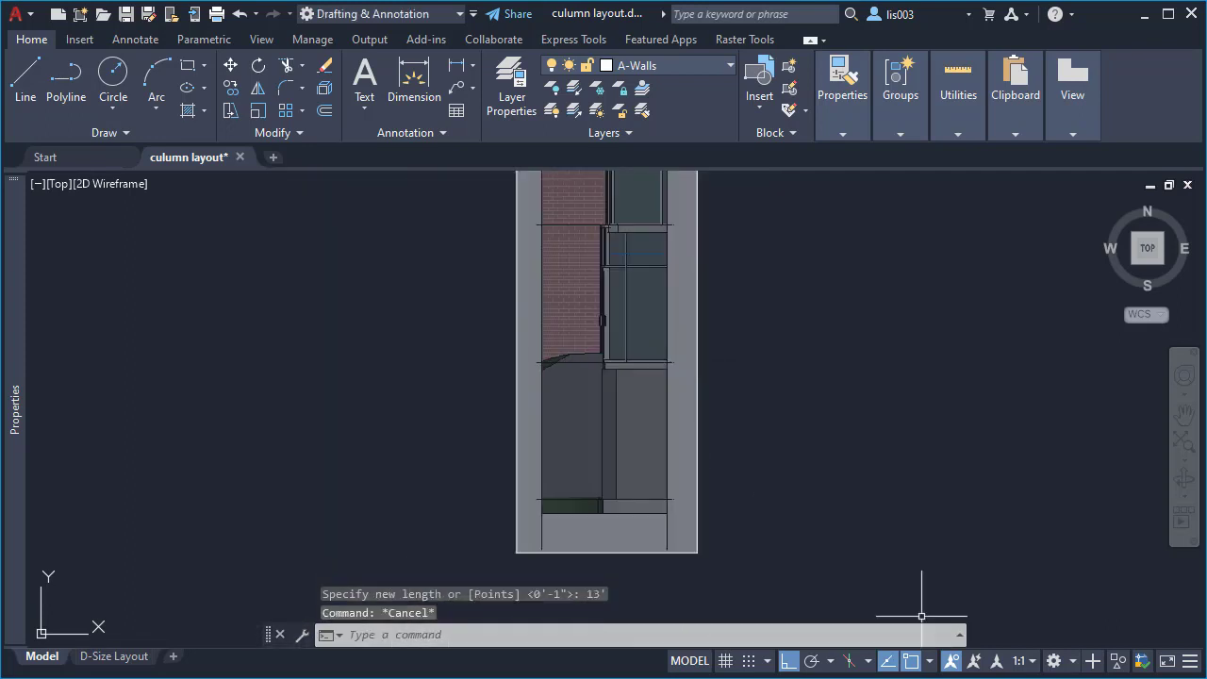
Draw a vertical dimension from the foundation line 13' upward, placed right of the column
type("DIM")
key("Return")
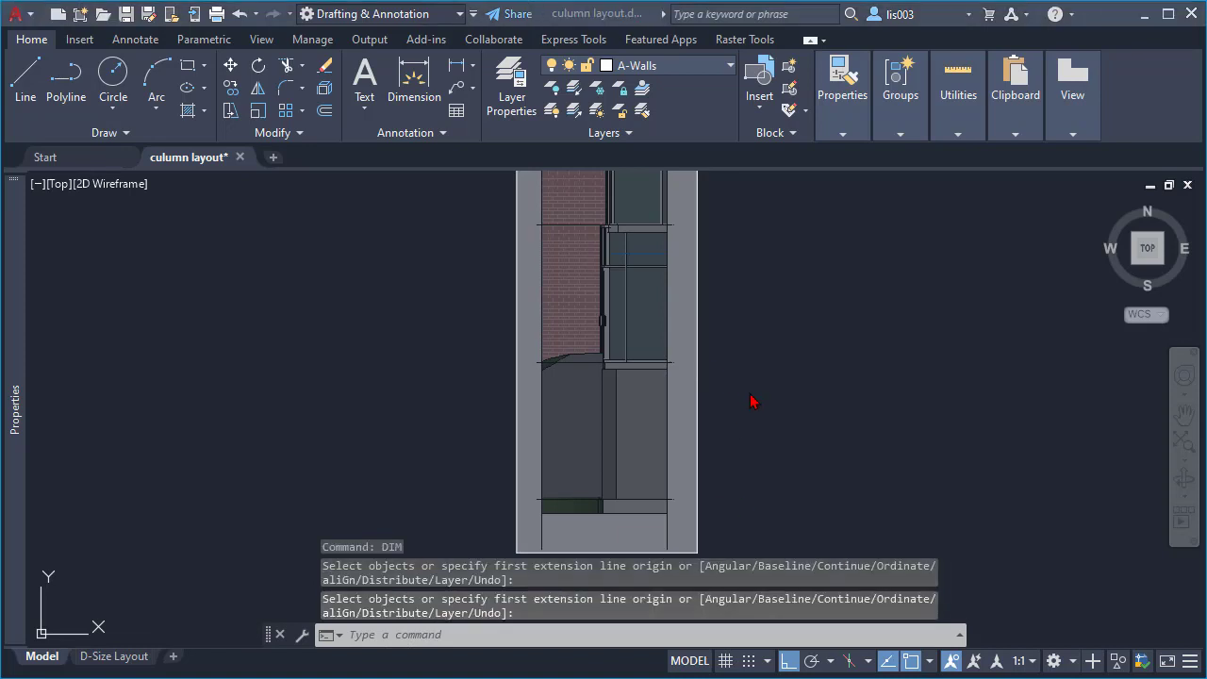
type("Di")
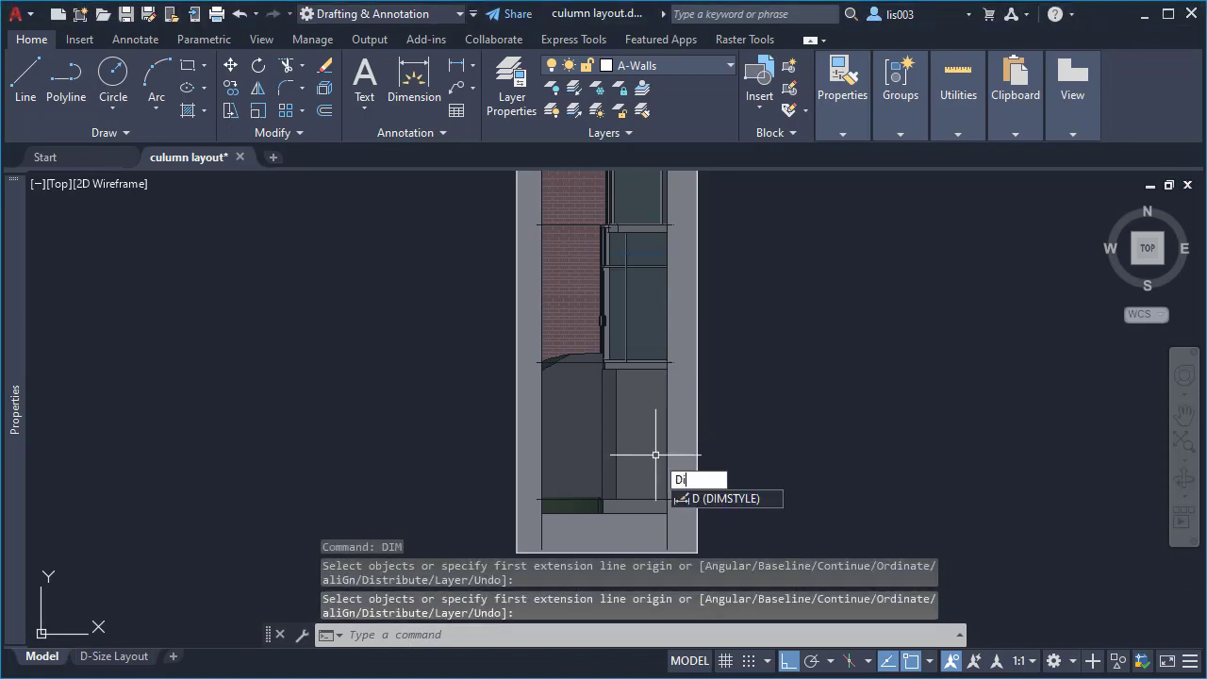
key("Return")
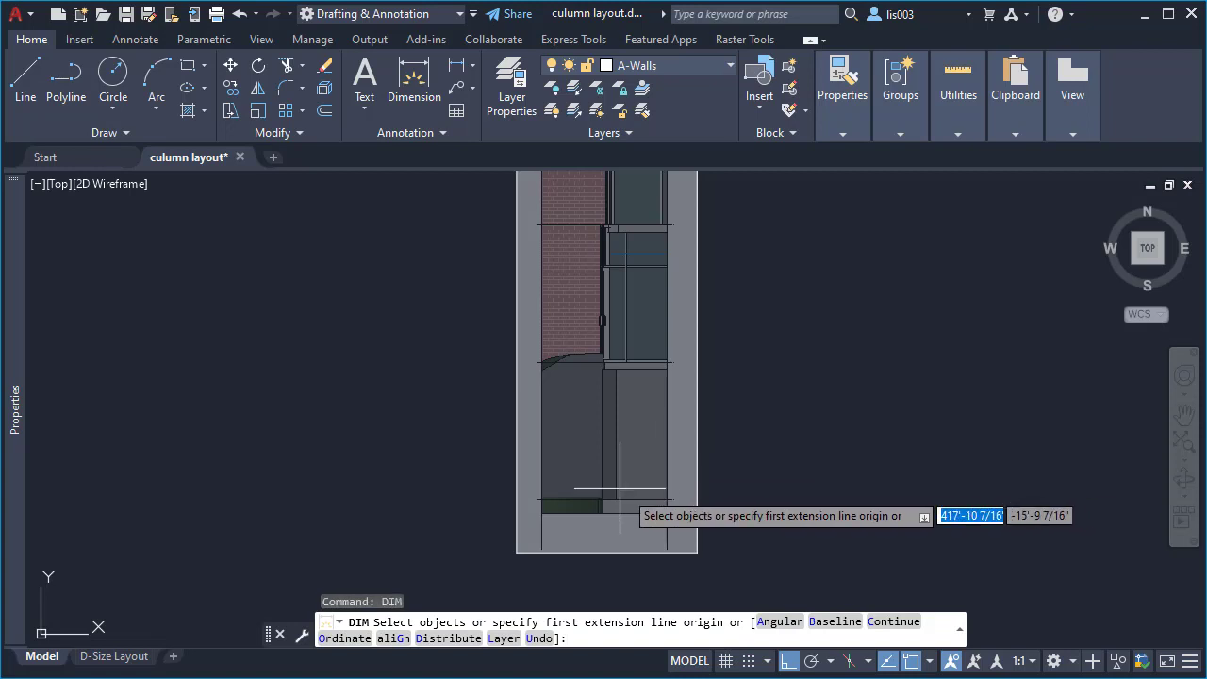
scroll(651, 514, "up", 2)
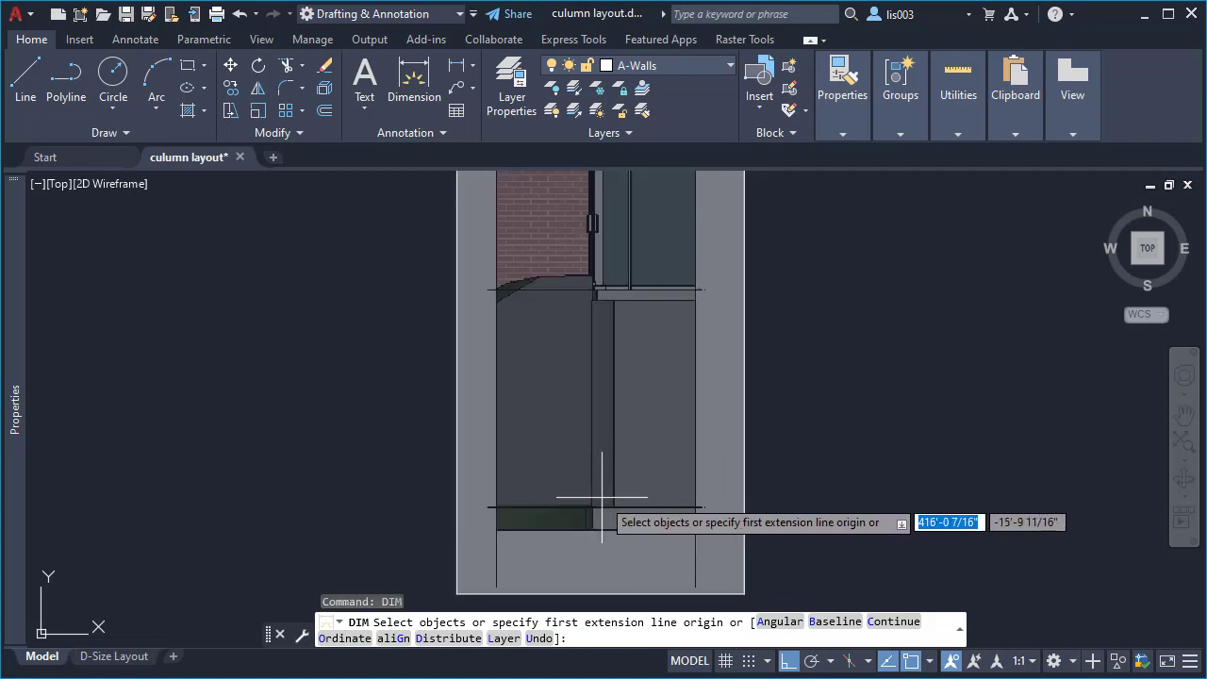
left_click(600, 508)
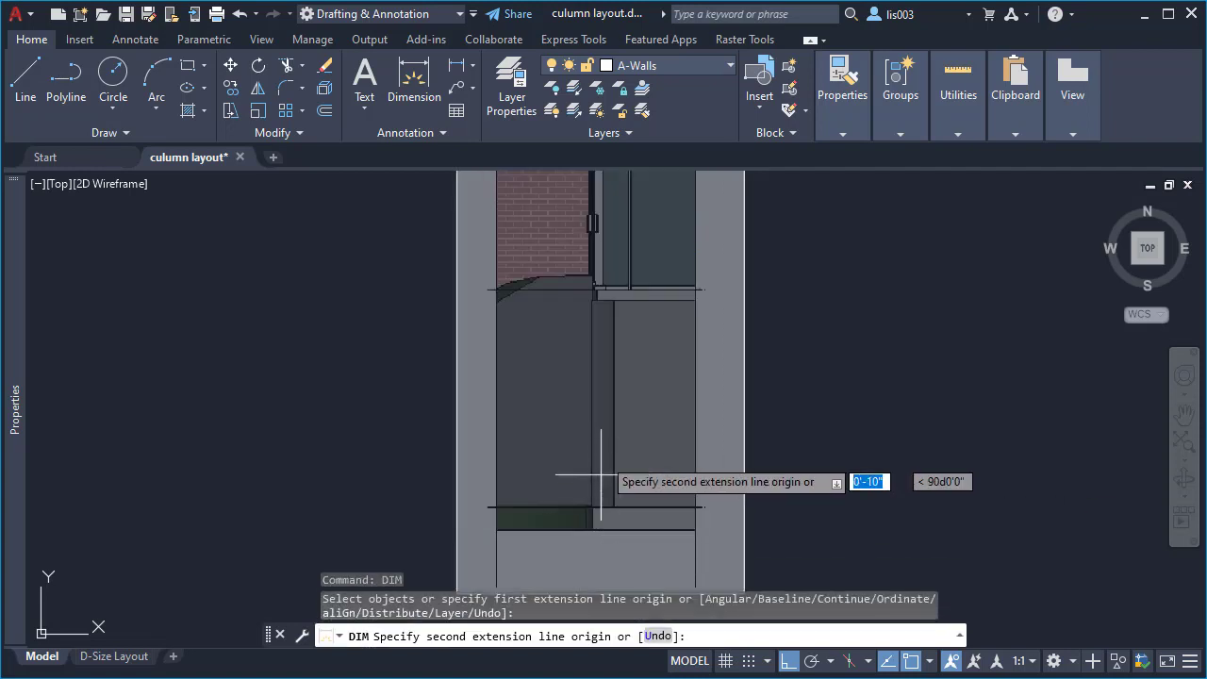
scroll(586, 257, "up", 4)
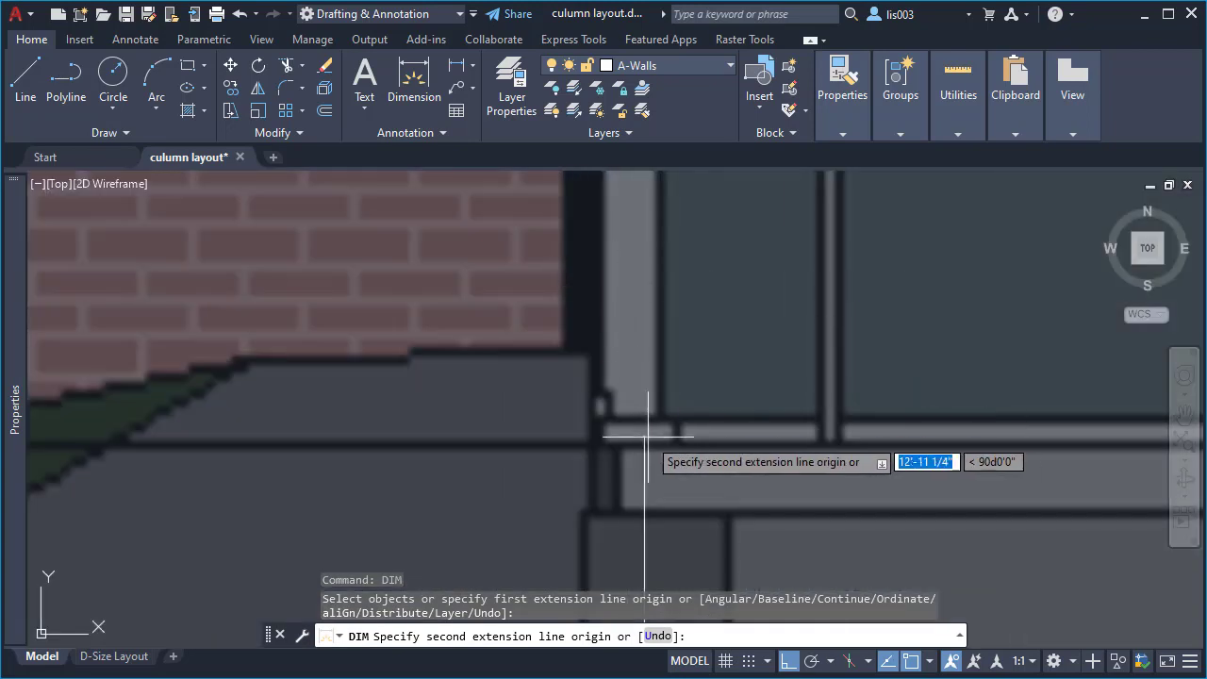
type("13")
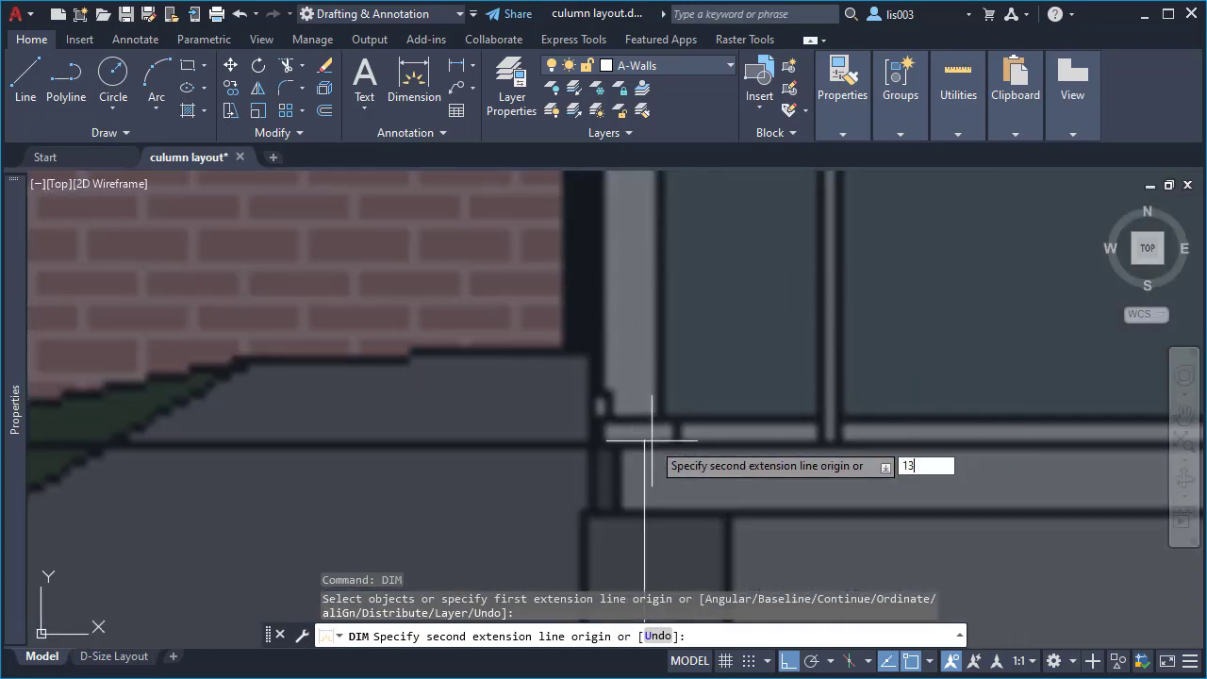
type("'")
key("Return")
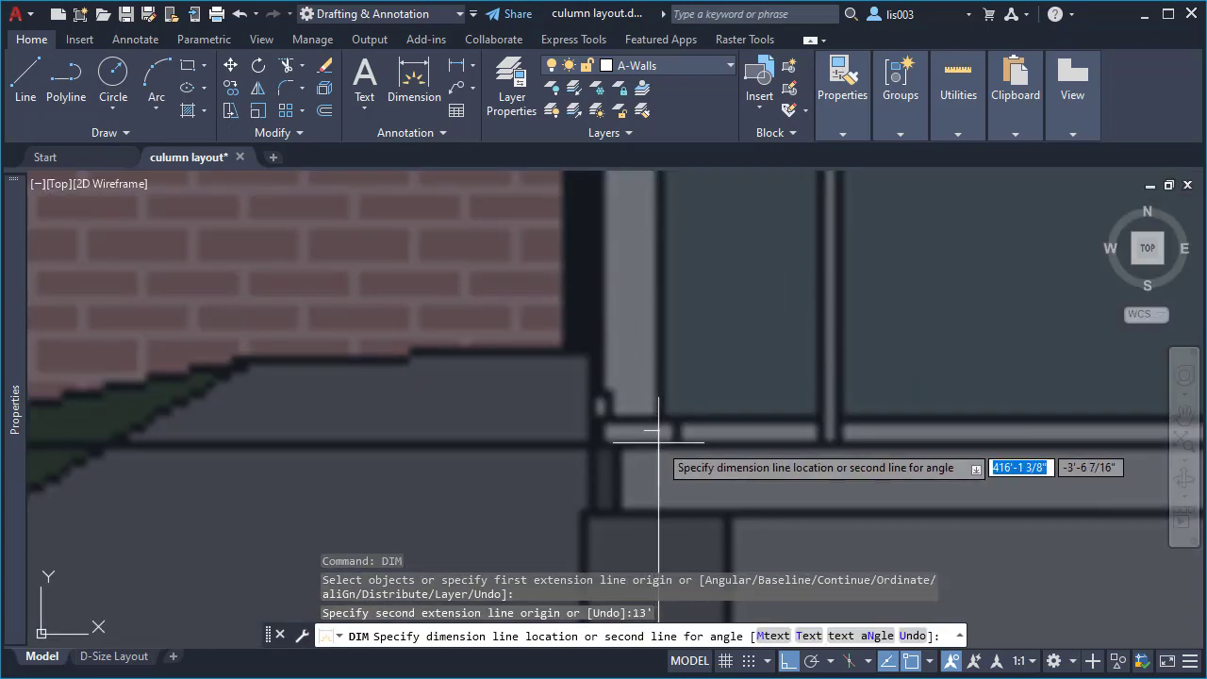
scroll(646, 417, "down", 5)
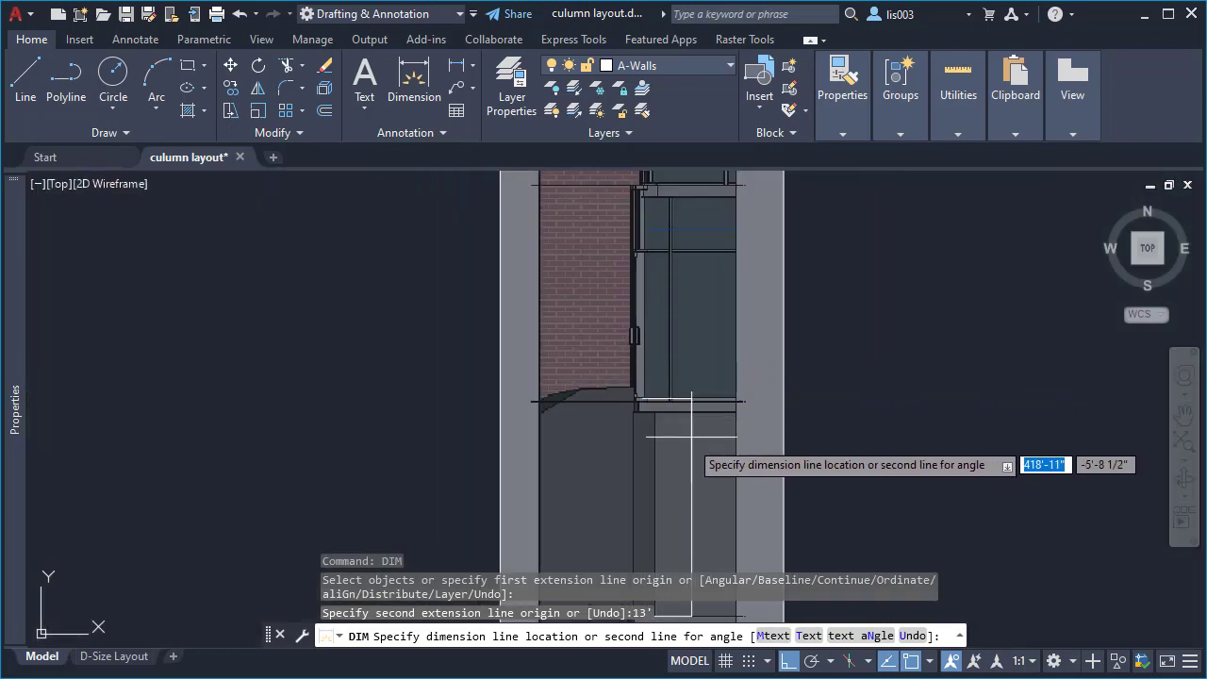
left_click(818, 476)
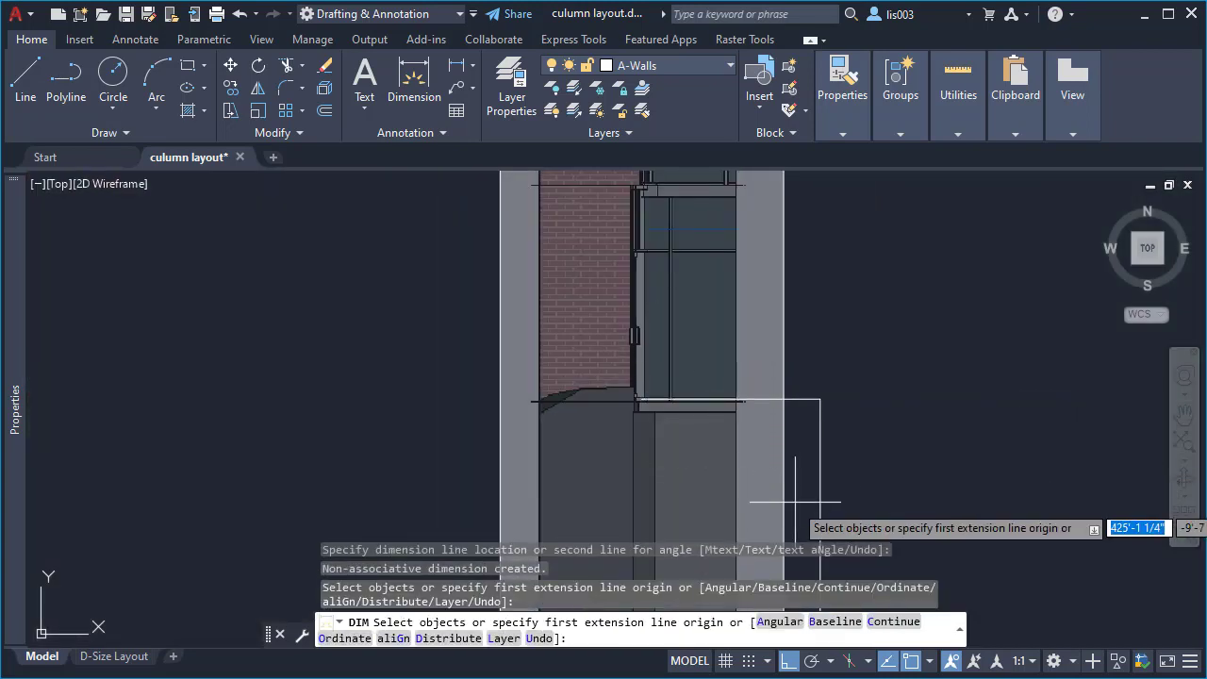
key("Escape")
Select the new 13'-0" dimension to check it, then deselect it
scroll(820, 500, "up", 6)
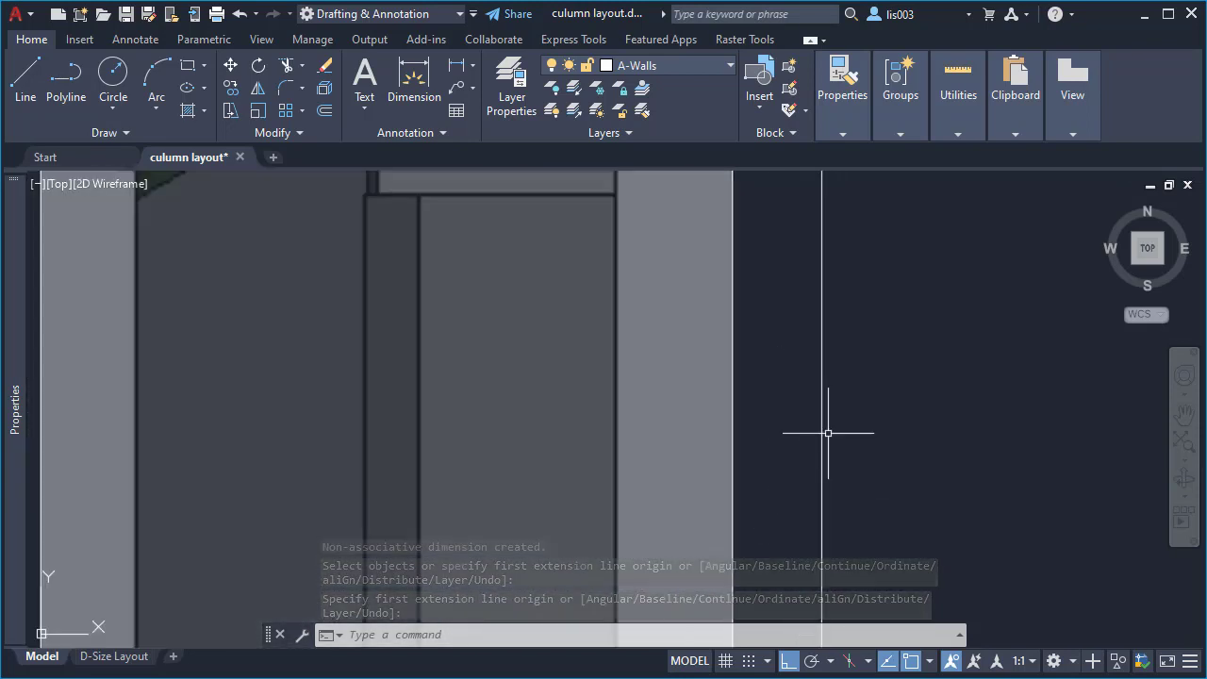
scroll(828, 433, "down", 2)
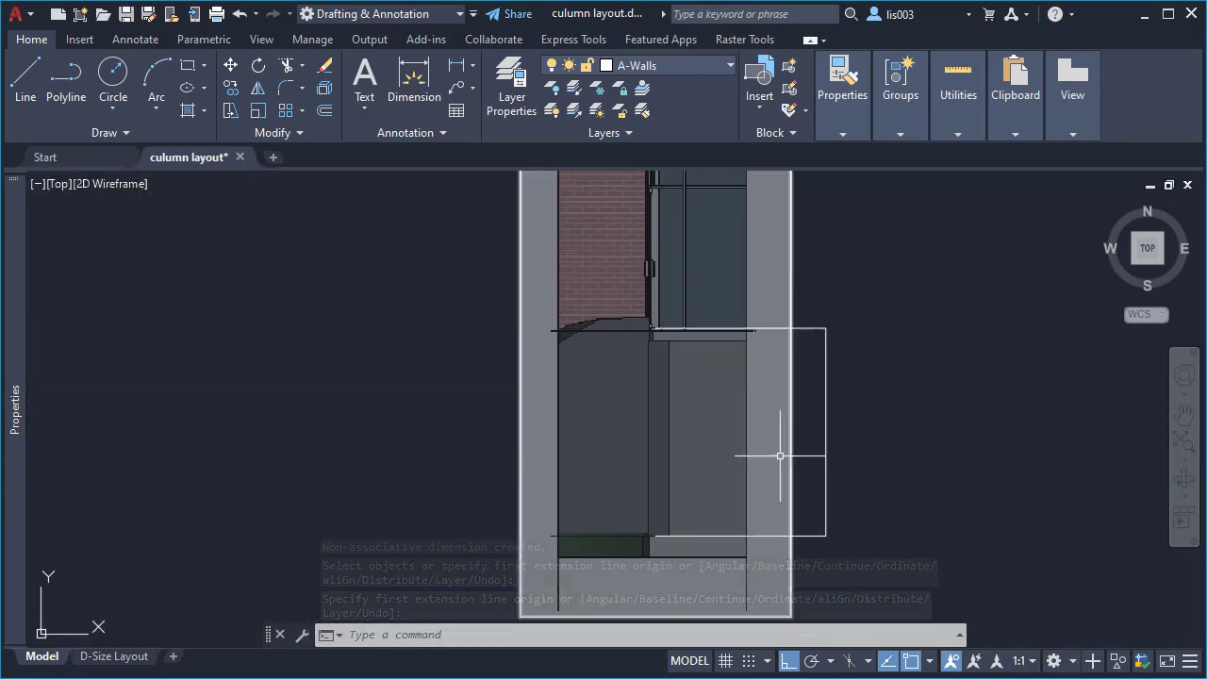
left_click(824, 381)
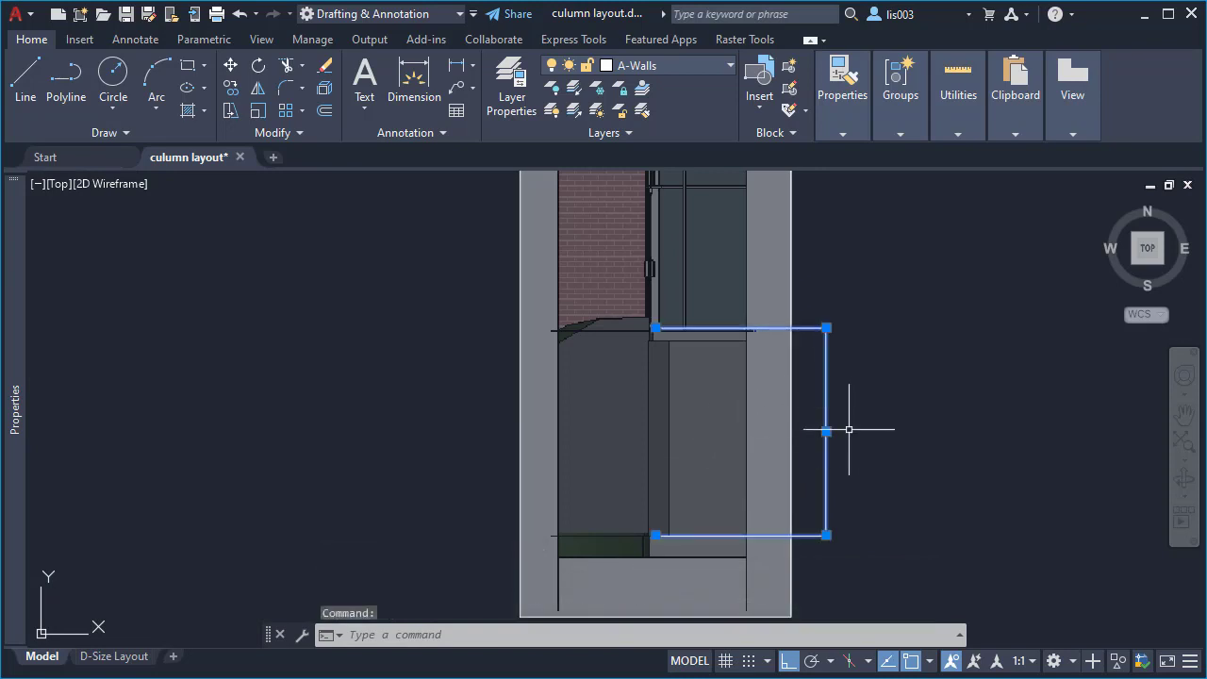
key("Escape")
scroll(646, 490, "down", 5)
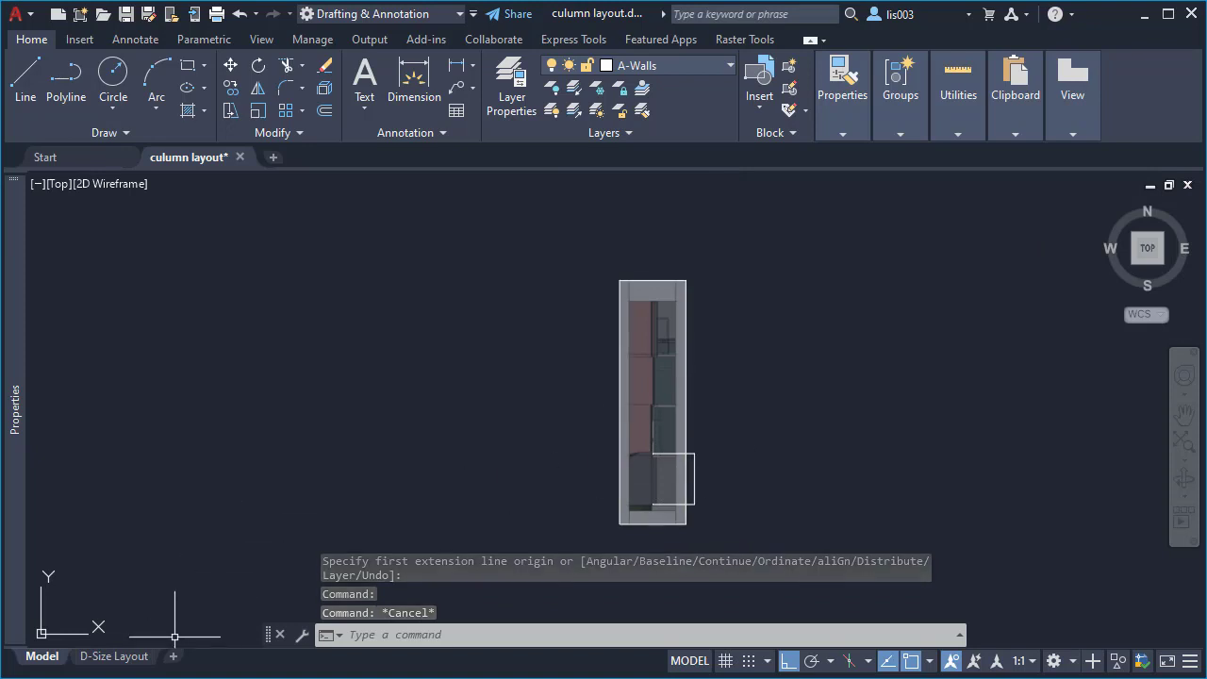
Switch to the D-Size Layout sheet and look over its tab options
left_click(114, 656)
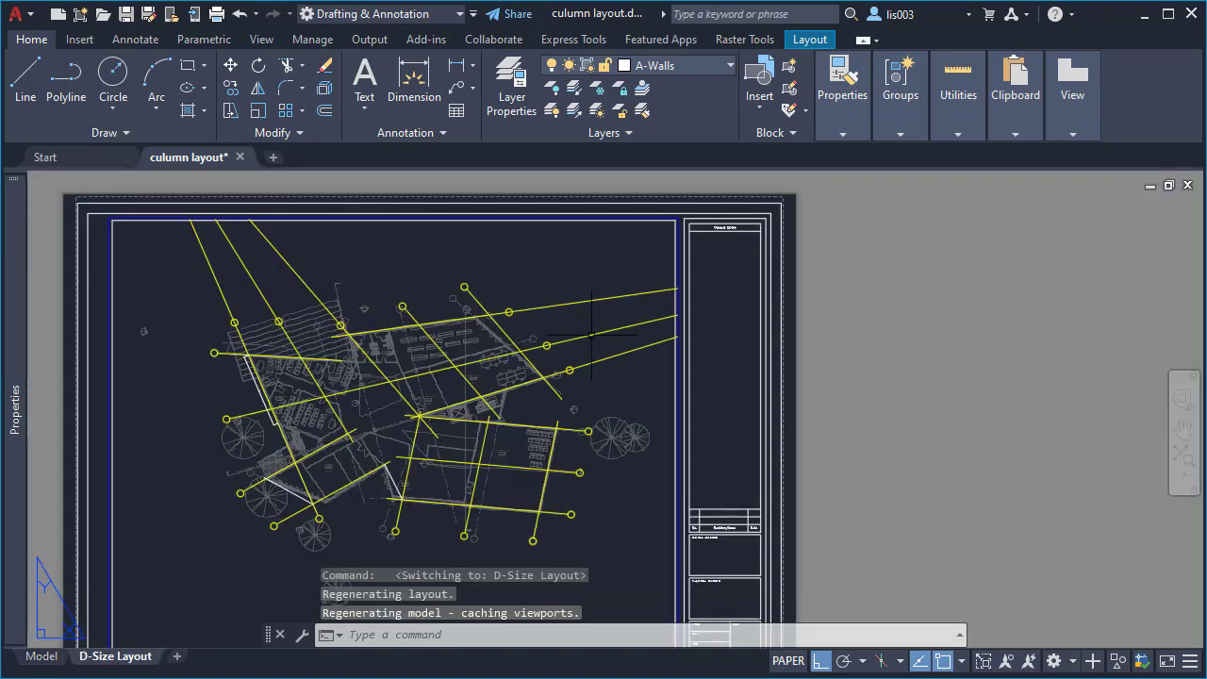
scroll(598, 326, "down", 2)
left_click(262, 483)
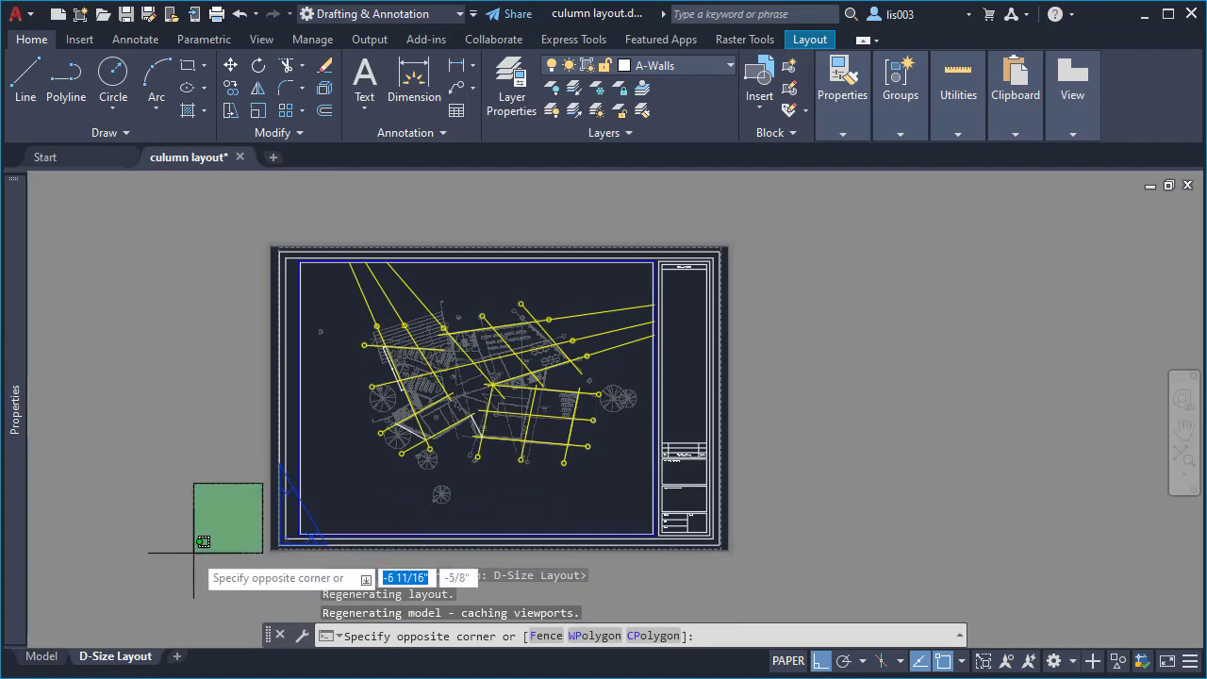
key("Escape")
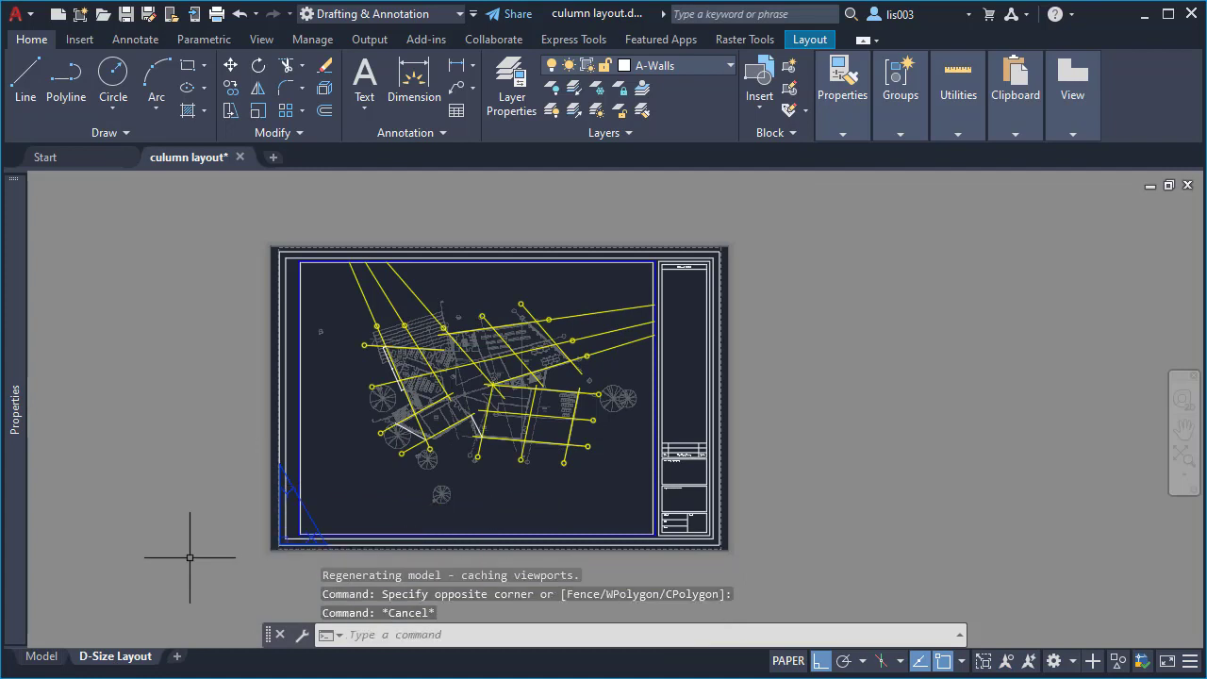
right_click(126, 663)
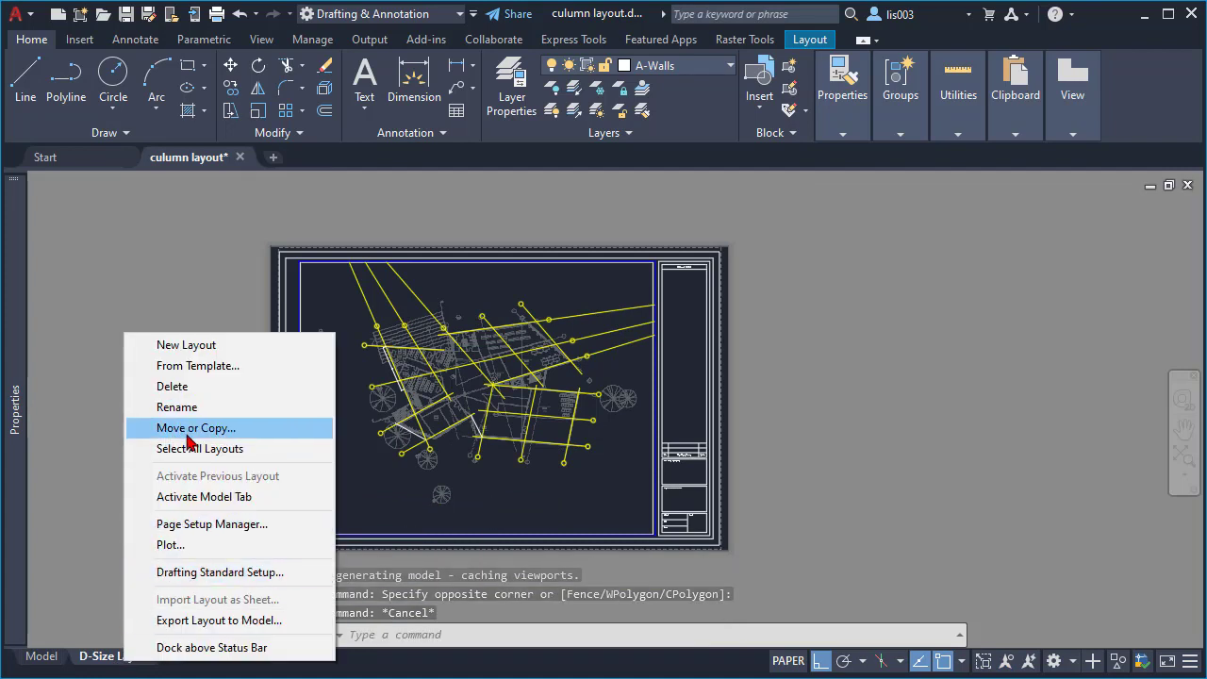
key("Escape")
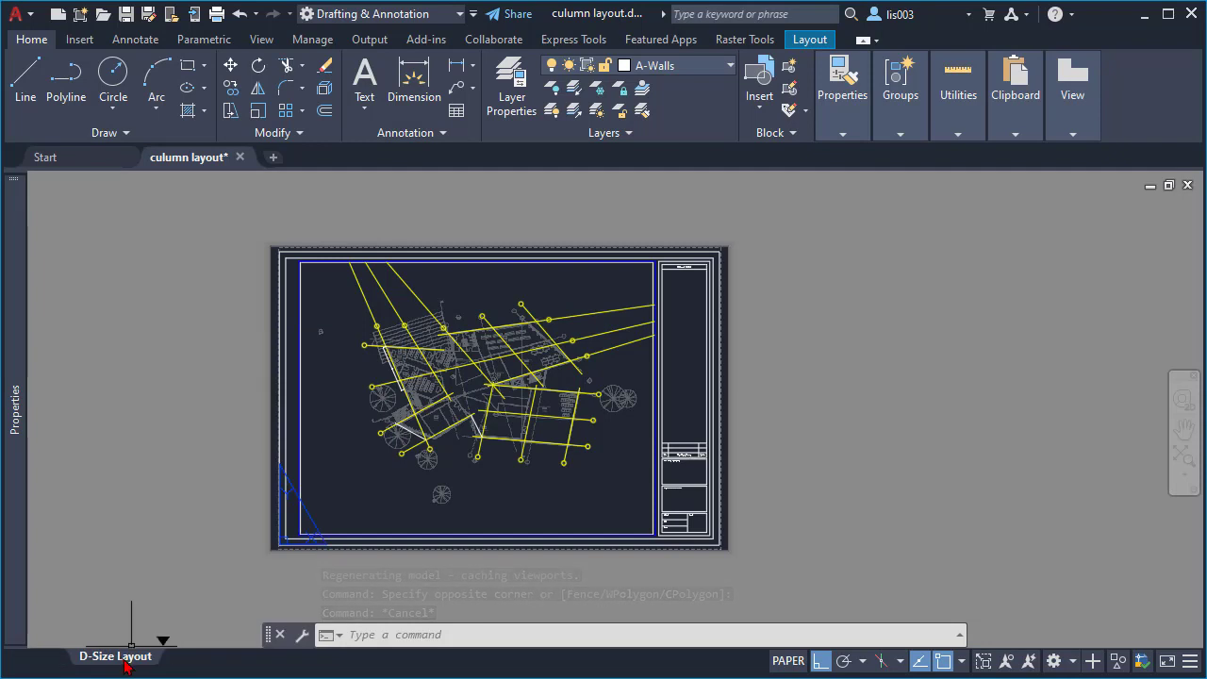
Copy the D-Size Layout tab and display the new D-Size Layout (2) sheet
left_click_drag(127, 663, 160, 655)
left_click(200, 660)
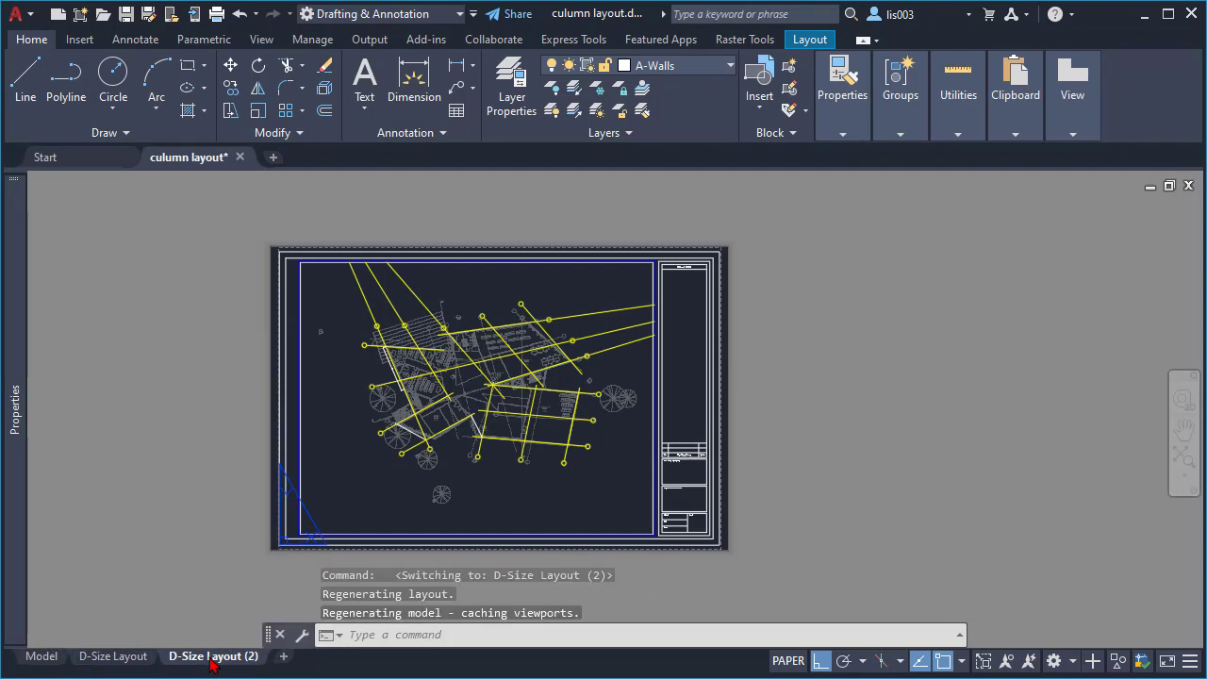
scroll(345, 409, "up", 2)
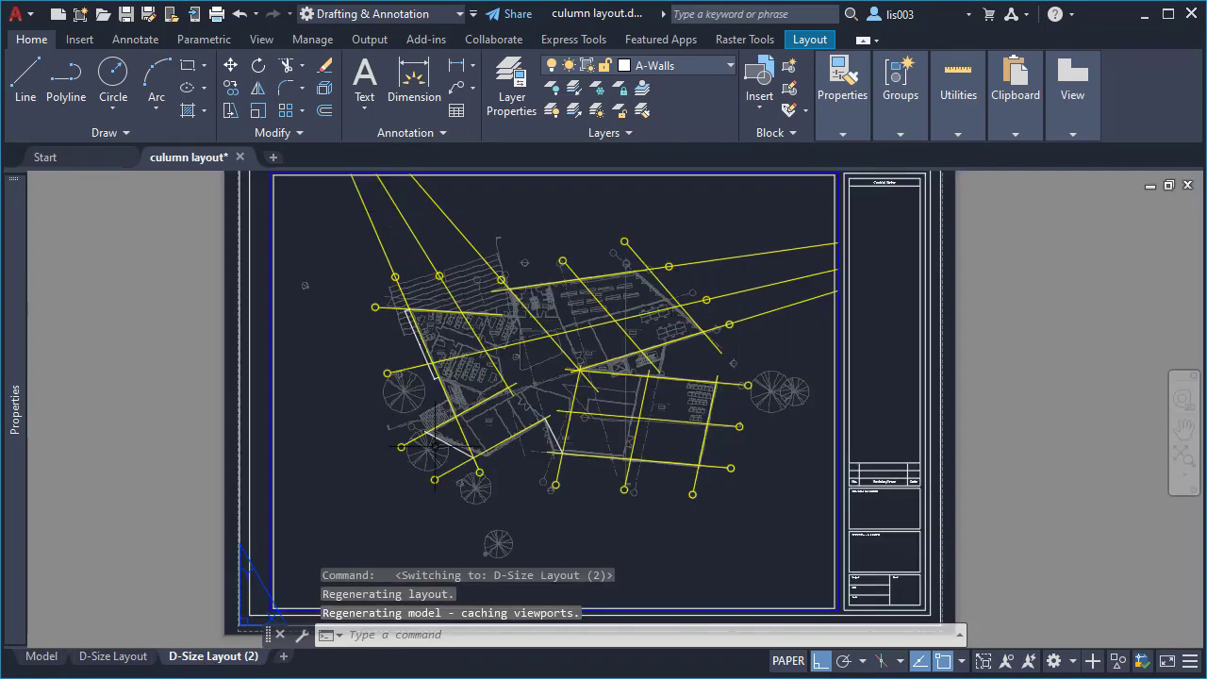
scroll(526, 482, "down", 2)
Activate the sheet's viewport and pan the wall detail into view
double_click(526, 482)
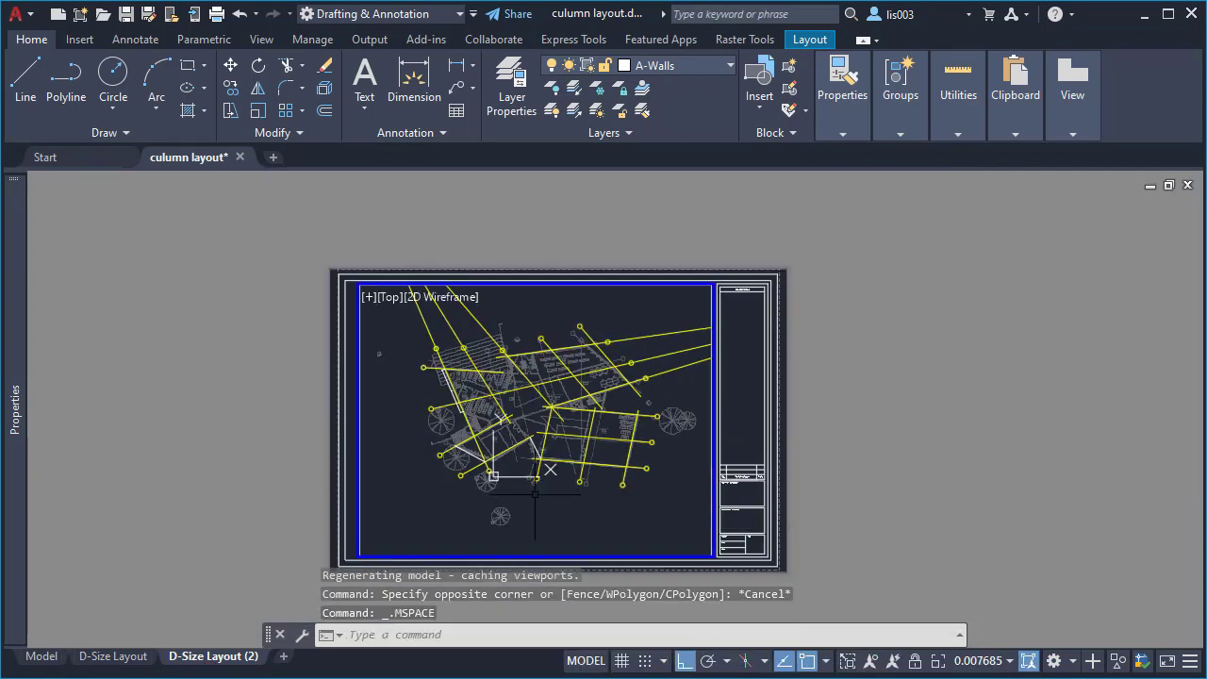
mouse_move(604, 462)
middle_mouse_down()
mouse_move(512, 471)
mouse_move(553, 464)
mouse_move(461, 439)
mouse_move(466, 386)
middle_mouse_up()
mouse_move(603, 431)
middle_mouse_down()
mouse_move(411, 436)
mouse_move(421, 458)
middle_mouse_up()
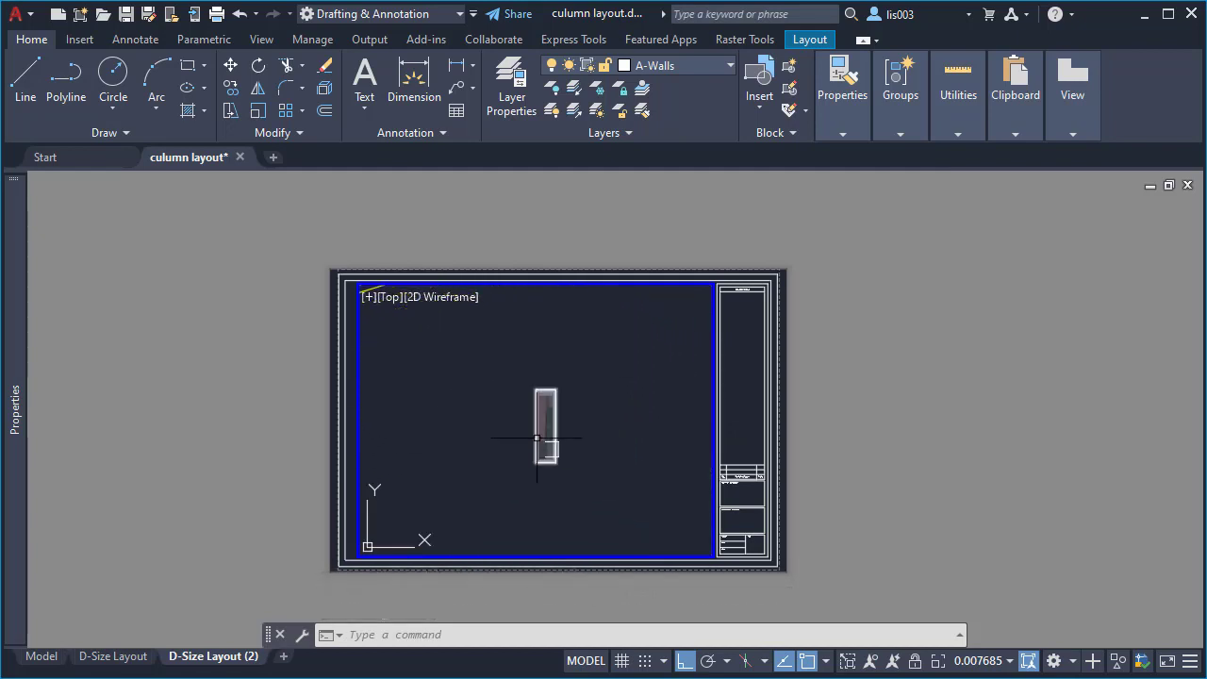
scroll(534, 438, "up", 6)
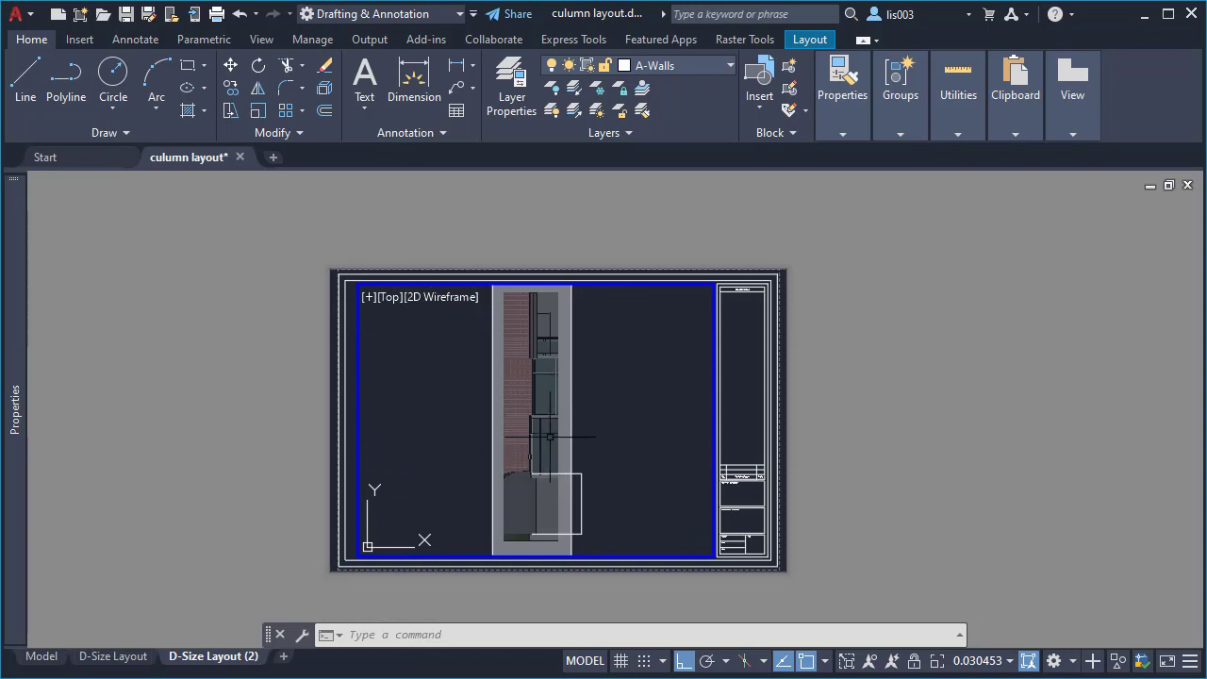
middle_click_drag(550, 436, 474, 437)
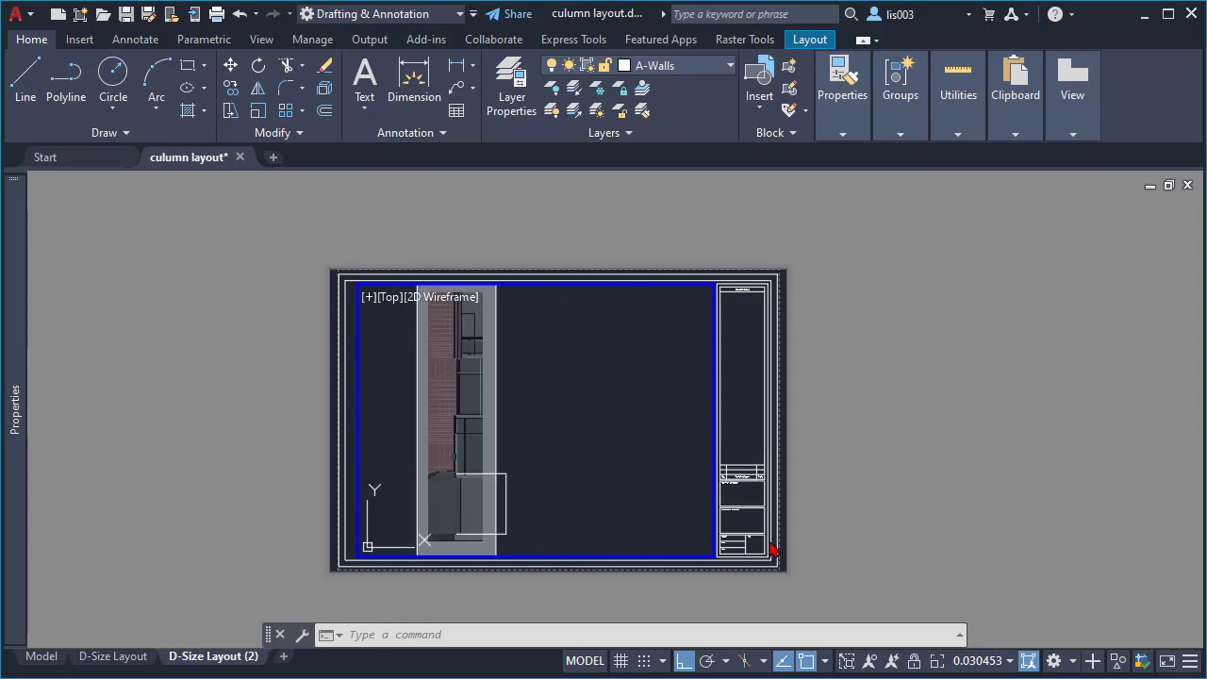
Set viewport scale 1/2" = 1'-0" and annotation scale 3/8" = 1'-0", then nudge the image
left_click(936, 662)
scroll(957, 575, "down", 1)
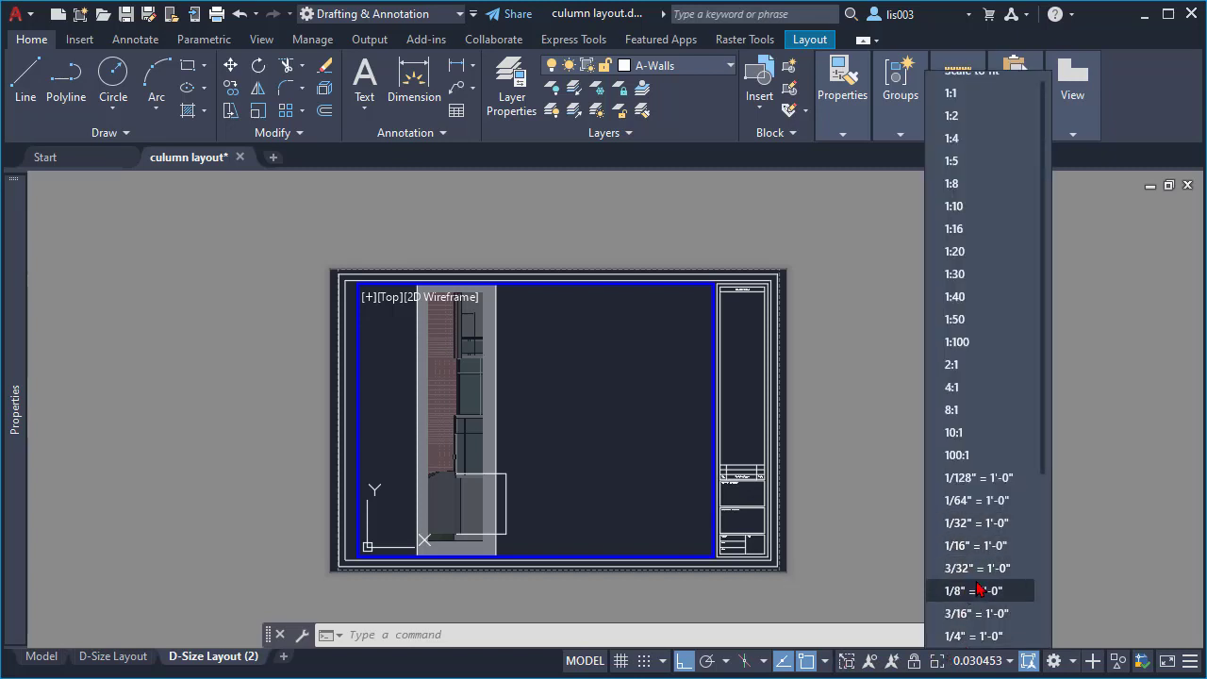
scroll(976, 585, "down", 4)
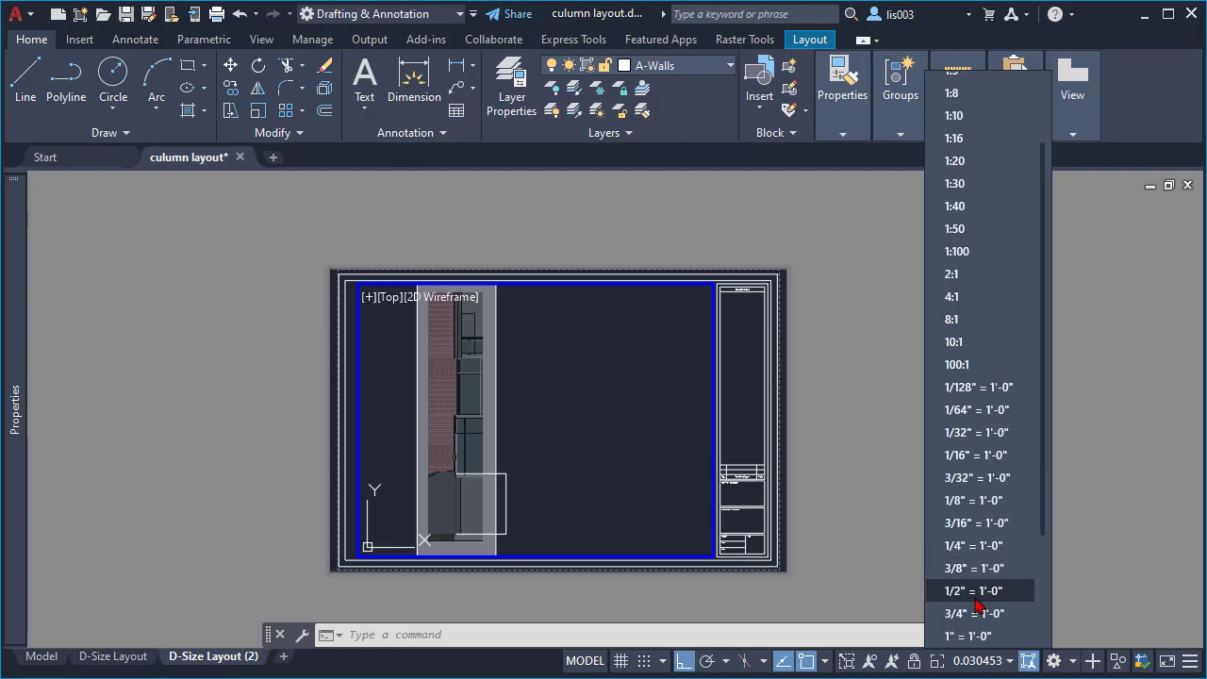
left_click(974, 597)
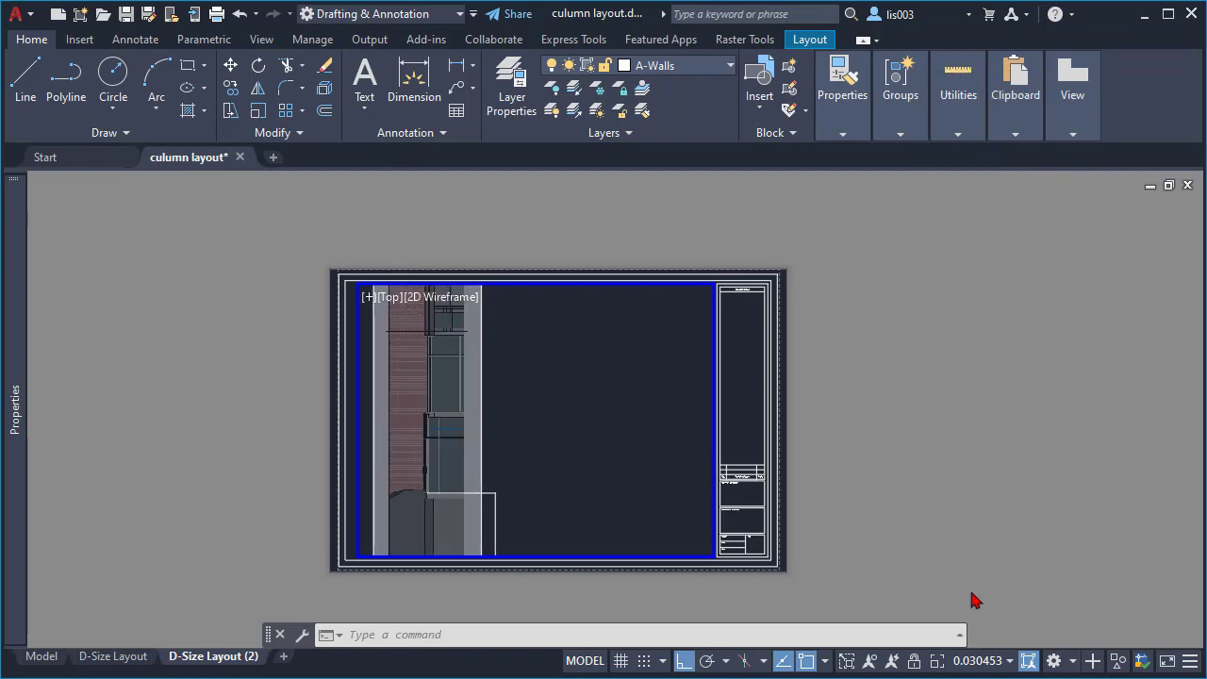
left_click(972, 661)
scroll(980, 566, "down", 4)
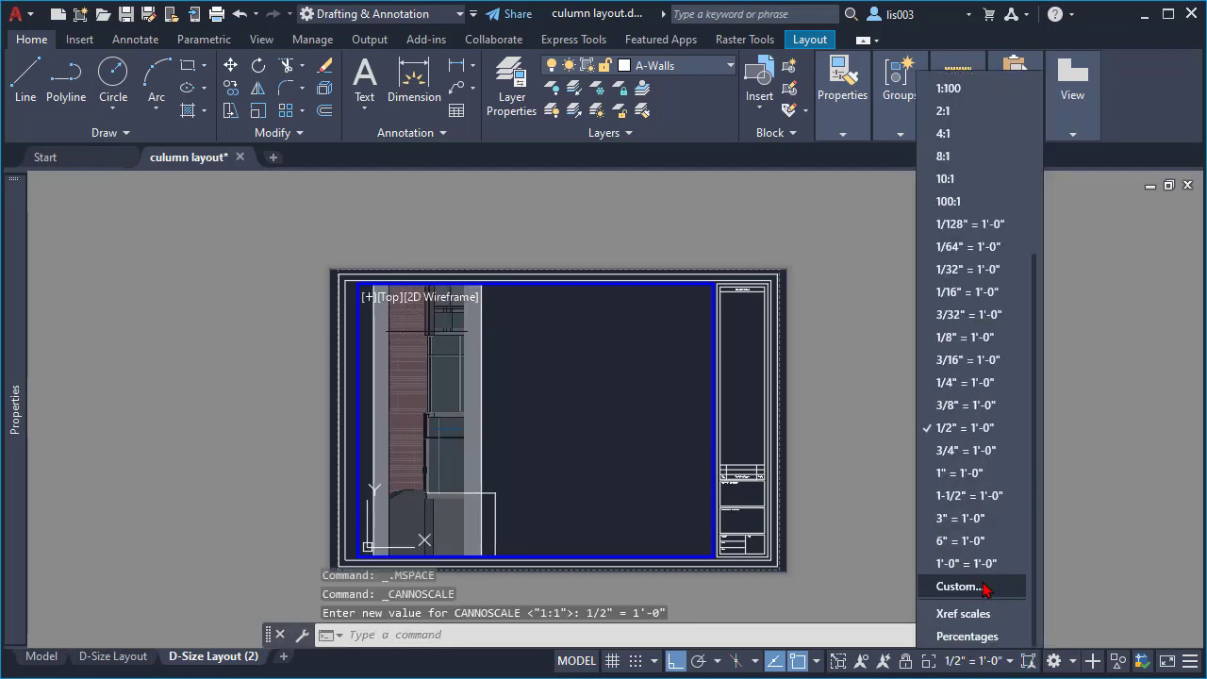
left_click(956, 406)
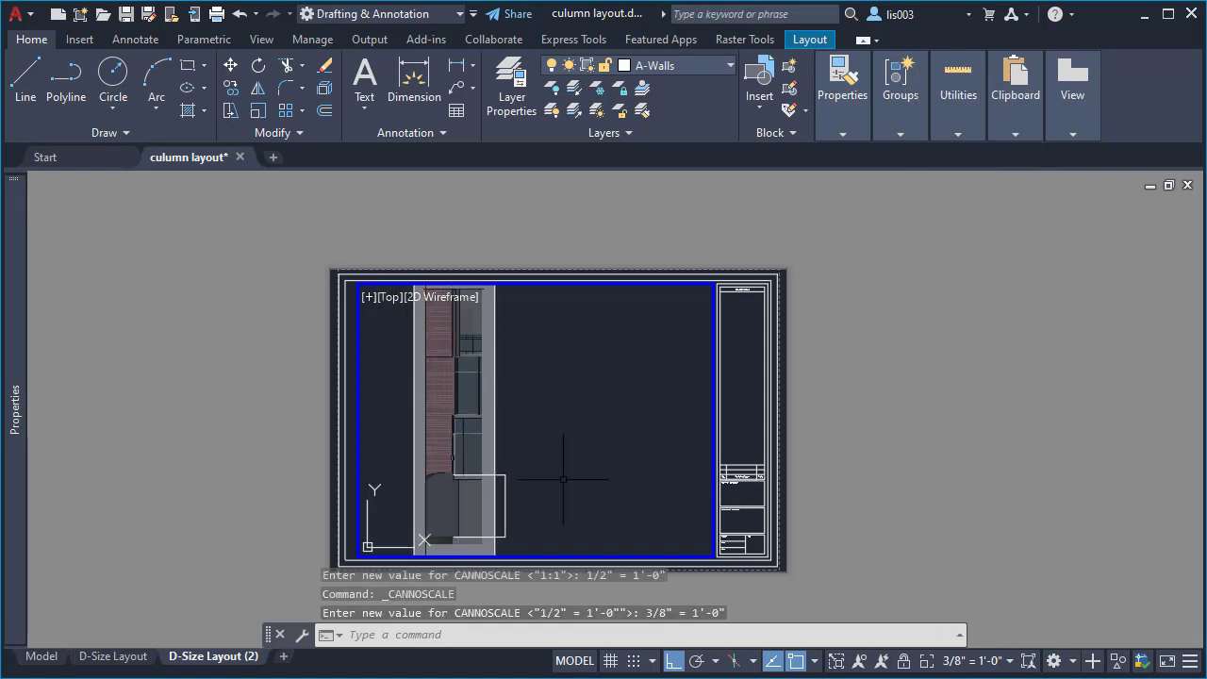
mouse_move(539, 474)
middle_mouse_down()
mouse_move(547, 463)
mouse_move(538, 470)
middle_mouse_up()
middle_click_drag(523, 426, 533, 422)
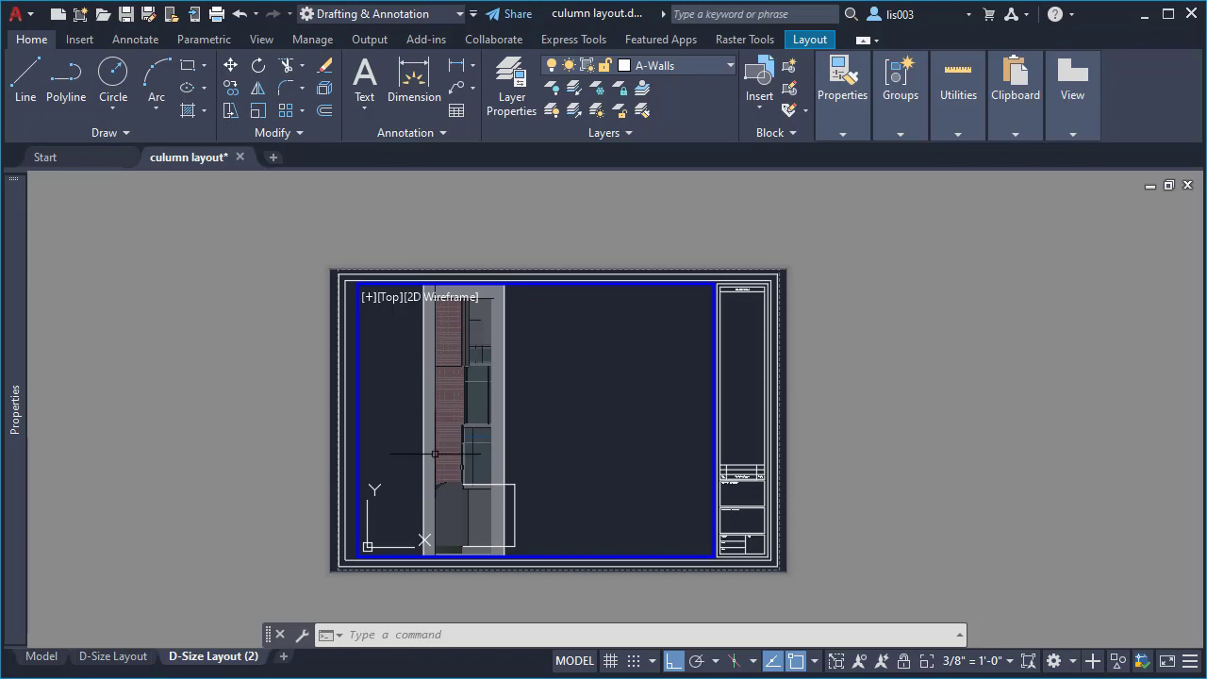
Lock the viewport, return to paper space, and zoom around the sheet
left_click(902, 659)
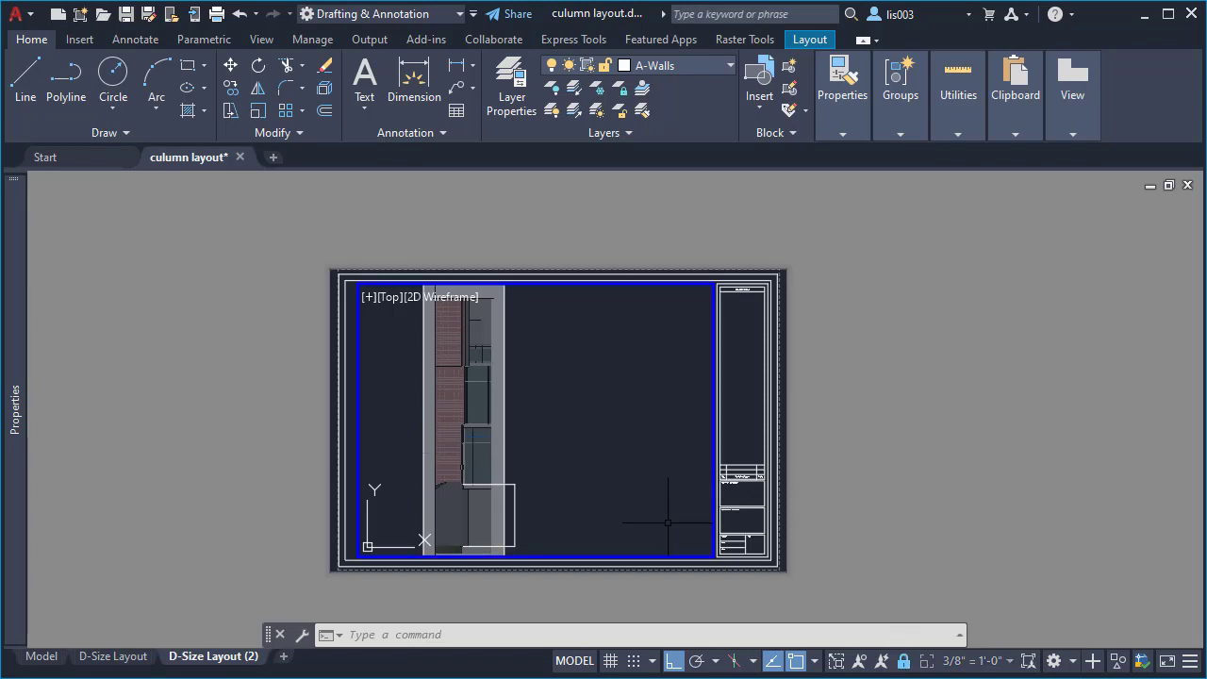
double_click(247, 435)
scroll(467, 514, "up", 4)
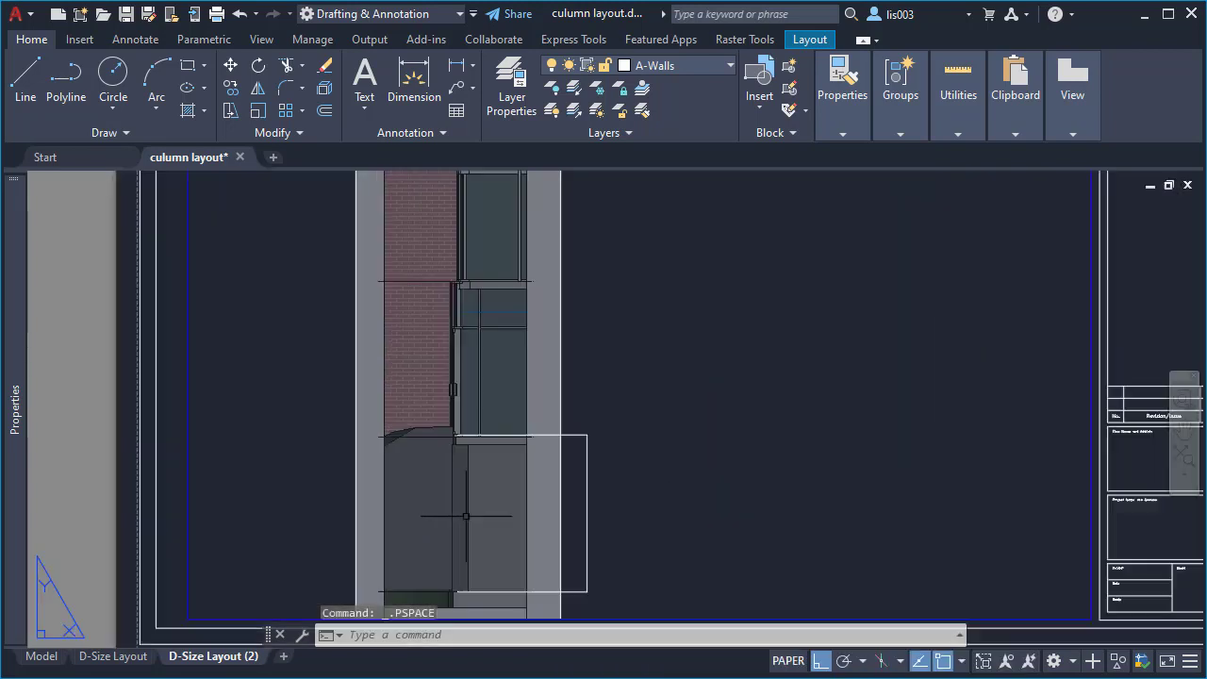
scroll(566, 377, "down", 4)
scroll(533, 493, "up", 5)
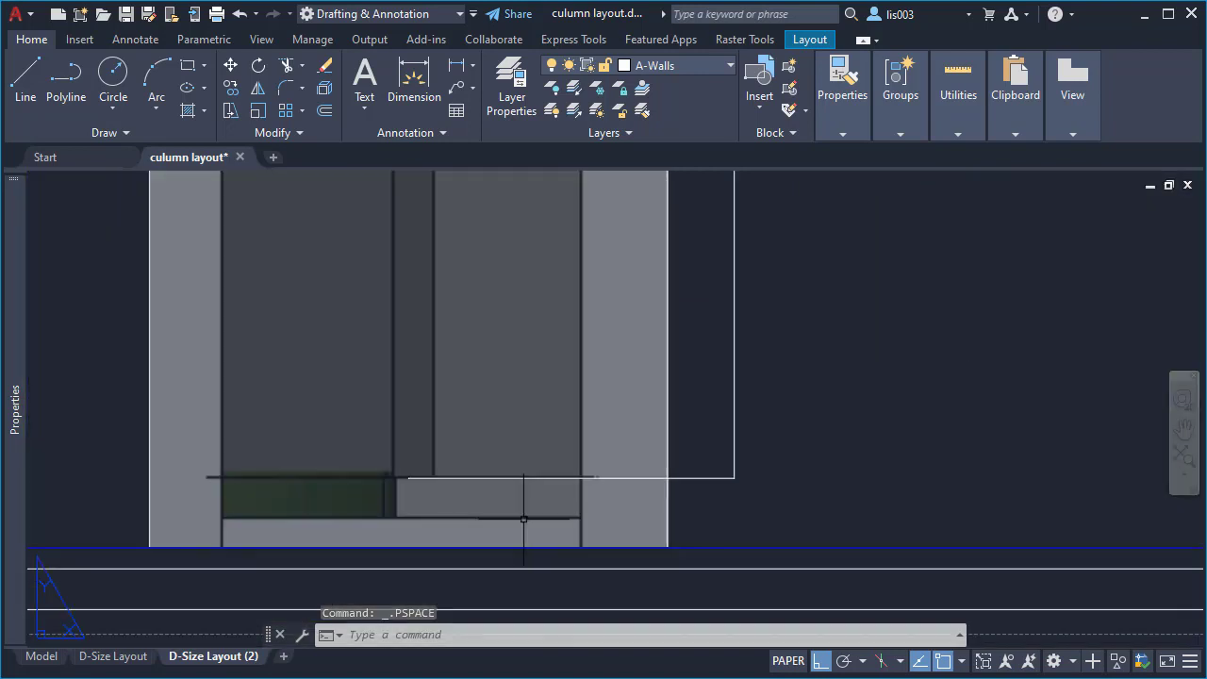
scroll(543, 558, "down", 5)
scroll(539, 423, "up", 4)
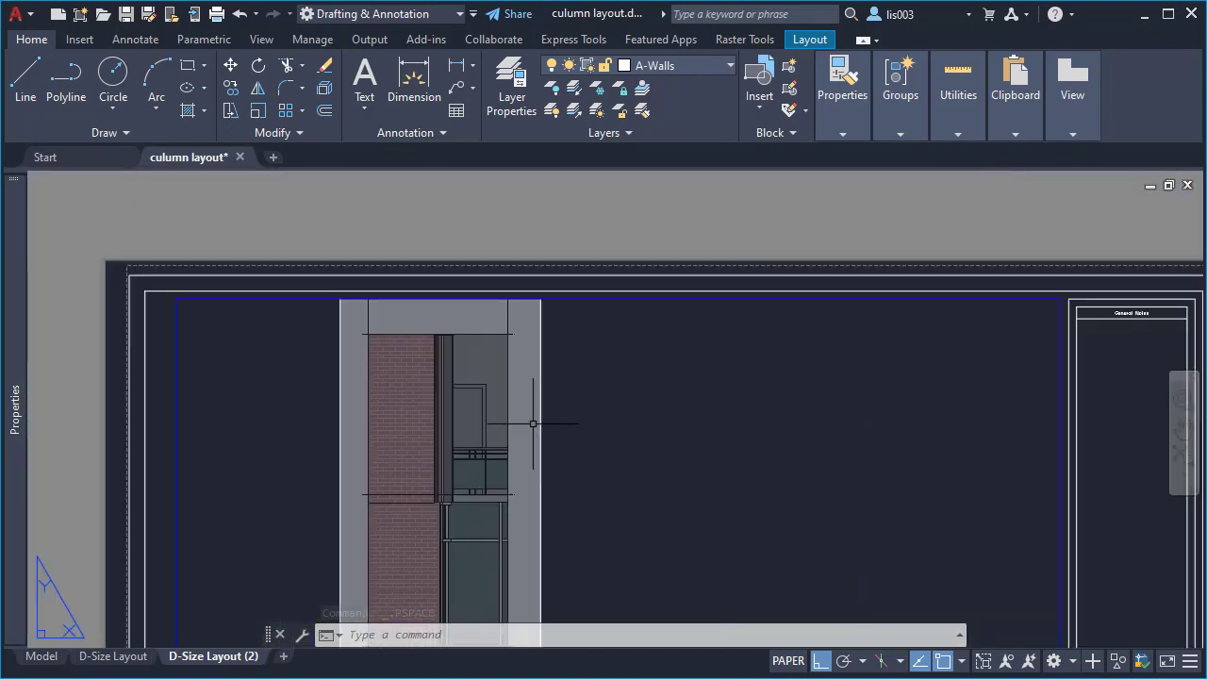
Return to model space, zoom in, and start the DIMSCALE command
left_click(41, 656)
scroll(681, 437, "up", 2)
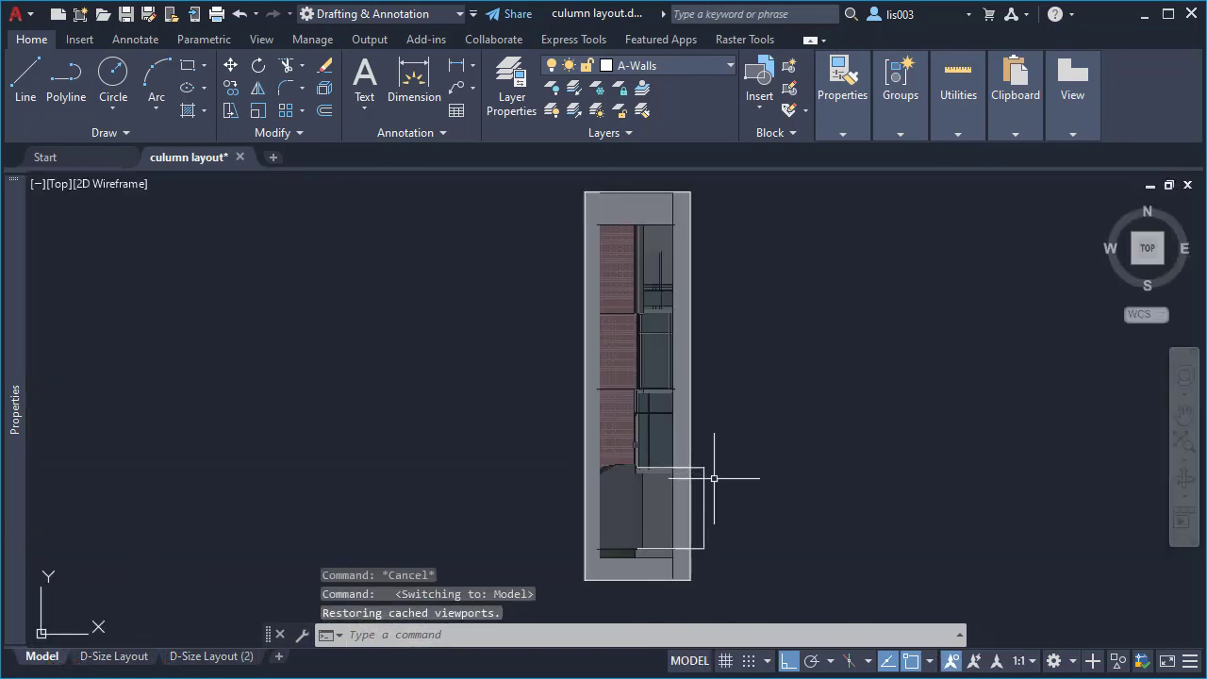
scroll(750, 546, "up", 2)
key("Escape")
key("Escape")
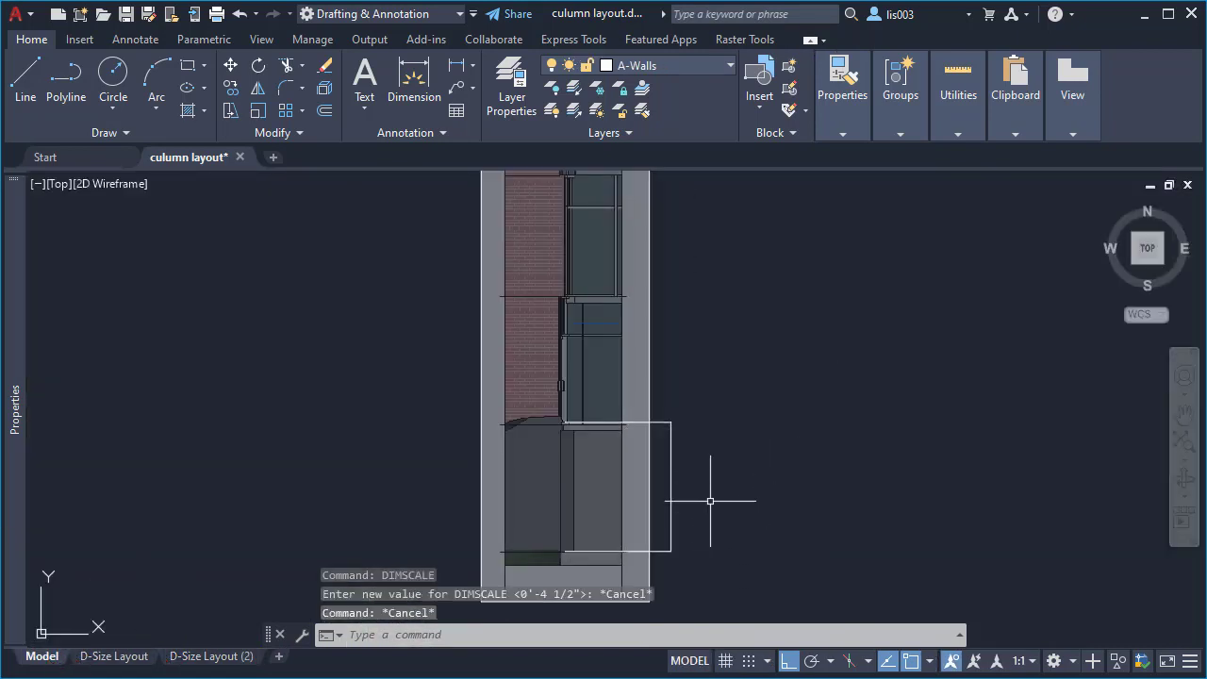
type("DIMsca")
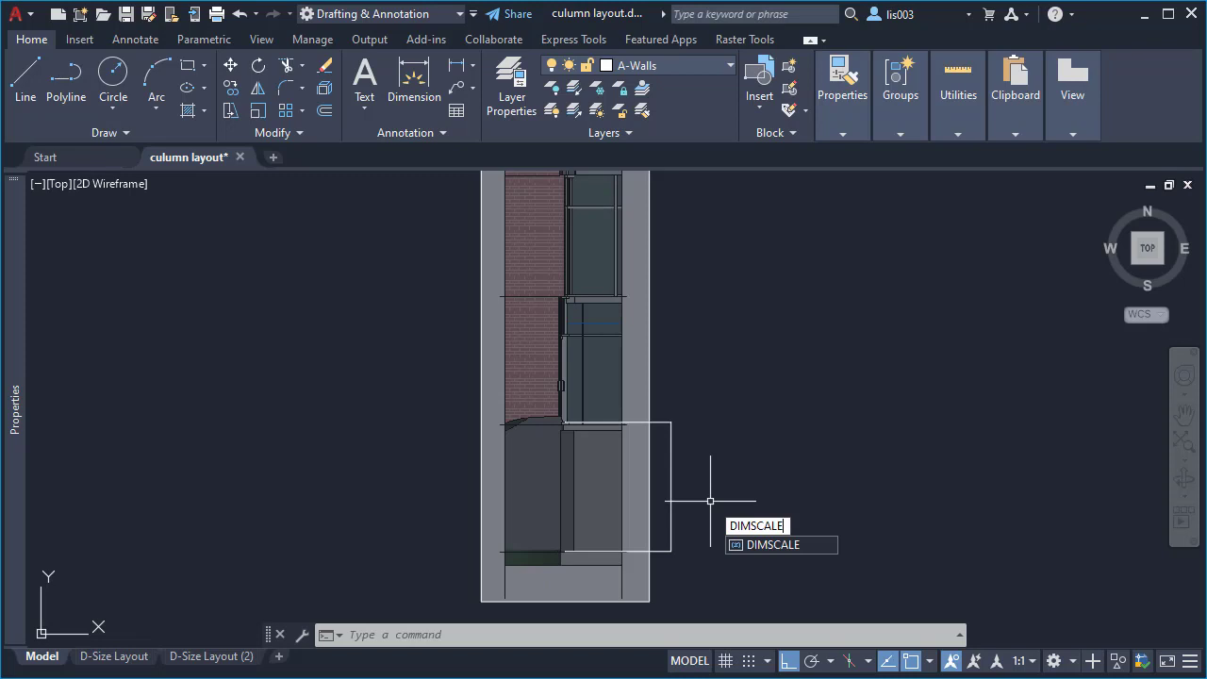
key("Return")
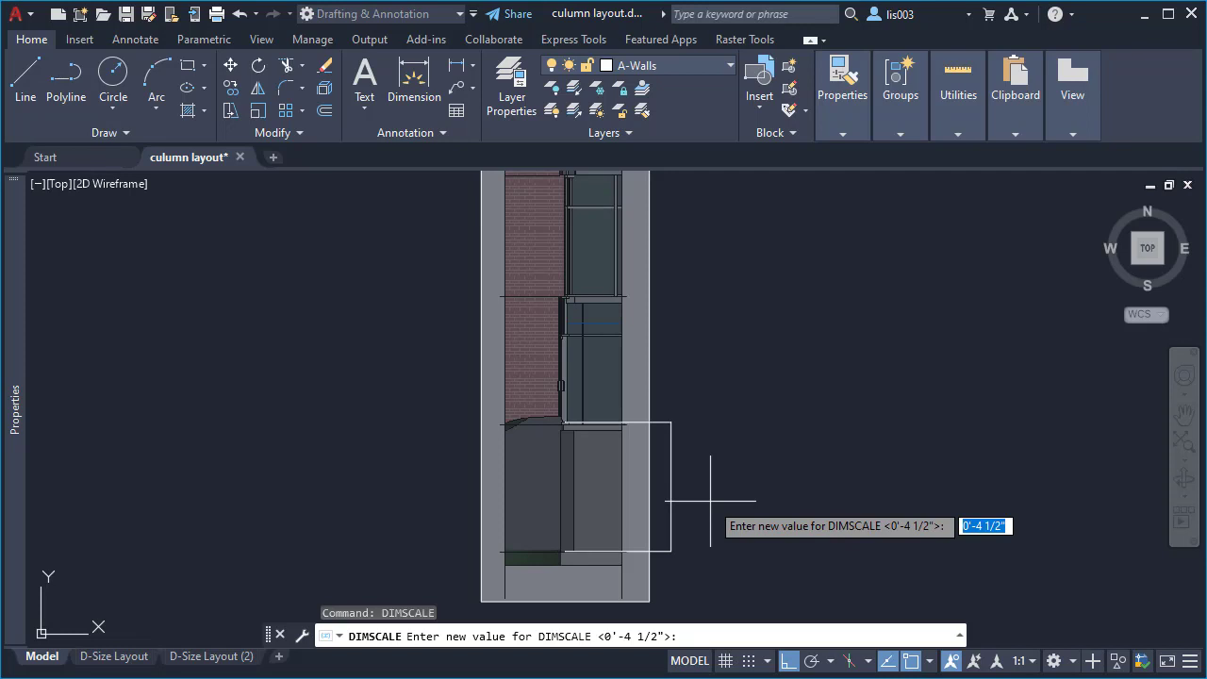
Use the calculator expression 8/3*12 to set DIMSCALE to 32
type("1")
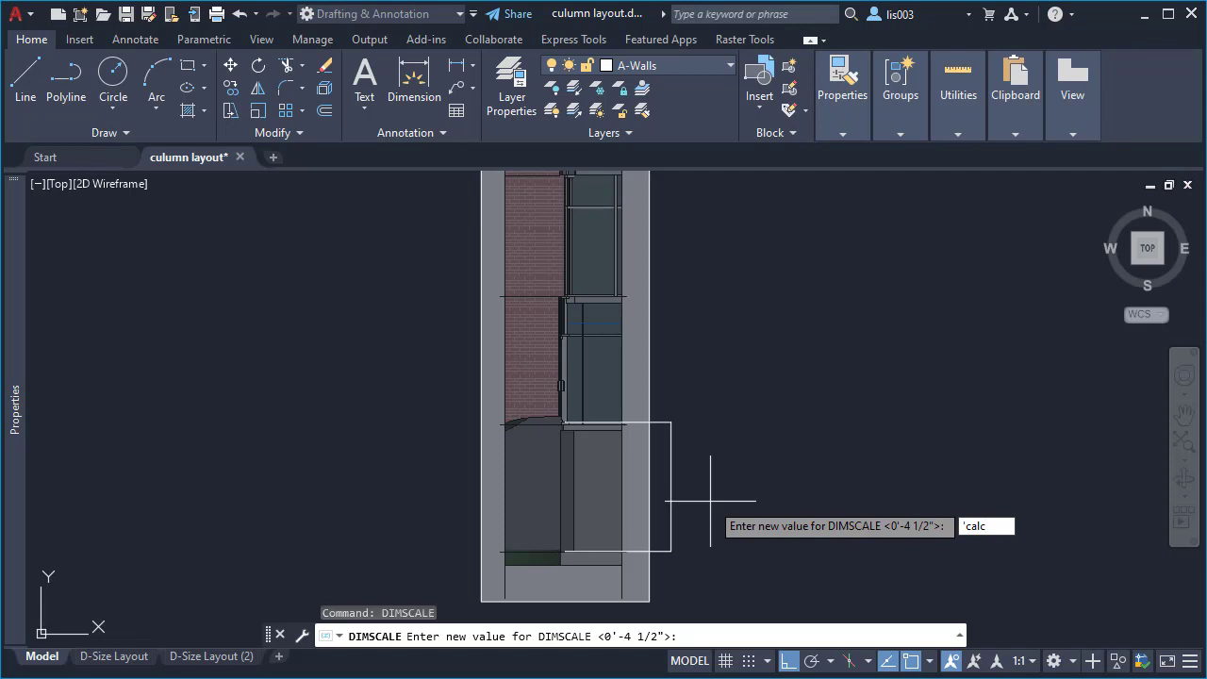
key("Return")
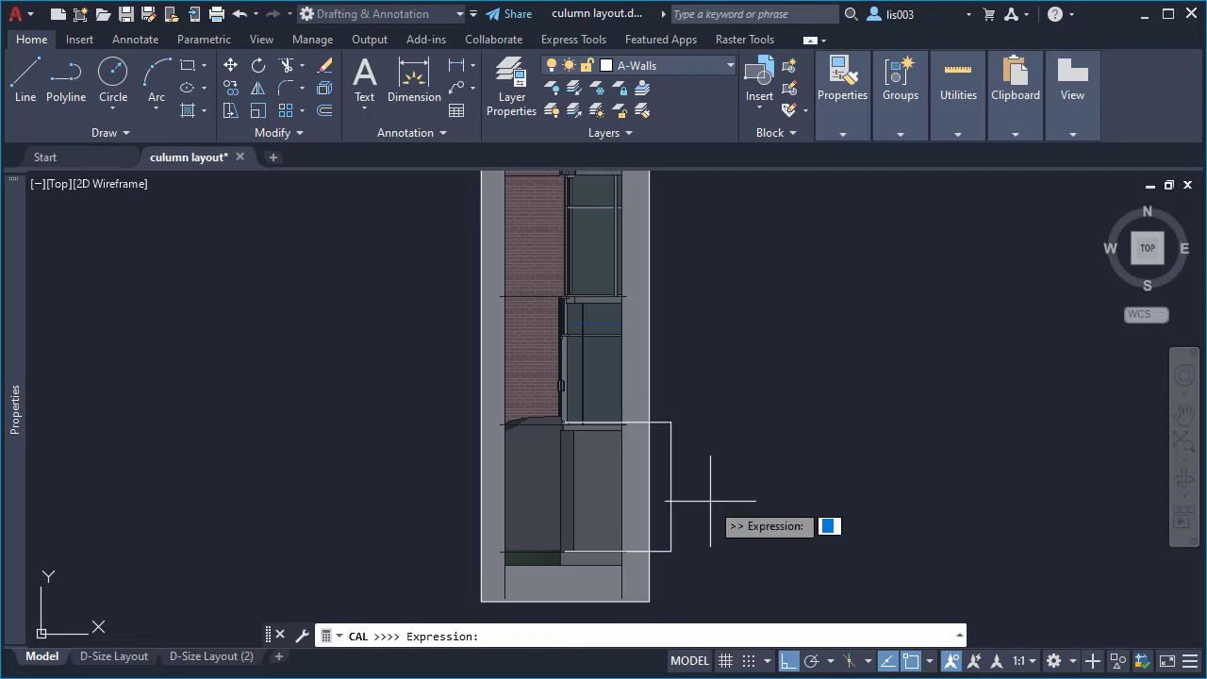
type("3/")
type("12")
key("Return")
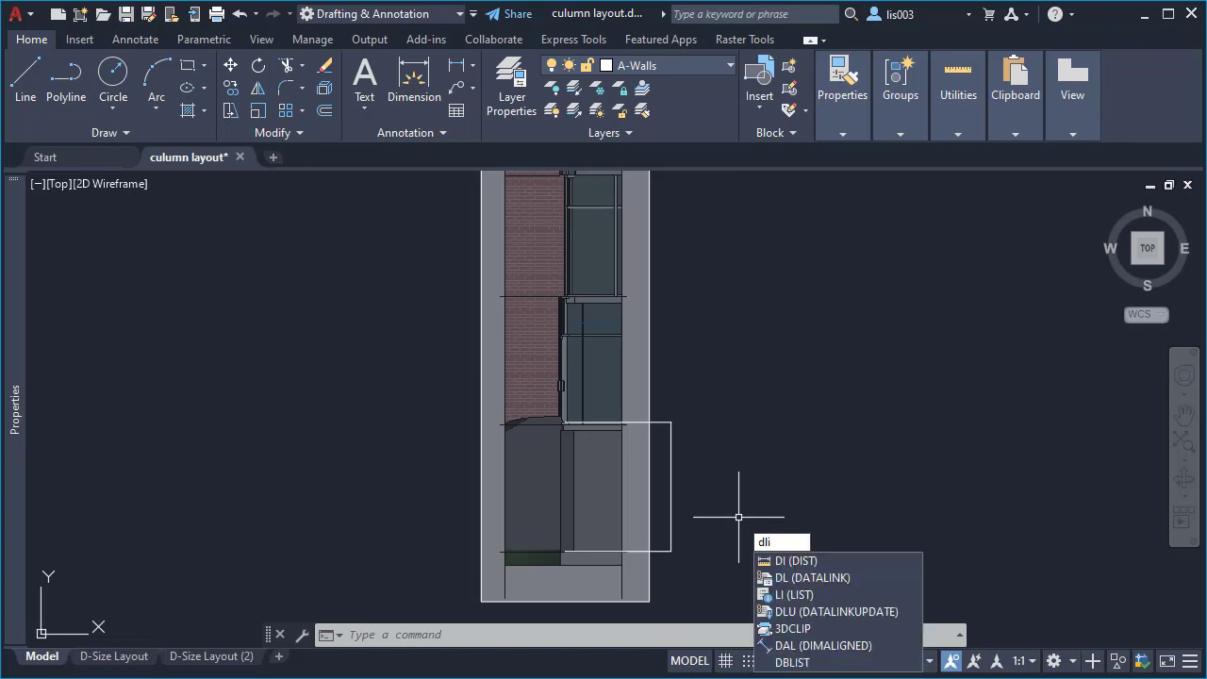
Draw a sample 9'-0 3/16" linear dimension beside the column
key("Escape")
type("DIM")
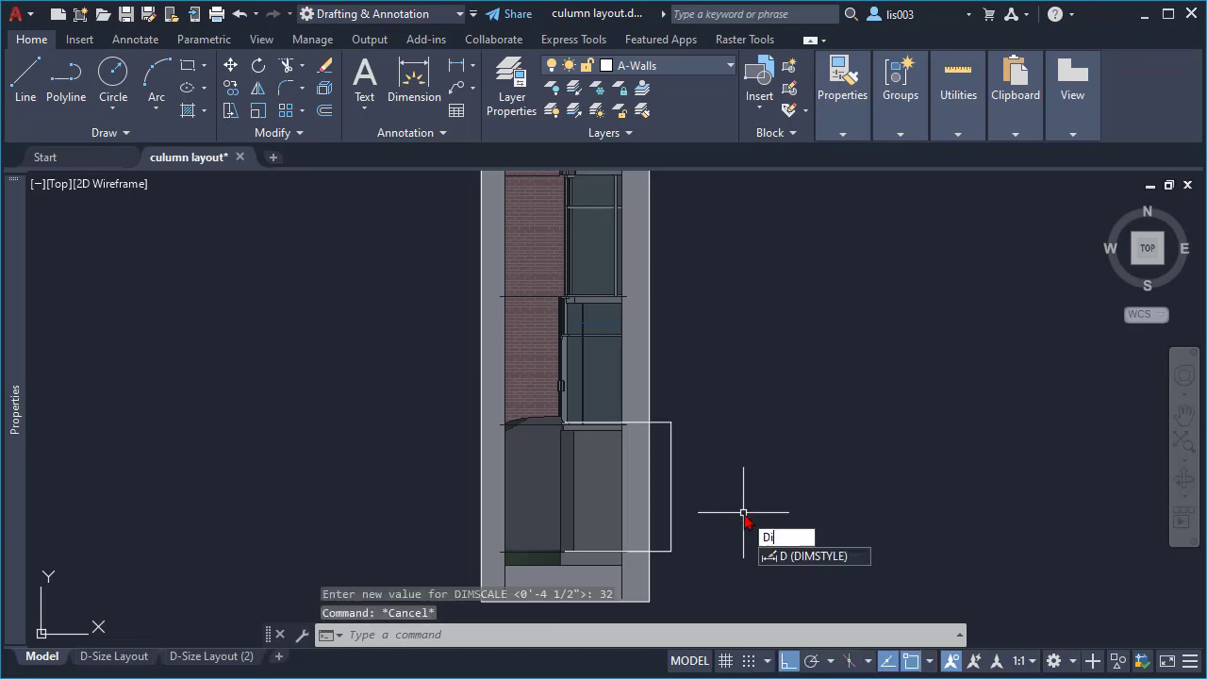
key("Return")
left_click(773, 464)
left_click(823, 468)
left_click(801, 509)
scroll(758, 534, "up", 4)
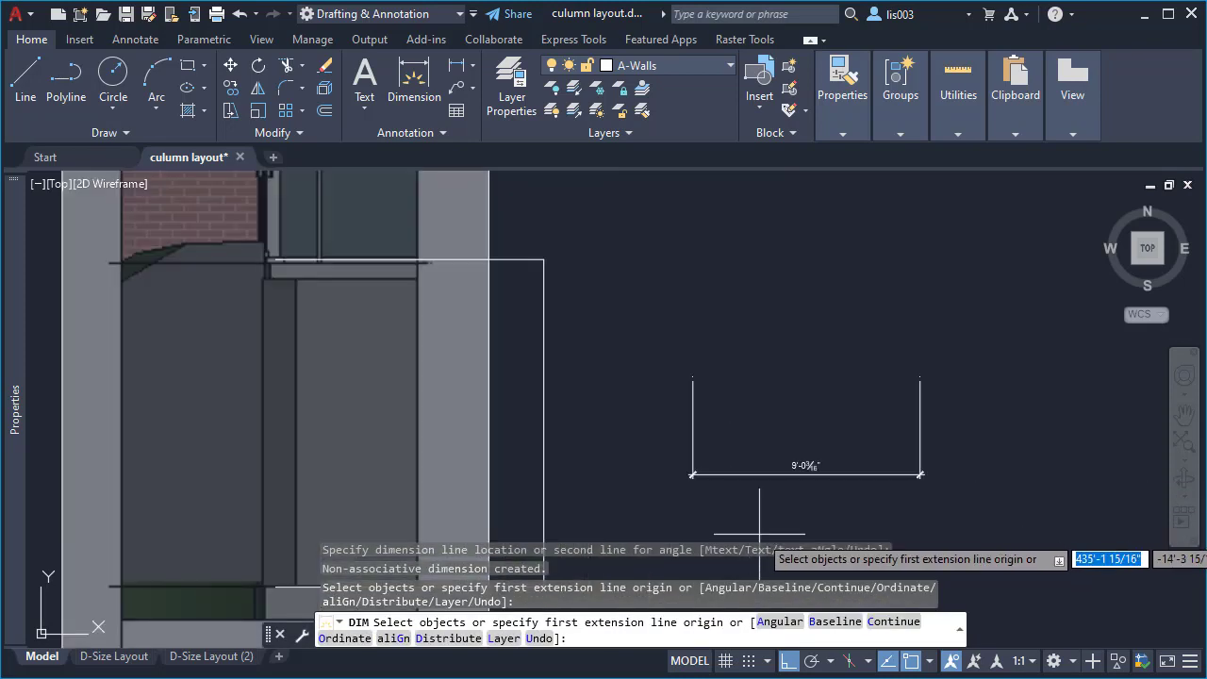
key("Return")
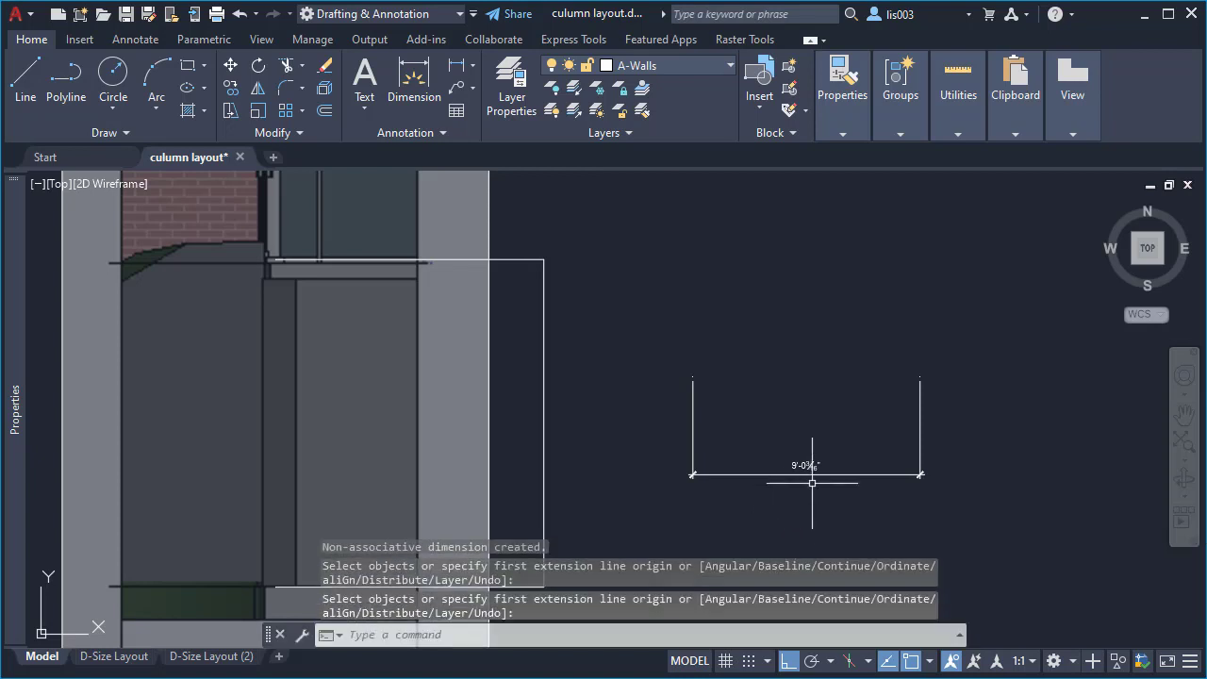
scroll(823, 491, "up", 2)
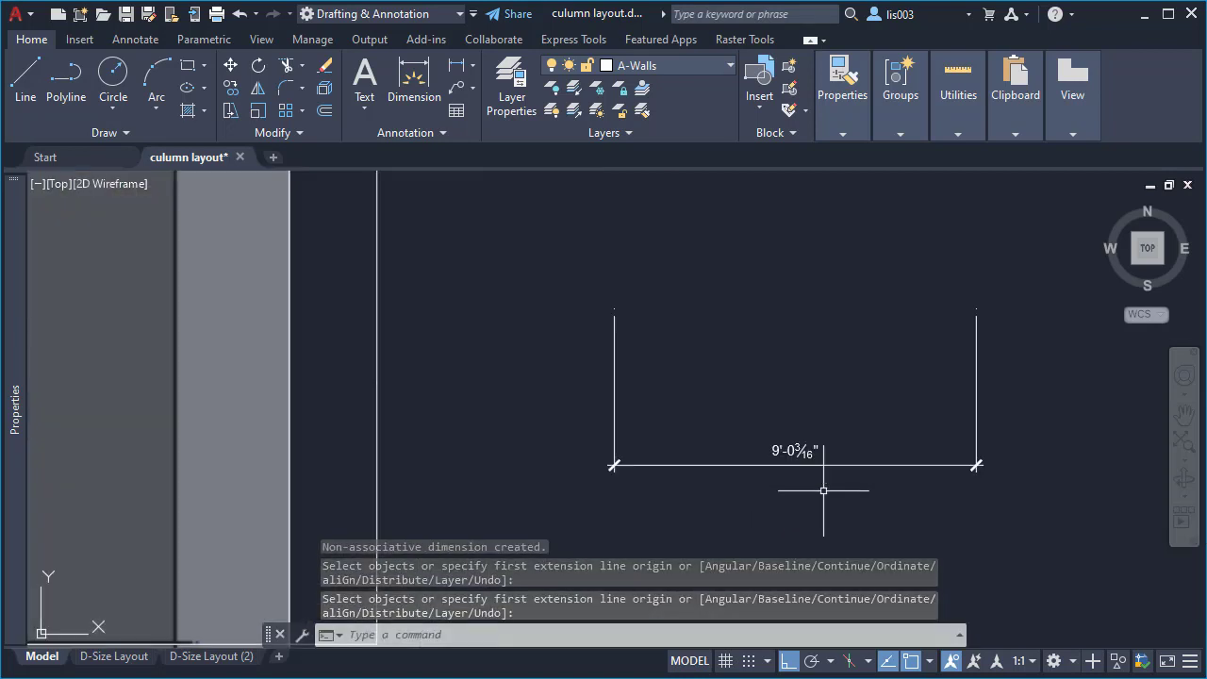
scroll(816, 395, "down", 2)
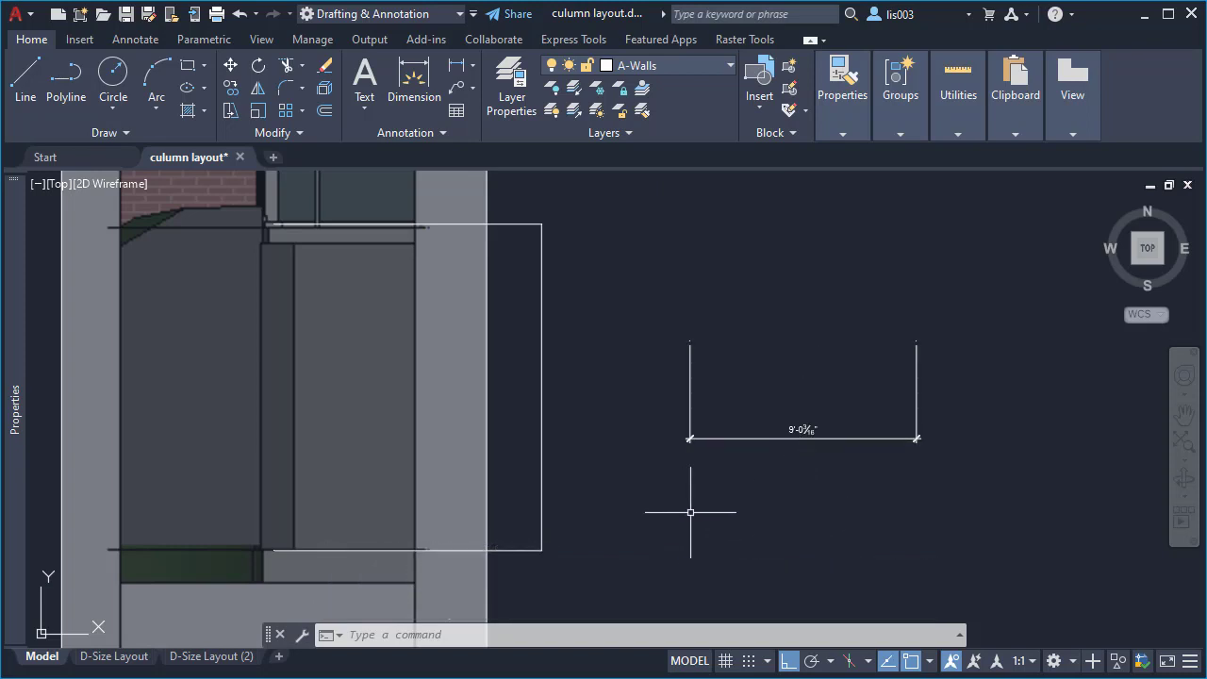
Match the vertical 13'-0" dimension to the sample's properties, then delete the sample
type("ma")
key("Return")
left_click(737, 437)
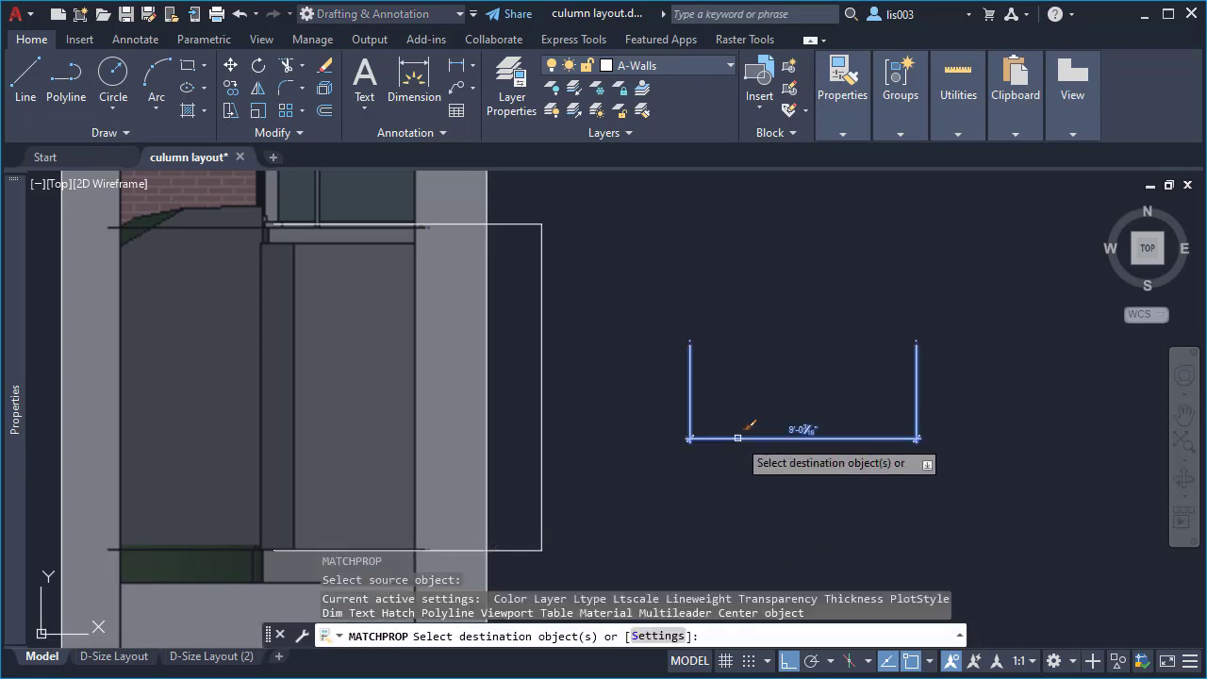
left_click(582, 337)
left_click(531, 405)
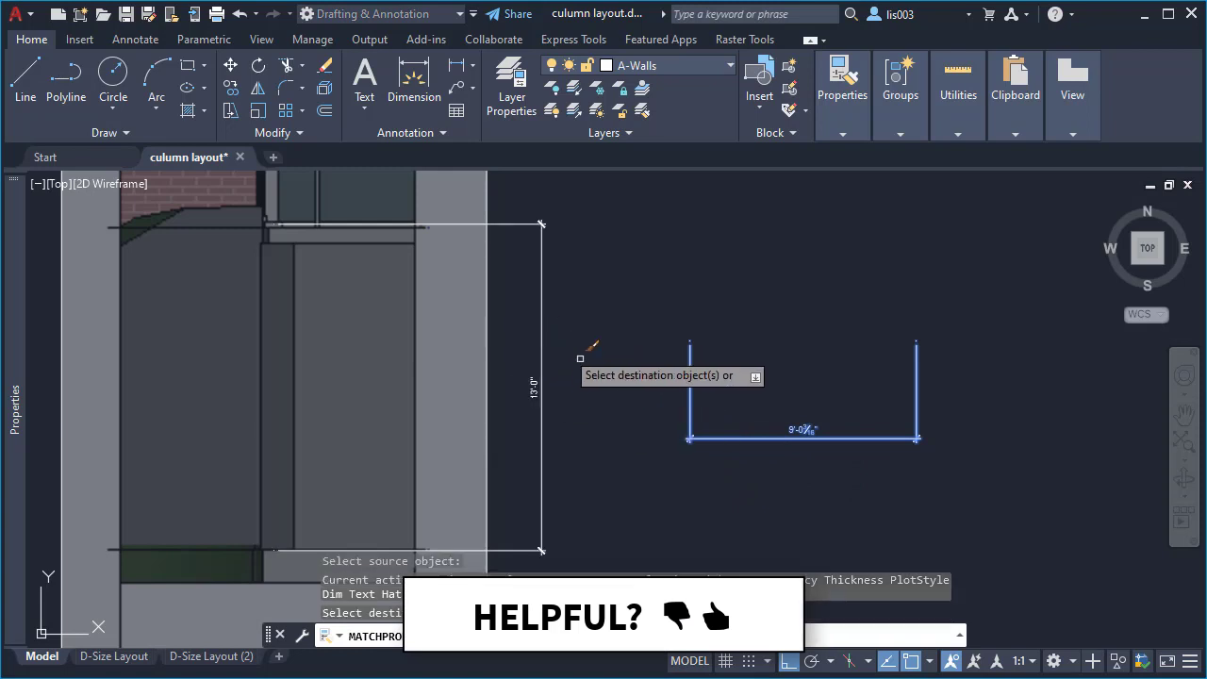
key("Escape")
left_click(737, 480)
left_click(669, 345)
key("Delete")
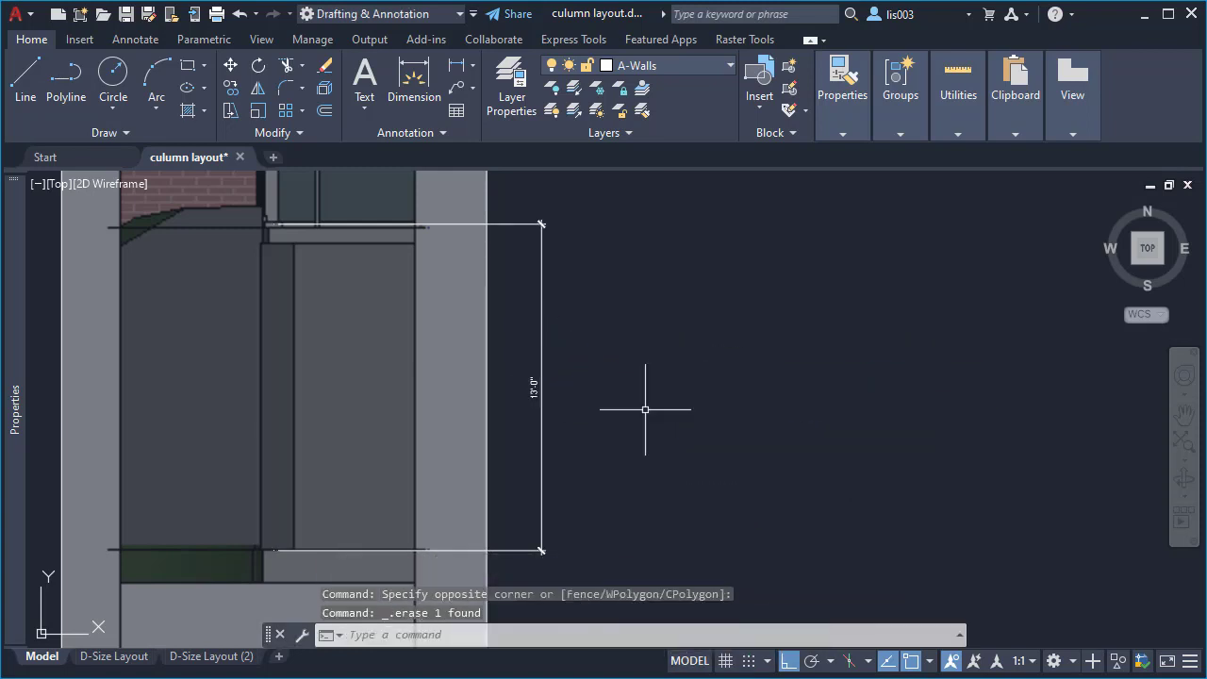
Return to the D-Size Layout (2) sheet and zoom to review the viewport's column elevation
left_click(199, 659)
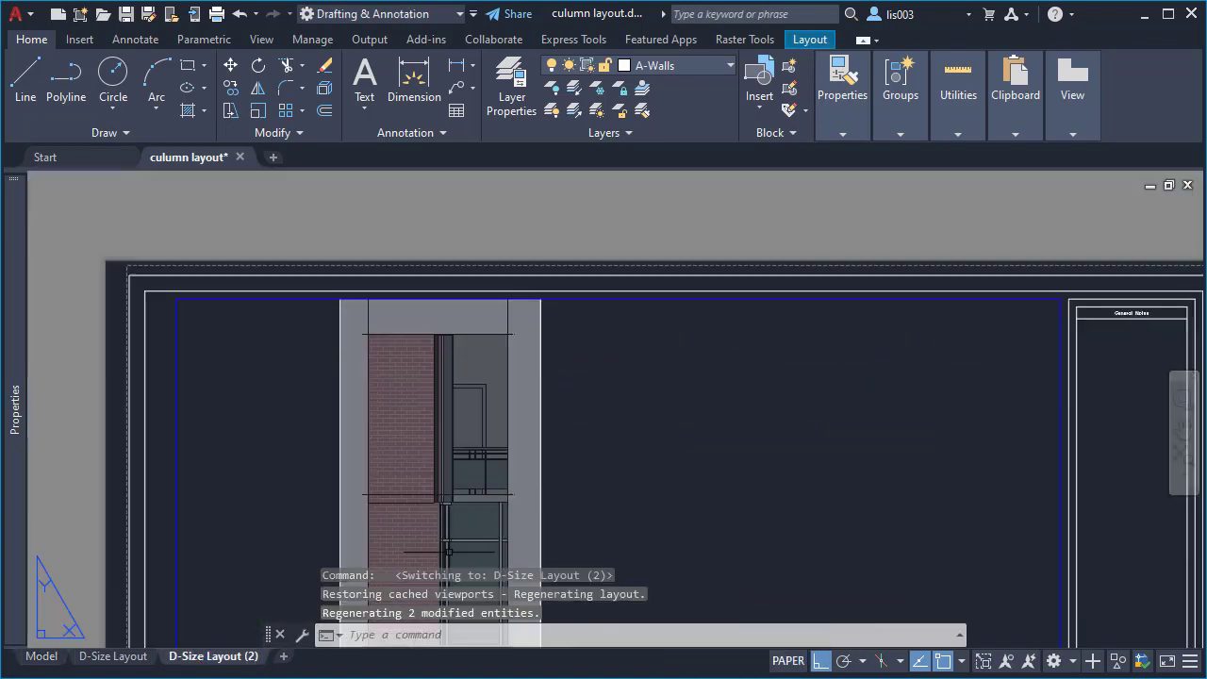
scroll(603, 337, "down", 5)
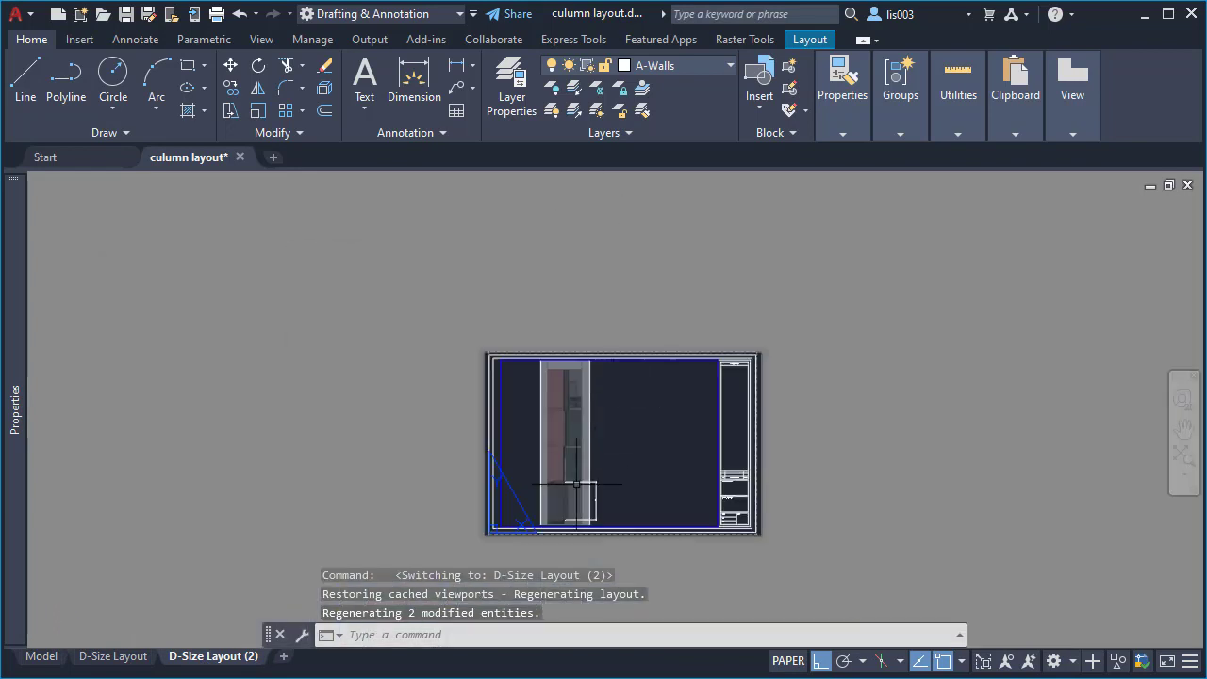
scroll(585, 492, "up", 8)
scroll(678, 349, "down", 1)
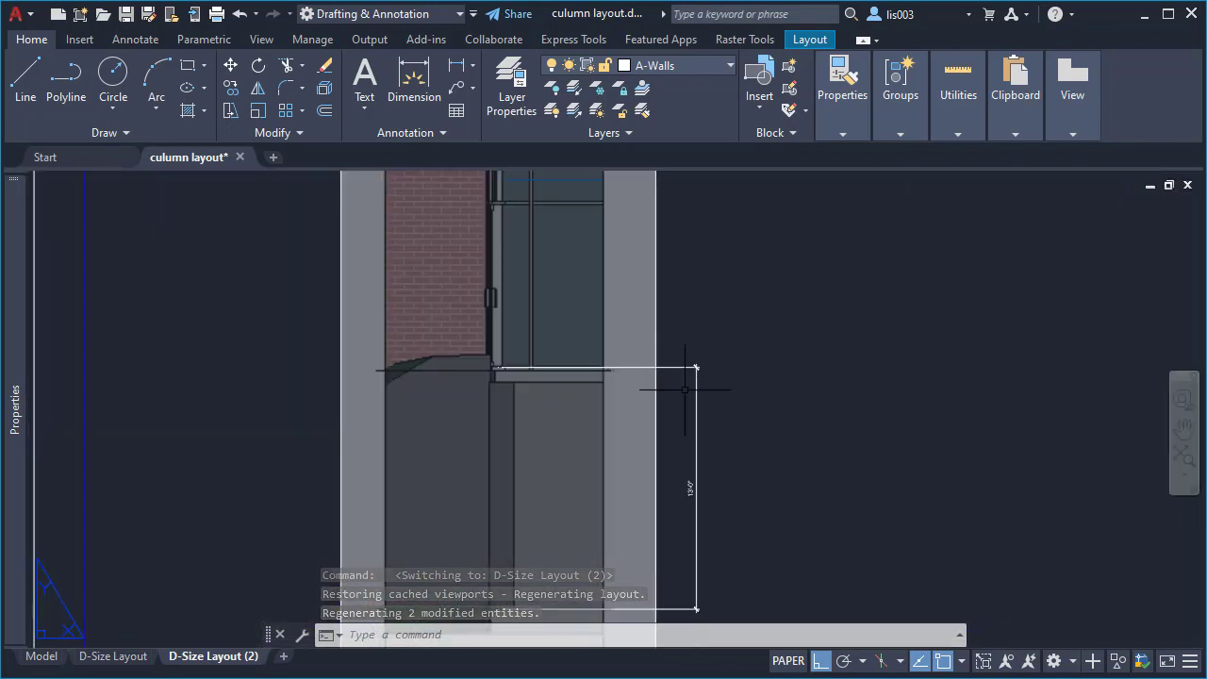
scroll(660, 407, "down", 2)
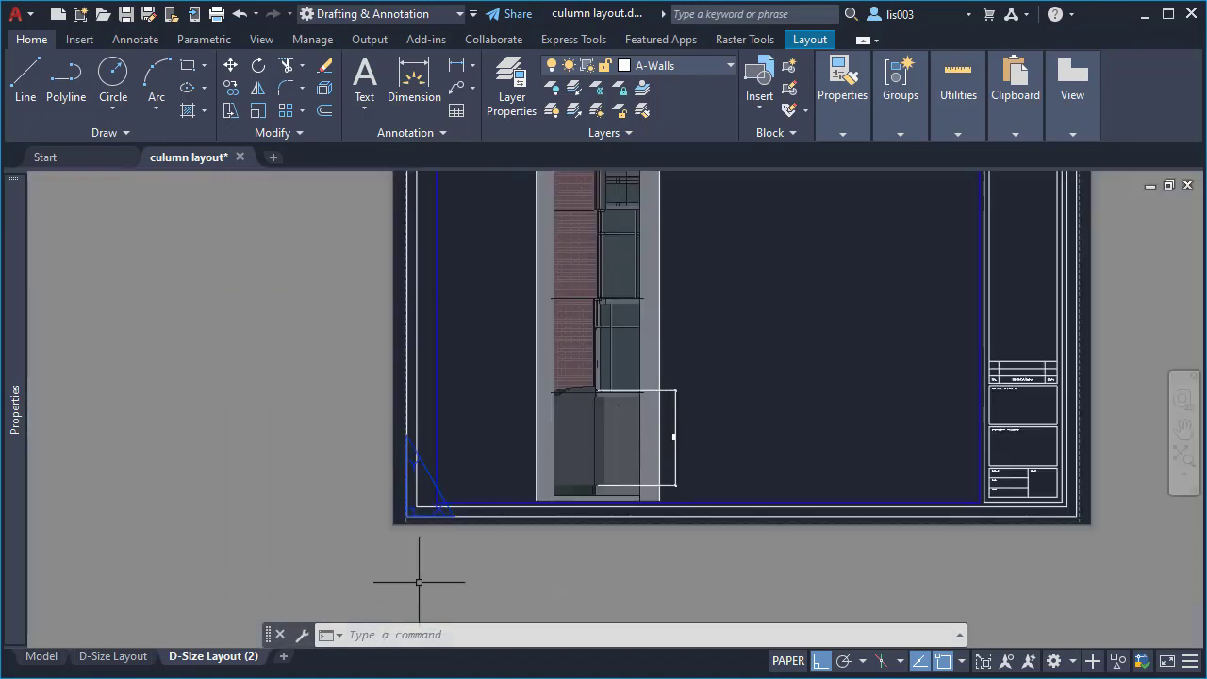
In model space, start a line at the base corner, then cancel it without drawing
left_click(43, 658)
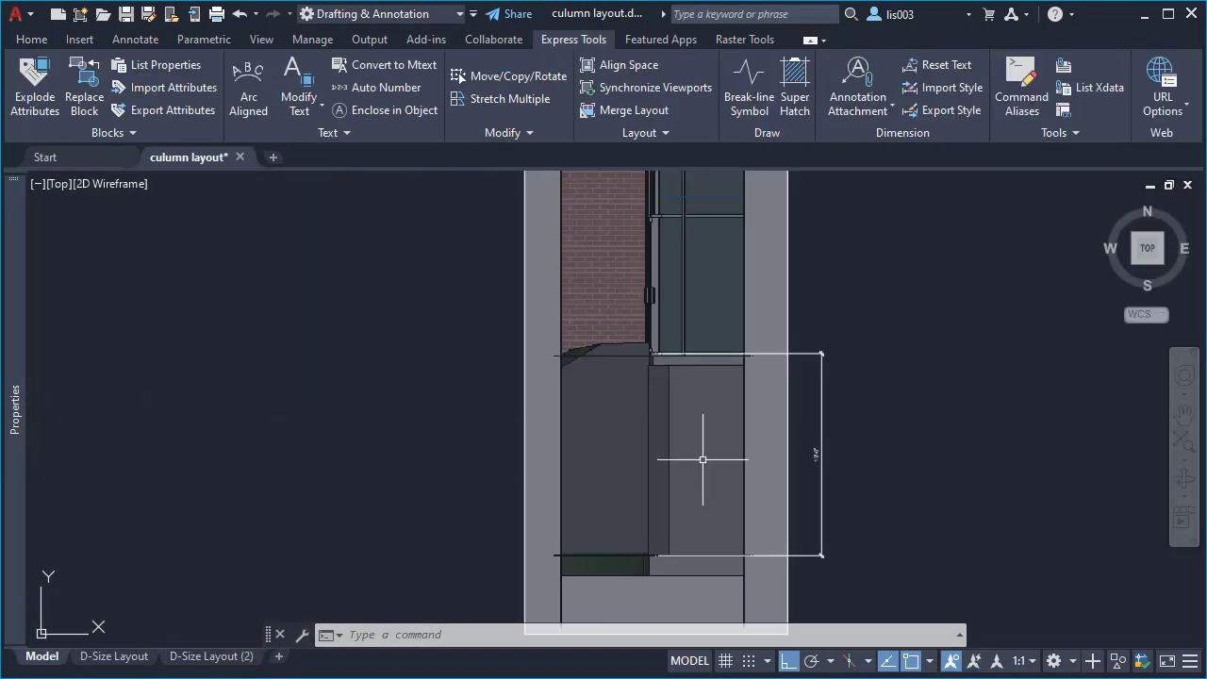
type("L")
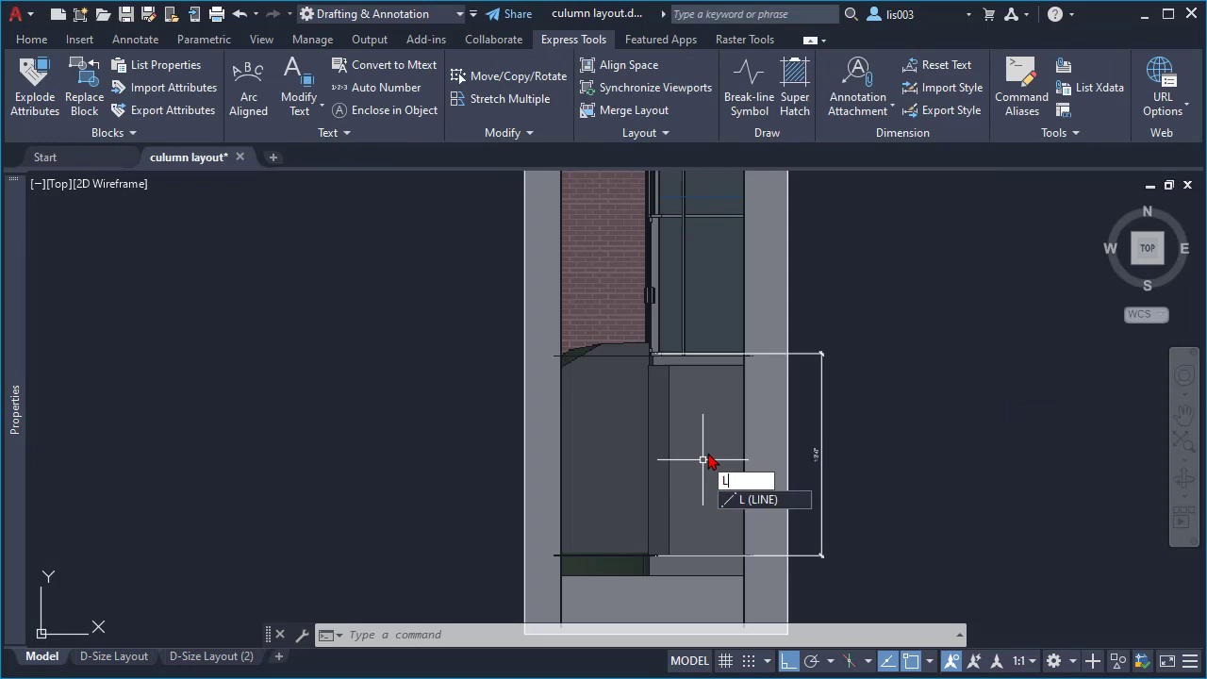
key("Return")
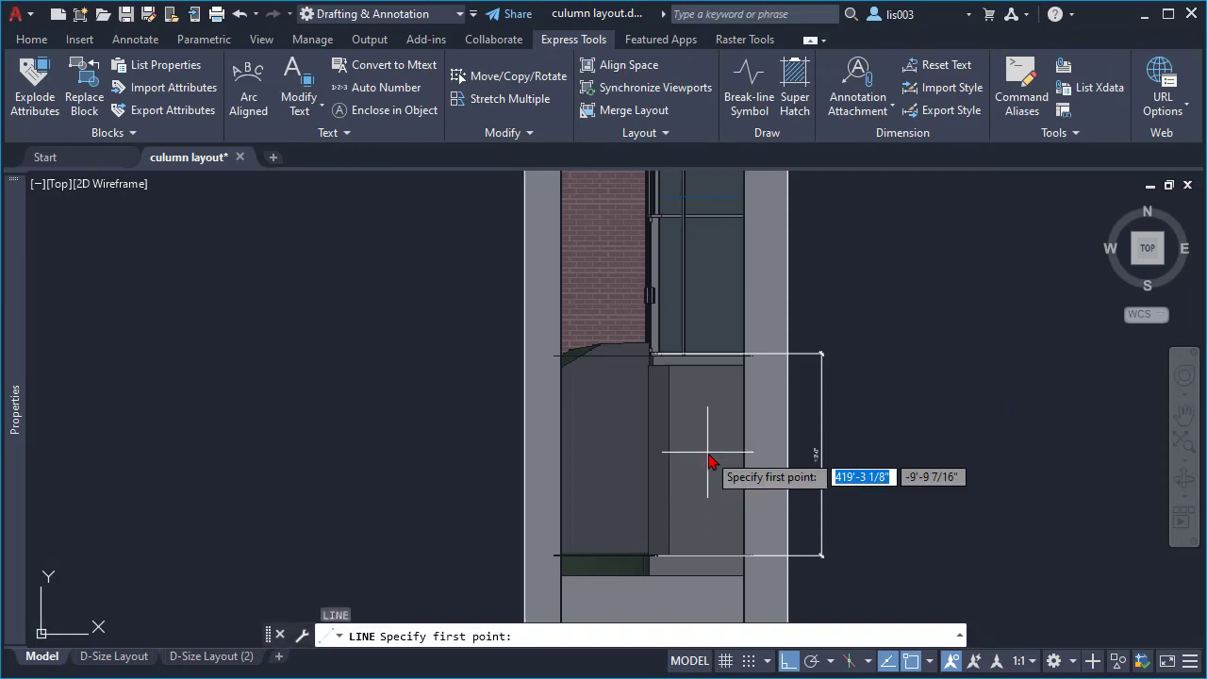
left_click(657, 554)
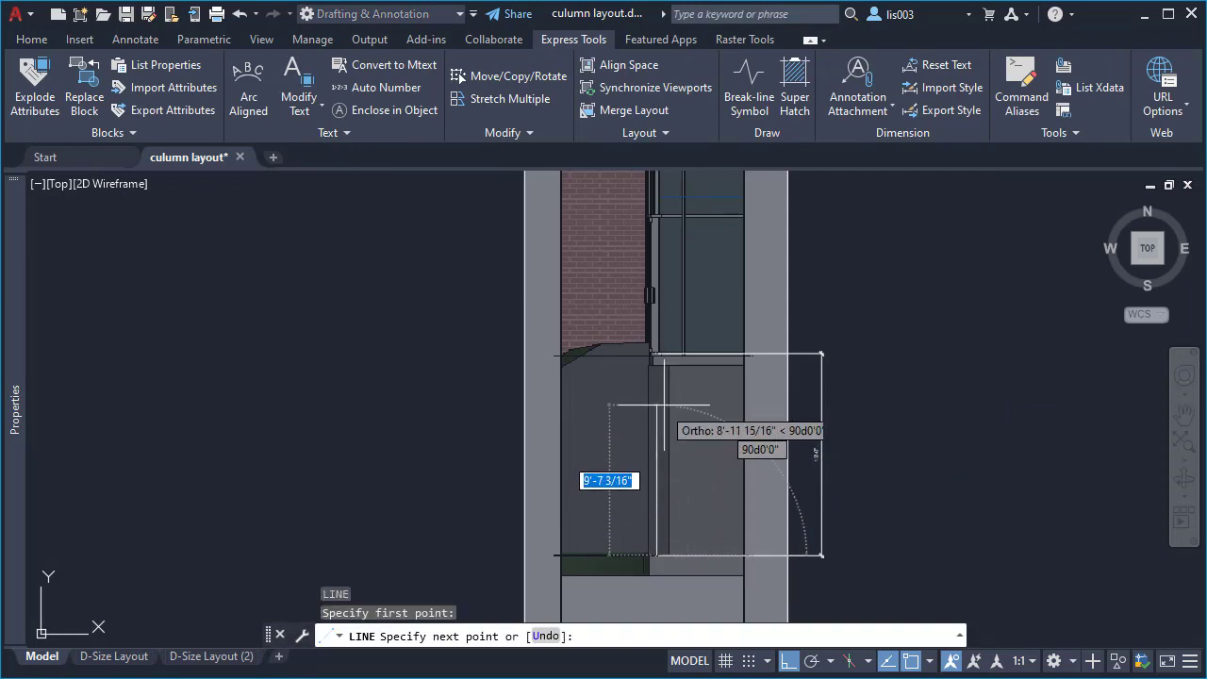
key("Escape")
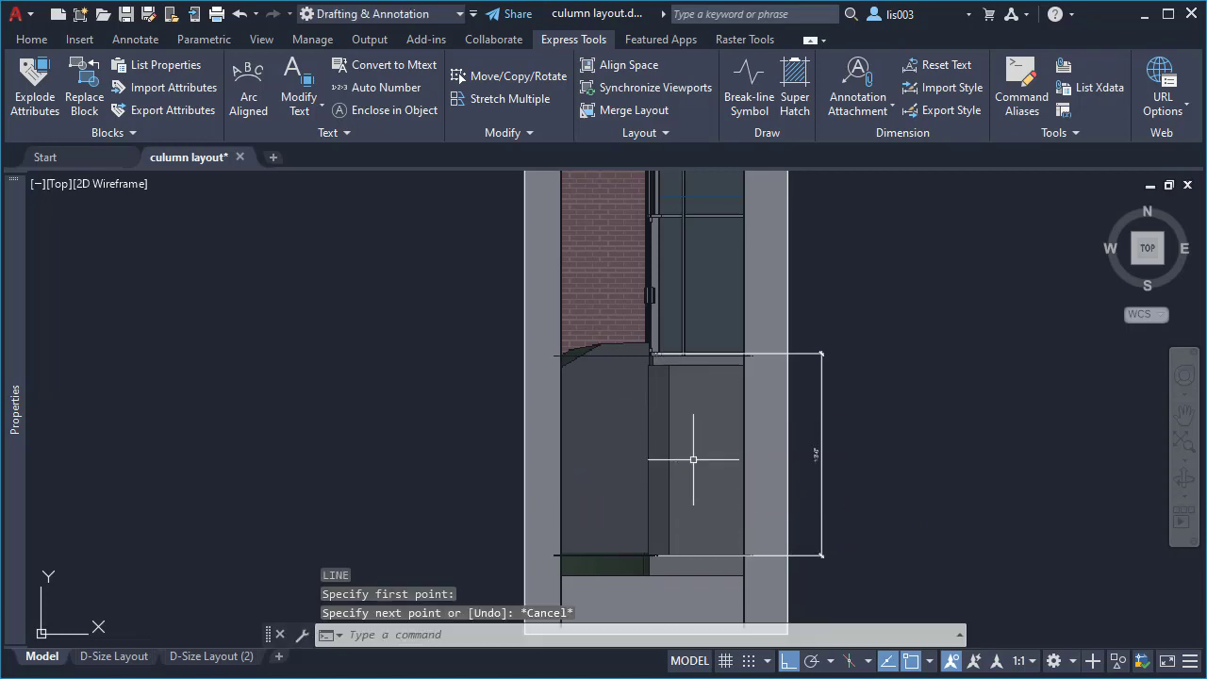
scroll(605, 519, "down", 2)
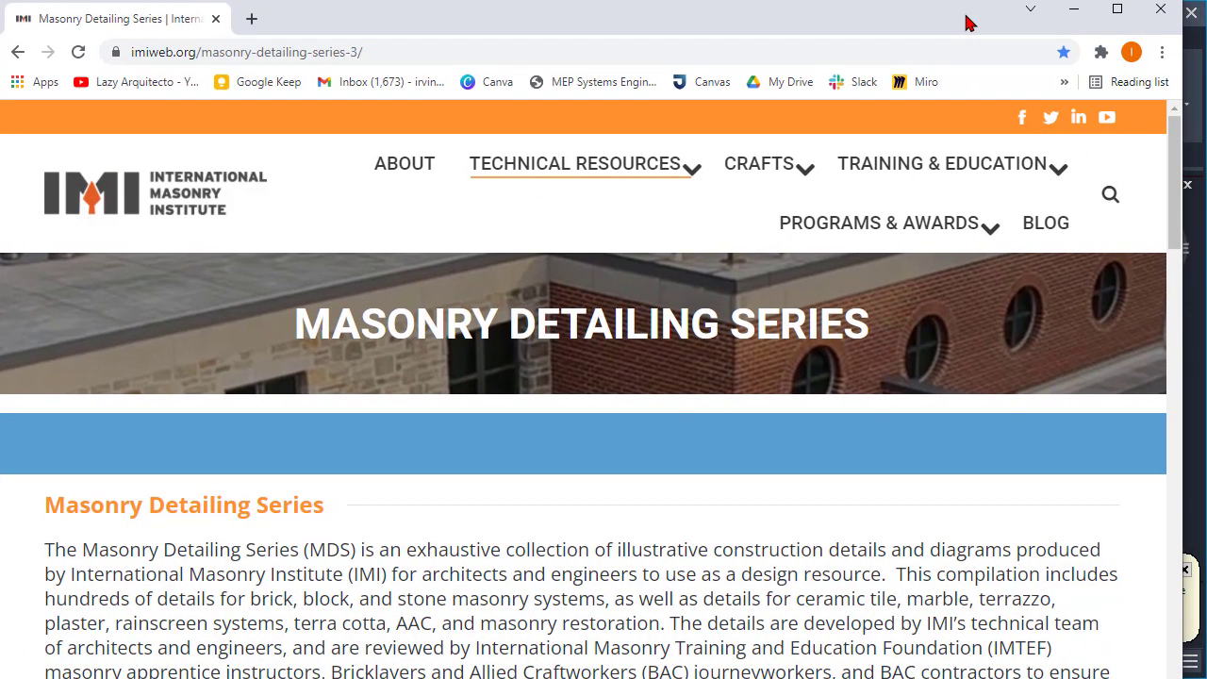
Widen the Chrome window to the screen edge and scroll through the IMI page
mouse_move(702, 669)
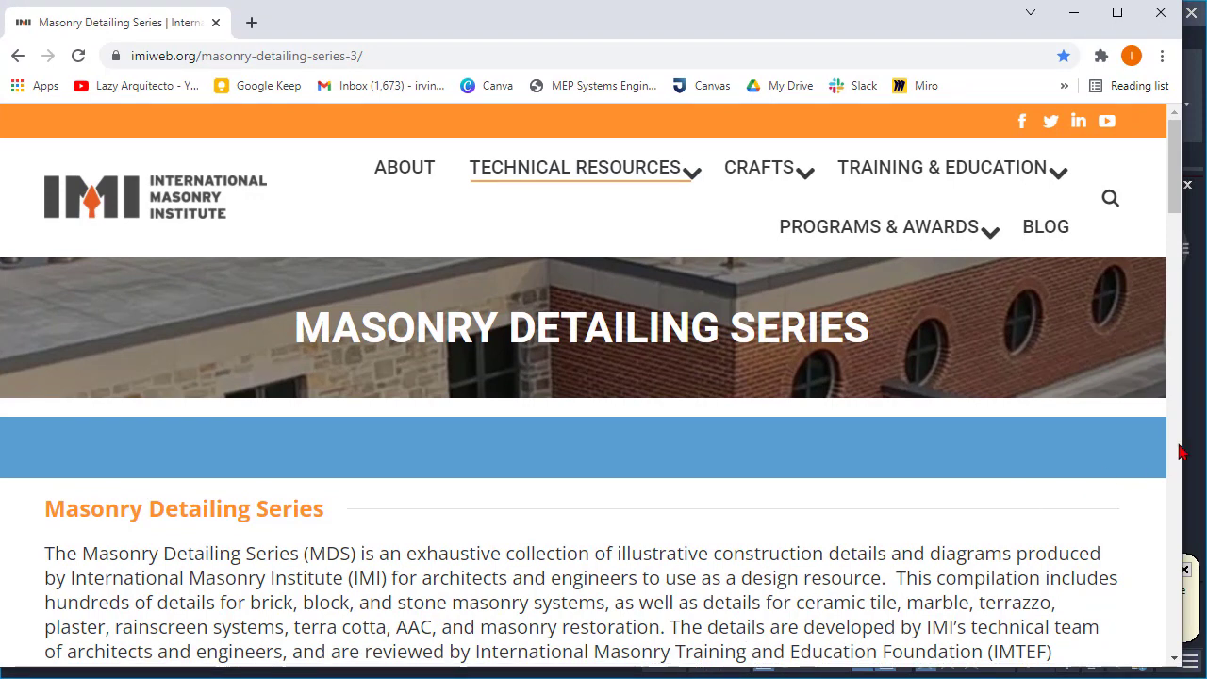
left_click_drag(1184, 439, 1203, 441)
left_click_drag(523, 666, 524, 673)
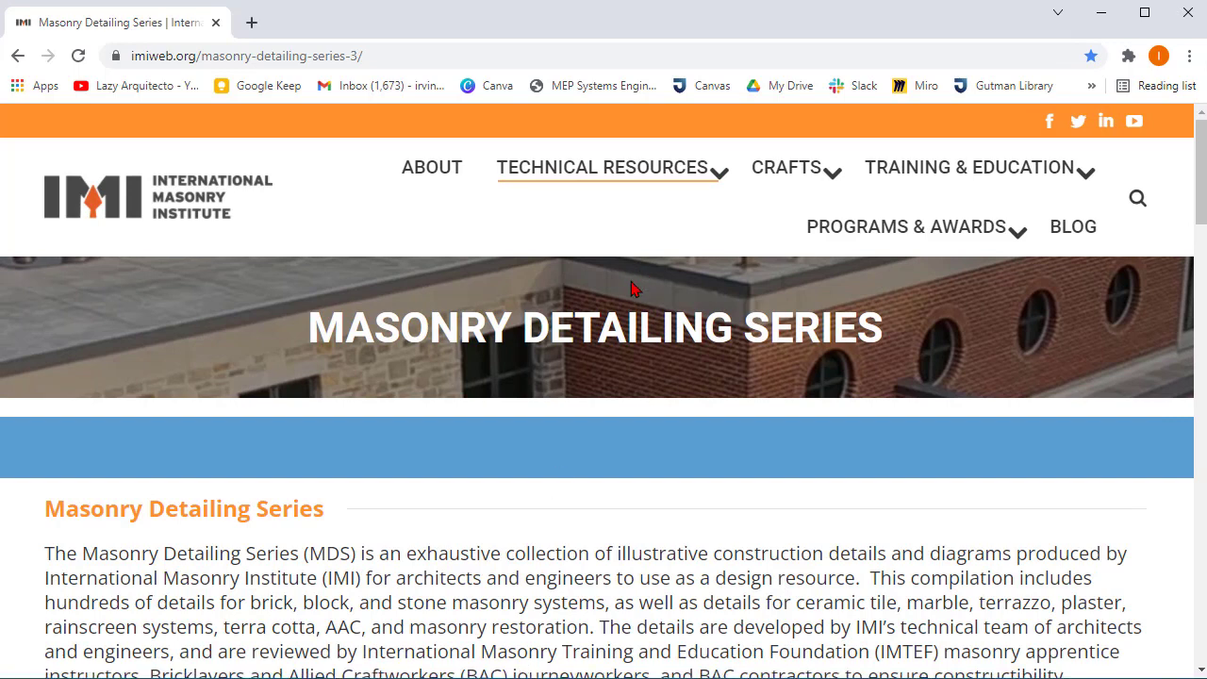
scroll(631, 288, "down", 4)
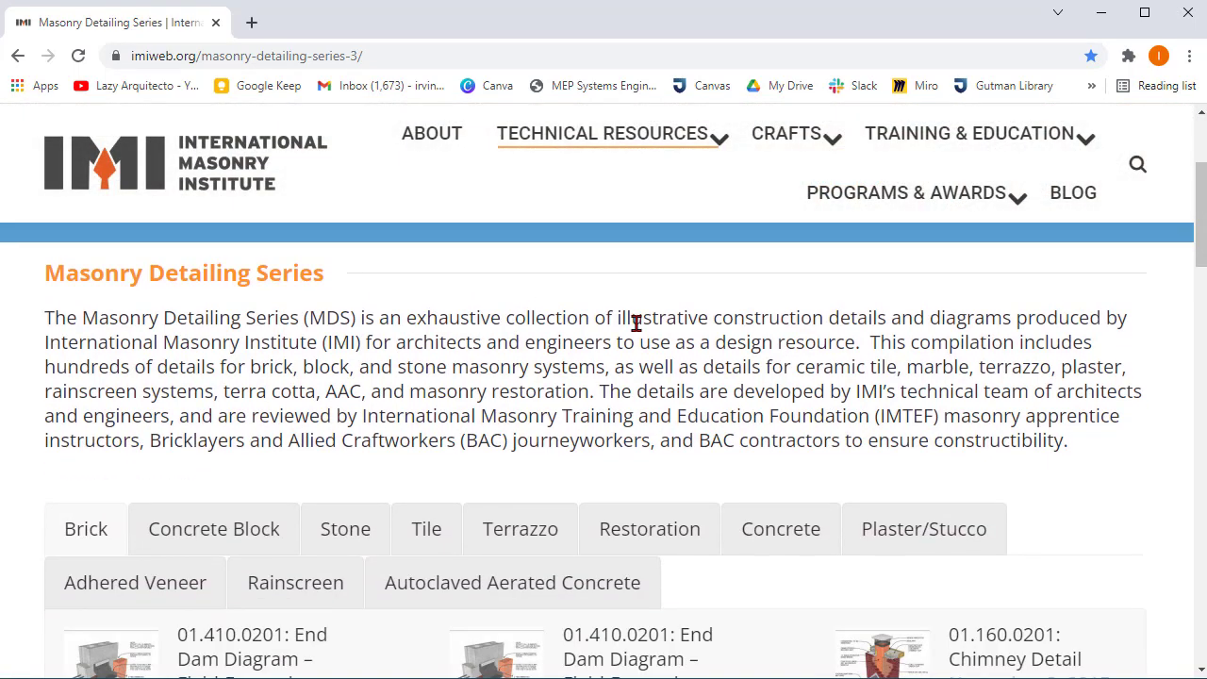
scroll(639, 326, "down", 2)
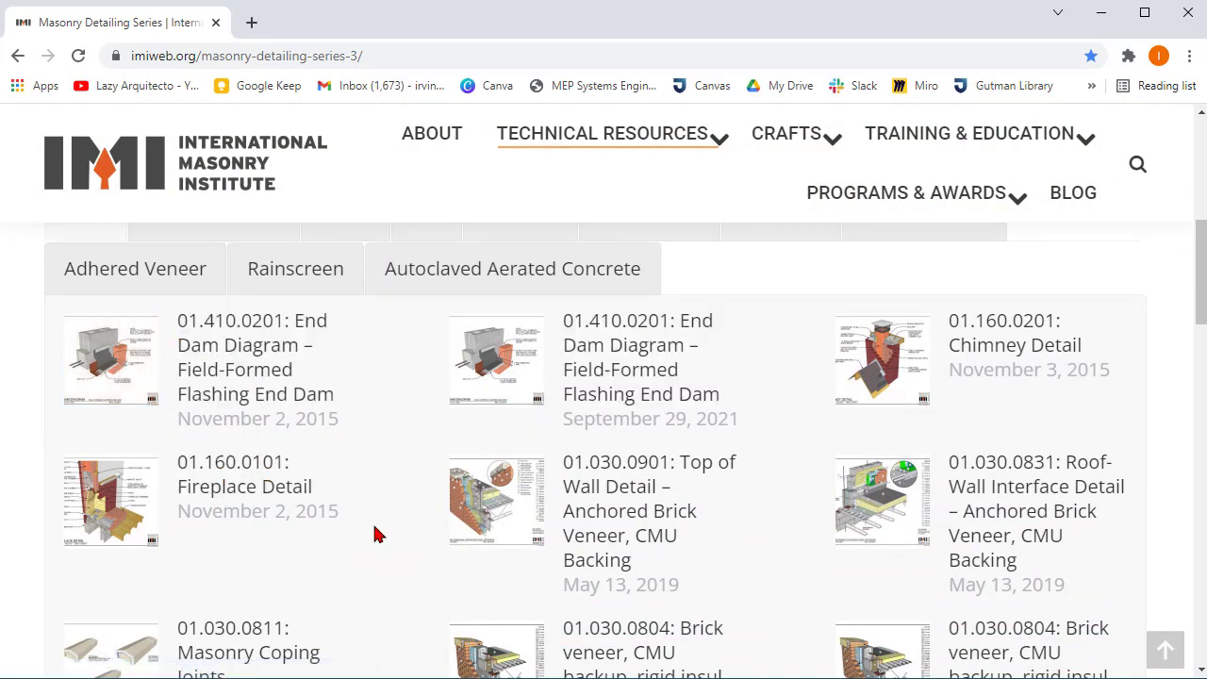
scroll(357, 556, "up", 3)
scroll(356, 556, "up", 2)
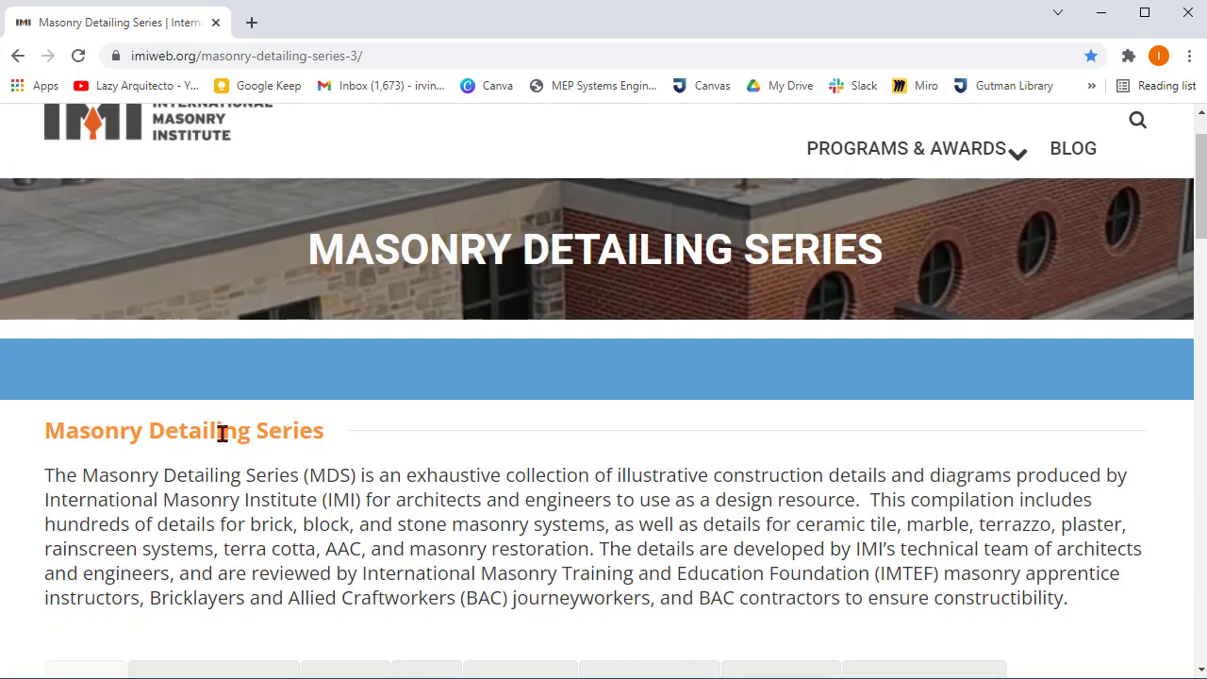
Visit the IMI home page, then go back and scroll to the Base of Wall details
left_click(149, 135)
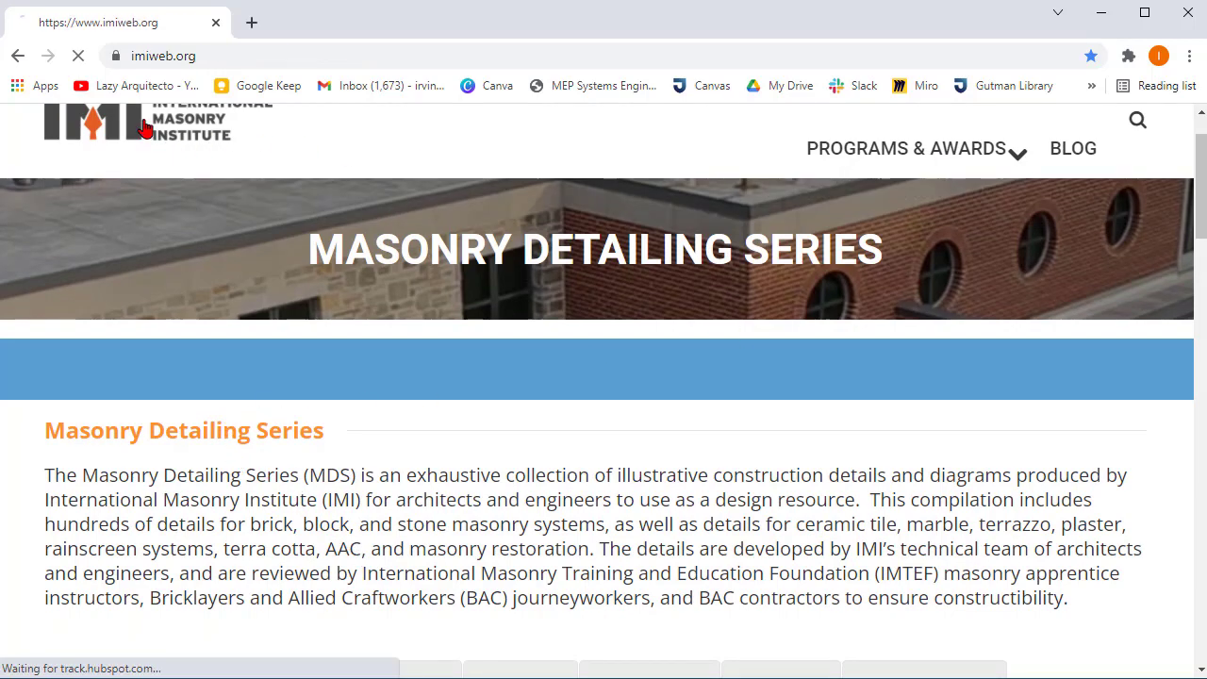
scroll(302, 332, "down", 2)
scroll(311, 330, "down", 1)
key("alt+Left")
scroll(375, 522, "down", 2)
scroll(375, 522, "down", 2)
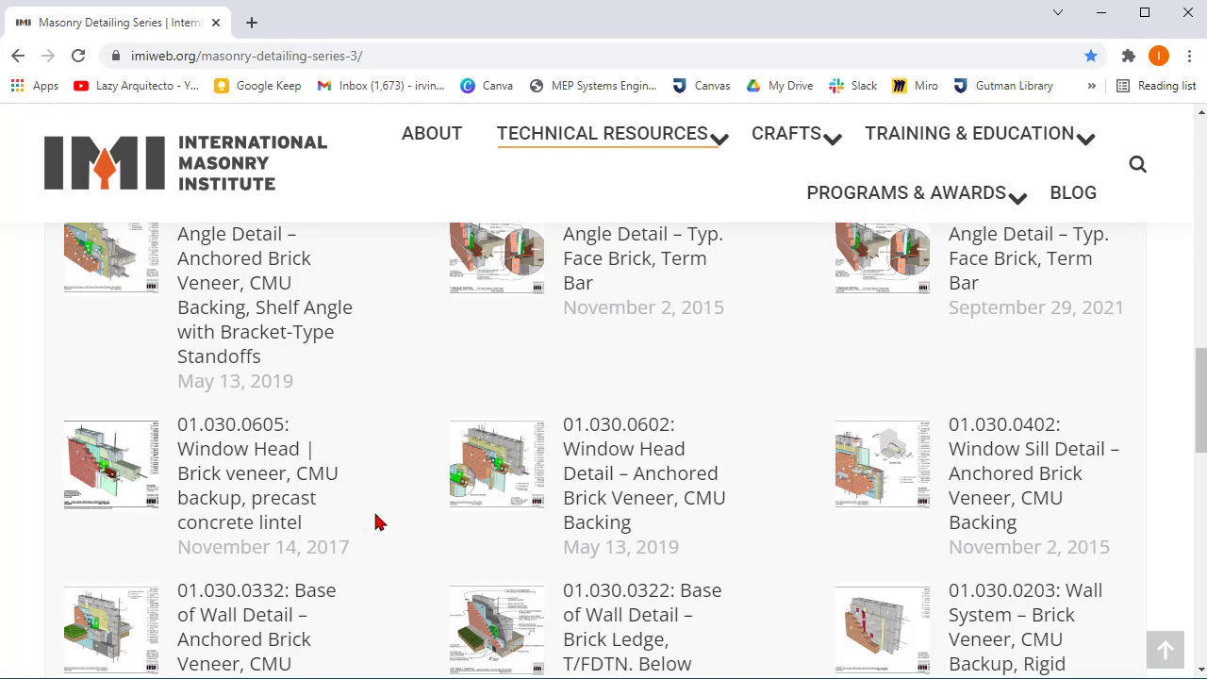
scroll(376, 522, "down", 3)
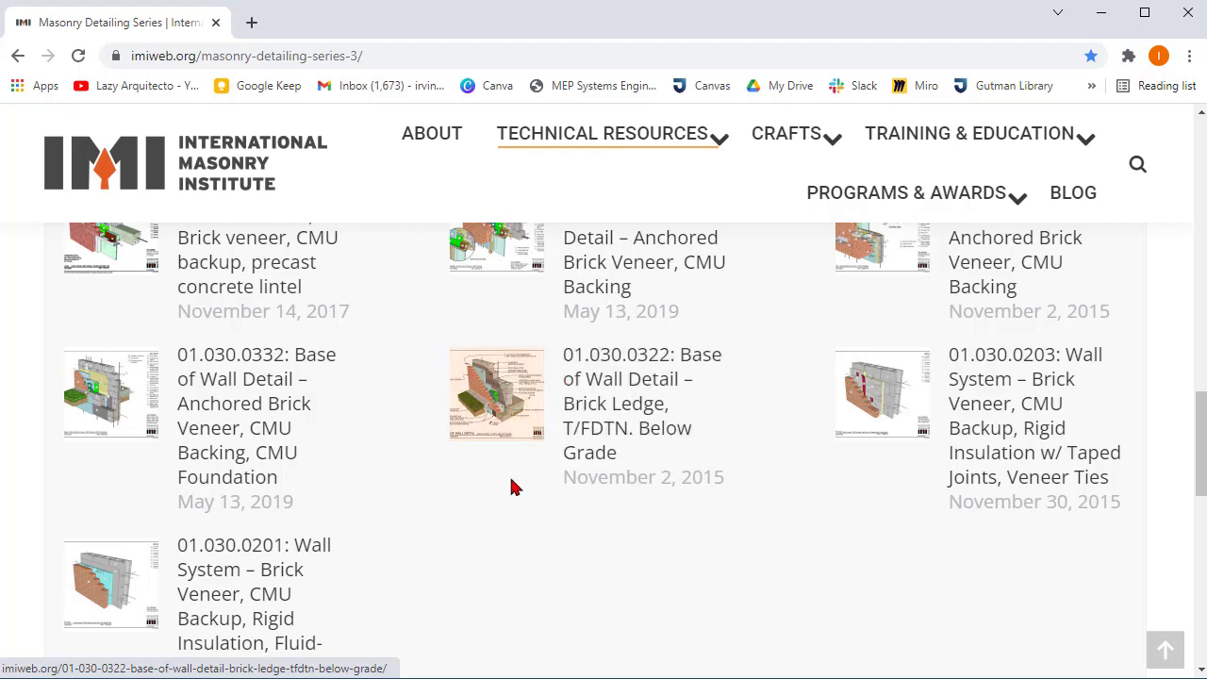
Open the 01.030.0322 Base of Wall Detail page and scroll to its 3D/2D PDF downloads
left_click(517, 381)
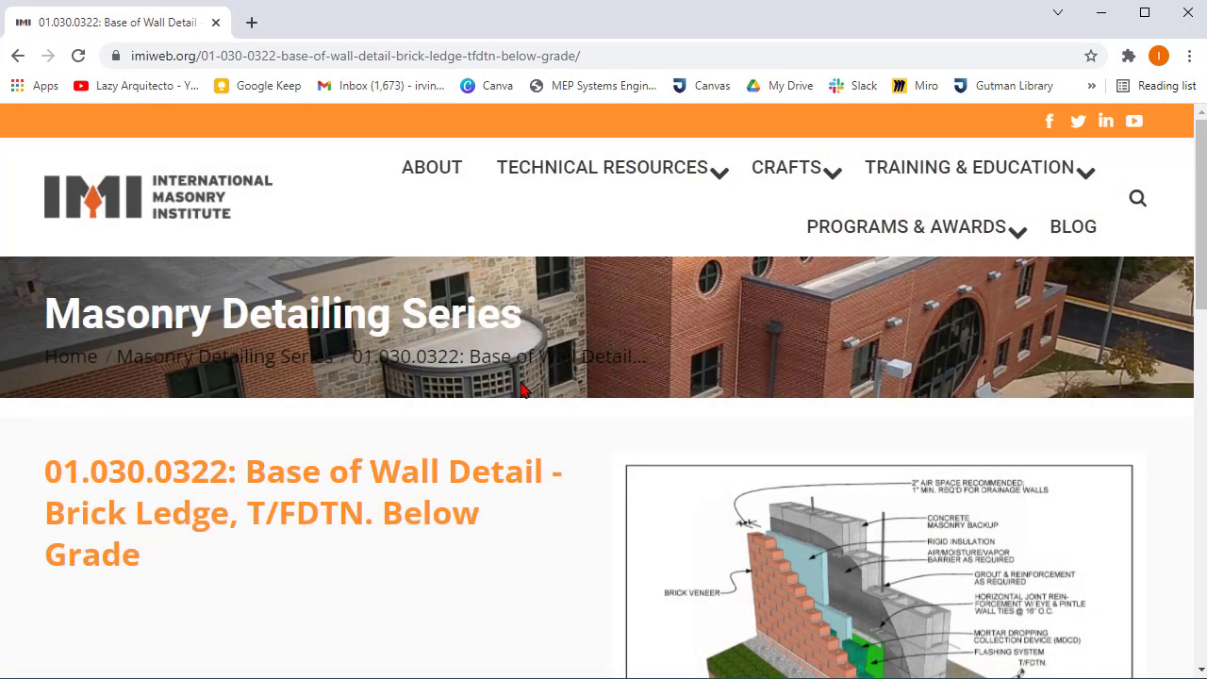
scroll(533, 400, "down", 2)
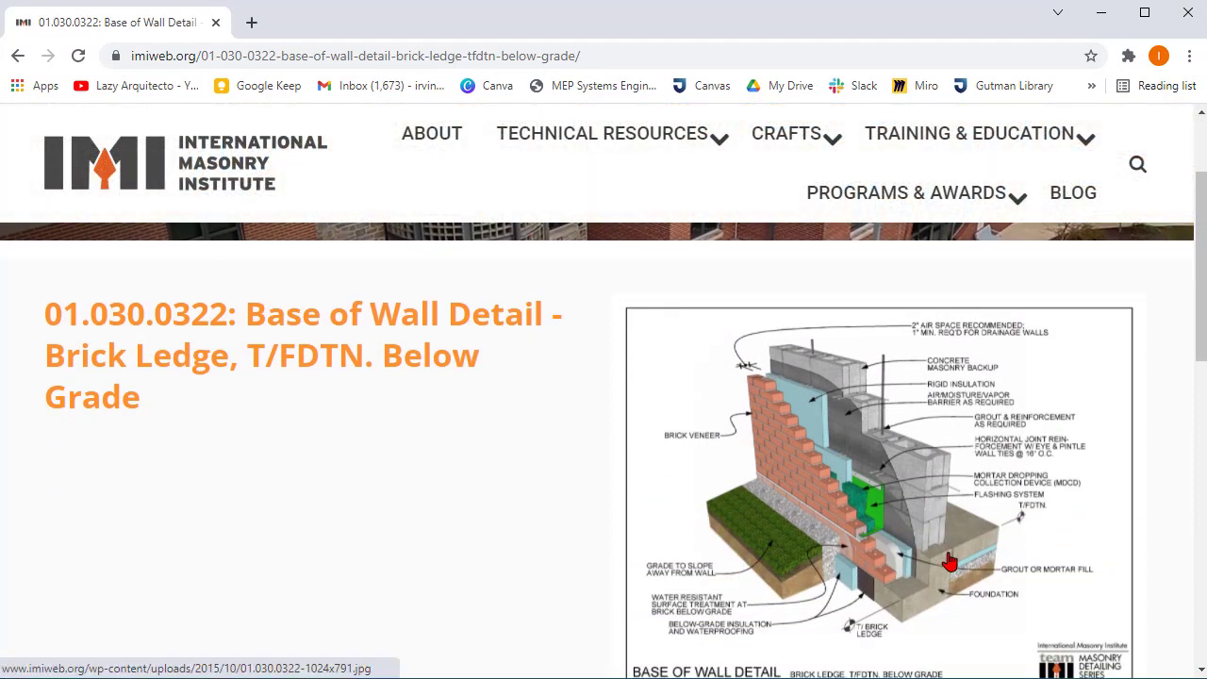
scroll(907, 485, "down", 1)
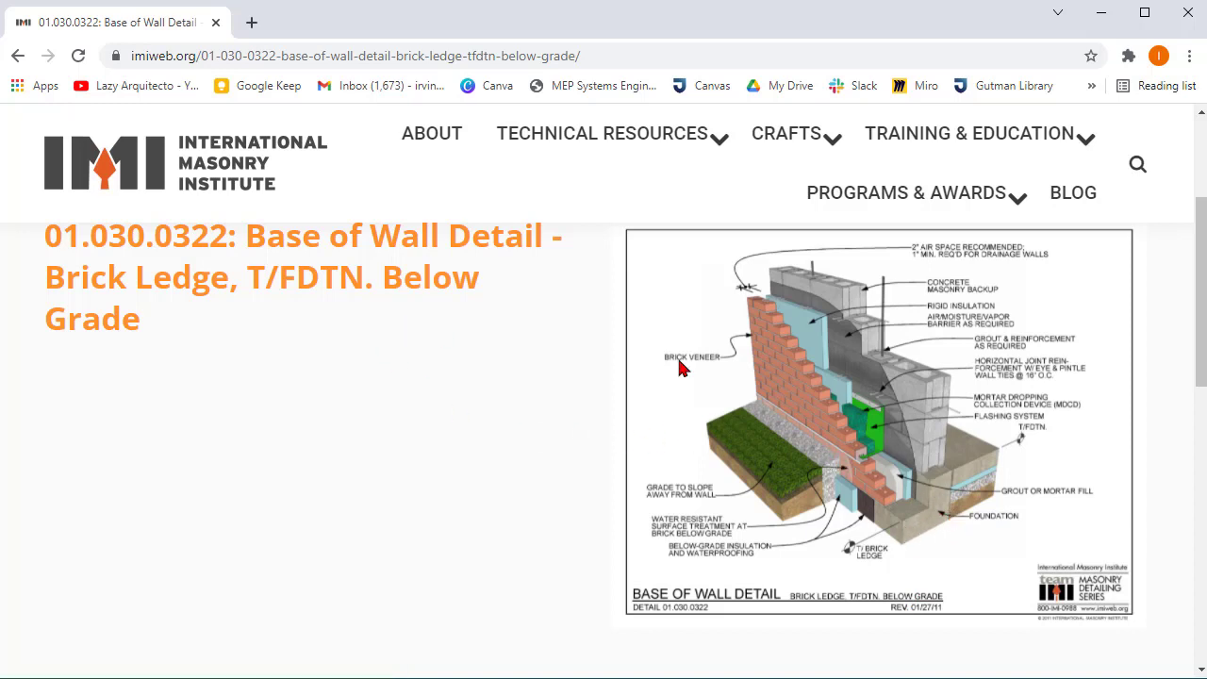
scroll(845, 387, "down", 3)
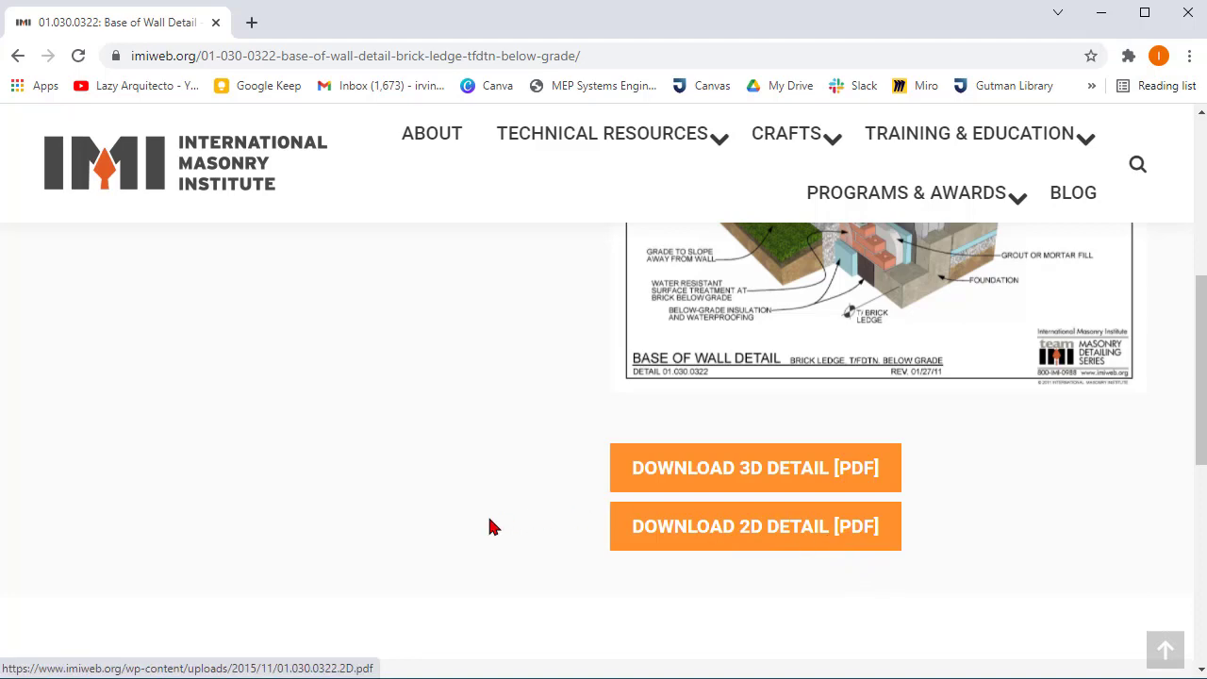
scroll(490, 525, "down", 3)
scroll(497, 534, "up", 3)
scroll(625, 606, "up", 5)
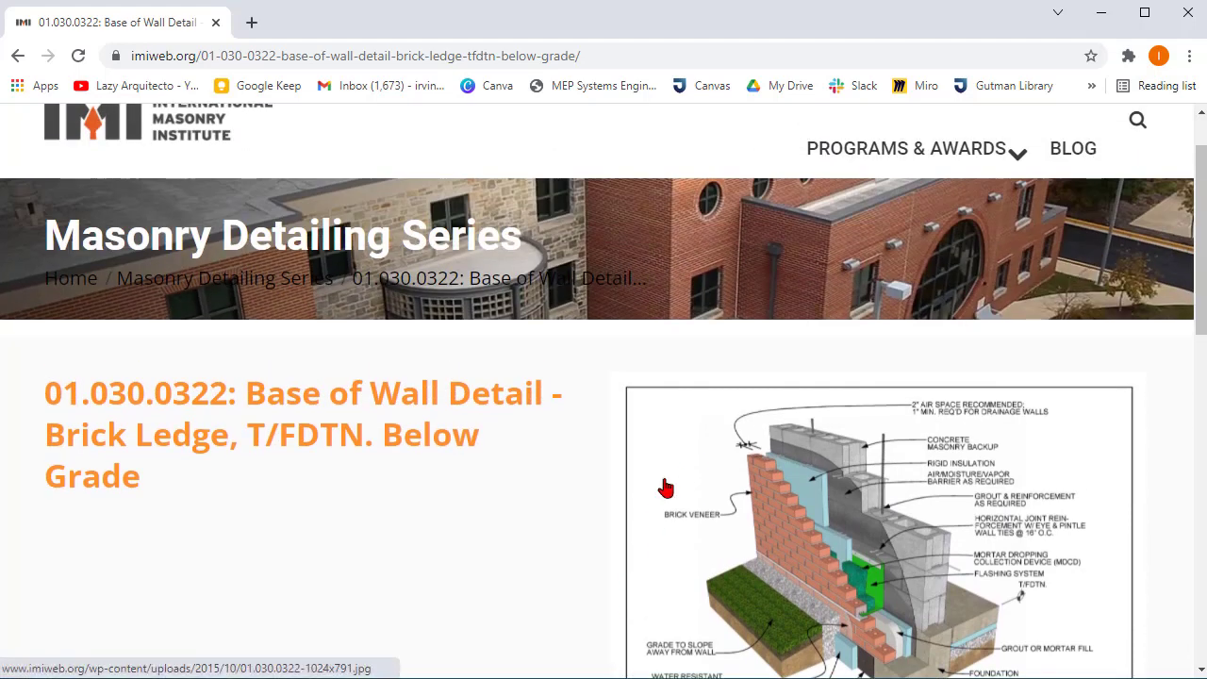
scroll(669, 483, "down", 5)
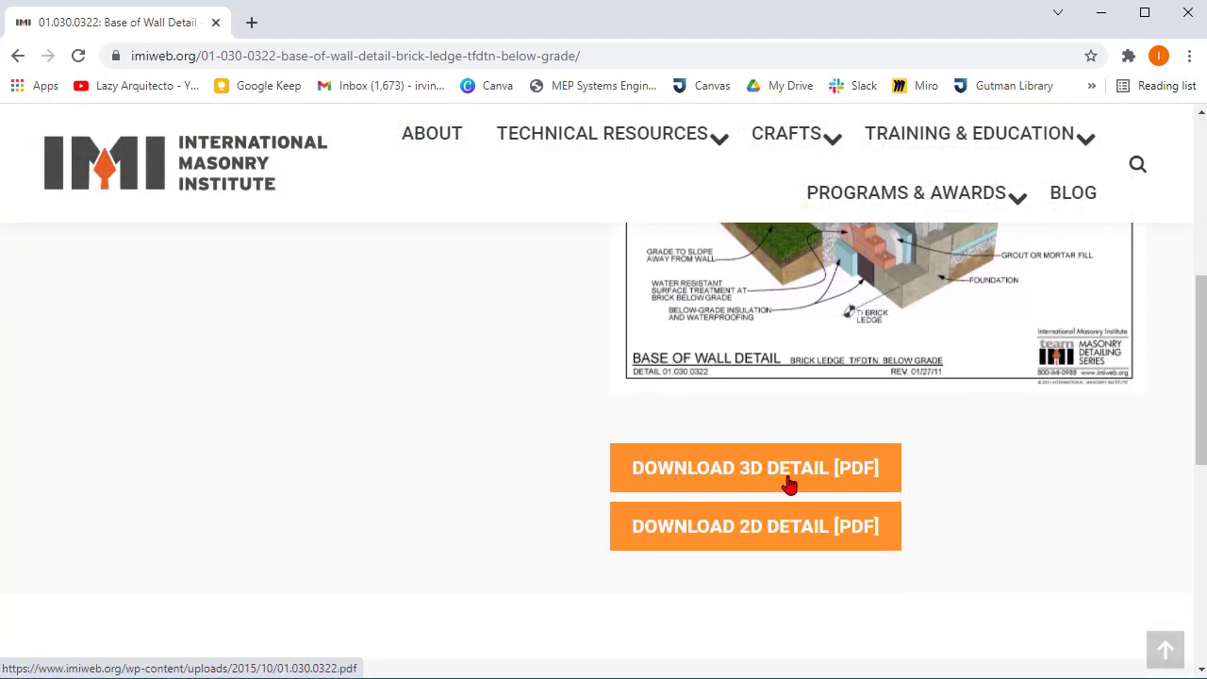
Open the 3D Detail PDF in a new tab, then return to the detail page's download buttons
left_click(790, 483)
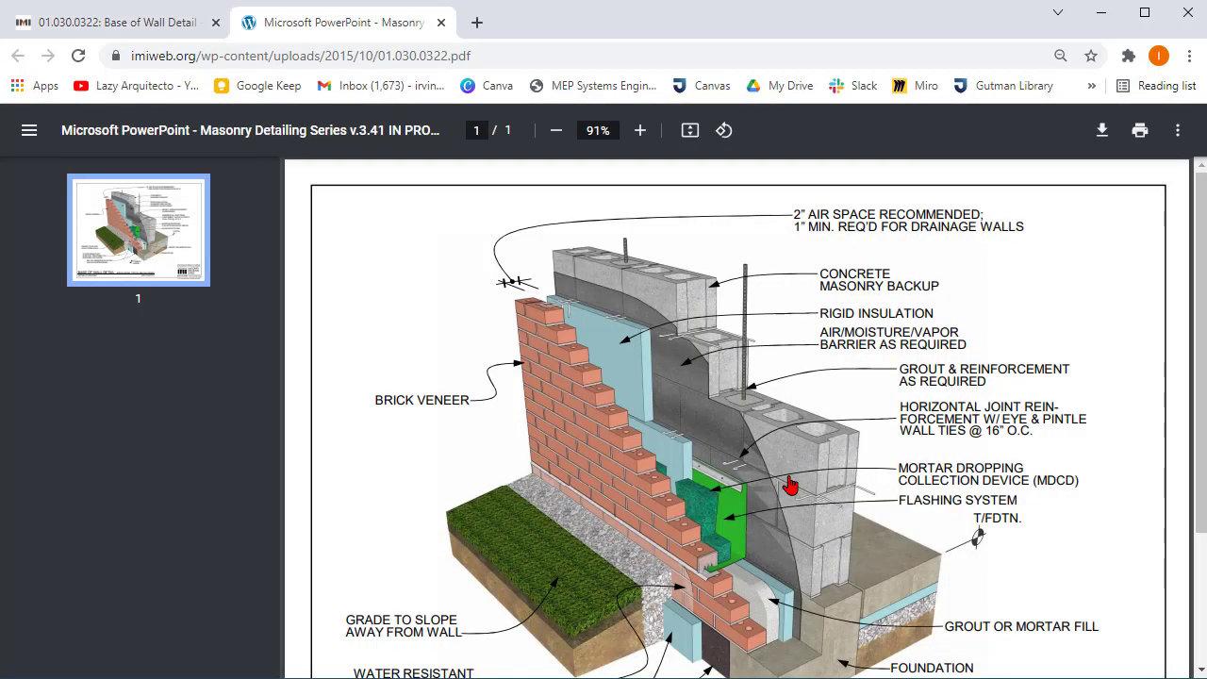
scroll(707, 439, "down", 3)
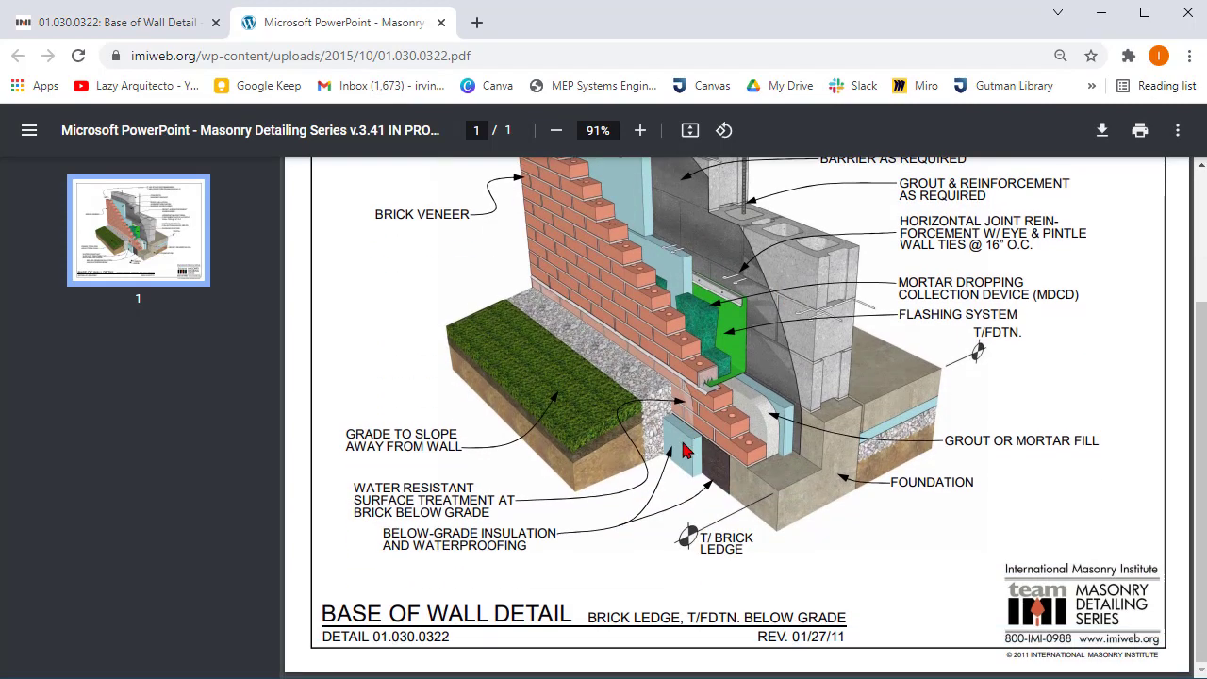
left_click(190, 28)
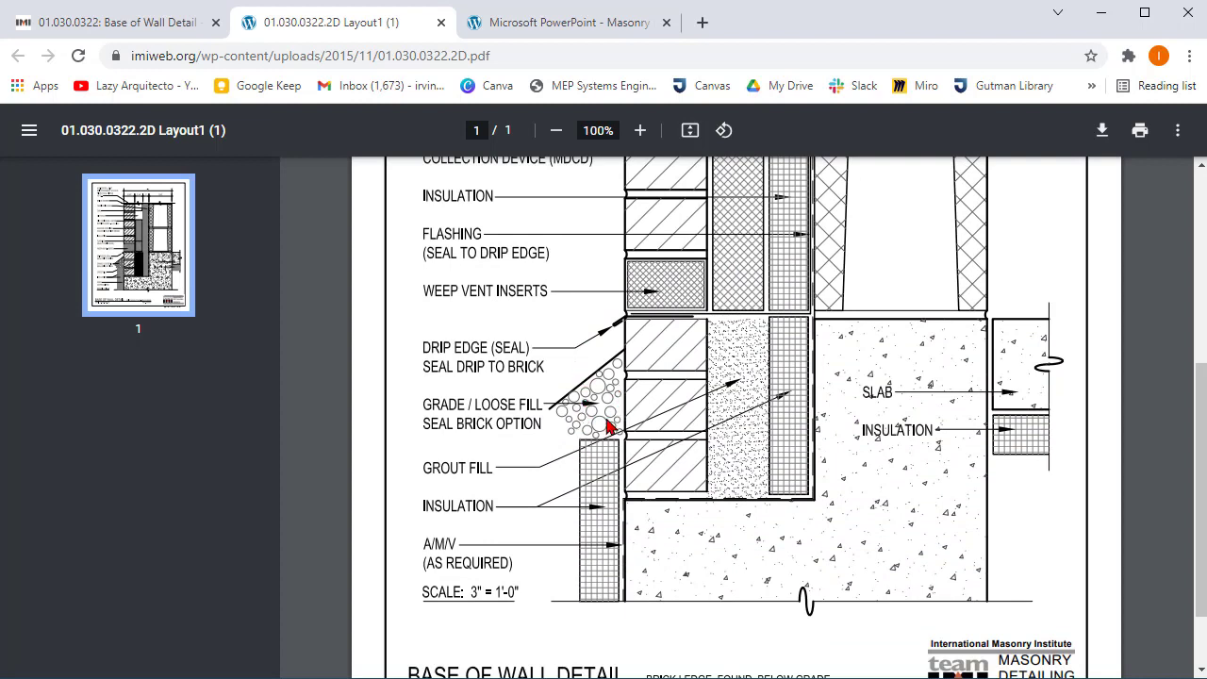
scroll(608, 427, "down", 2)
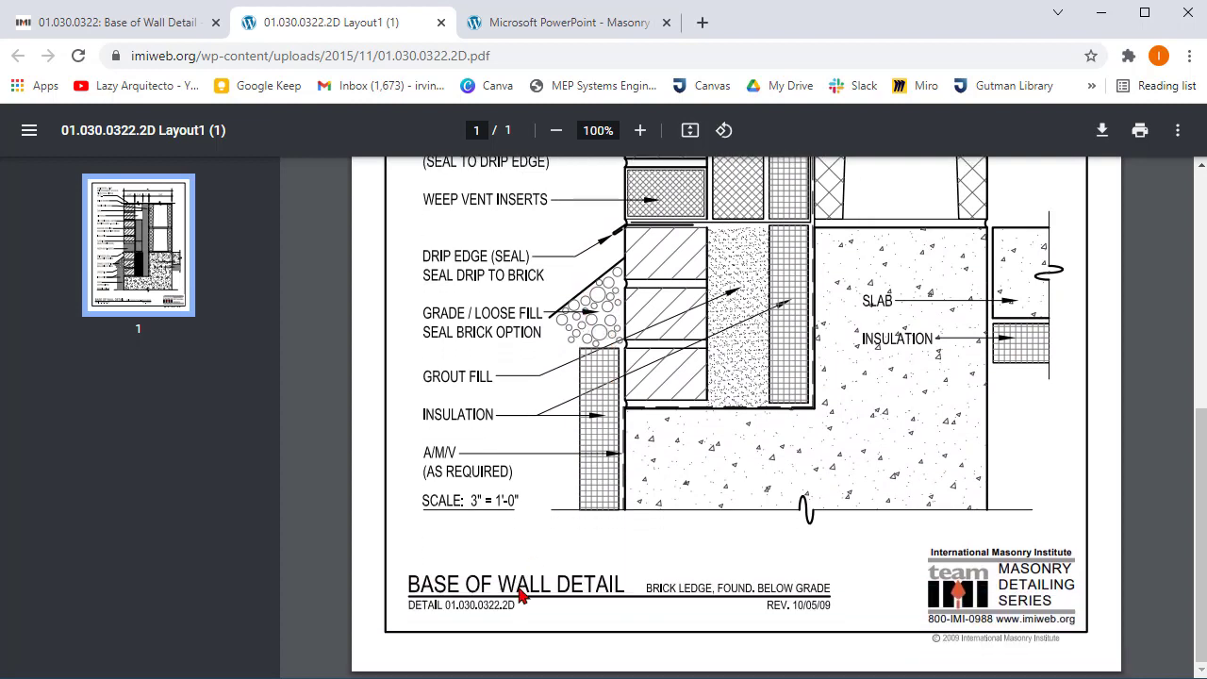
scroll(526, 606, "up", 5)
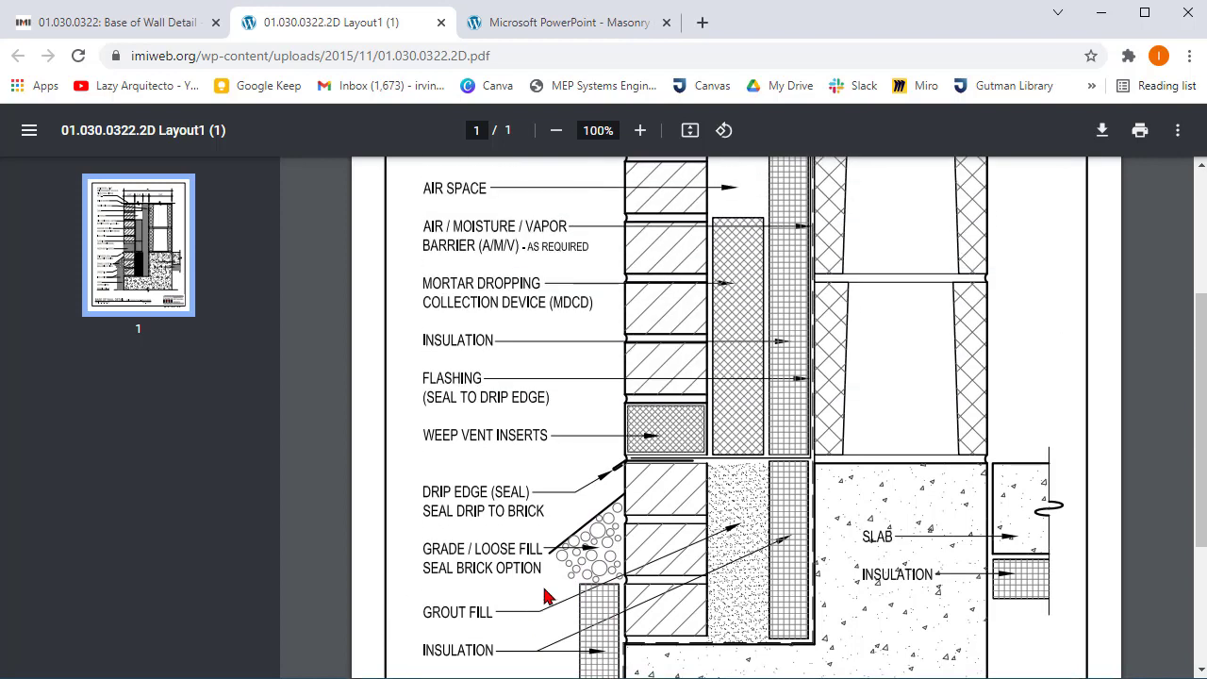
scroll(778, 566, "up", 3)
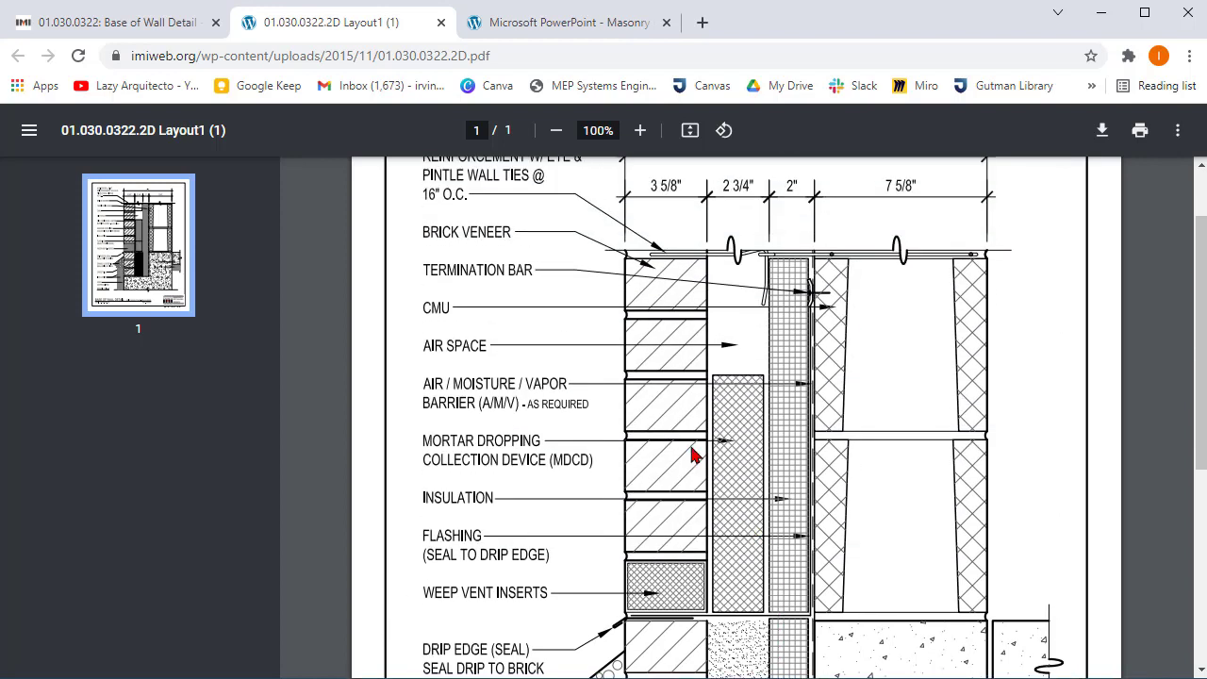
scroll(513, 424, "up", 2)
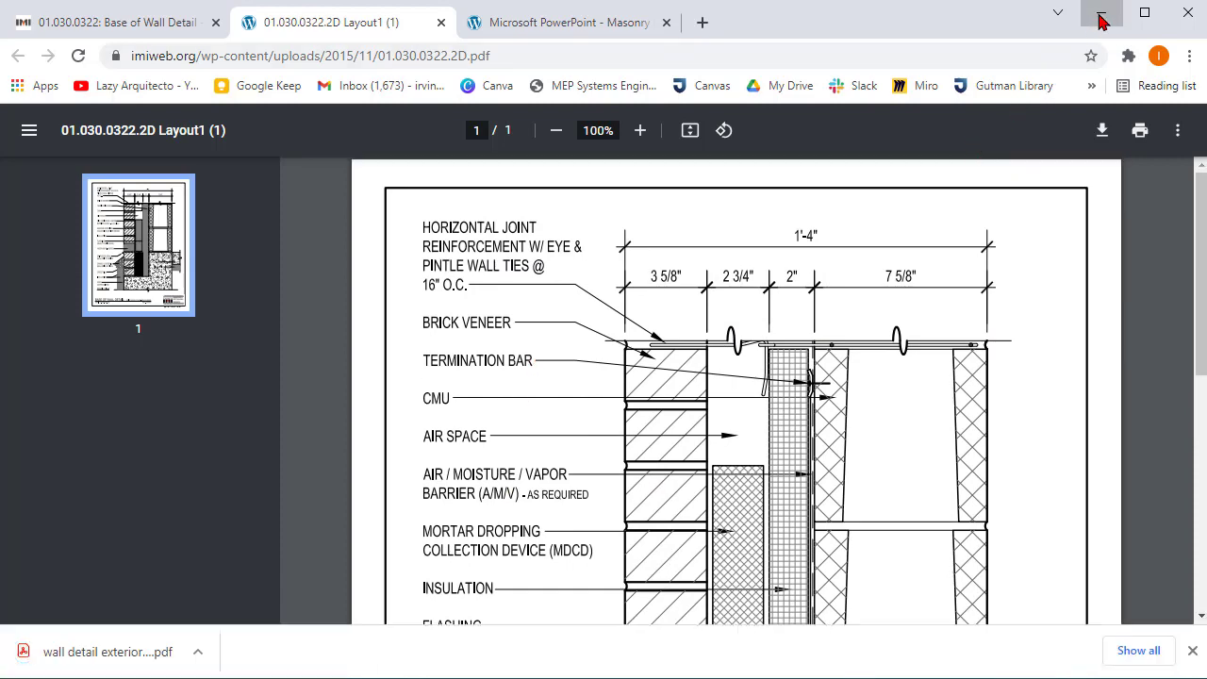
Minimize Chrome and drag the 2D wall detail PDF from File Explorer into the AutoCAD drawing
left_click(1098, 15)
left_click_drag(1108, 207, 910, 26)
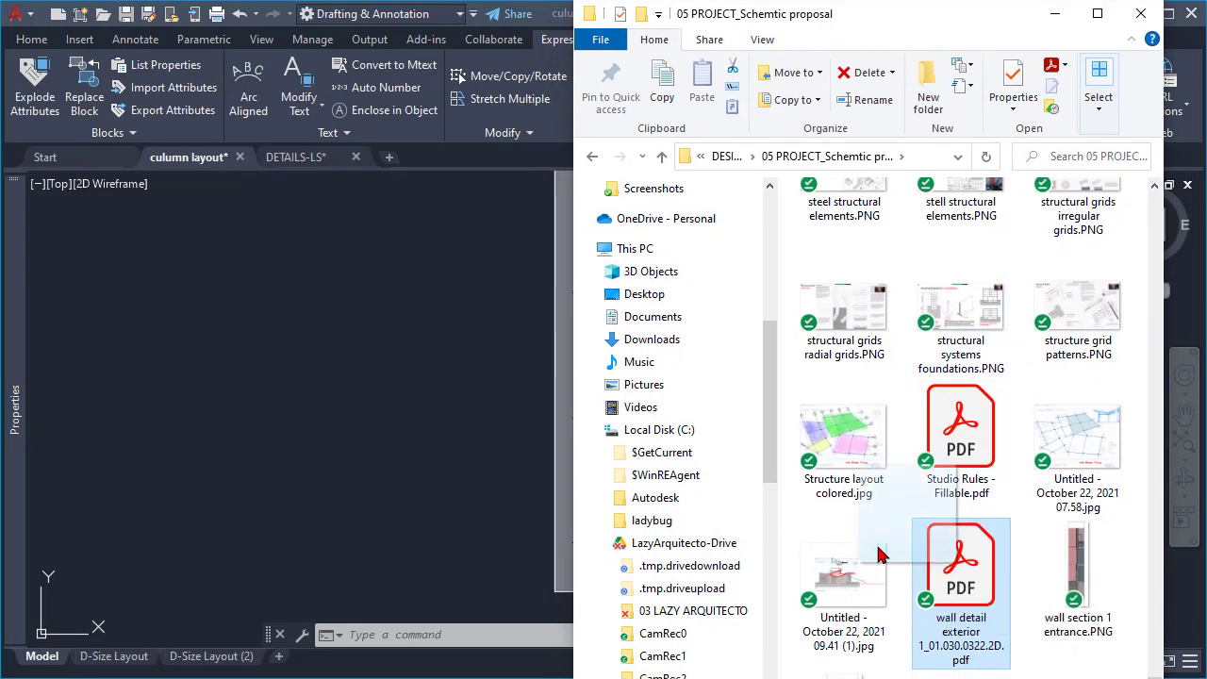
left_click_drag(466, 432, 466, 433)
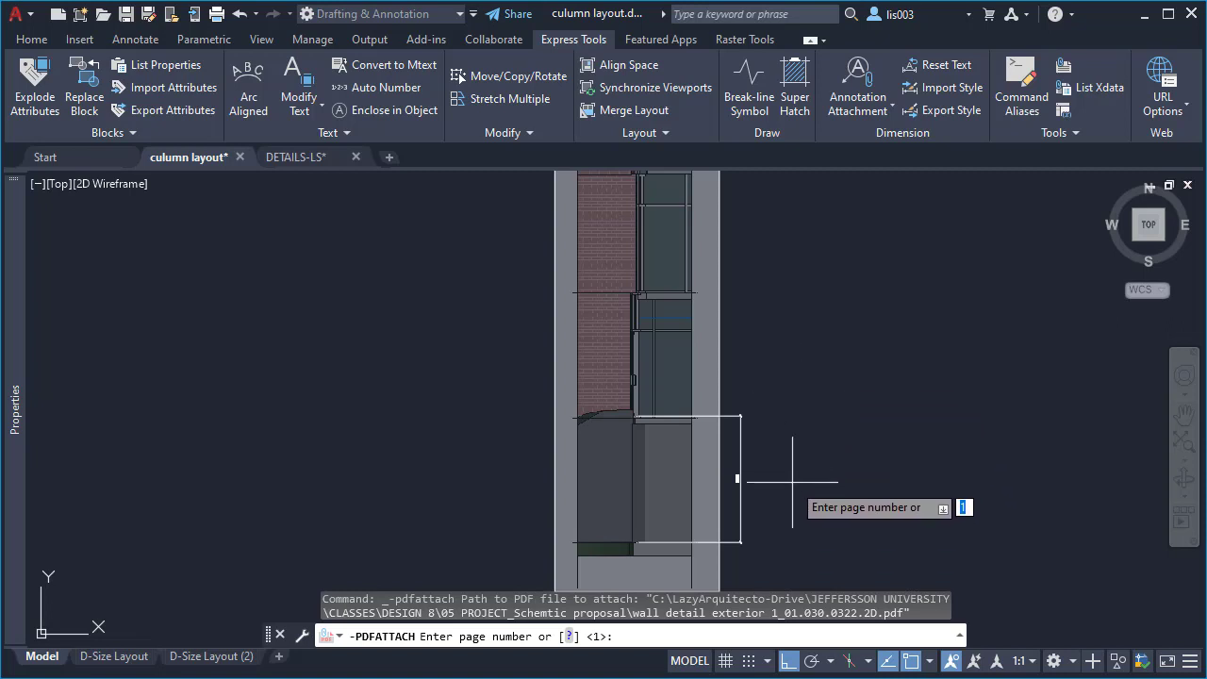
Attach page 1 of the wall detail PDF over the column elevation at scale 1, then start DLI
key("Return")
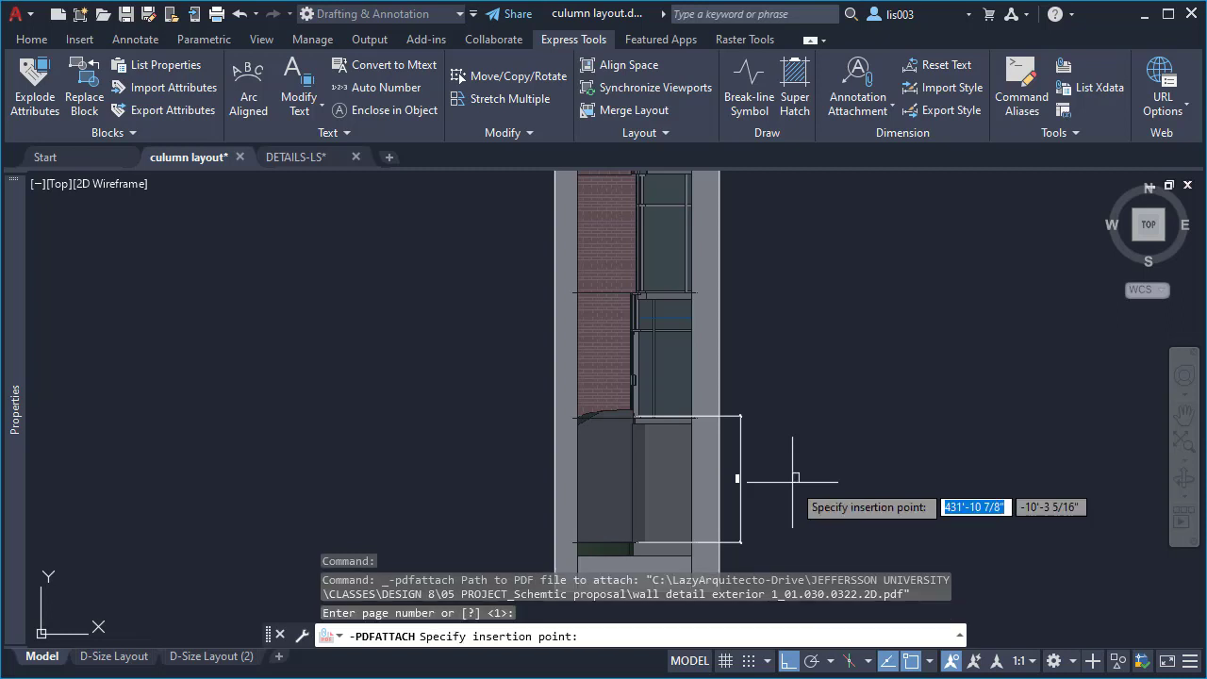
left_click(790, 477)
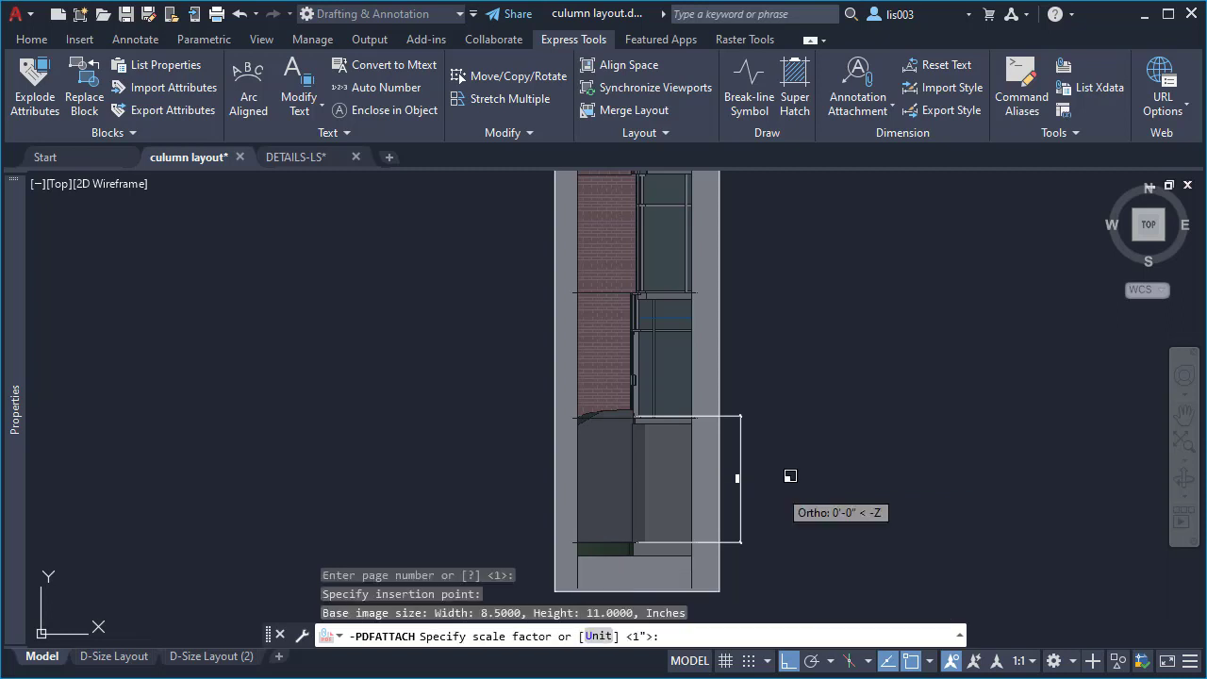
key("Return")
key("Return")
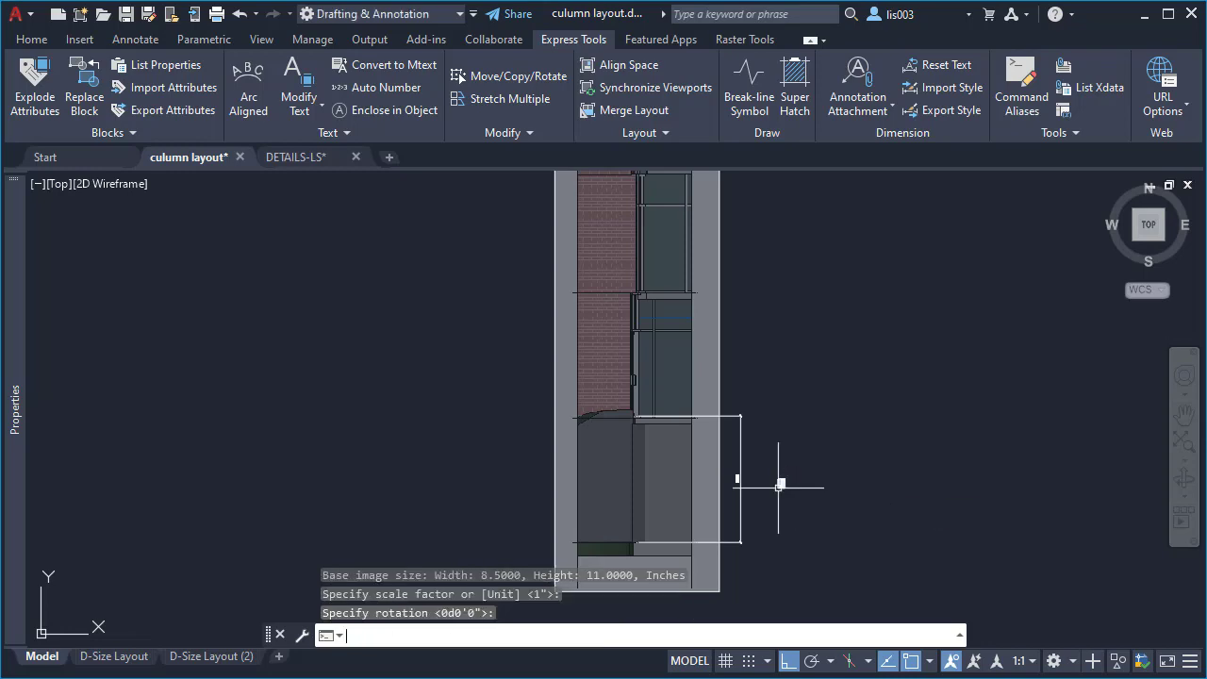
scroll(779, 485, "down", 4)
scroll(779, 443, "up", 8)
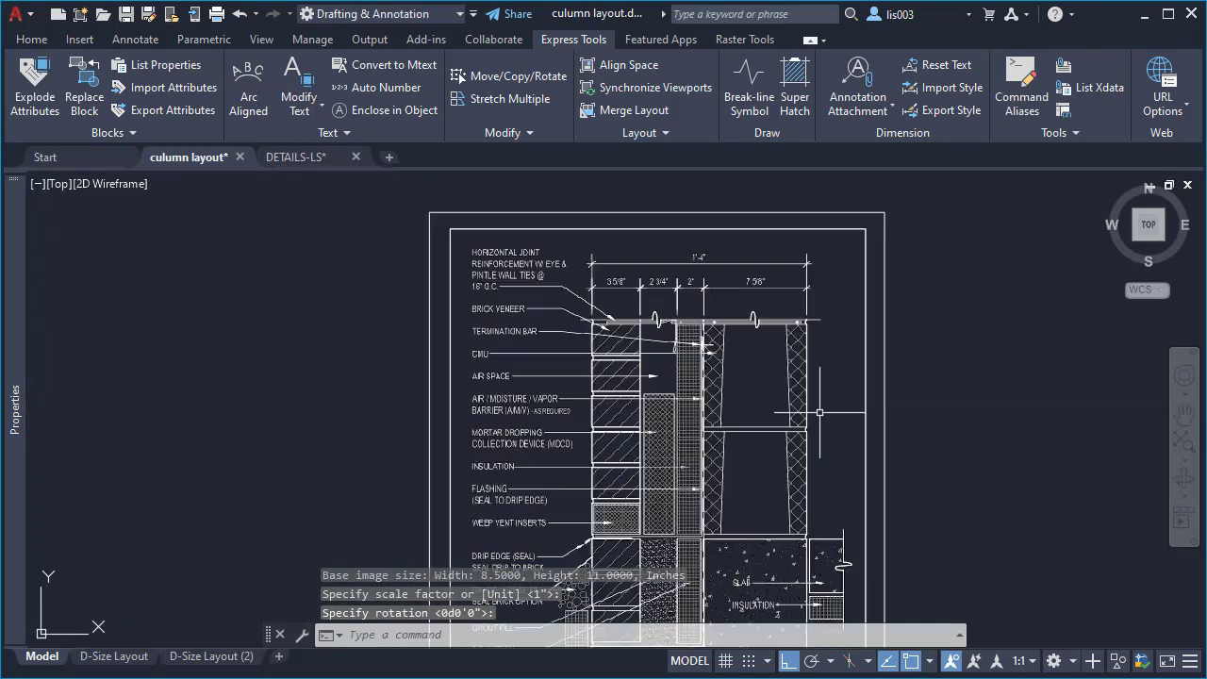
scroll(561, 382, "up", 6)
scroll(566, 292, "down", 9)
scroll(643, 555, "up", 6)
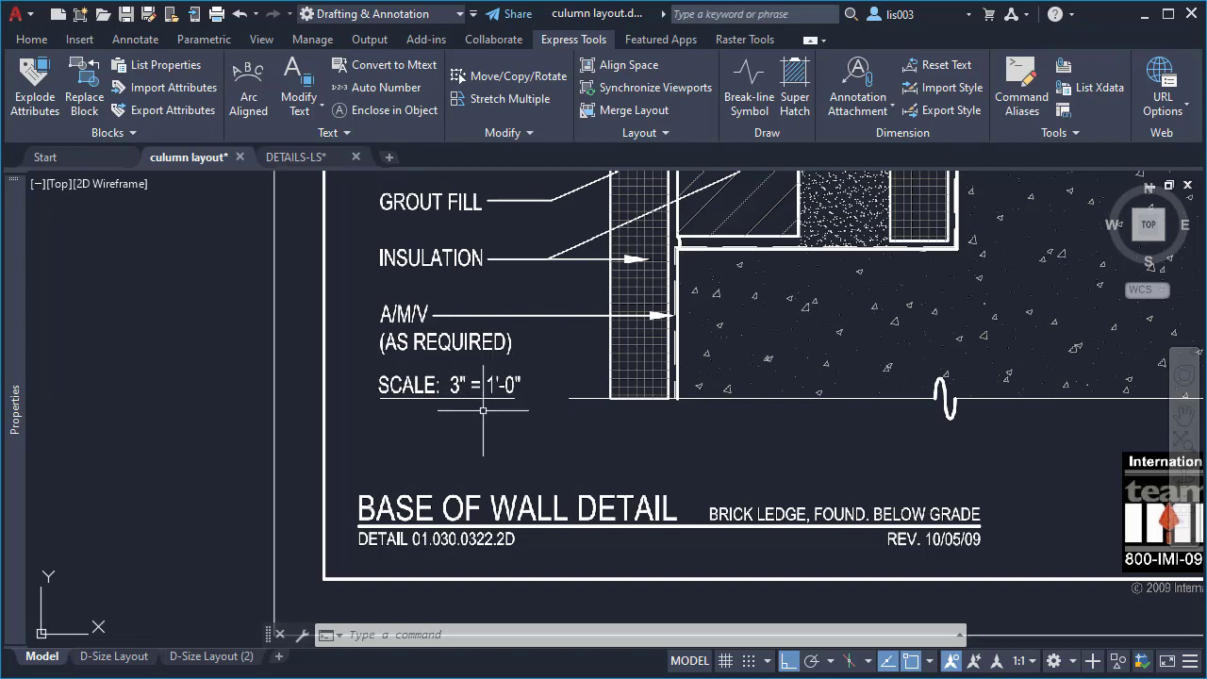
scroll(514, 439, "down", 6)
type("d")
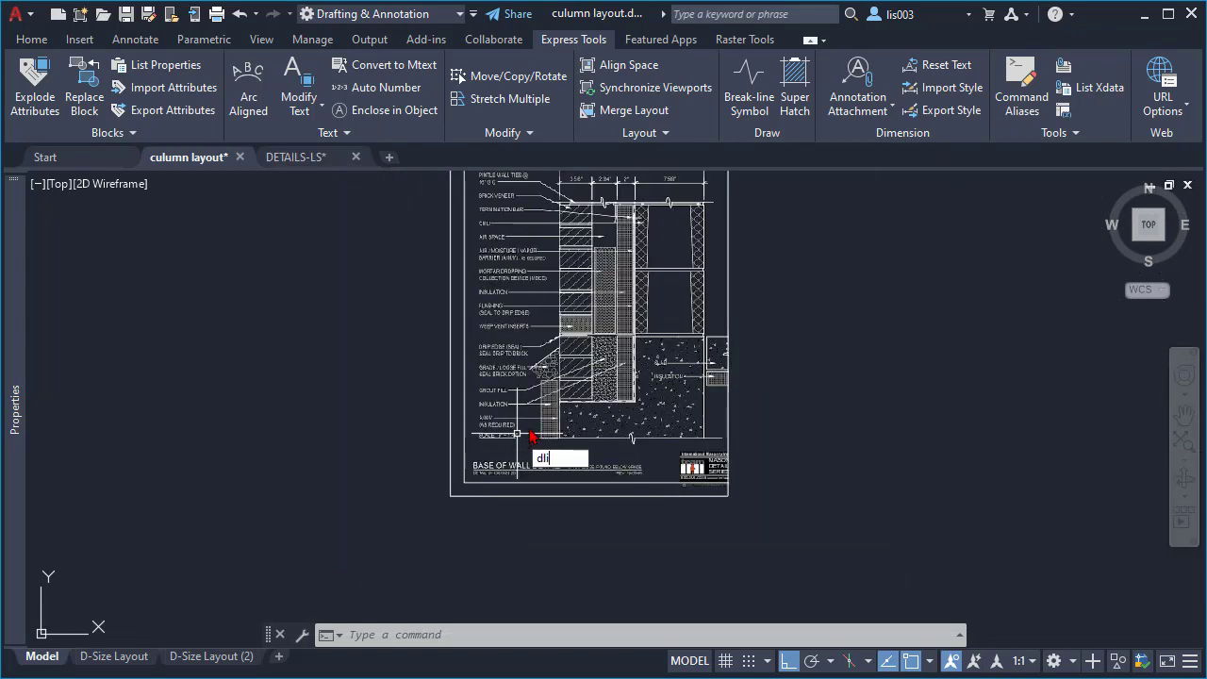
type("li")
key("Return")
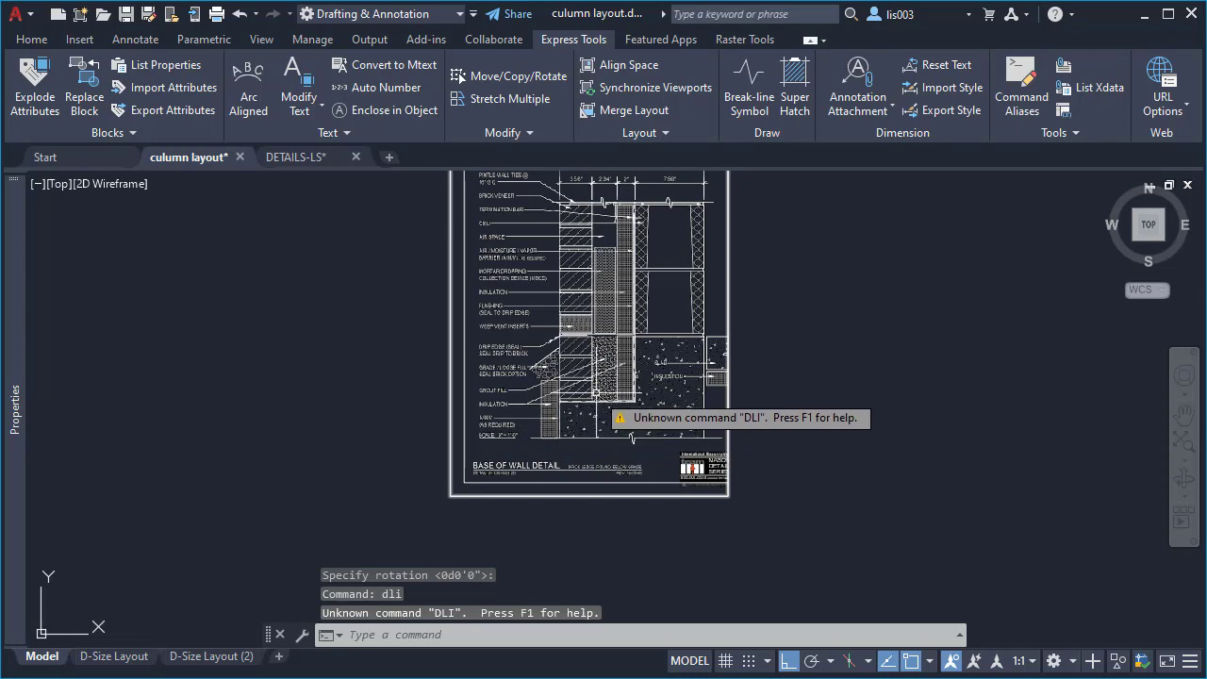
key("Escape")
type("dim")
key("Return")
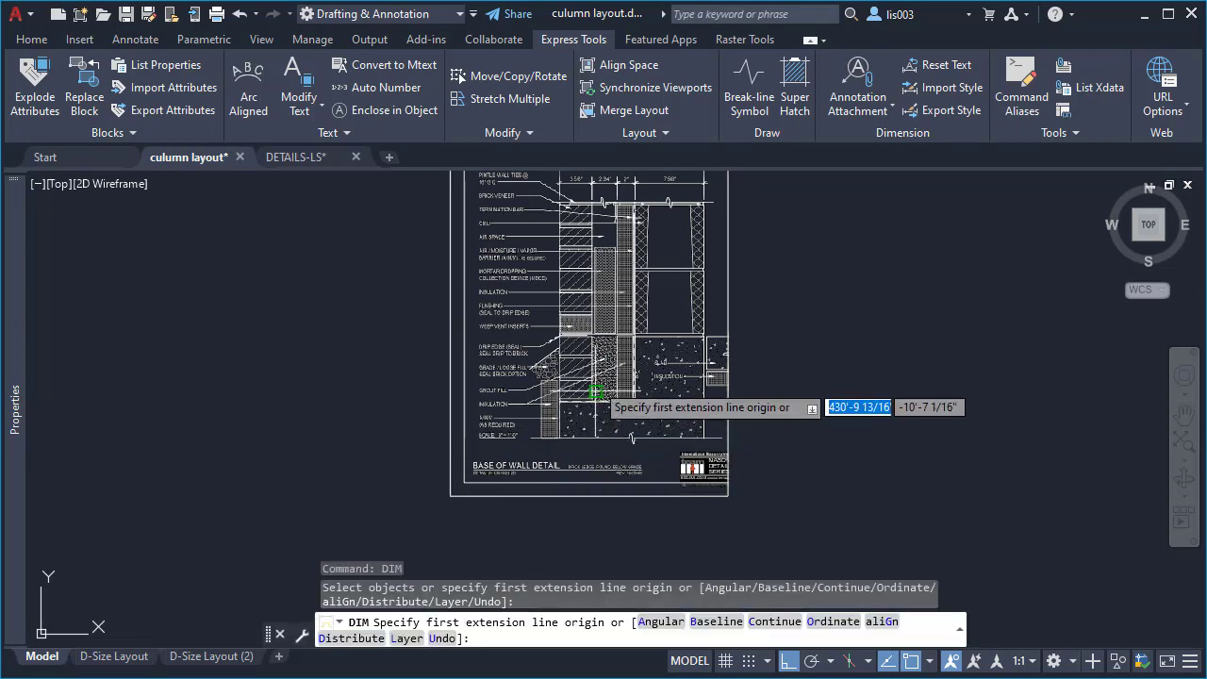
scroll(666, 306, "up", 6)
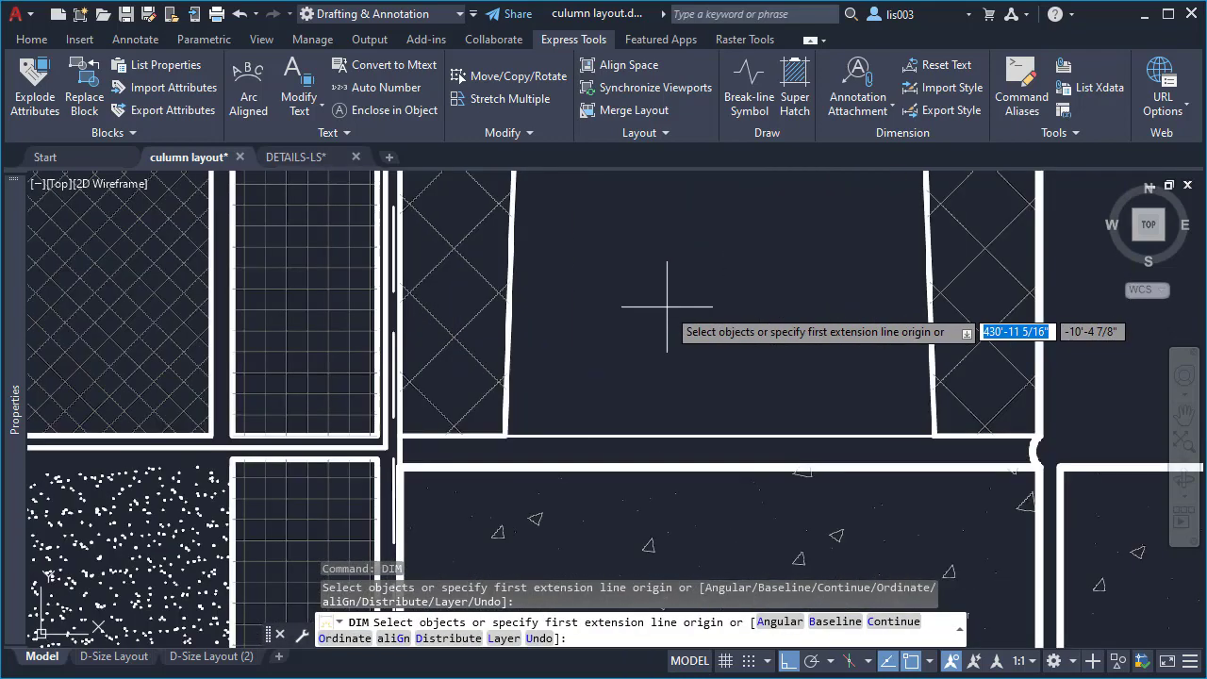
scroll(674, 325, "down", 3)
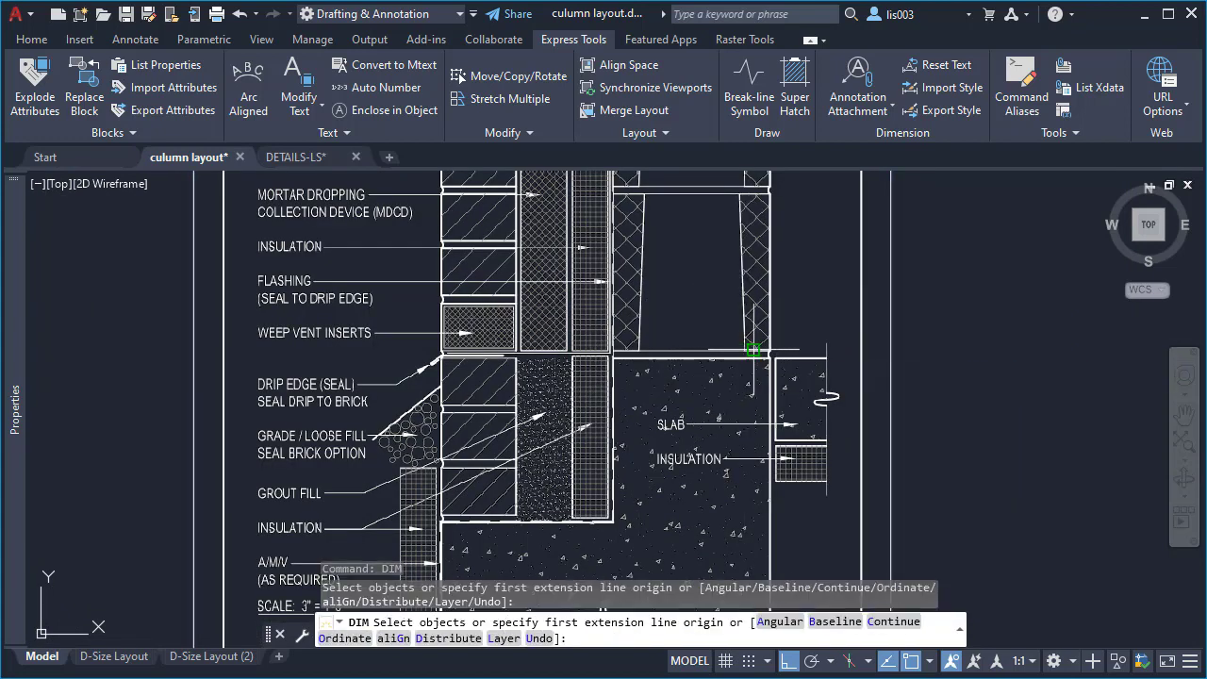
scroll(829, 288, "down", 4)
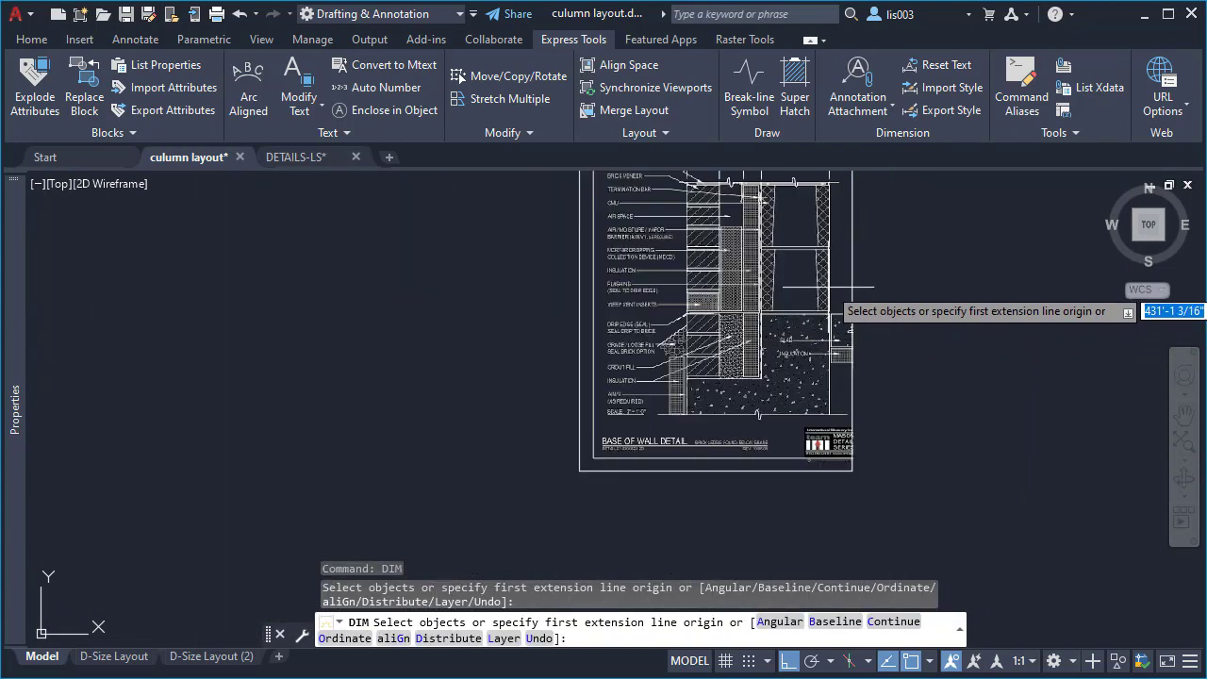
scroll(858, 325, "up", 4)
key("Return")
key("Return")
key("Escape")
scroll(650, 273, "up", 4)
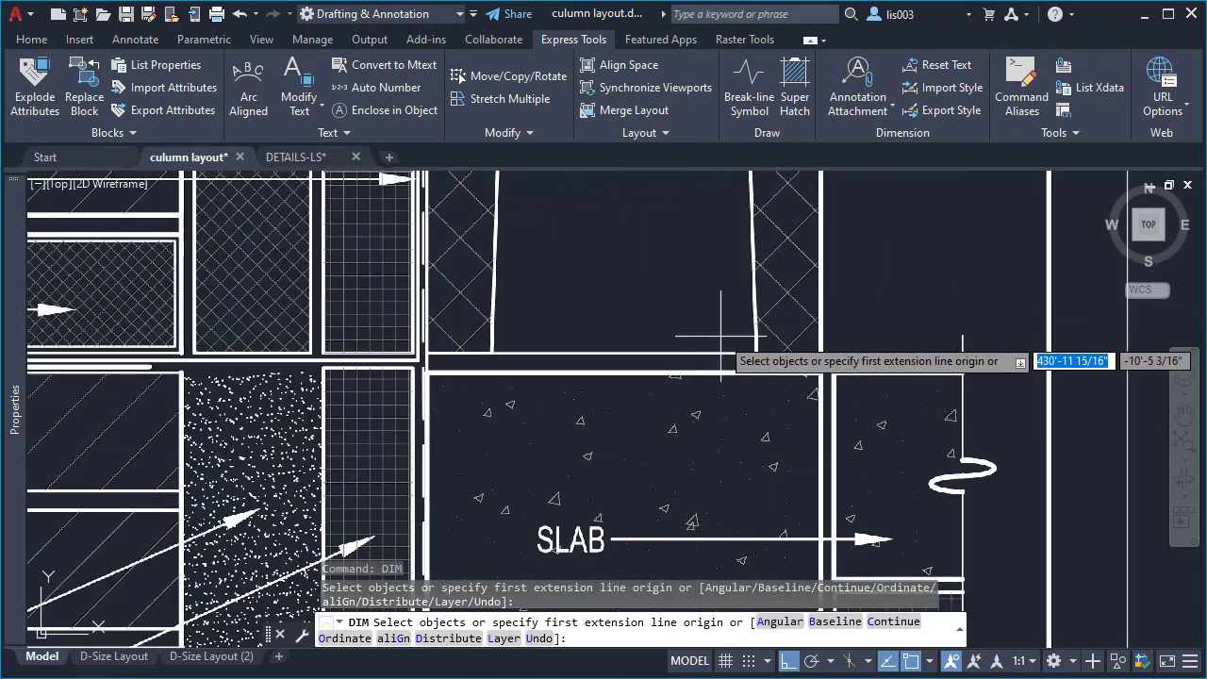
left_click(821, 352)
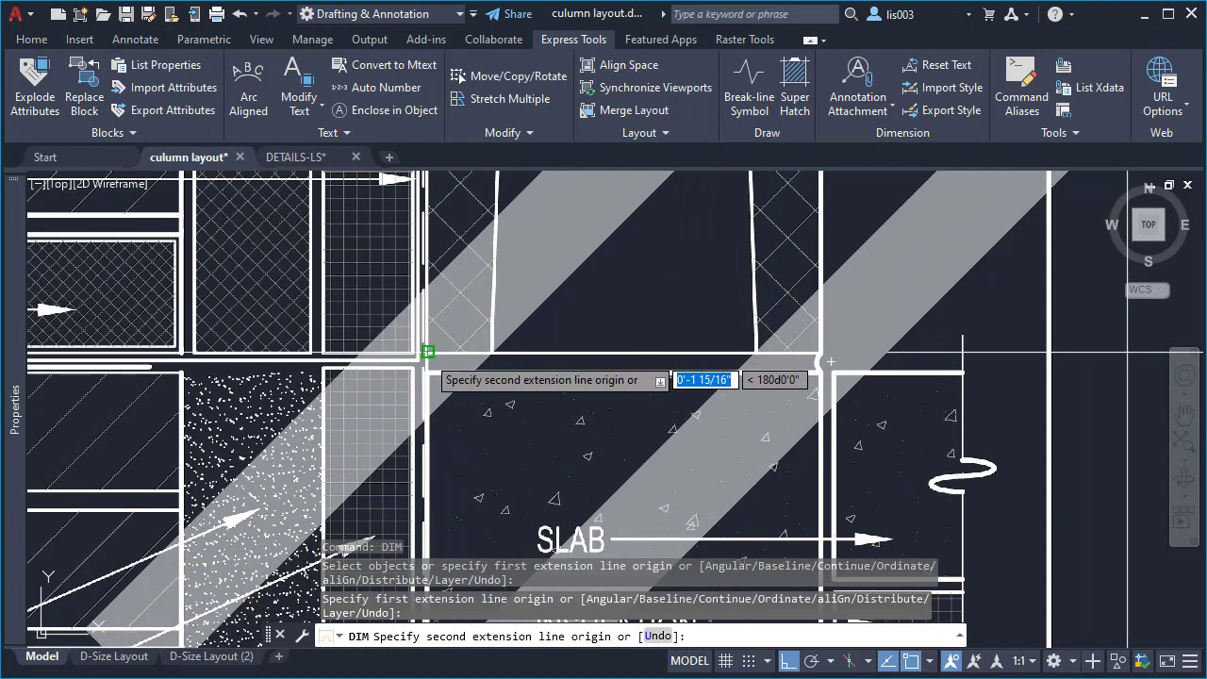
left_click(428, 352)
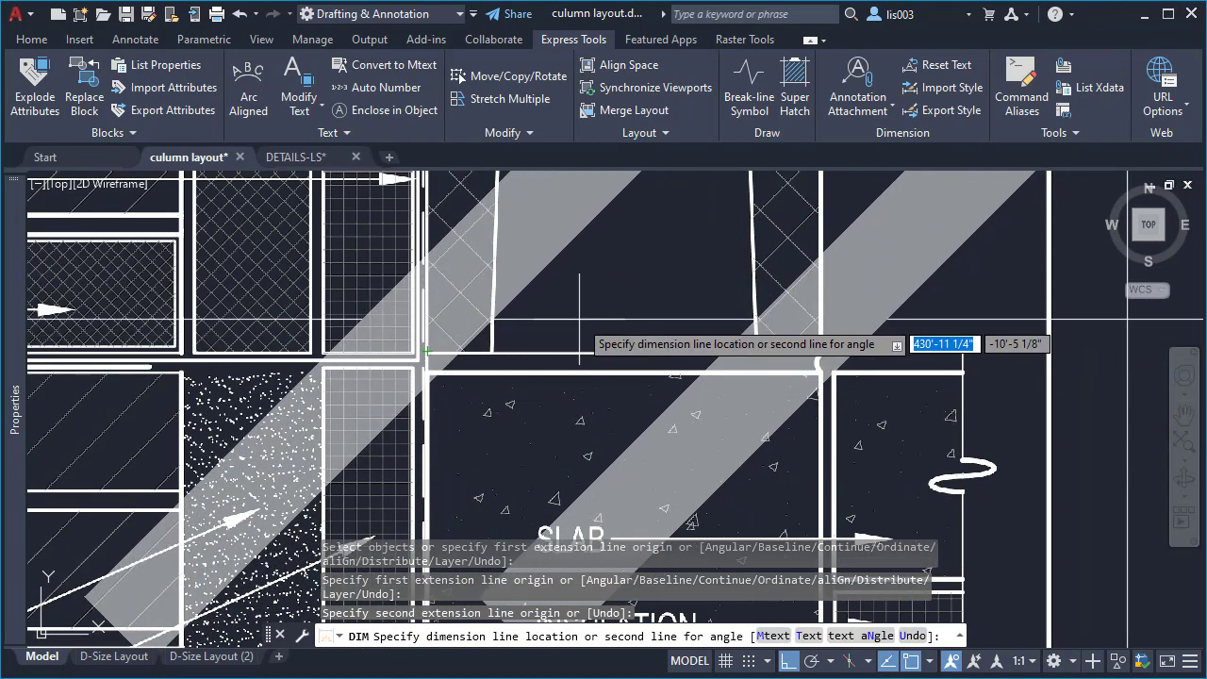
scroll(579, 351, "down", 5)
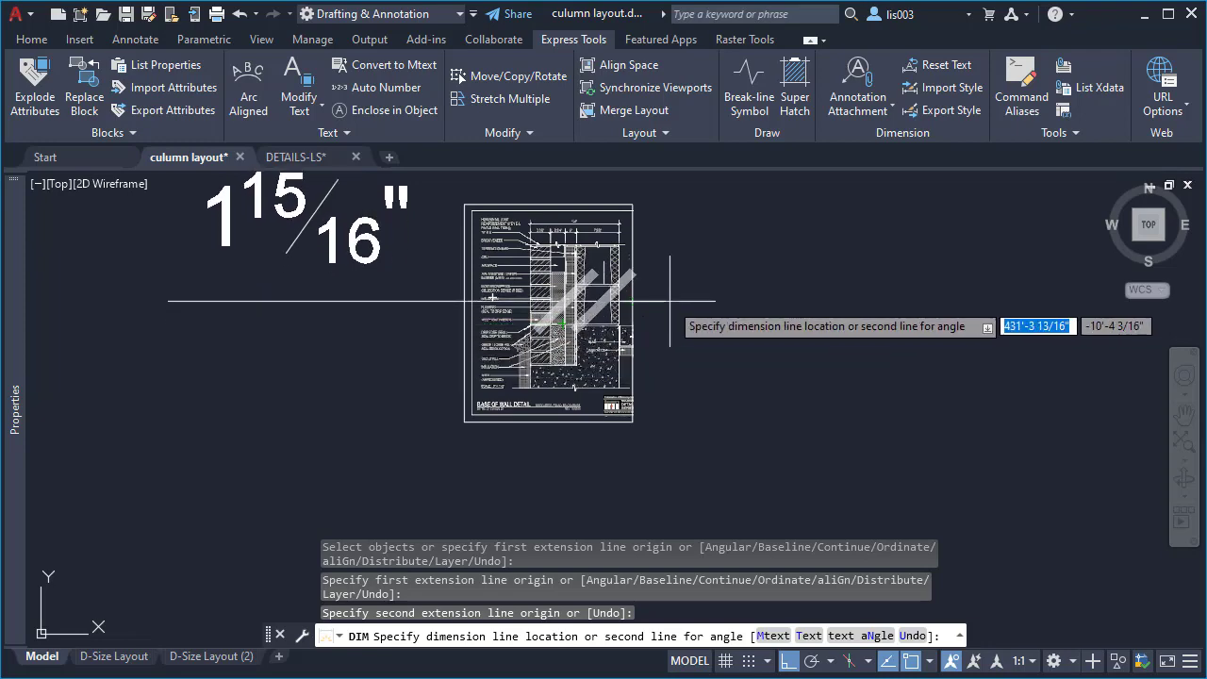
scroll(566, 293, "up", 5)
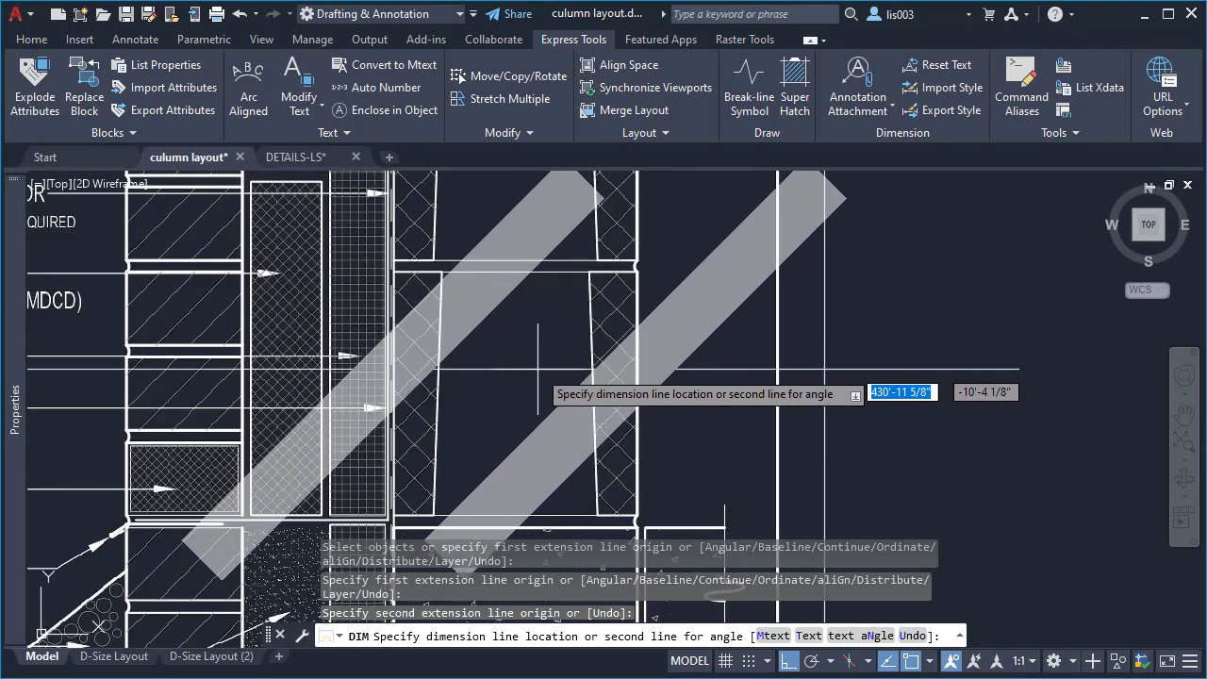
scroll(543, 372, "down", 3)
scroll(543, 373, "down", 6)
key("Escape")
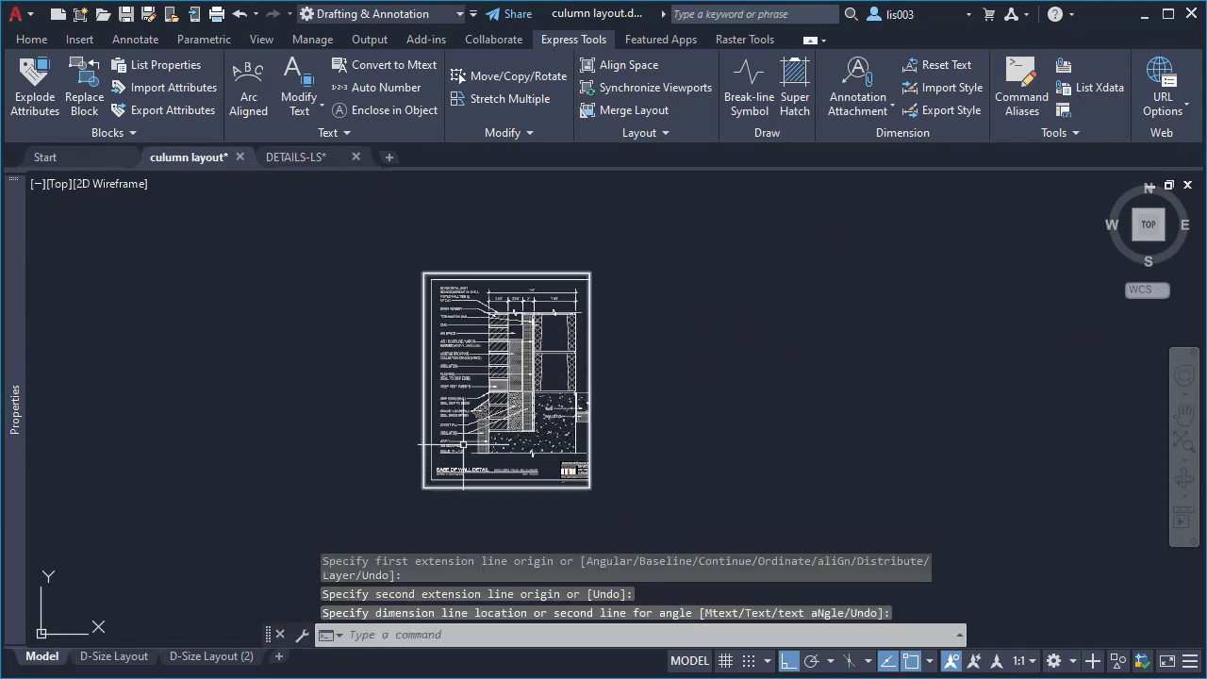
Drag in a second copy of the detail PDF, page 1, right of the first, scale 4, rotation 0
scroll(314, 554, "up", 5)
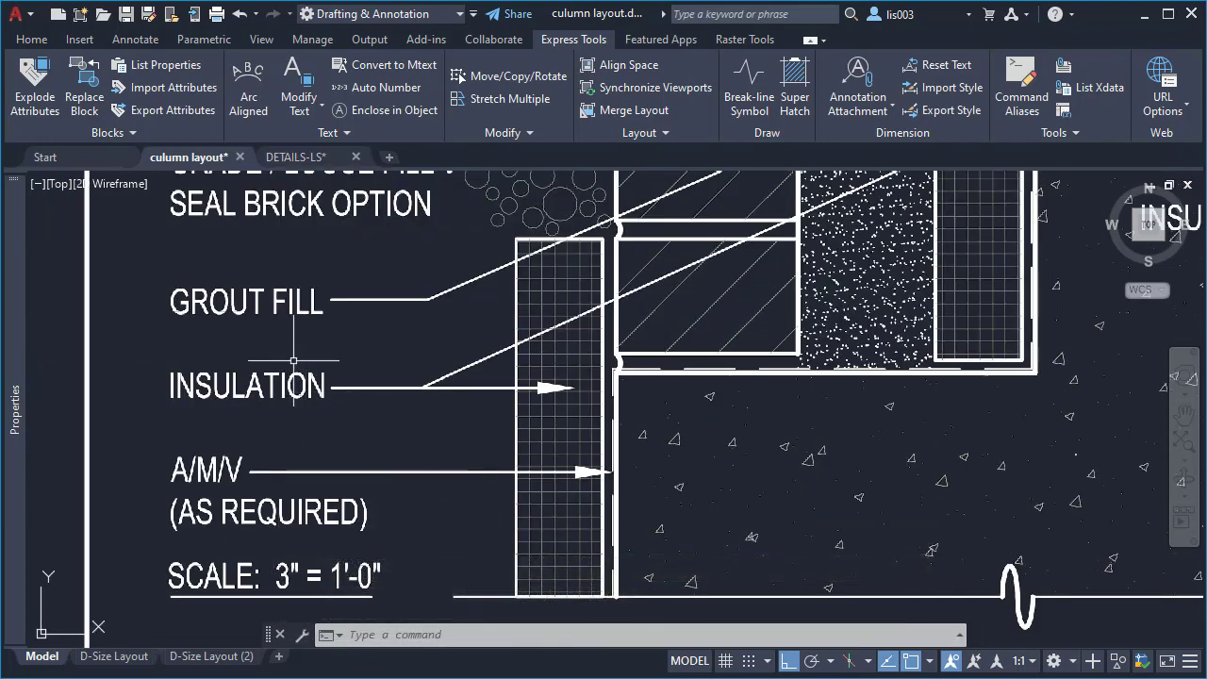
scroll(411, 462, "down", 5)
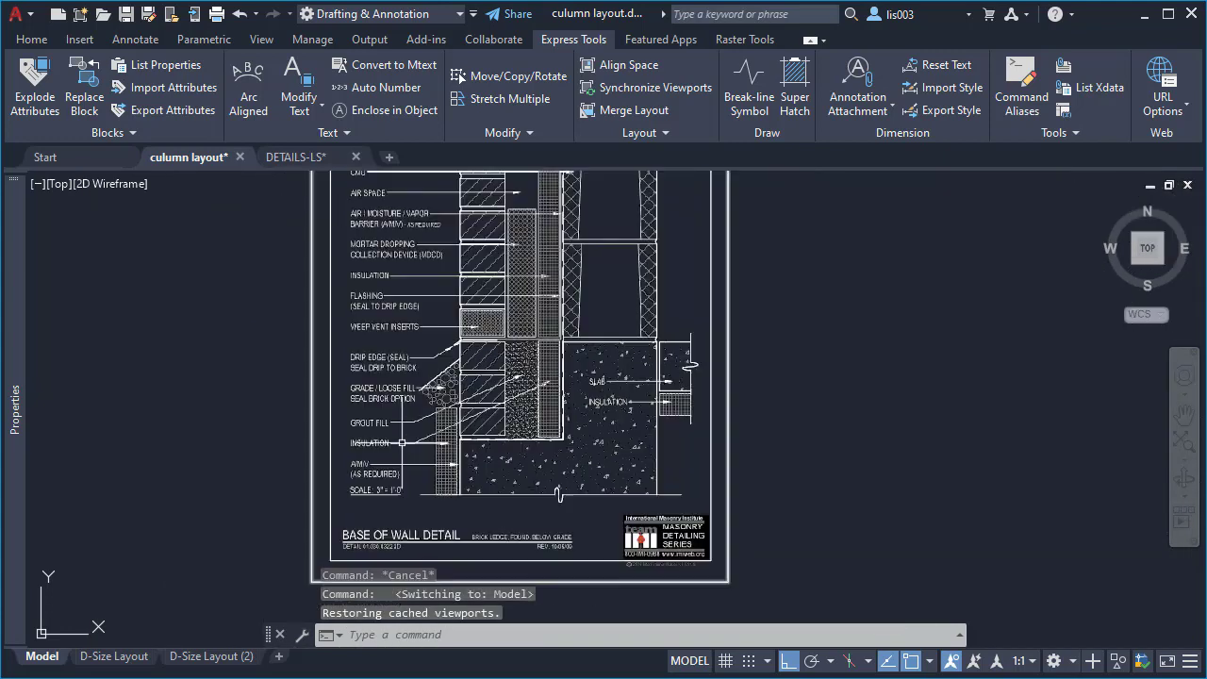
key("alt+Tab")
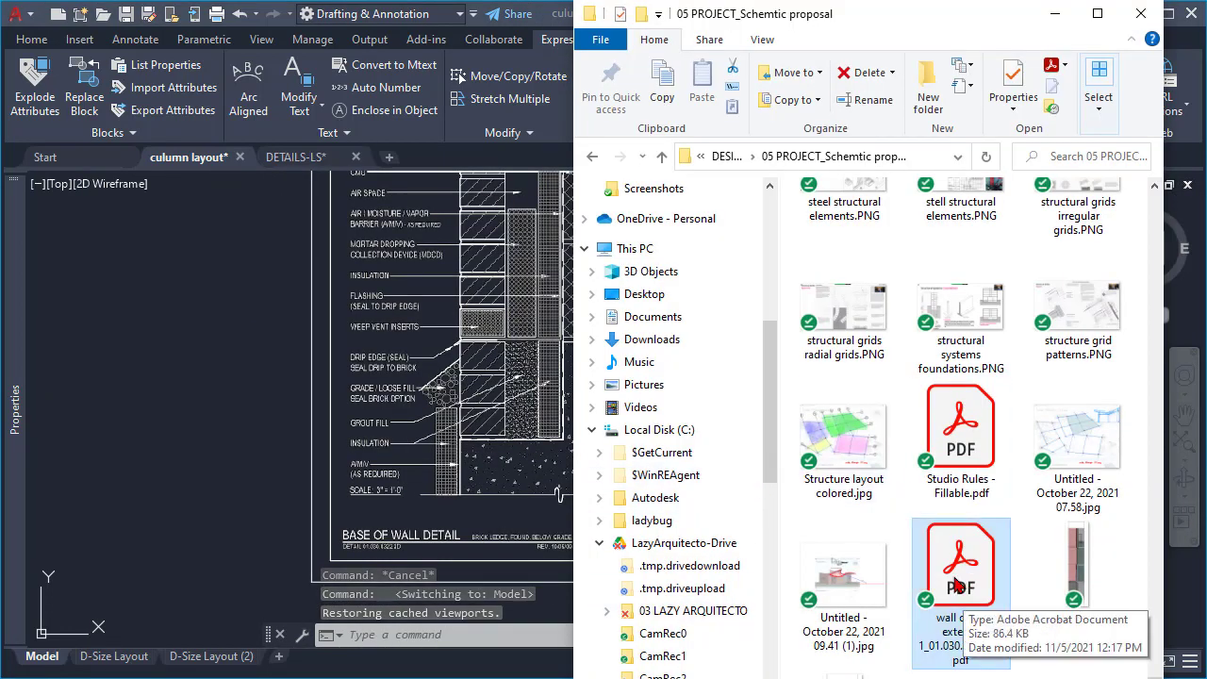
left_click(187, 524)
left_click_drag(187, 515, 187, 514)
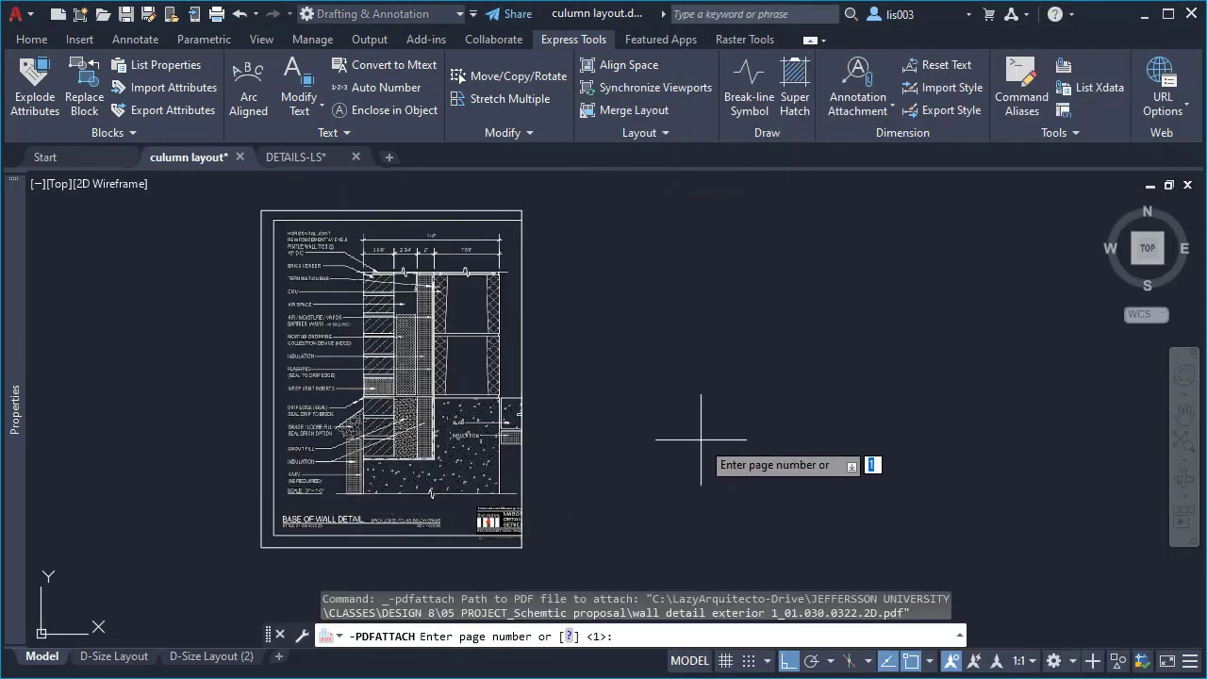
key("Return")
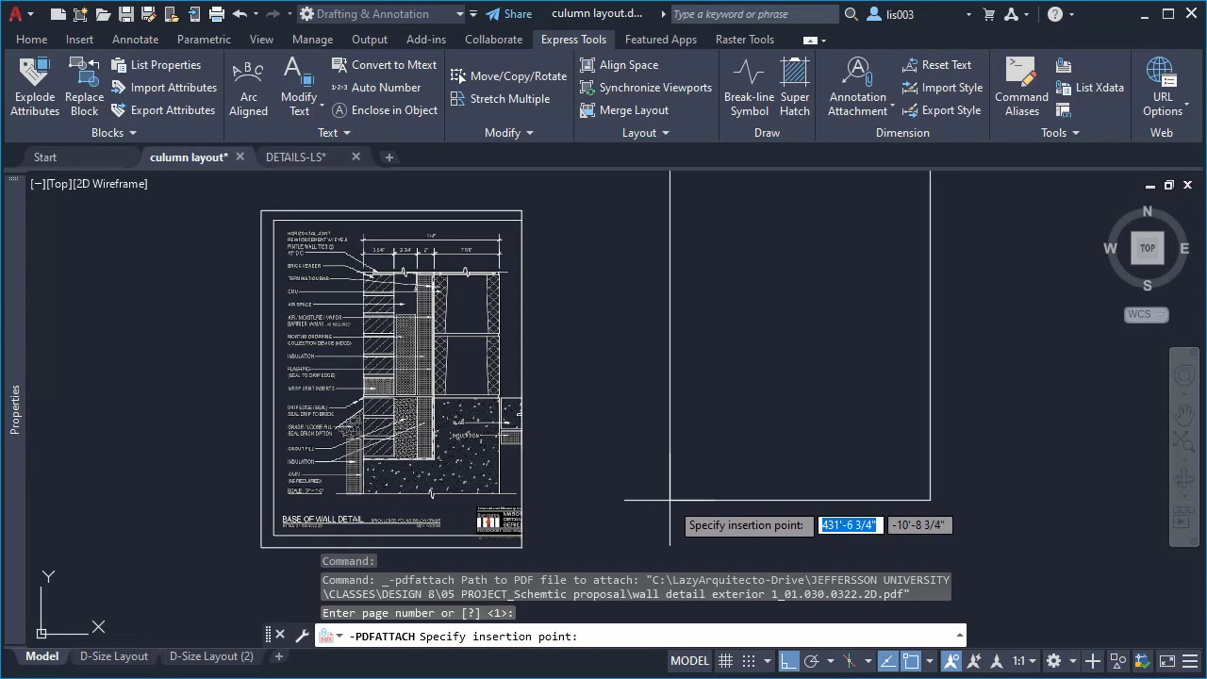
left_click(623, 541)
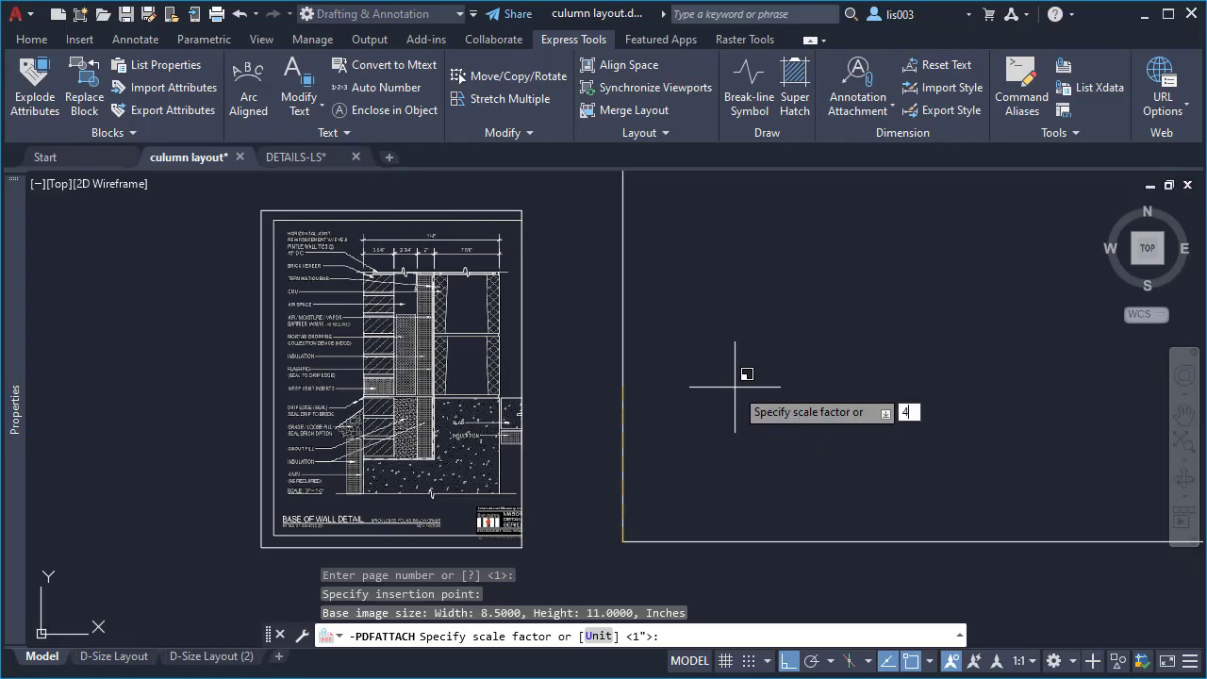
key("Return")
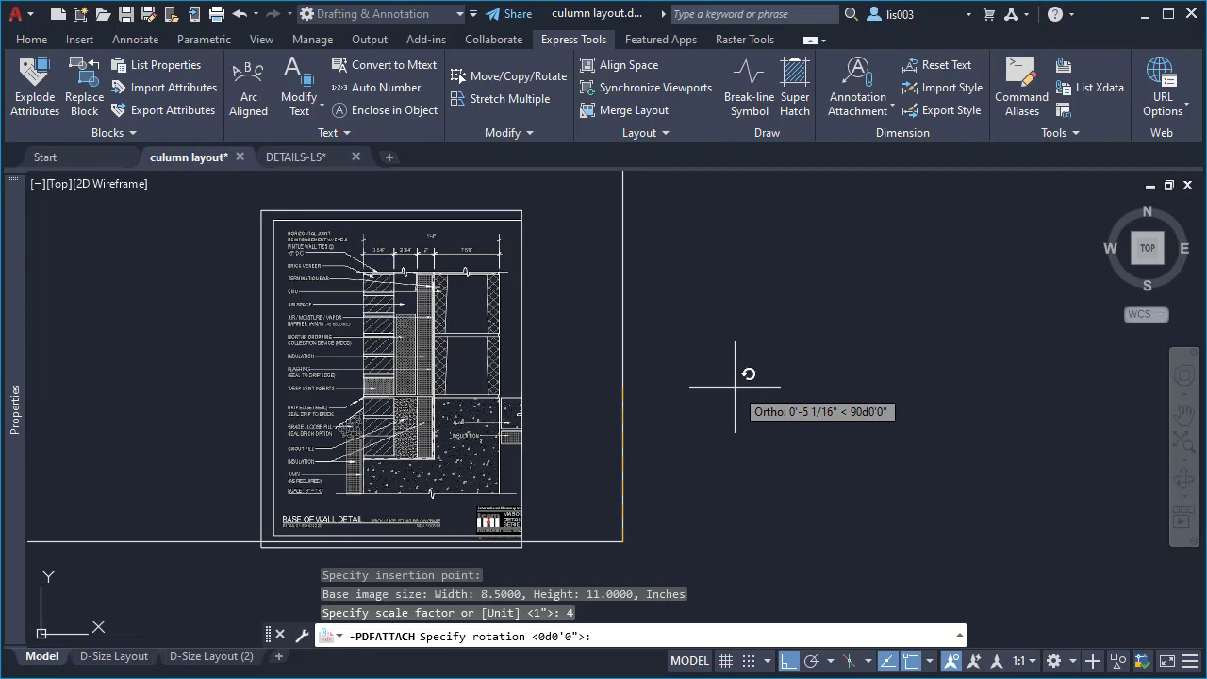
type("0")
key("Return")
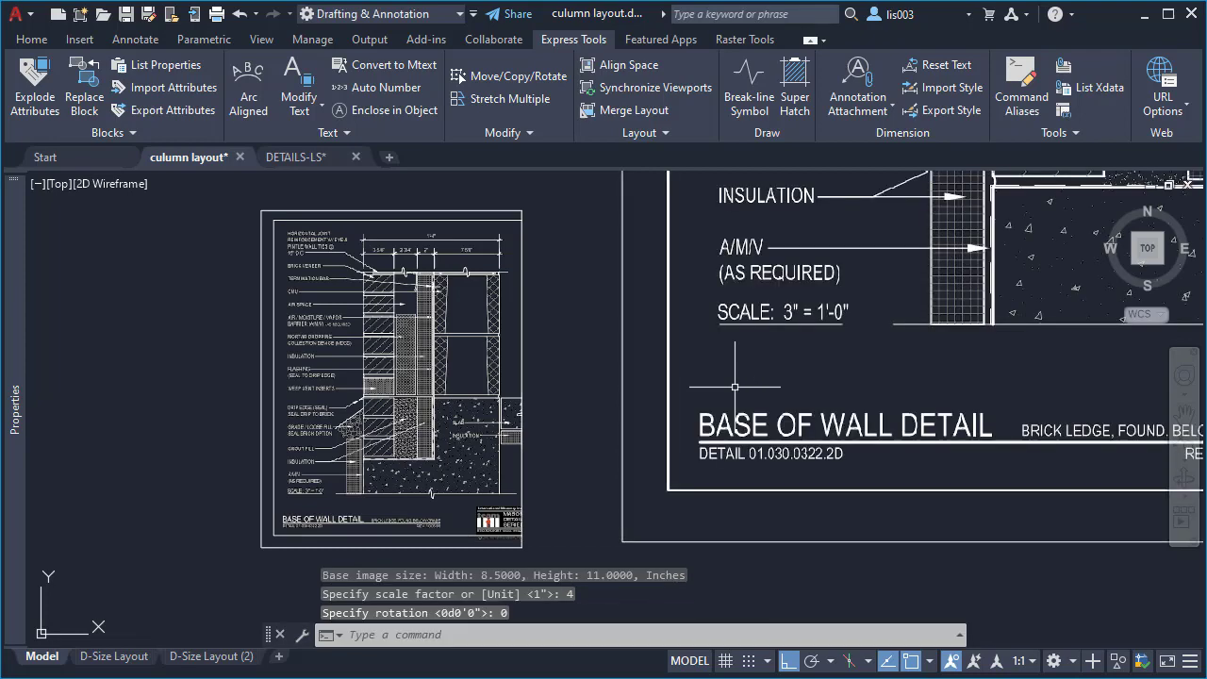
Dimension between the two slab corners on the enlarged detail, giving 7 5/8"
scroll(632, 531, "down", 1)
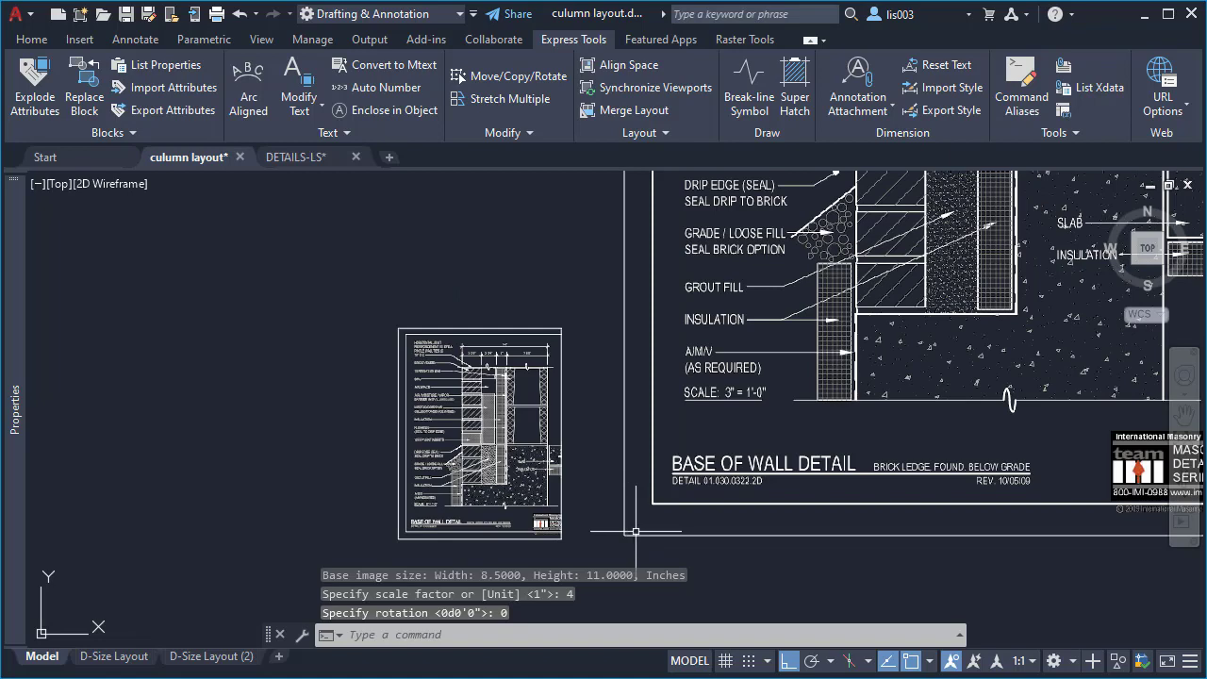
scroll(608, 531, "down", 2)
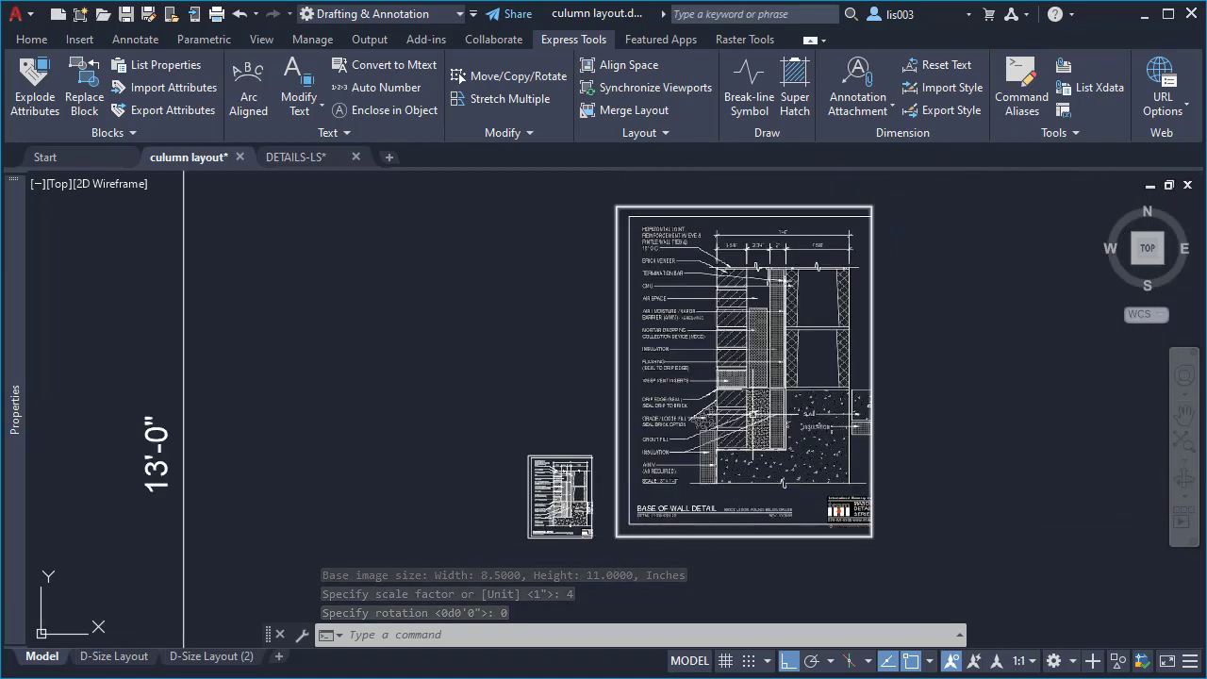
scroll(765, 429, "up", 4)
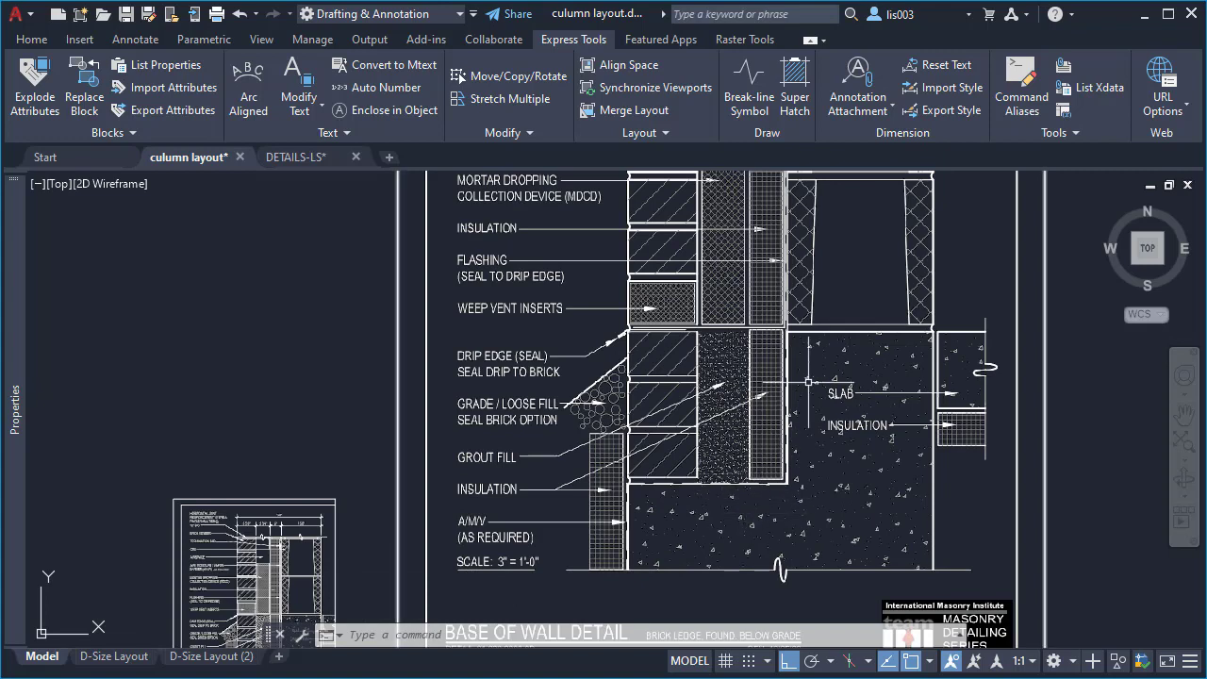
scroll(878, 246, "up", 2)
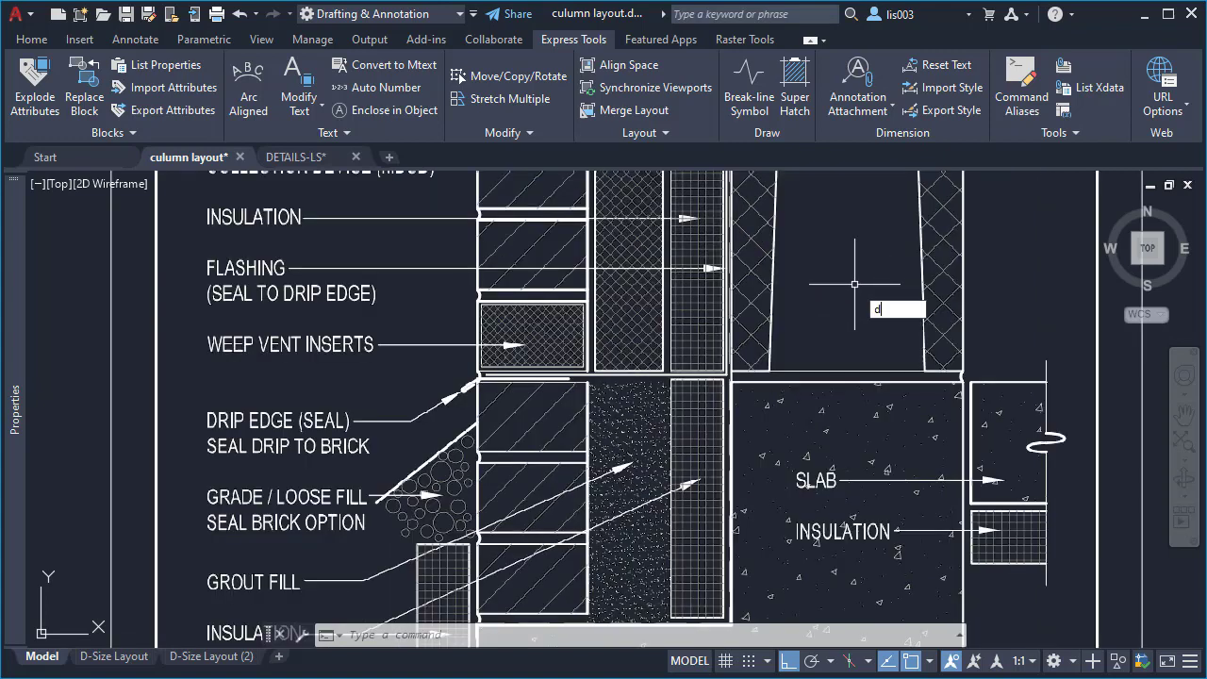
type("iM")
key("Return")
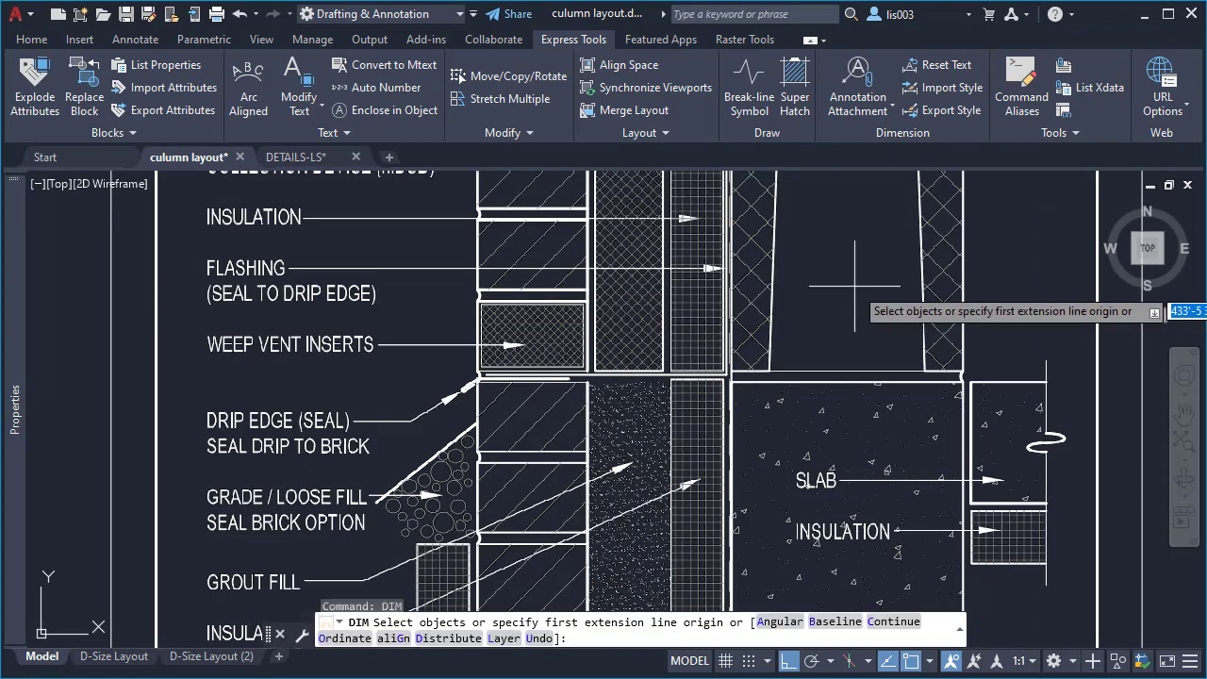
scroll(981, 382, "up", 5)
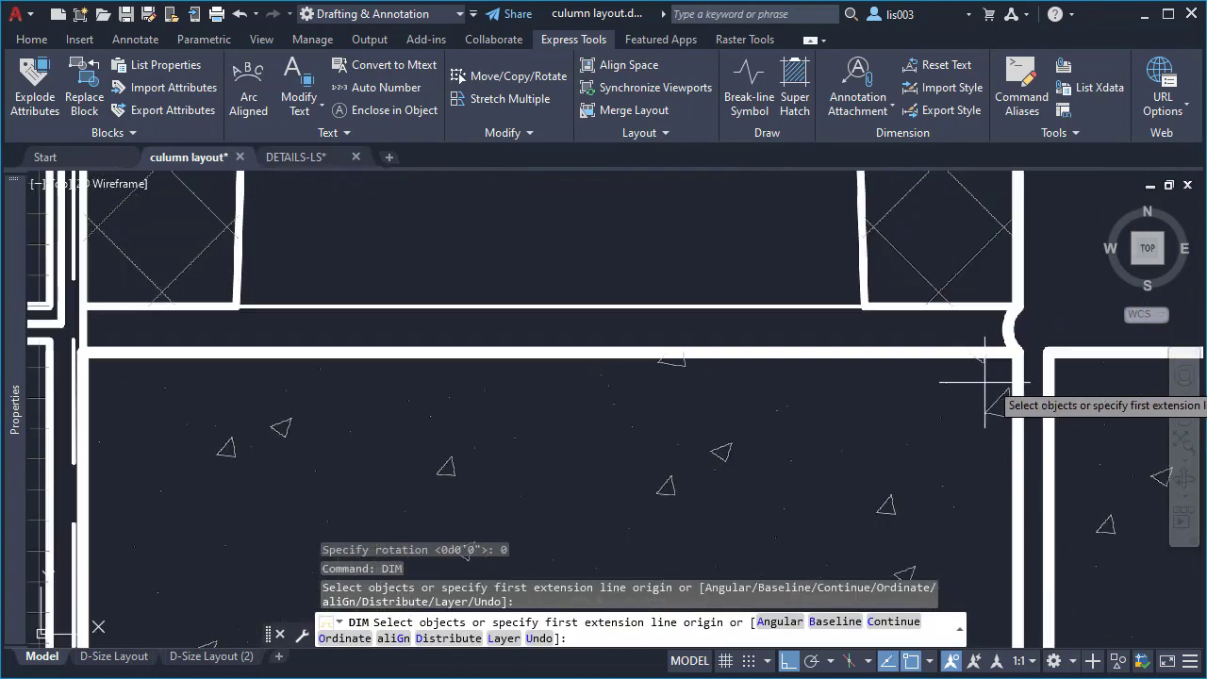
left_click(1017, 306)
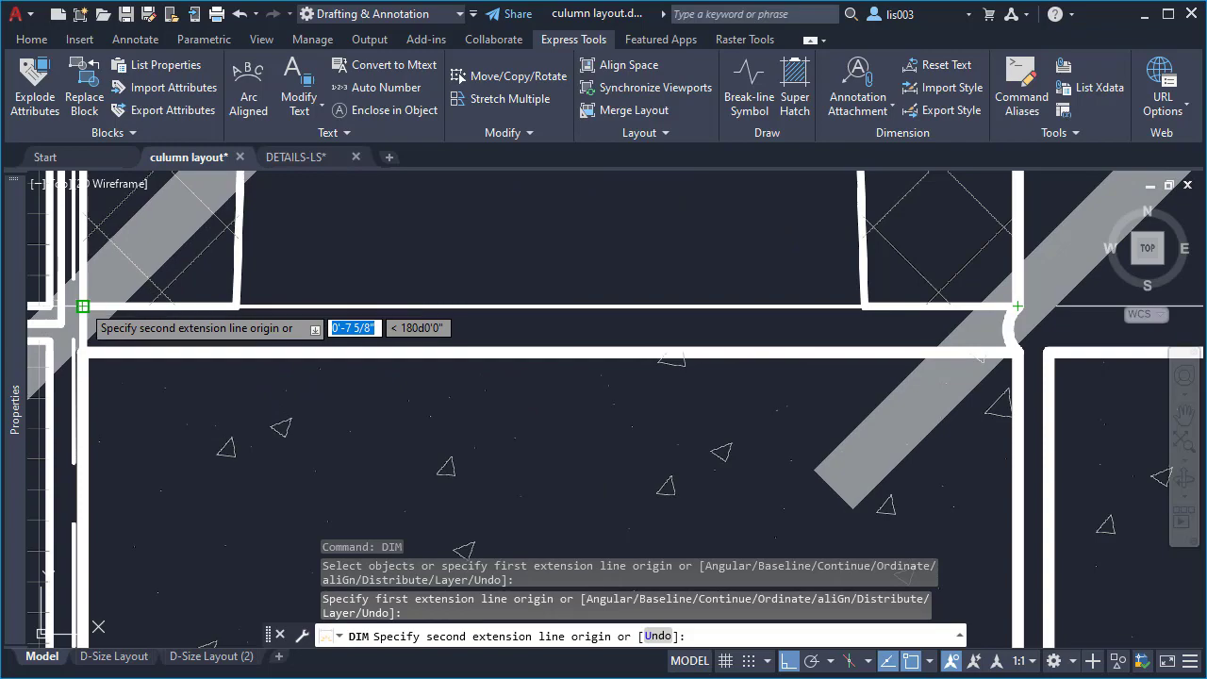
left_click(83, 307)
scroll(999, 254, "down", 6)
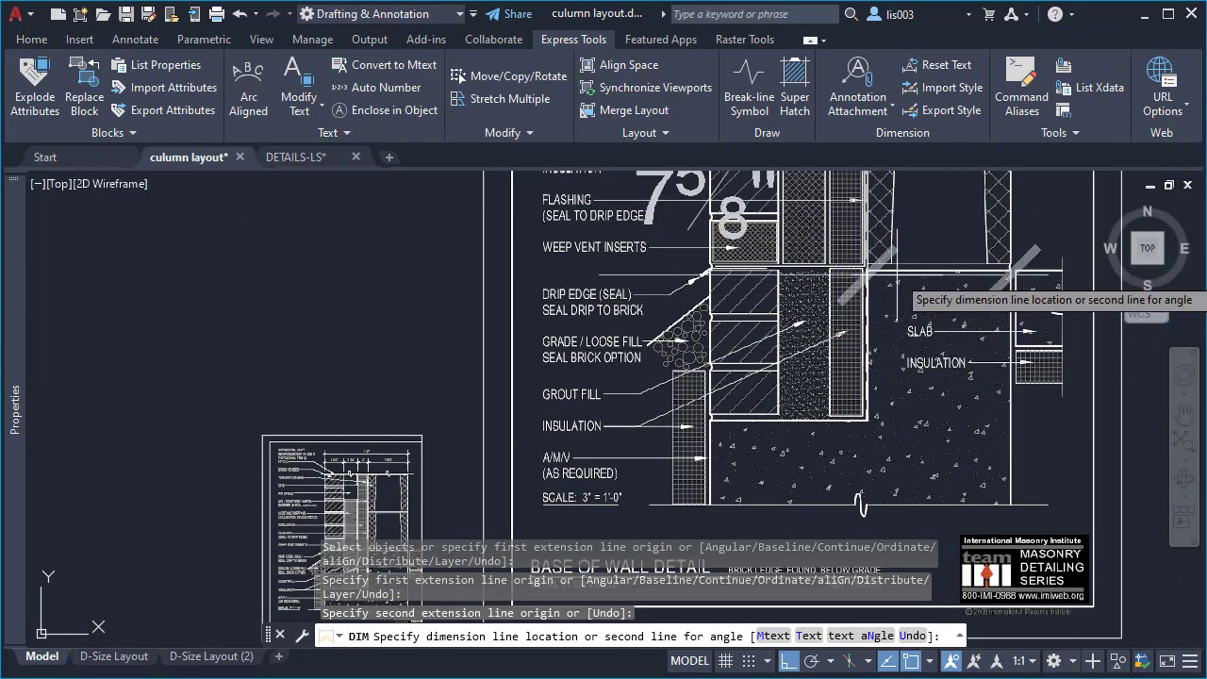
scroll(842, 355, "down", 2)
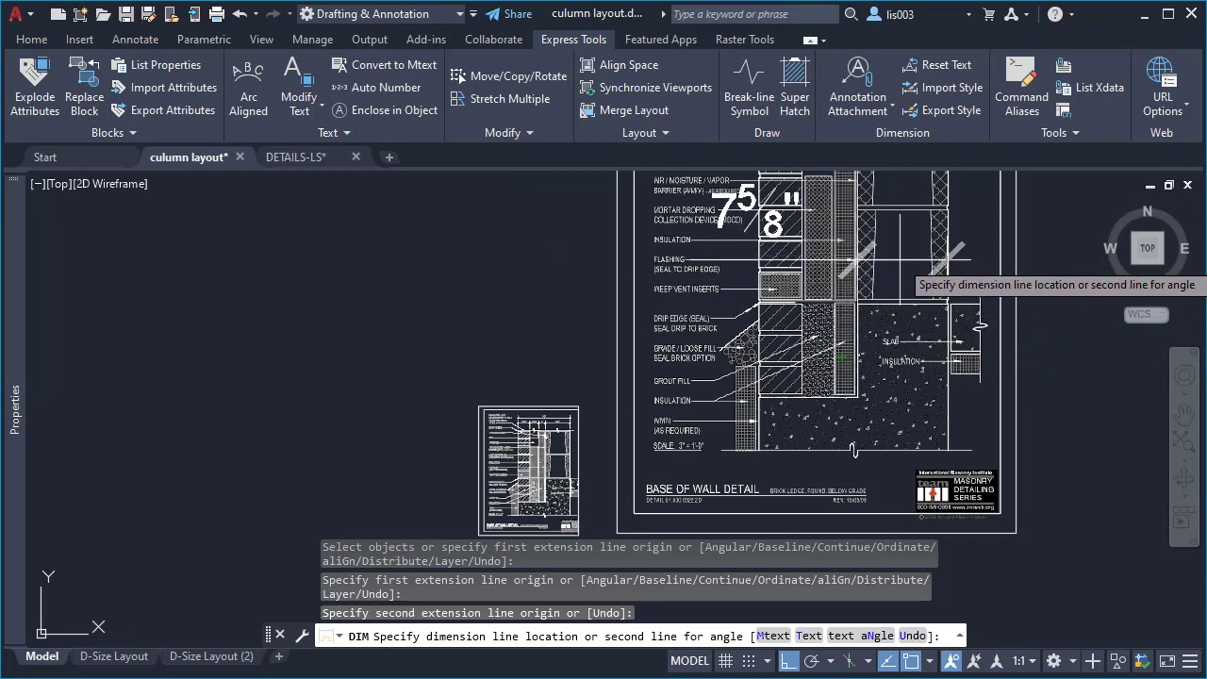
left_click(903, 262)
Pan up to show the upper wall section and the detail's top dimension strings
scroll(920, 399, "up", 2)
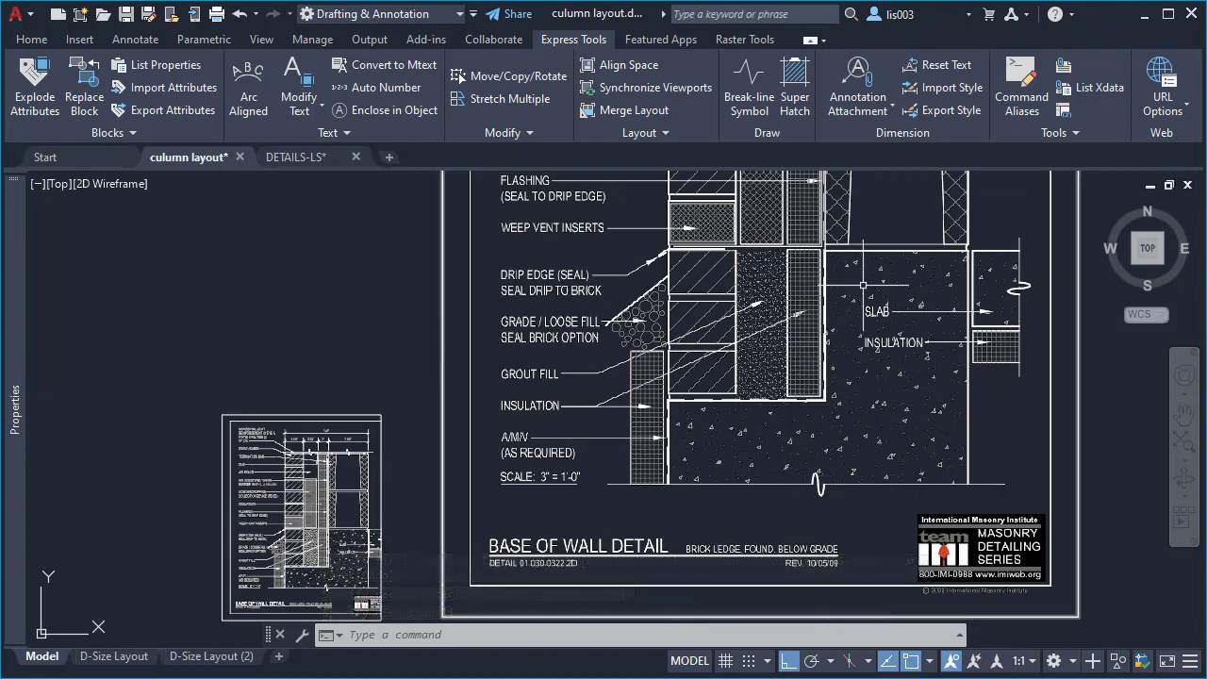
middle_click_drag(867, 283, 844, 495)
middle_click_drag(870, 302, 869, 432)
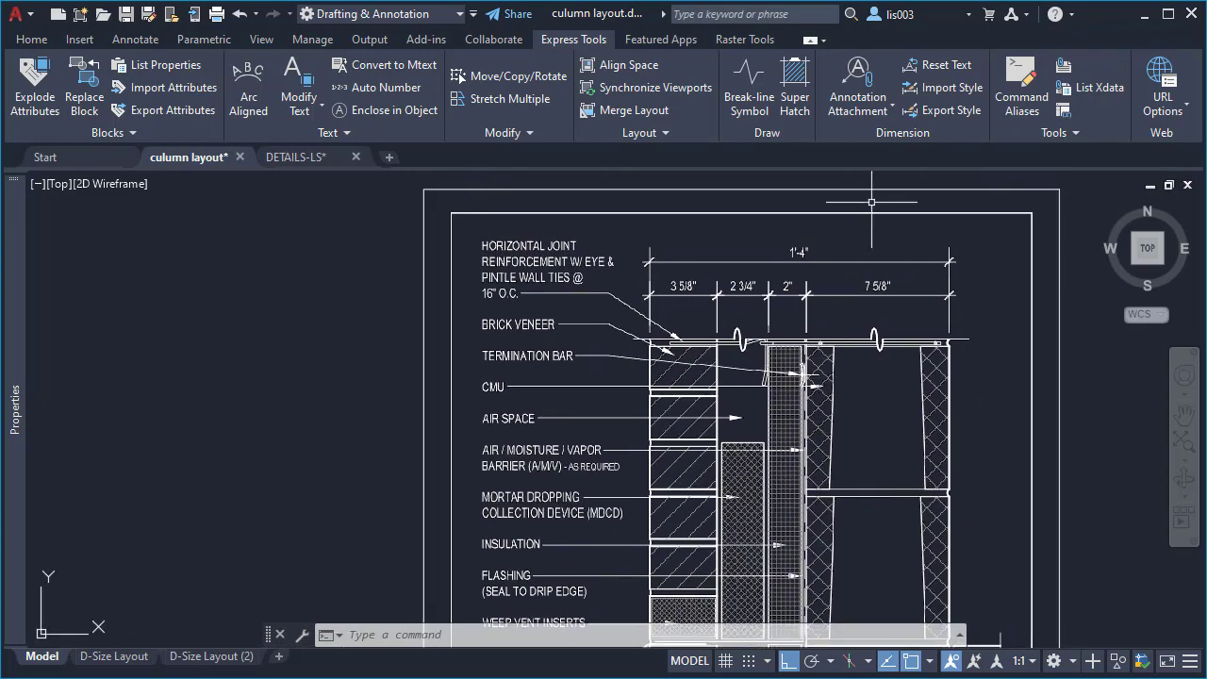
Enter the mistyped LI command and cancel it
scroll(870, 206, "up", 2)
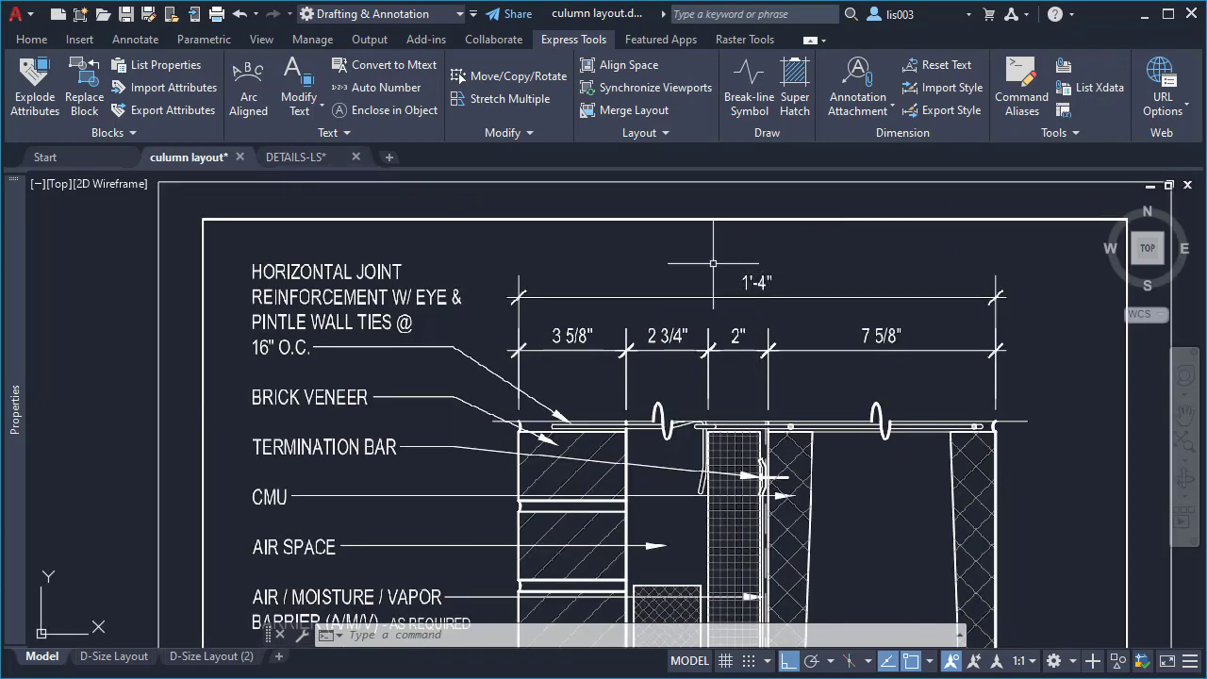
type("li")
key("Return")
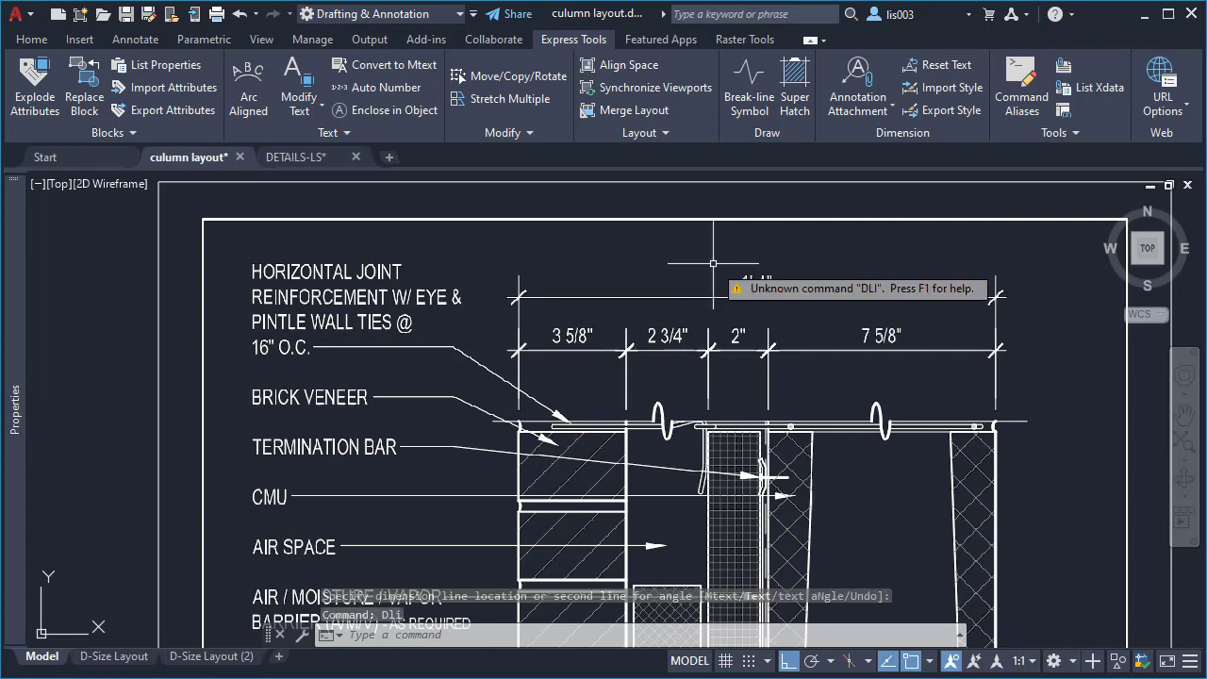
key("Escape")
Start a DIM at the 1'-4" endpoint, then cancel and erase the stray object
type("dim")
key("Return")
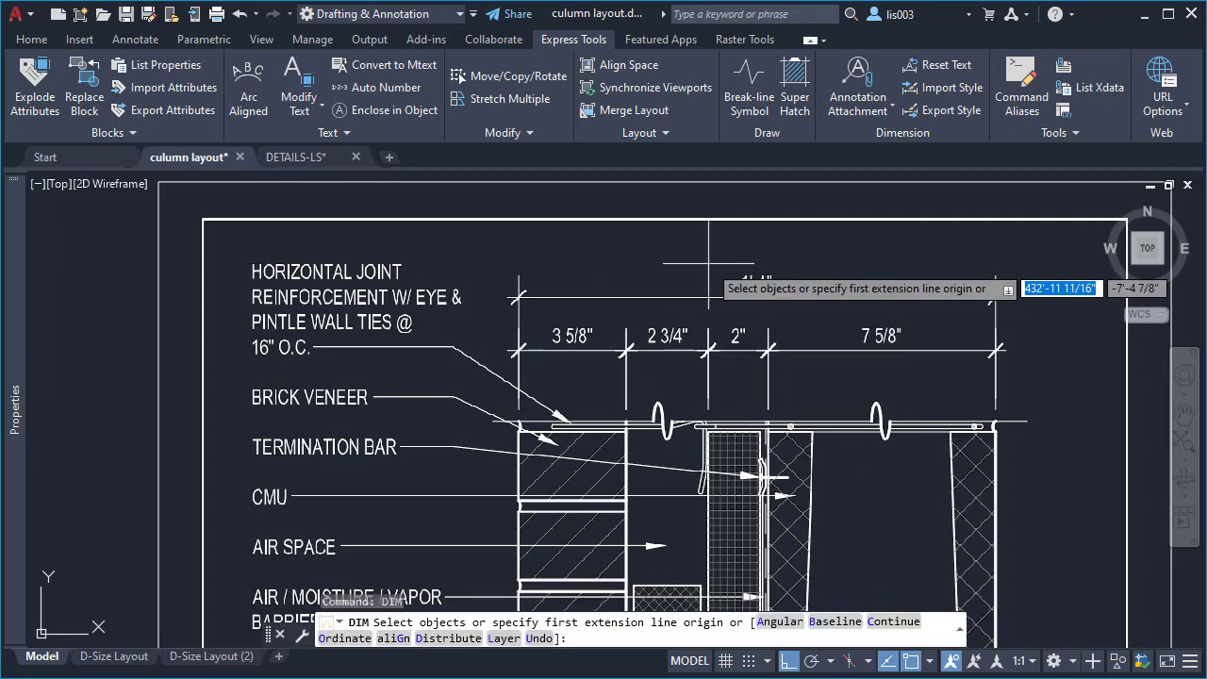
left_click(517, 275)
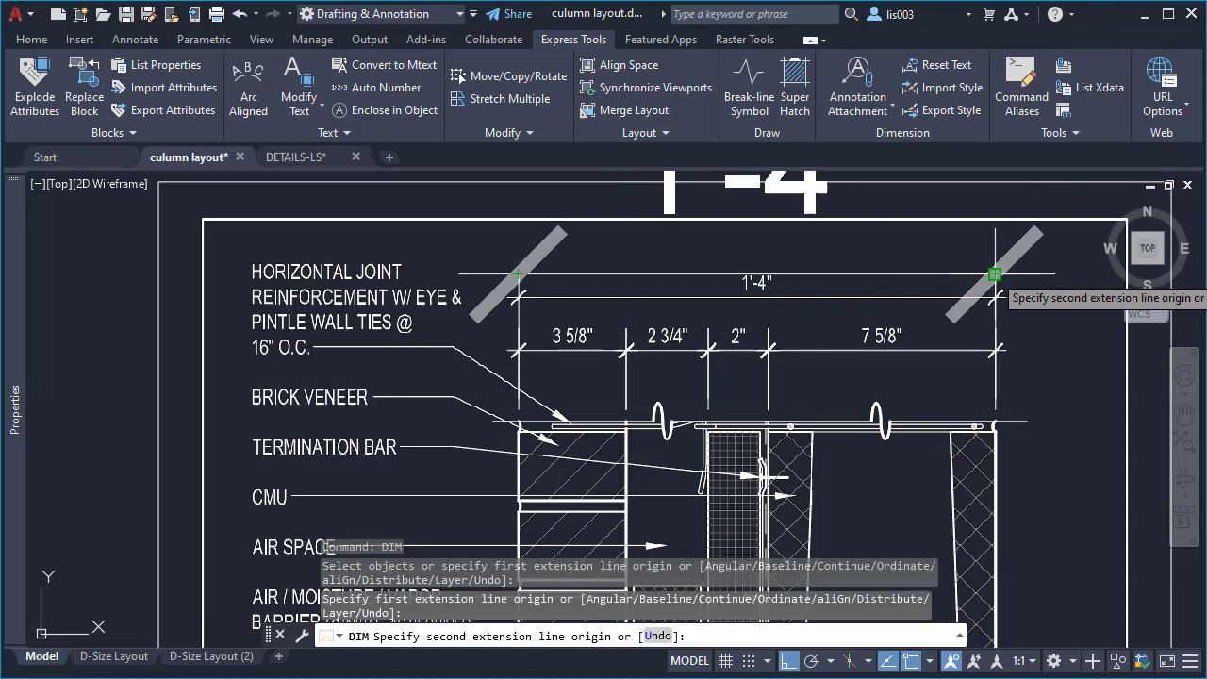
scroll(994, 274, "down", 1)
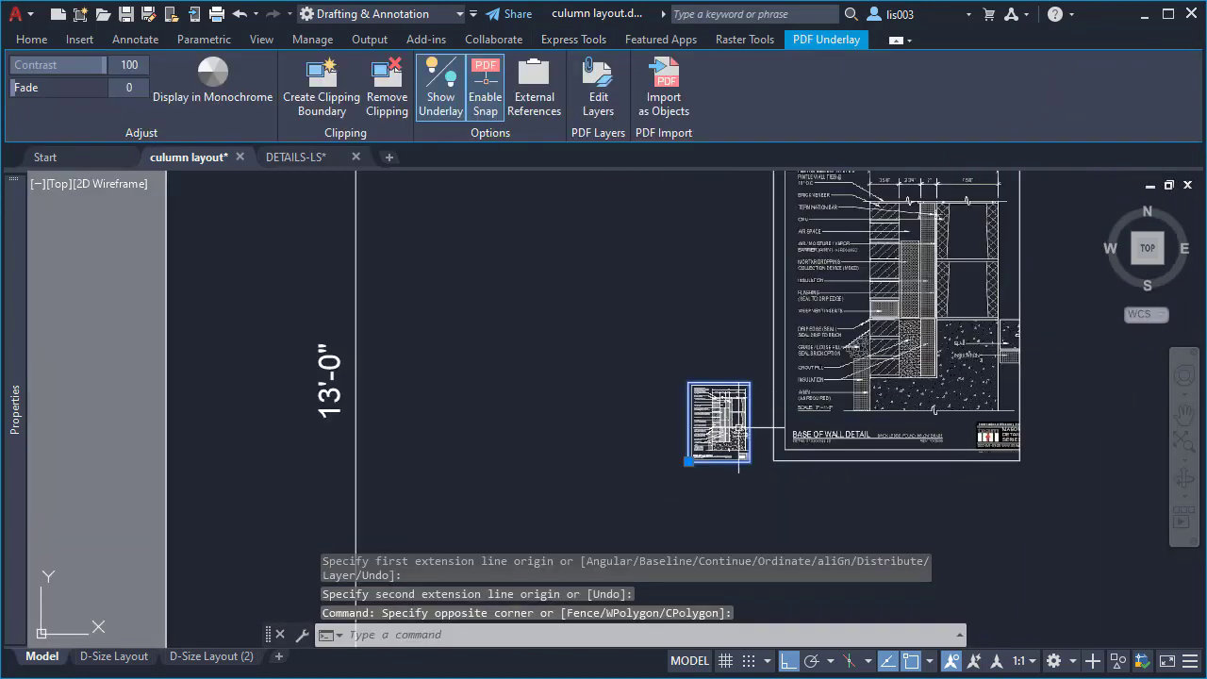
key("Delete")
scroll(702, 550, "down", 3)
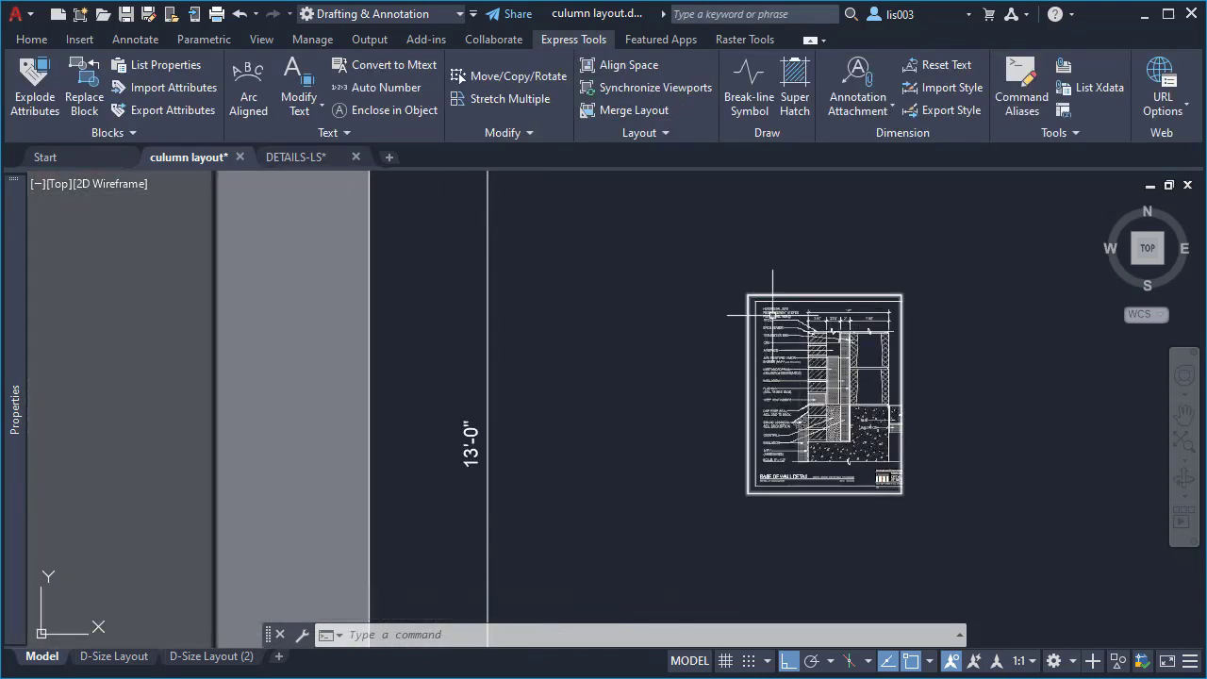
scroll(763, 324, "down", 3)
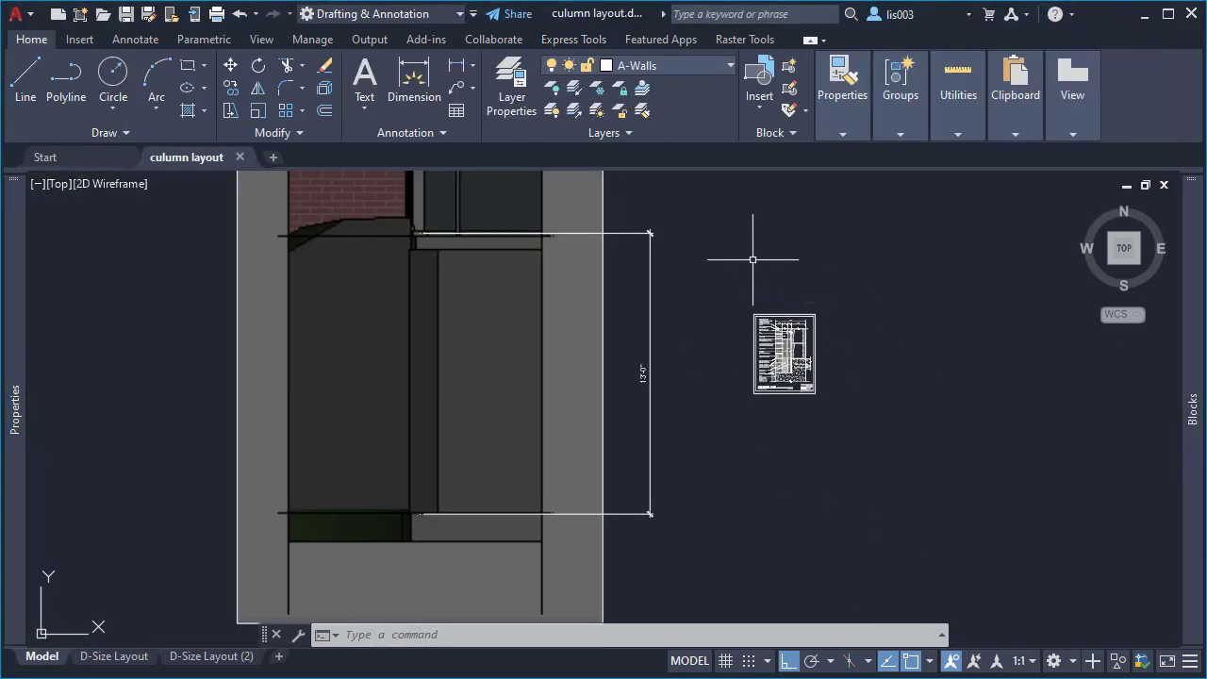
Switch the workspace to 2022_LS_WS and close the Tool Palettes
left_click(364, 16)
left_click(347, 98)
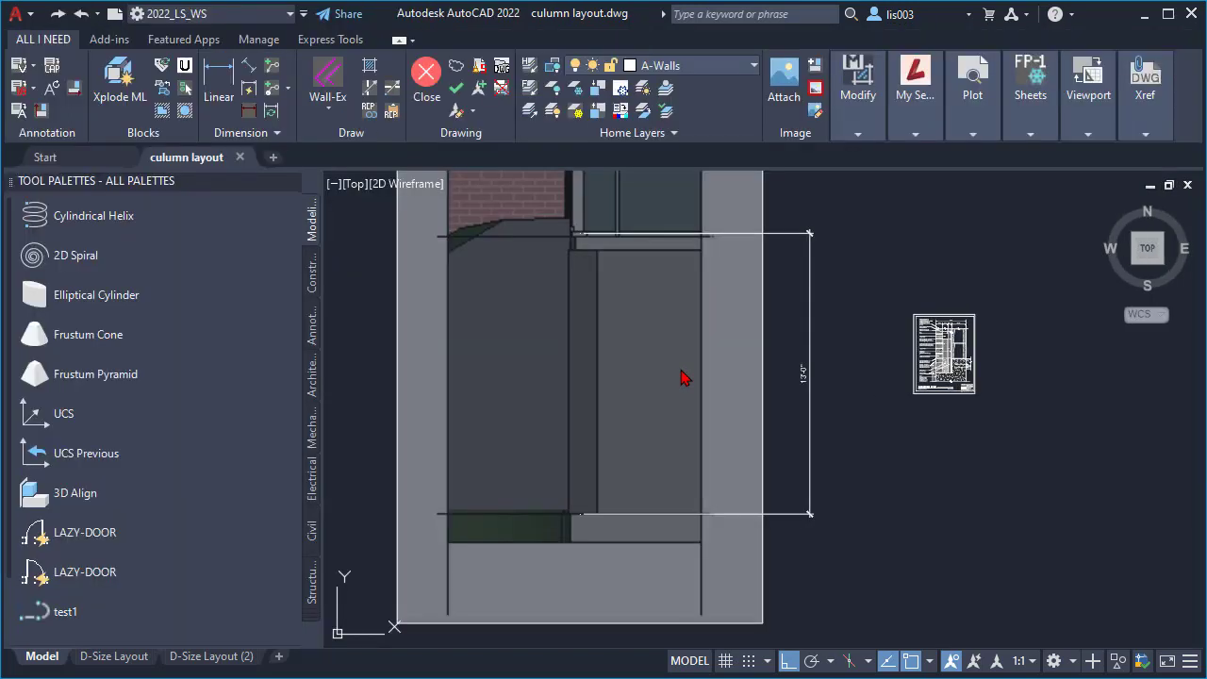
left_click(287, 182)
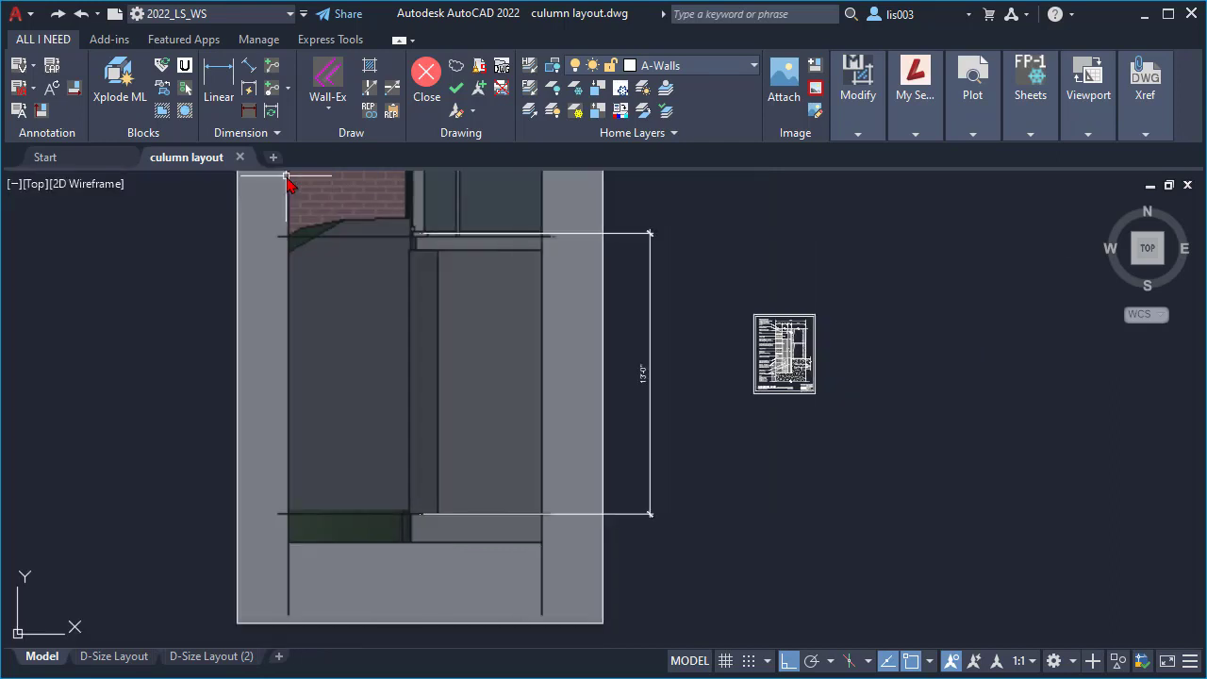
scroll(800, 330, "up", 6)
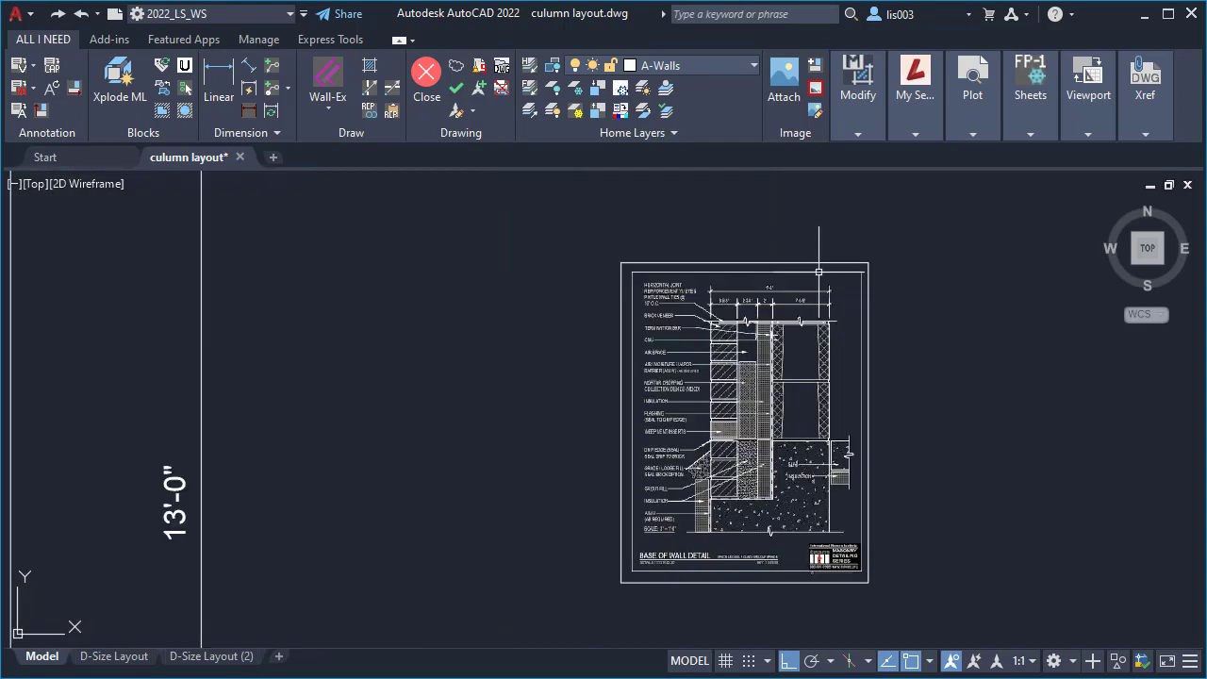
Import the base-of-wall PDF underlay as editable geometry with PDF Import
mouse_move(910, 124)
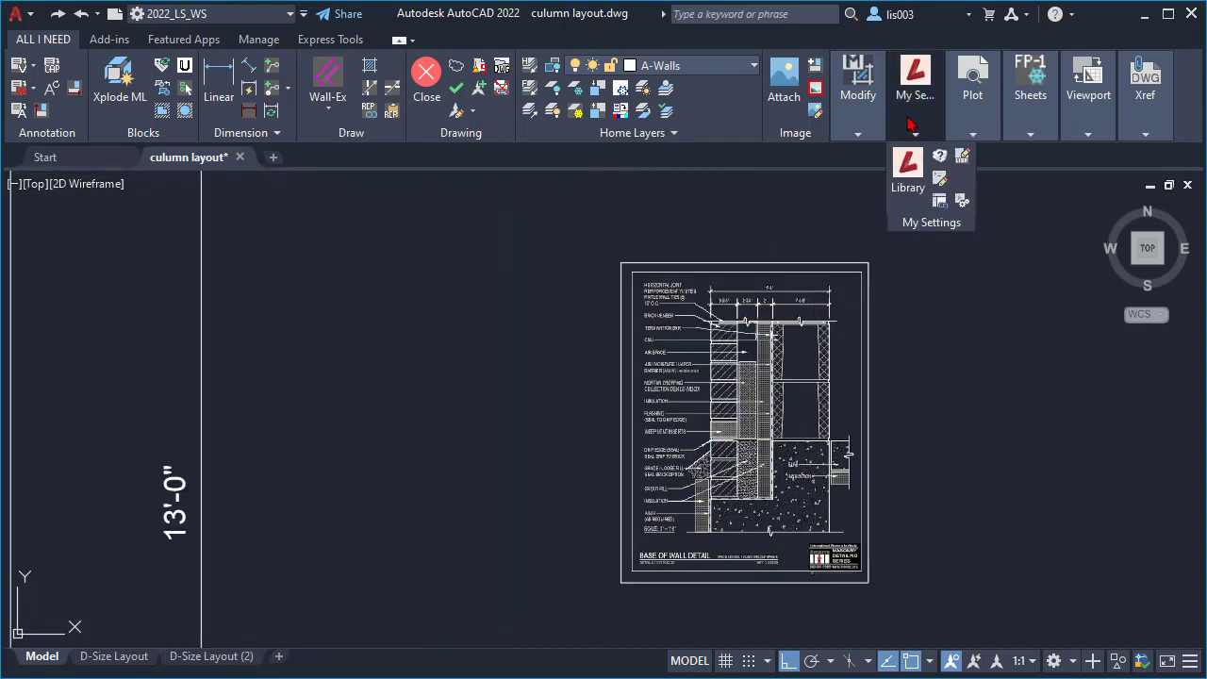
mouse_move(969, 125)
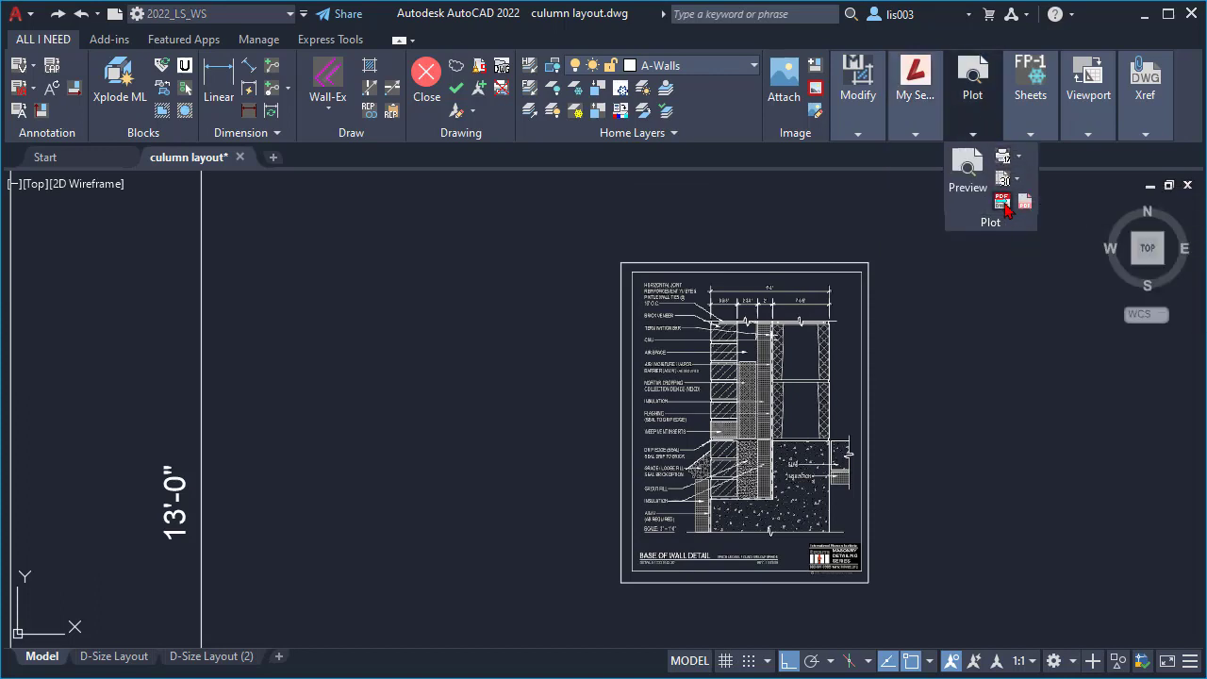
left_click(1003, 206)
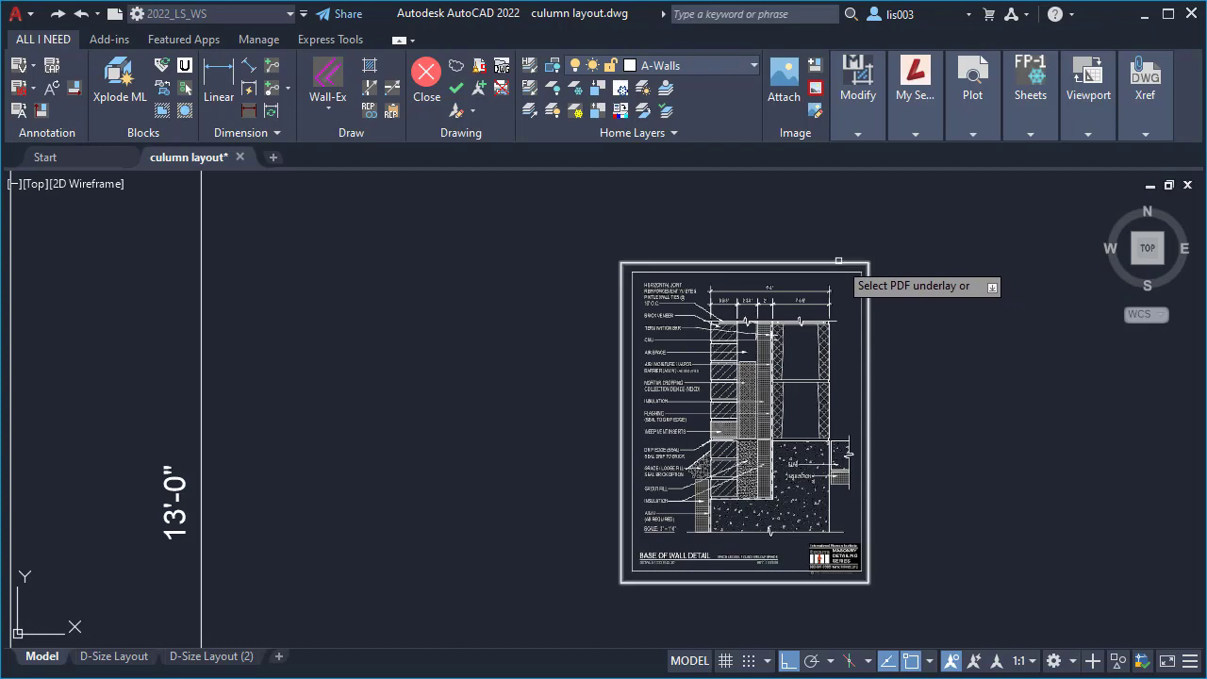
left_click(838, 260)
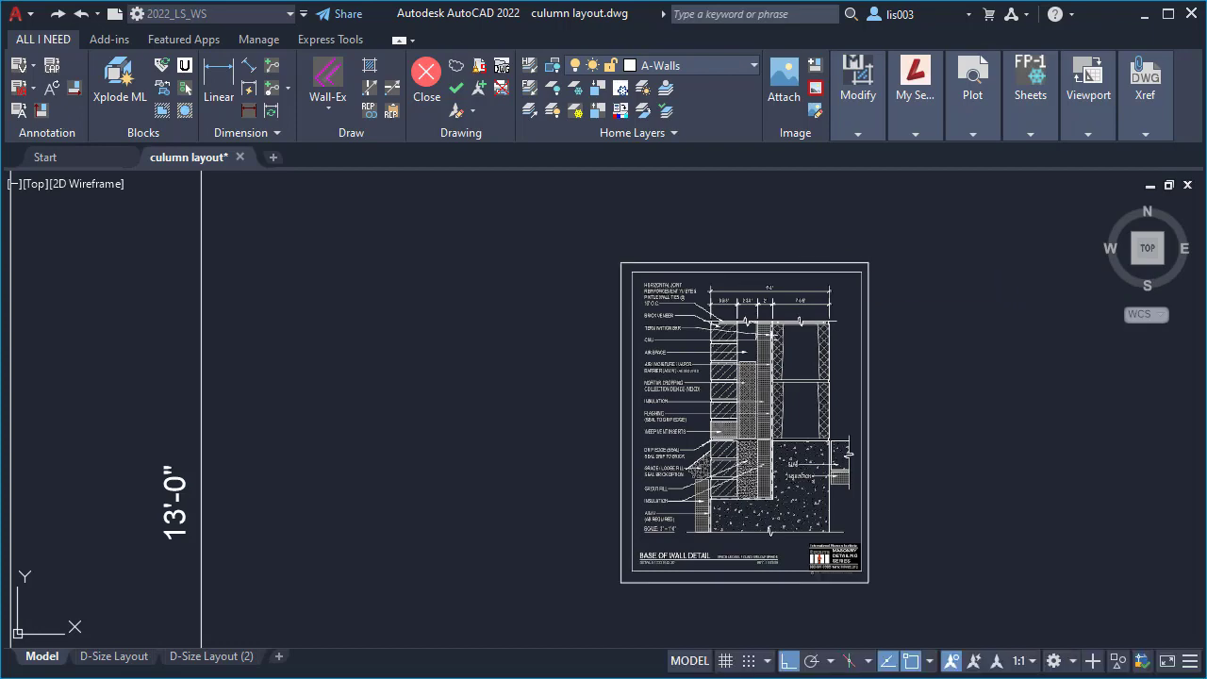
scroll(702, 467, "up", 8)
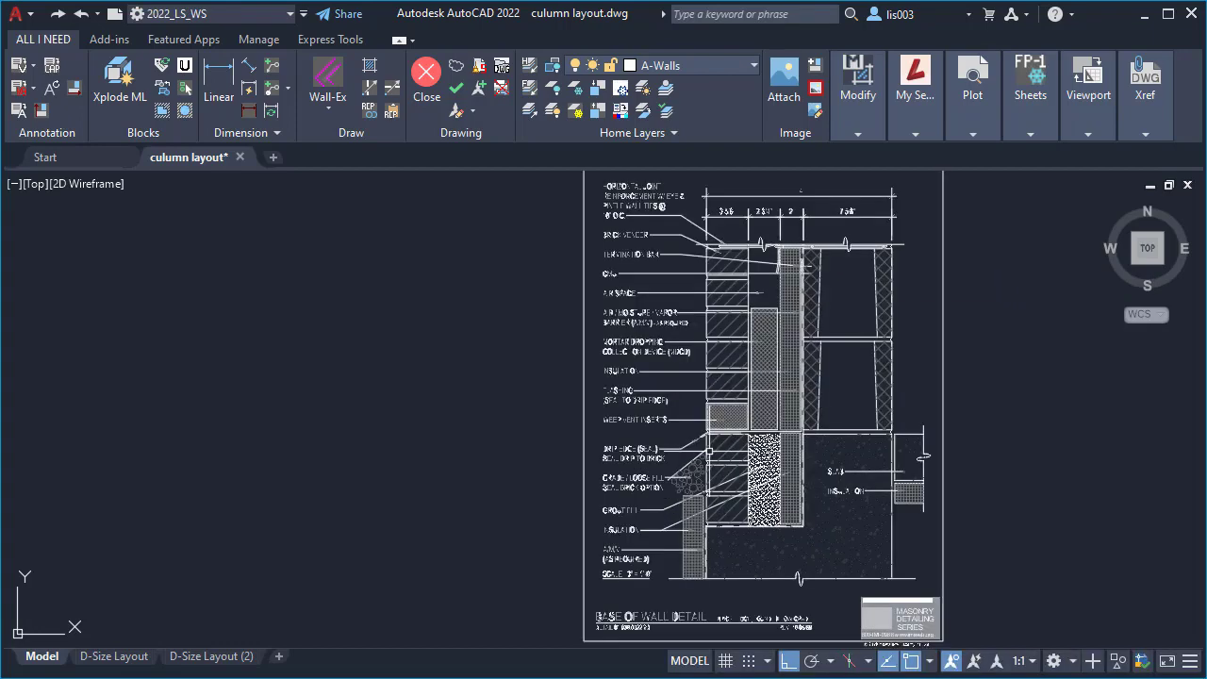
scroll(523, 471, "up", 4)
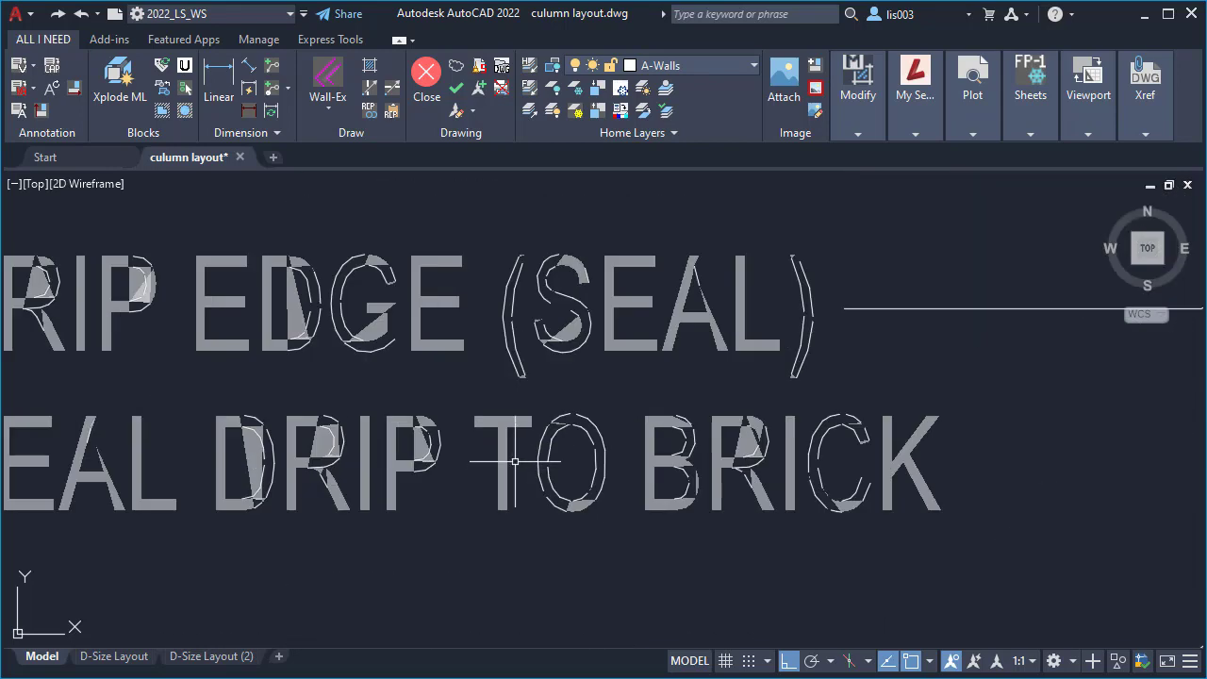
left_click(505, 454)
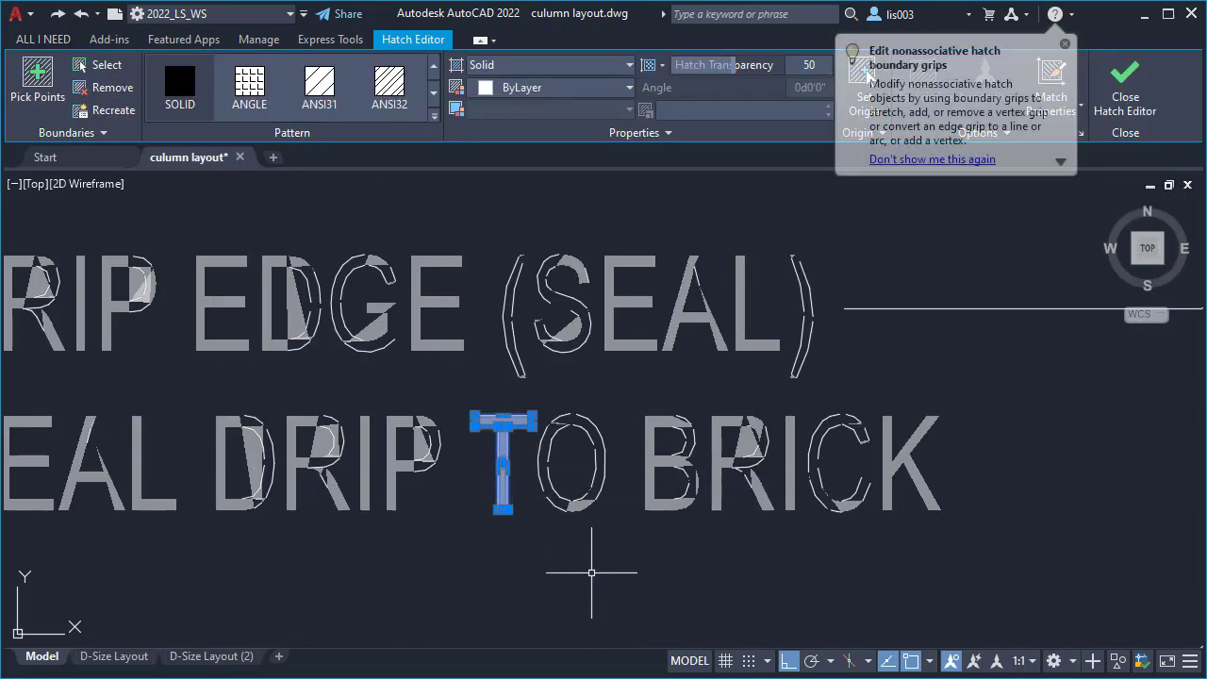
scroll(585, 569, "down", 4)
key("Escape")
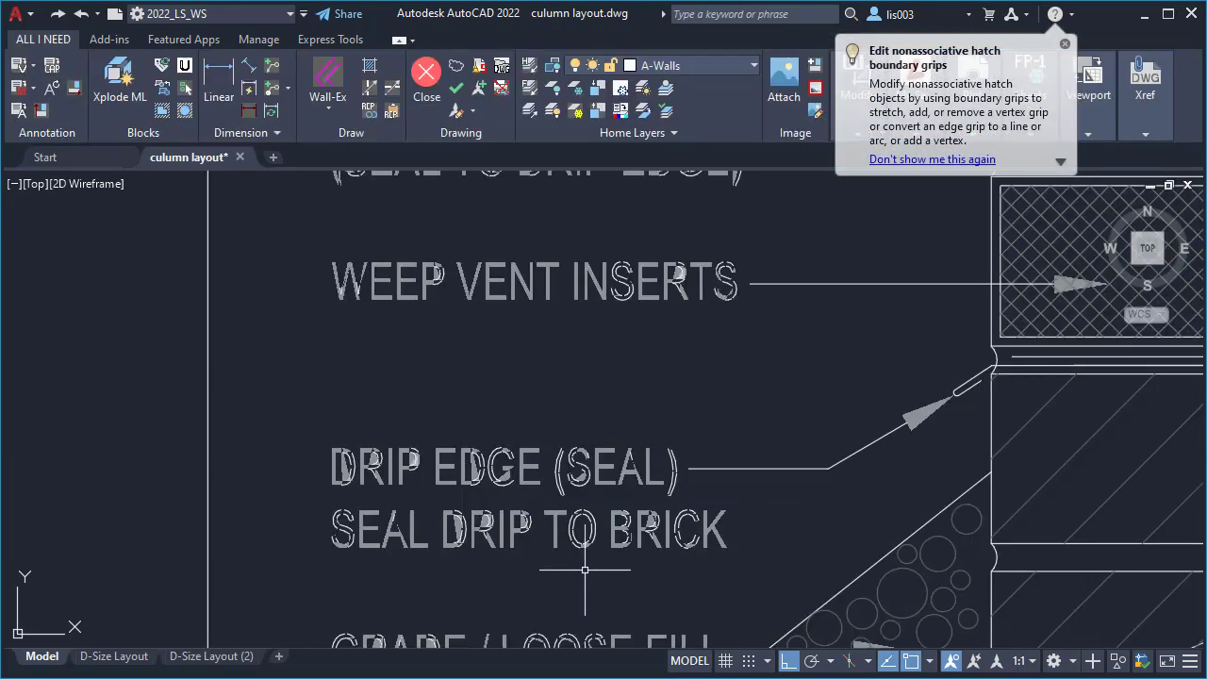
scroll(585, 570, "down", 4)
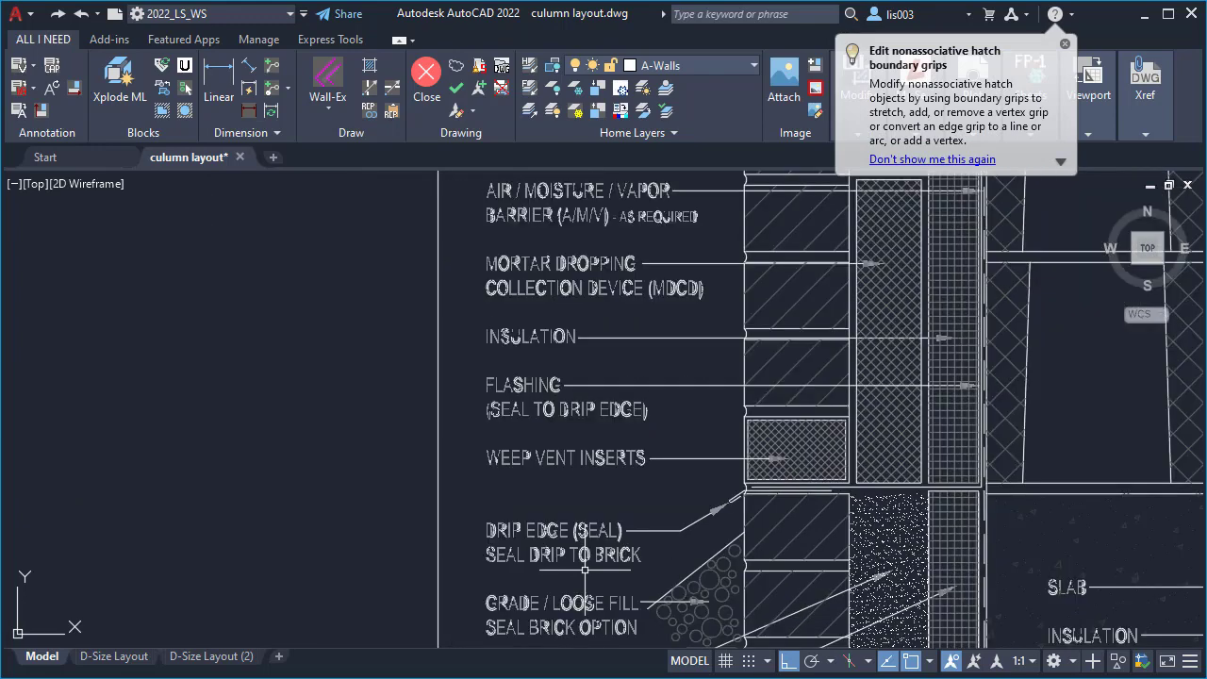
mouse_move(655, 444)
middle_mouse_down()
mouse_move(689, 503)
mouse_move(755, 557)
middle_mouse_up()
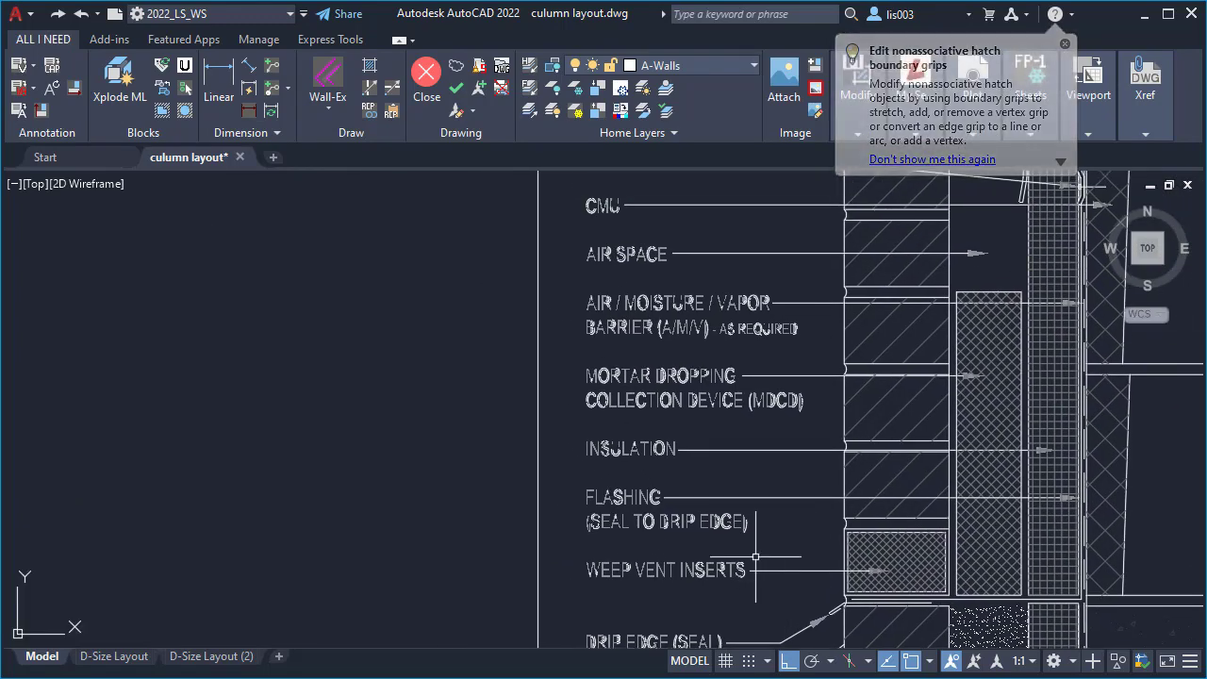
scroll(670, 243, "up", 6)
left_click(650, 261)
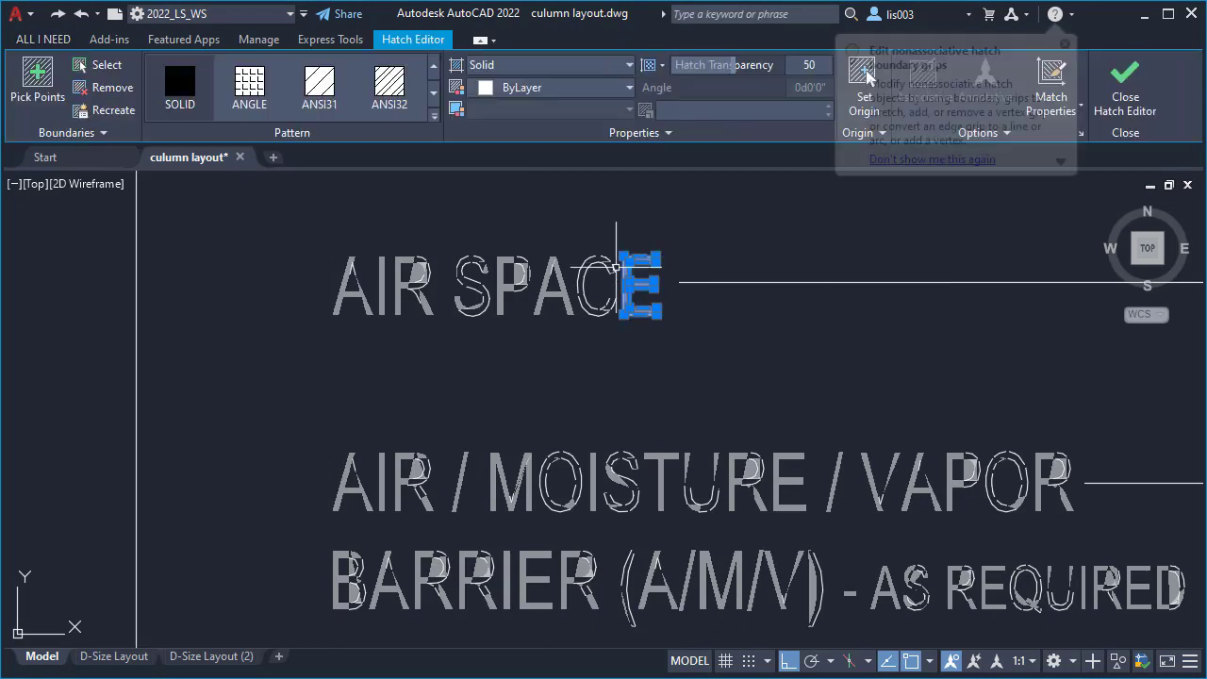
key("Escape")
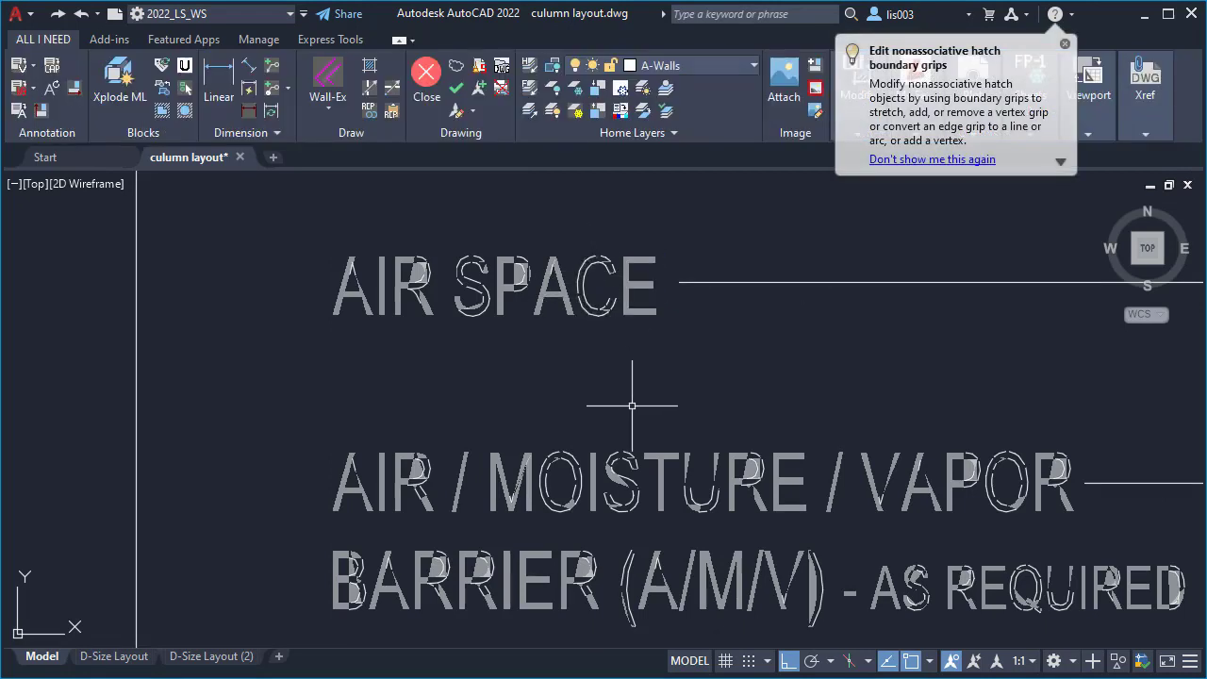
scroll(440, 303, "up", 5)
left_click(457, 304)
left_click(431, 299)
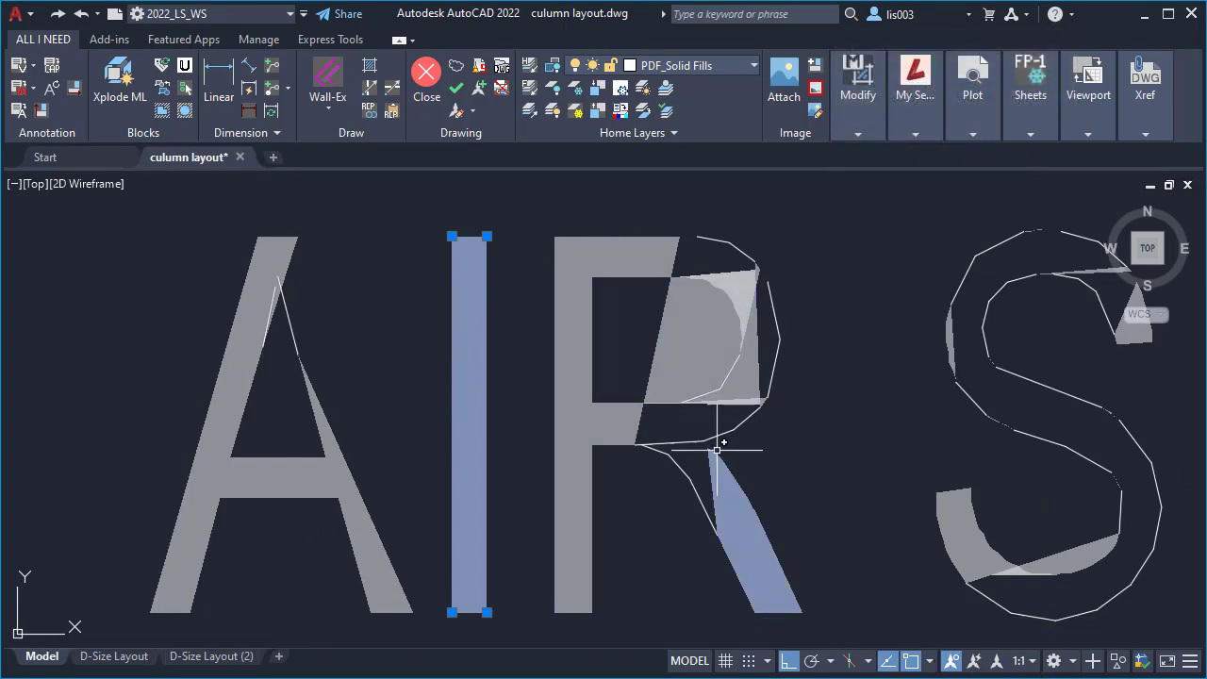
key("Escape")
scroll(693, 394, "down", 12)
scroll(689, 381, "down", 2)
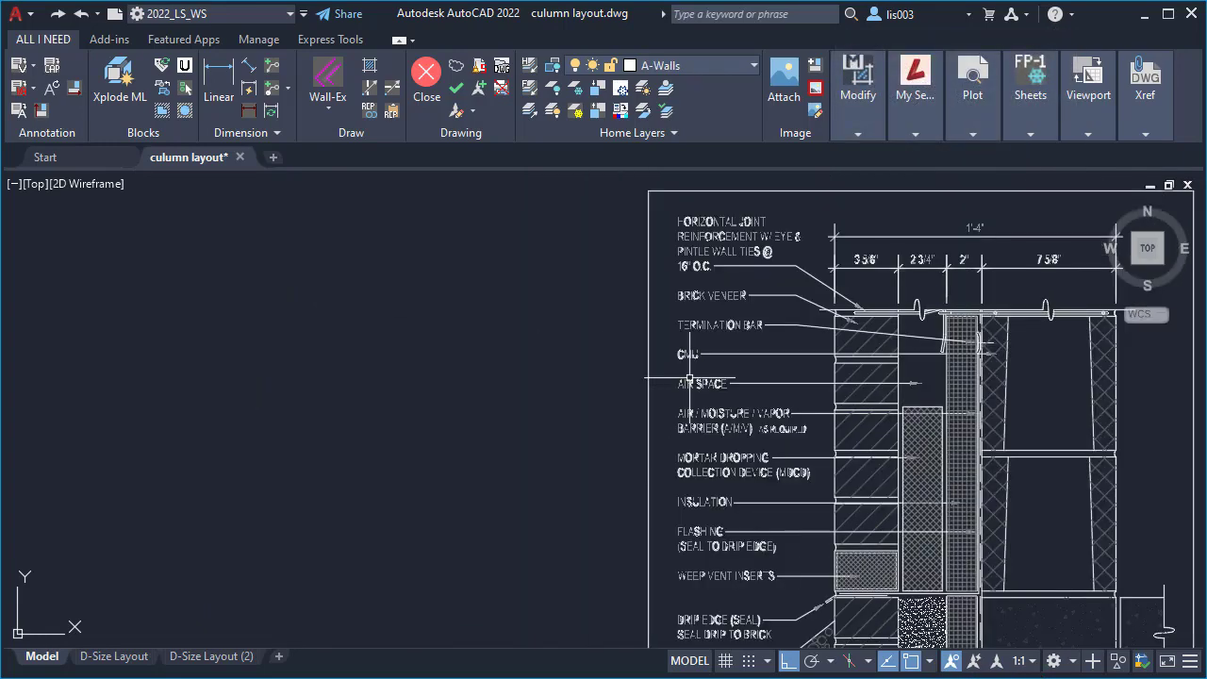
mouse_move(867, 536)
middle_mouse_down()
mouse_move(816, 495)
mouse_move(772, 326)
middle_mouse_up()
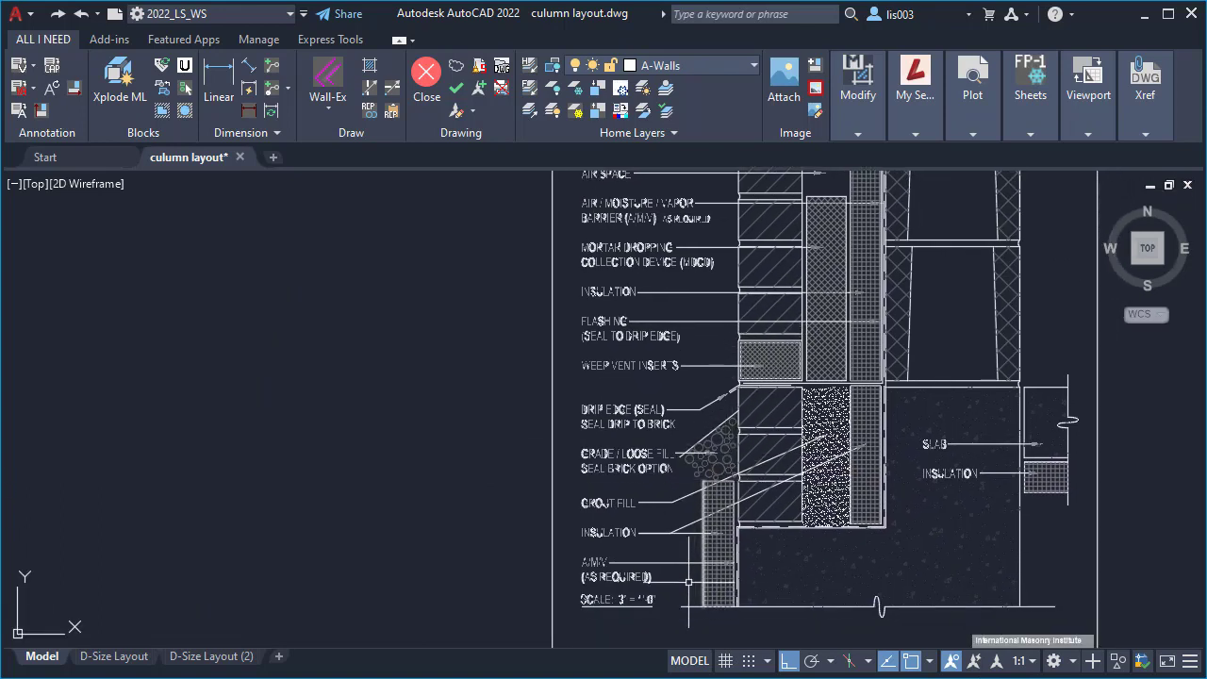
scroll(617, 626, "up", 3)
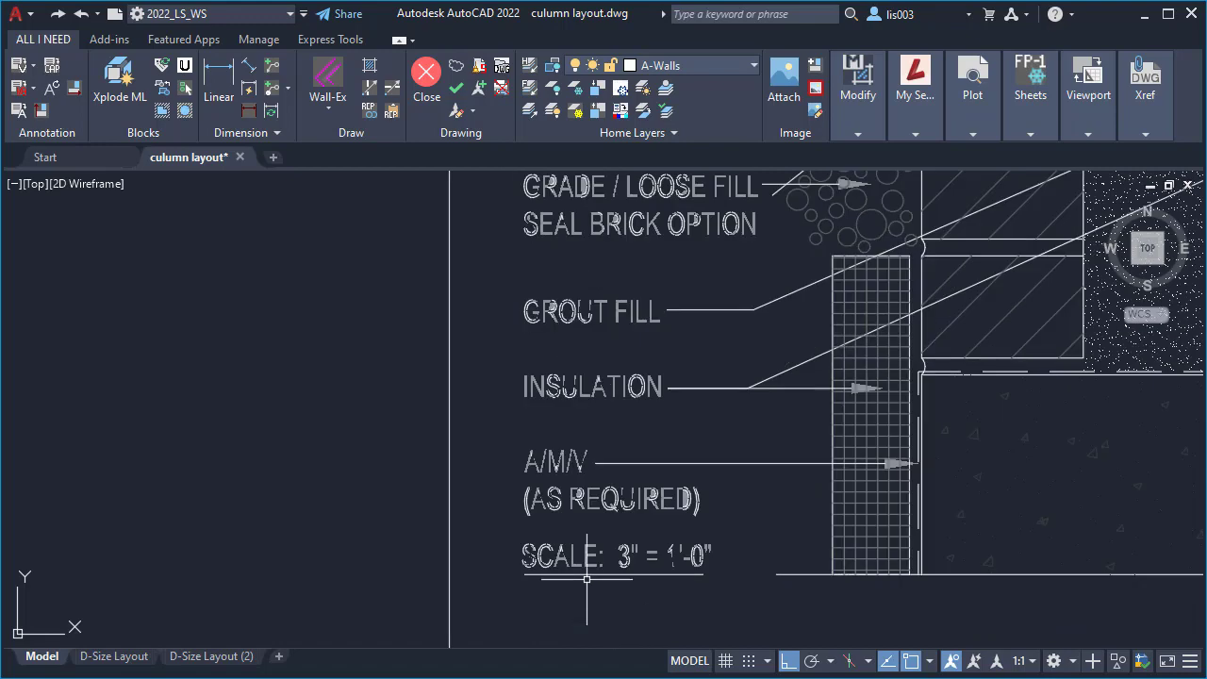
scroll(557, 409, "up", 5)
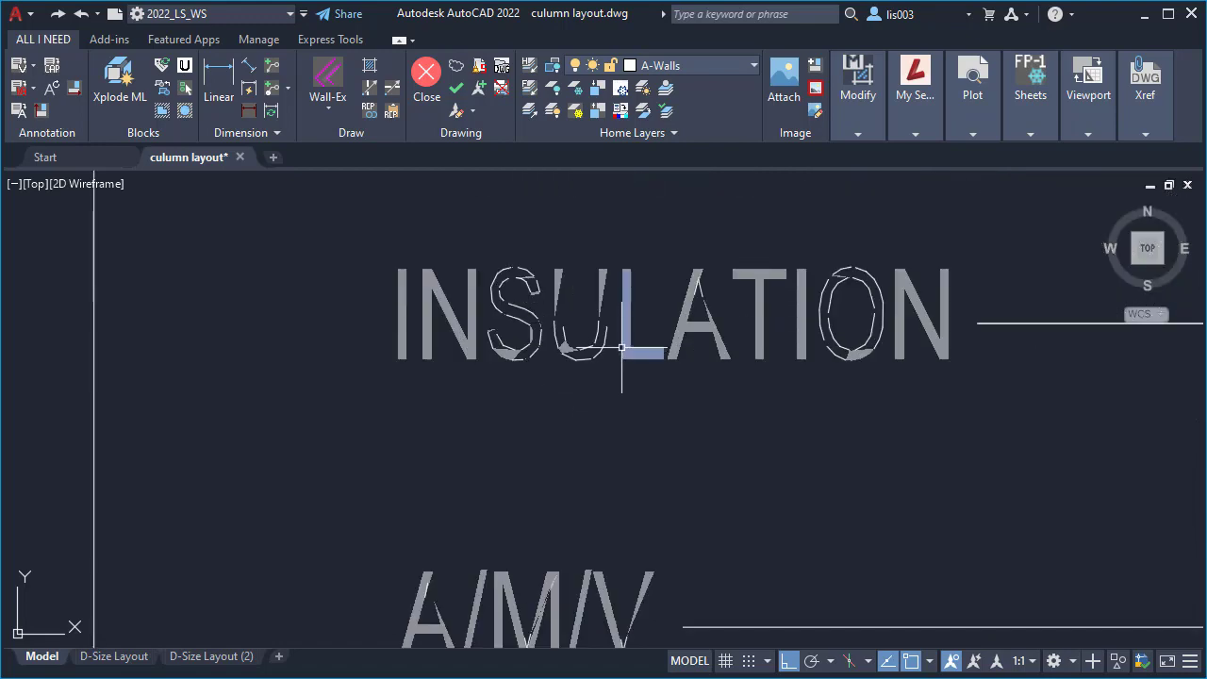
left_click(627, 330)
scroll(645, 272, "up", 3)
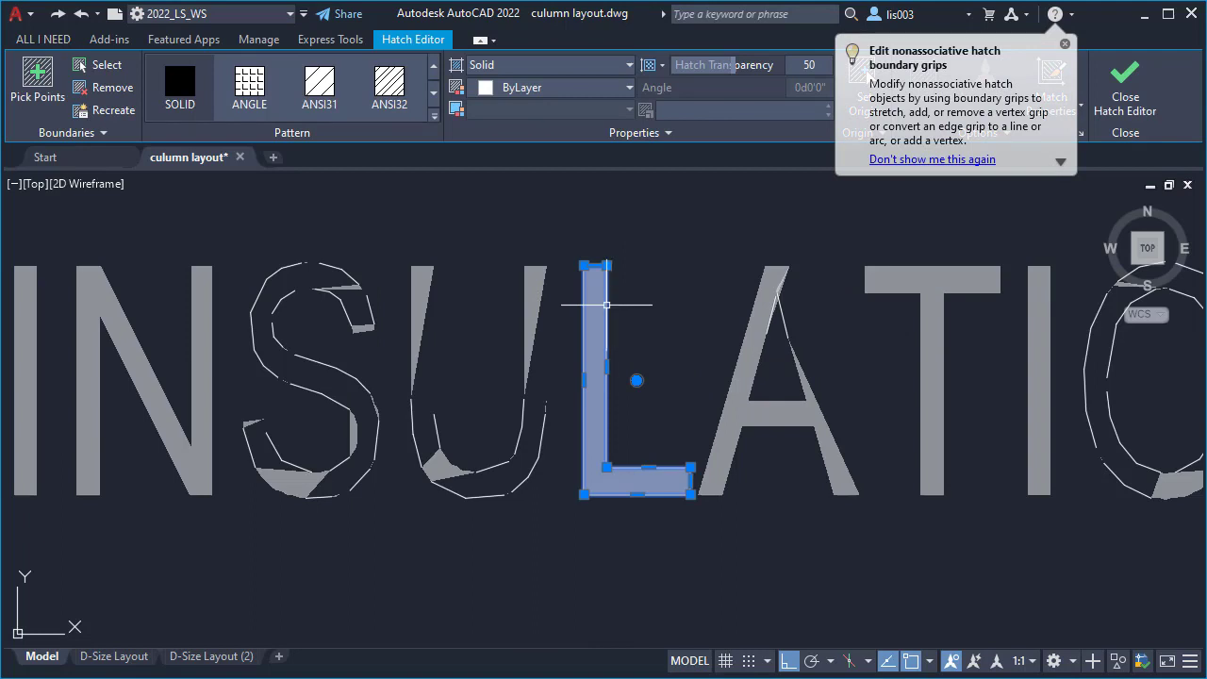
scroll(593, 564, "down", 4)
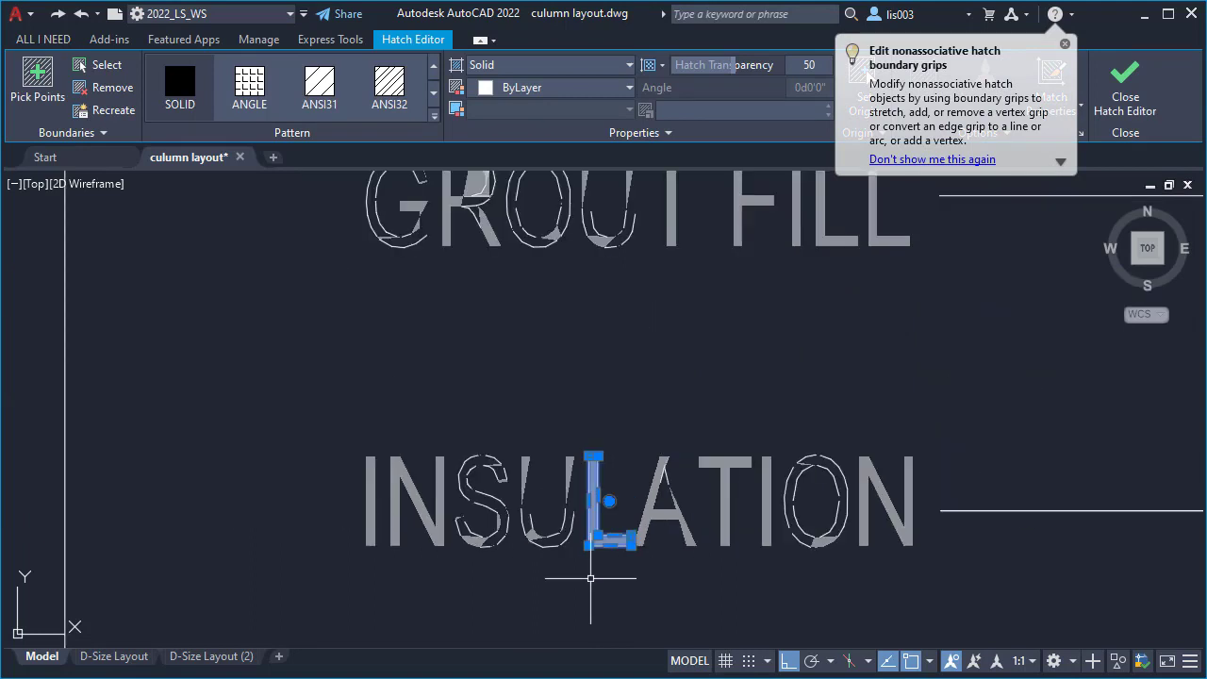
key("Escape")
scroll(562, 452, "down", 2)
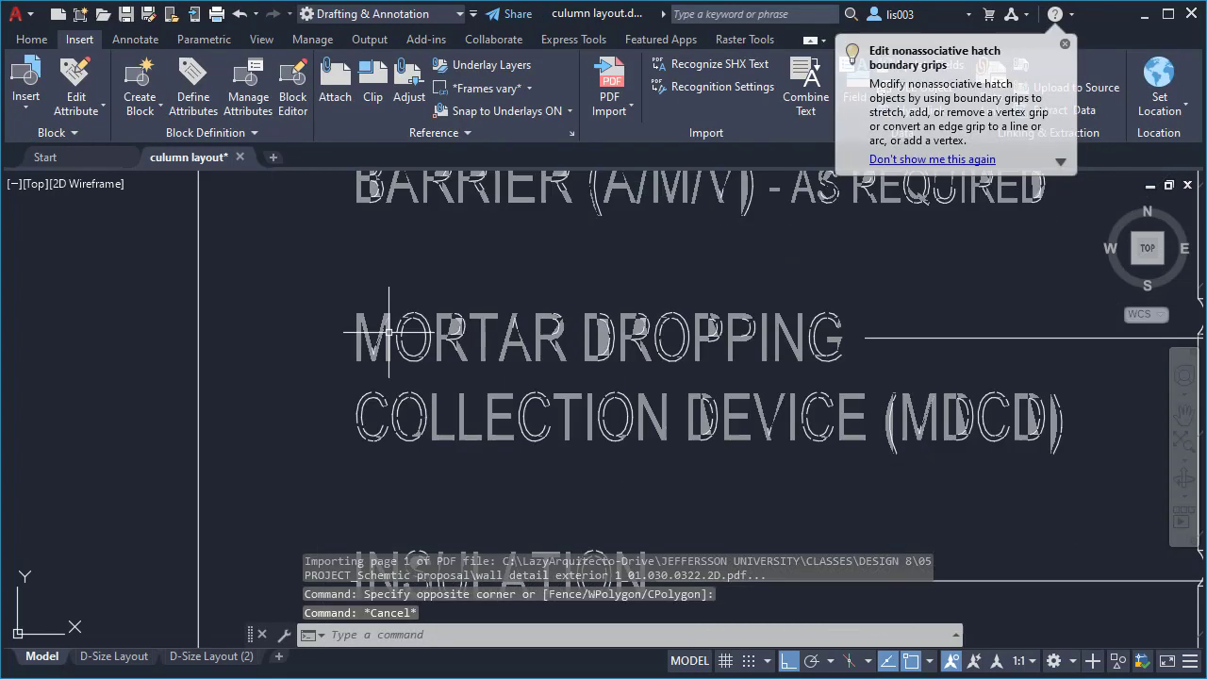
scroll(414, 301, "up", 4)
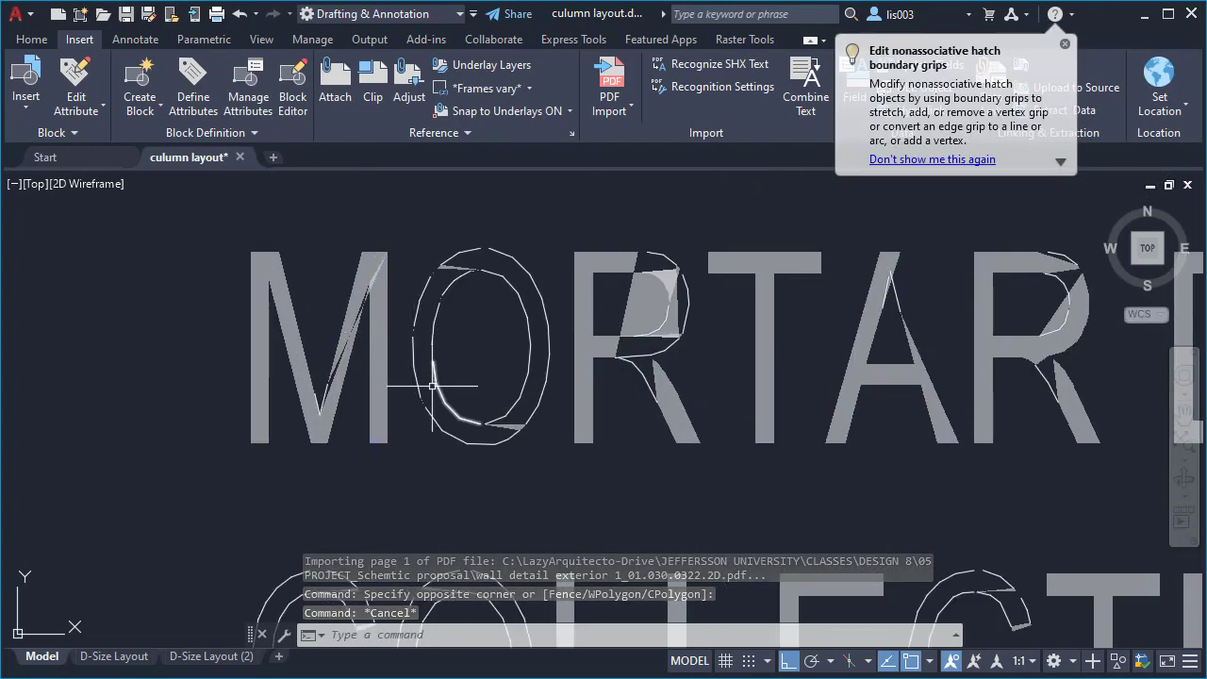
Try Recognize SHX Text on the MORTAR DROPPING lettering and dismiss the no-matches report
left_click(582, 418)
key("Escape")
scroll(514, 453, "down", 3)
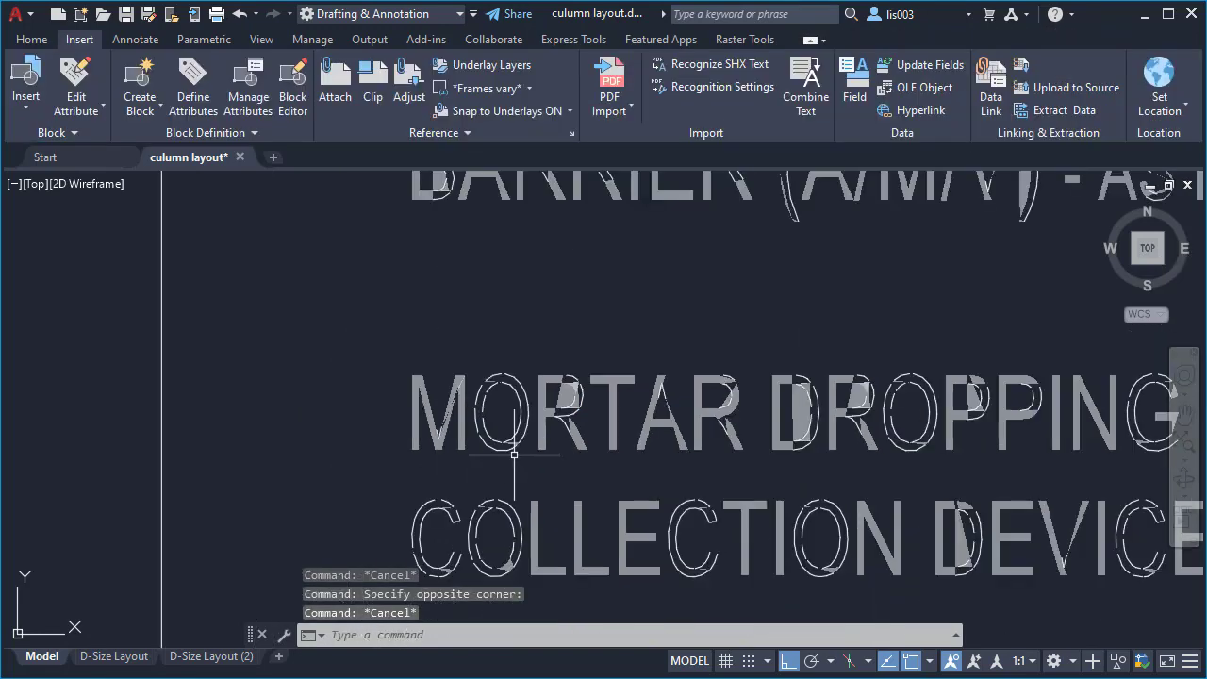
left_click(715, 65)
scroll(538, 356, "down", 2)
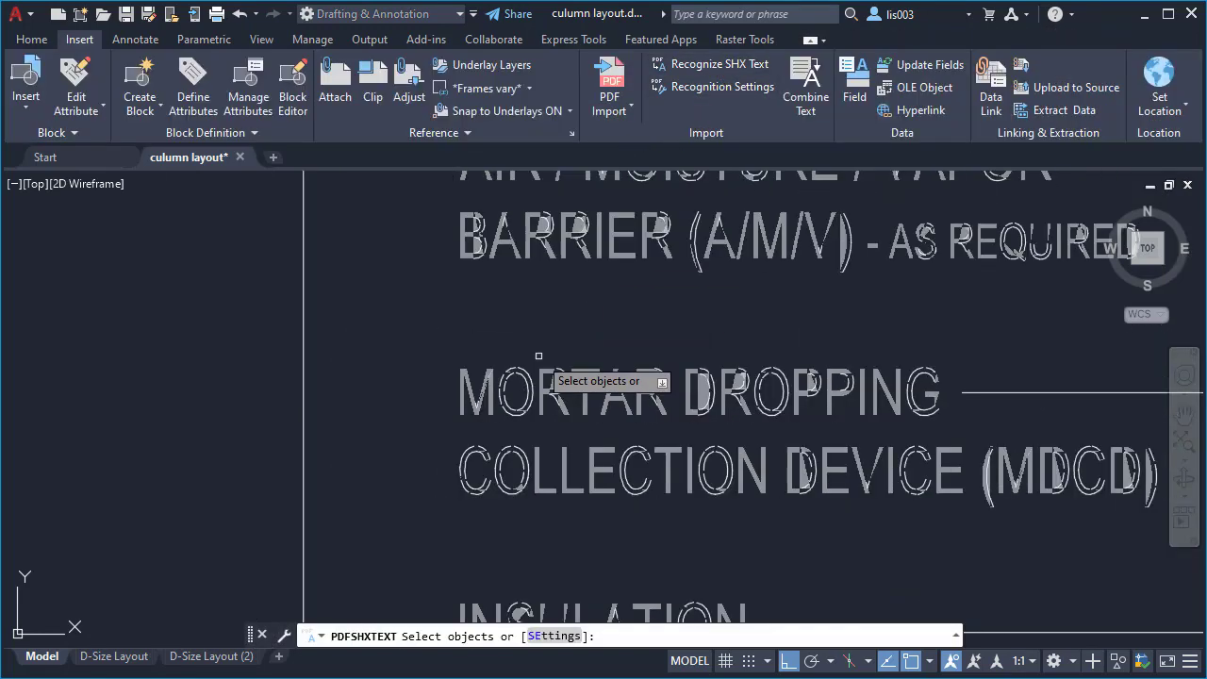
left_click(951, 423)
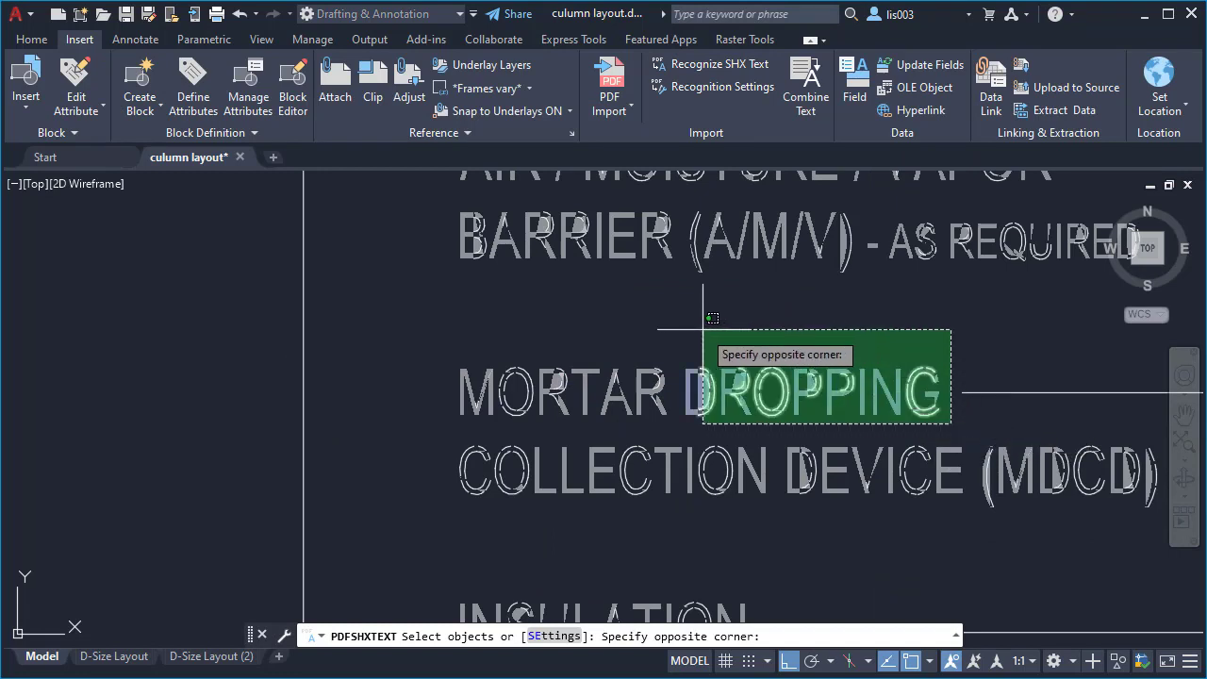
left_click(434, 350)
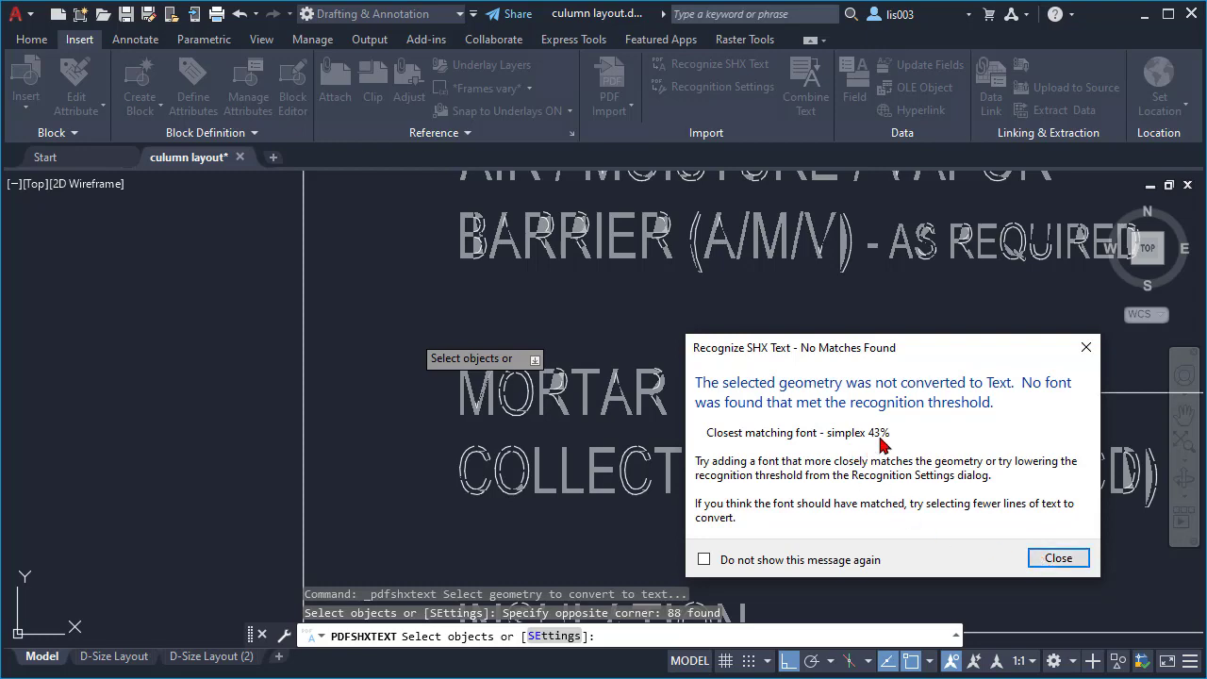
left_click(1057, 559)
Lower the SHX text recognition threshold to 40% in Recognition Settings
scroll(839, 387, "up", 4)
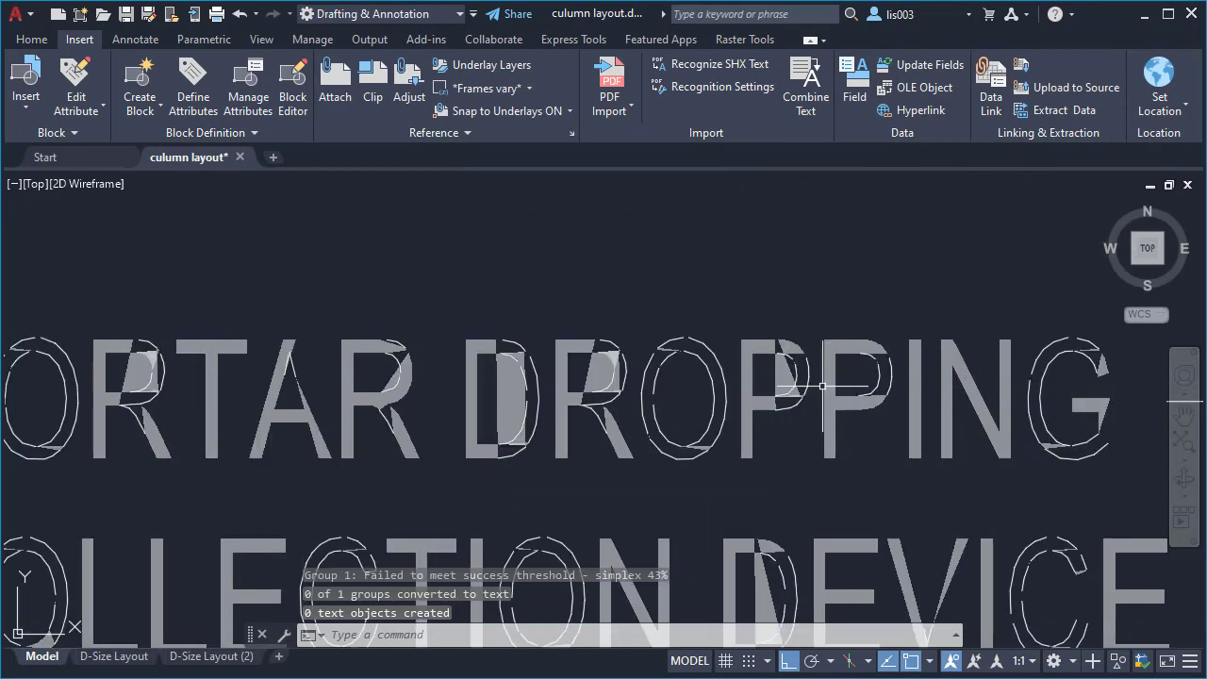
left_click(715, 396)
key("Escape")
left_click(564, 415)
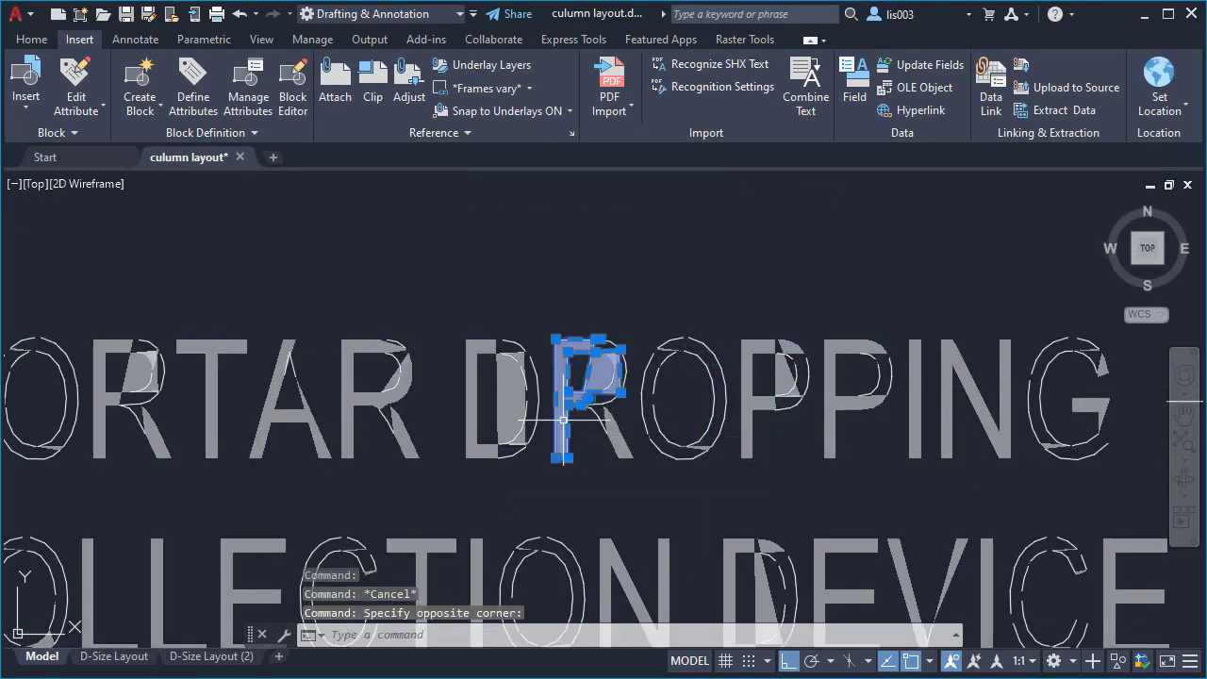
key("Escape")
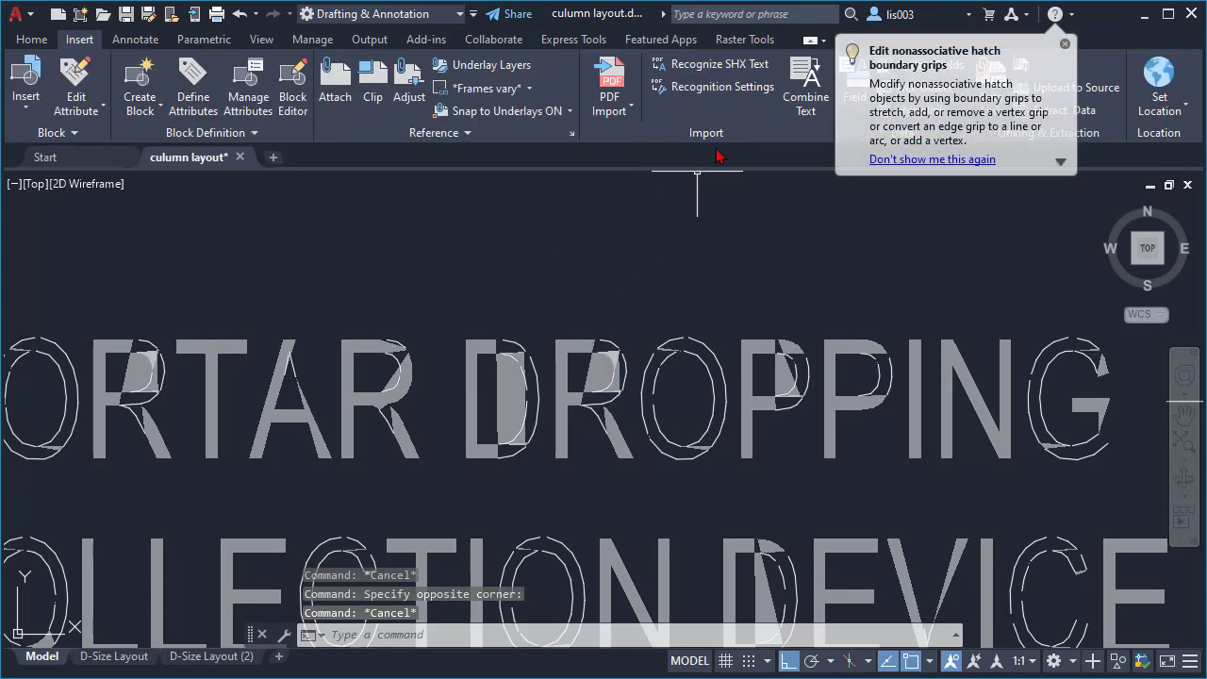
left_click(740, 68)
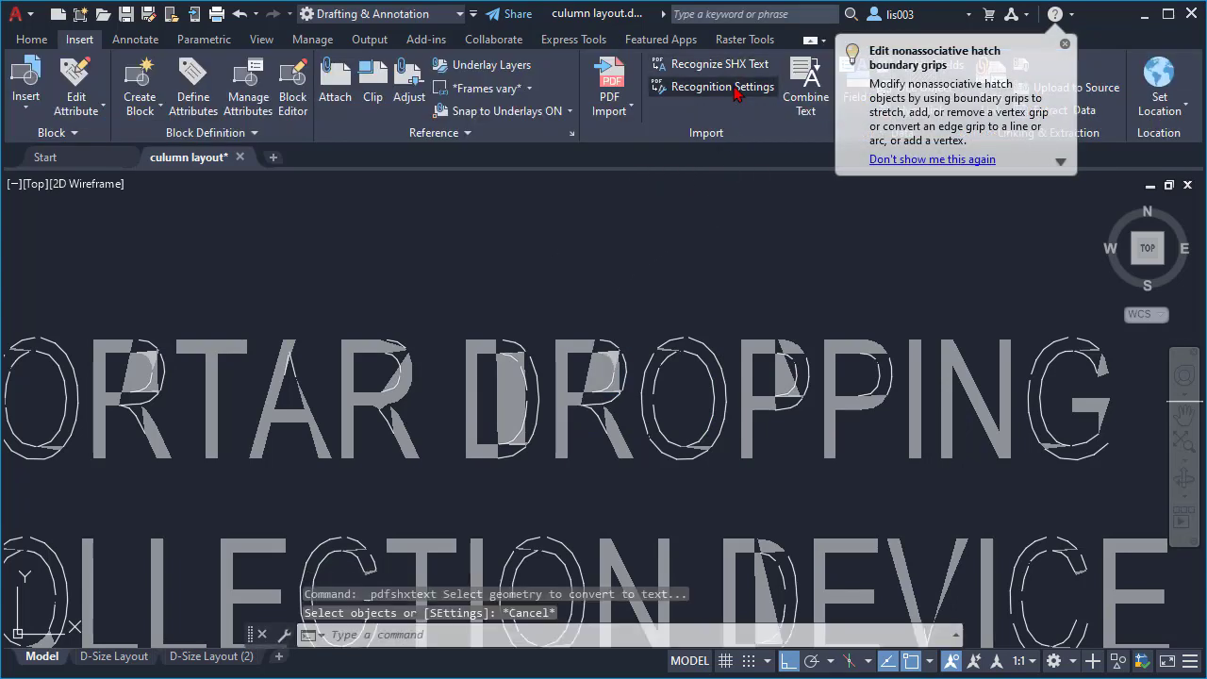
left_click(726, 87)
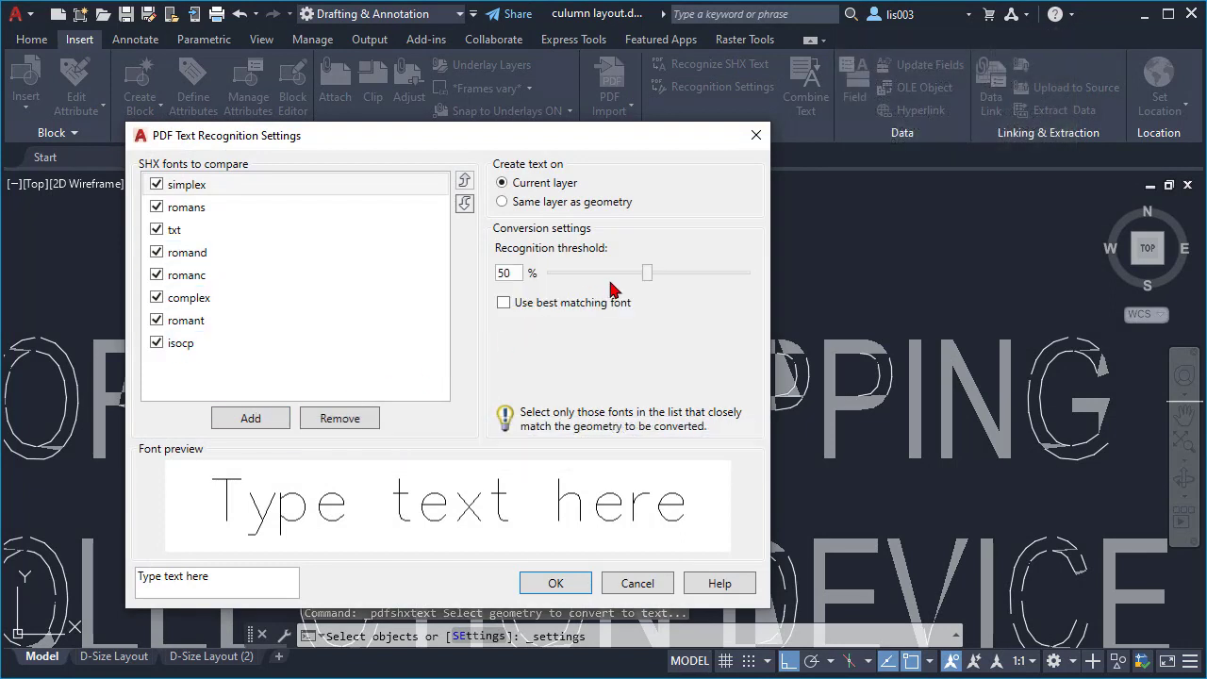
left_click_drag(649, 277, 639, 281)
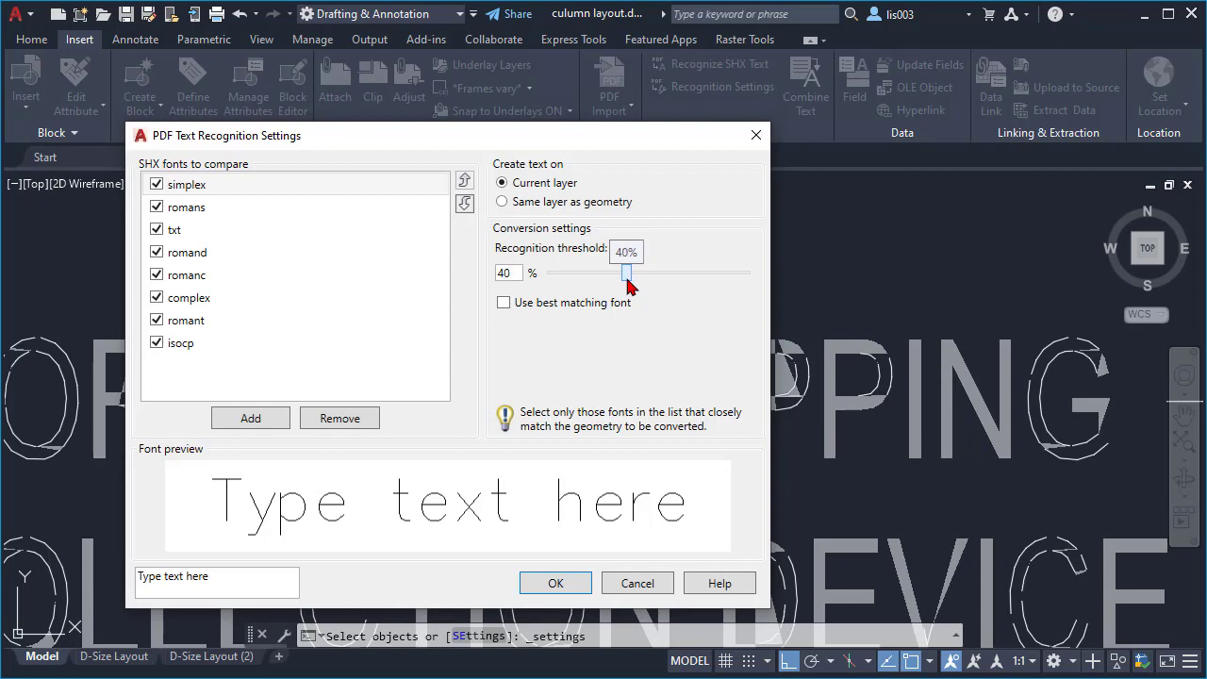
left_click(569, 583)
scroll(733, 385, "down", 2)
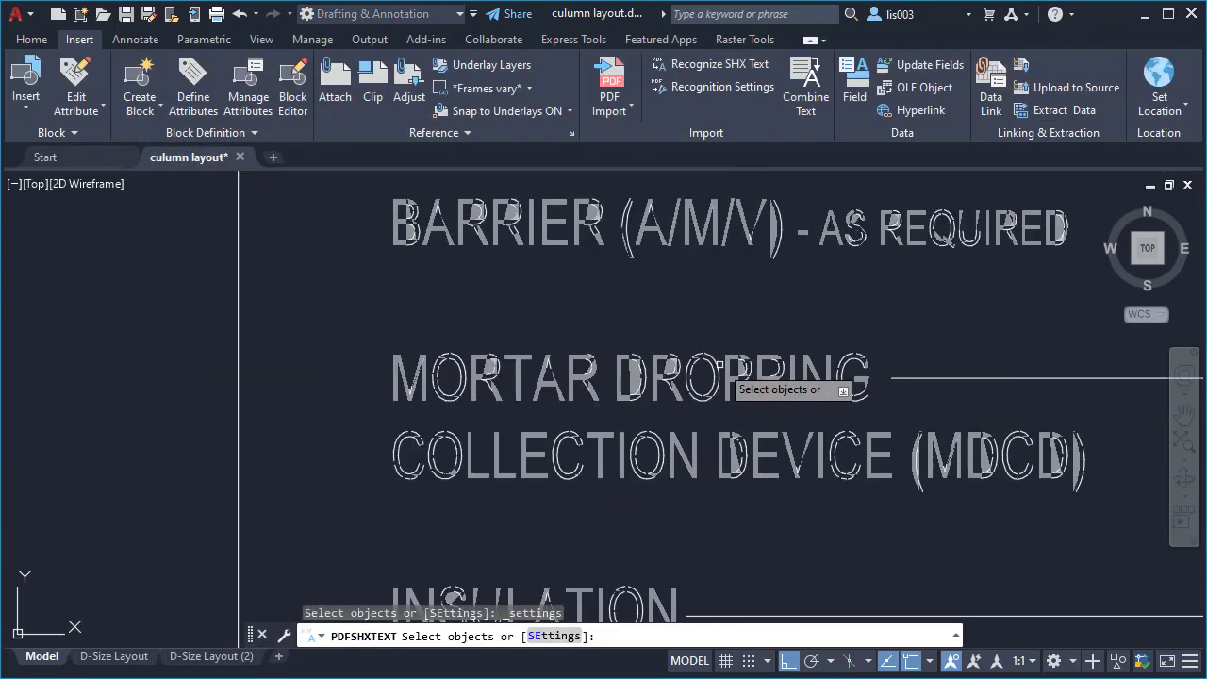
Window-select MORTAR DROPPING to convert it to text and dismiss the success report
left_click(866, 407)
left_click(369, 318)
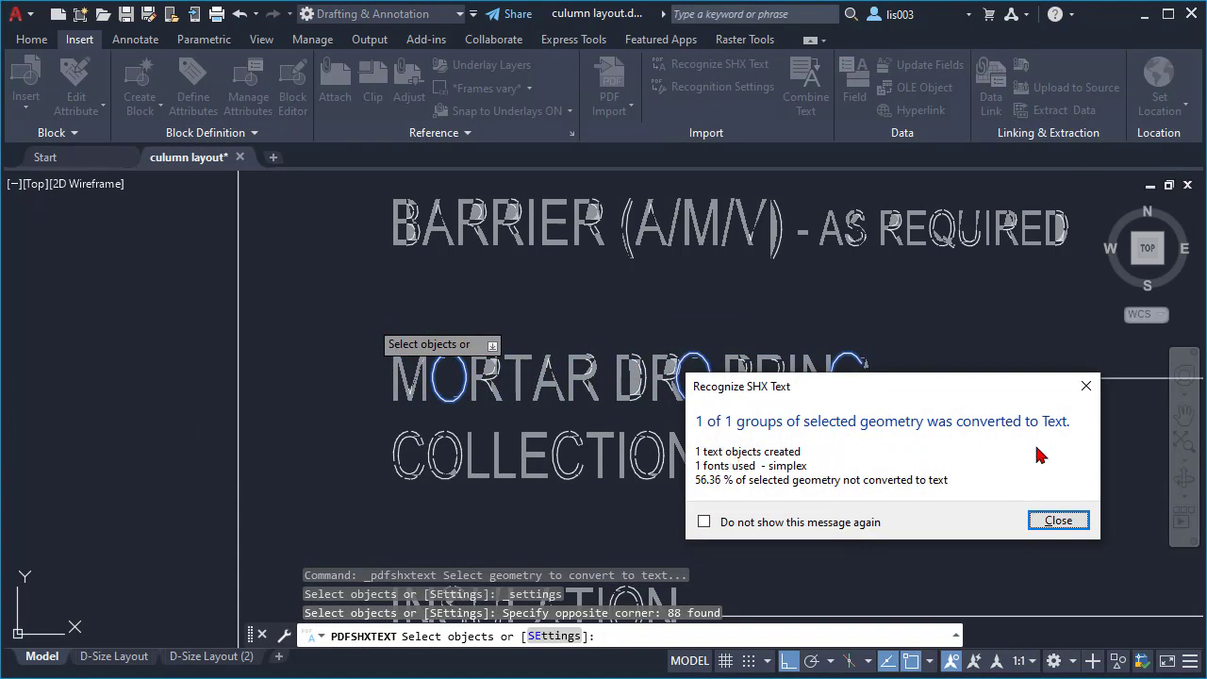
left_click(1059, 524)
scroll(429, 394, "up", 4)
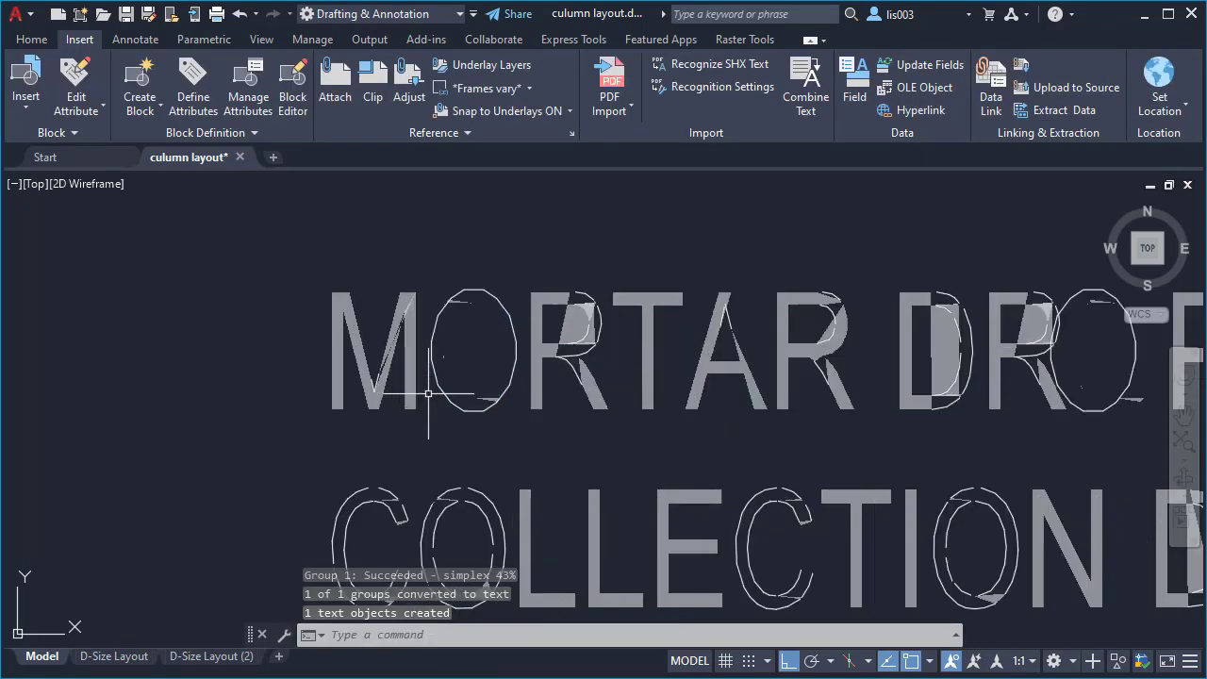
Open the new MORTAR DROPPING MText in the editor and save it
left_click(435, 383)
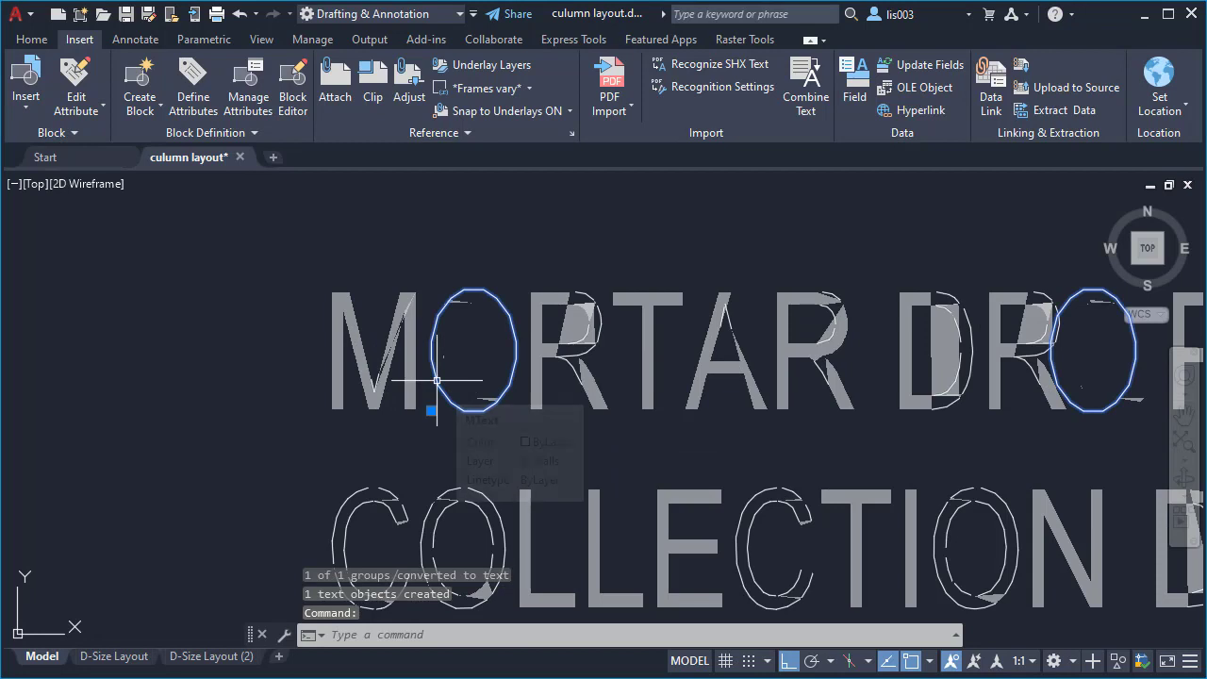
key("Escape")
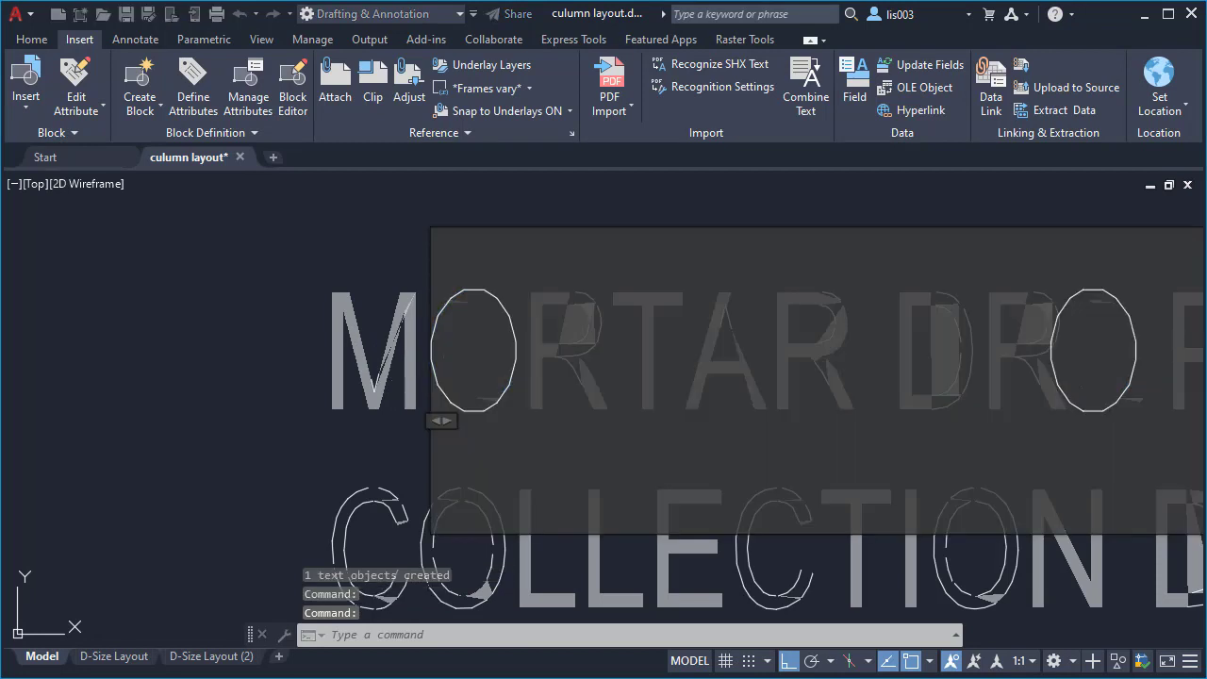
key("Escape")
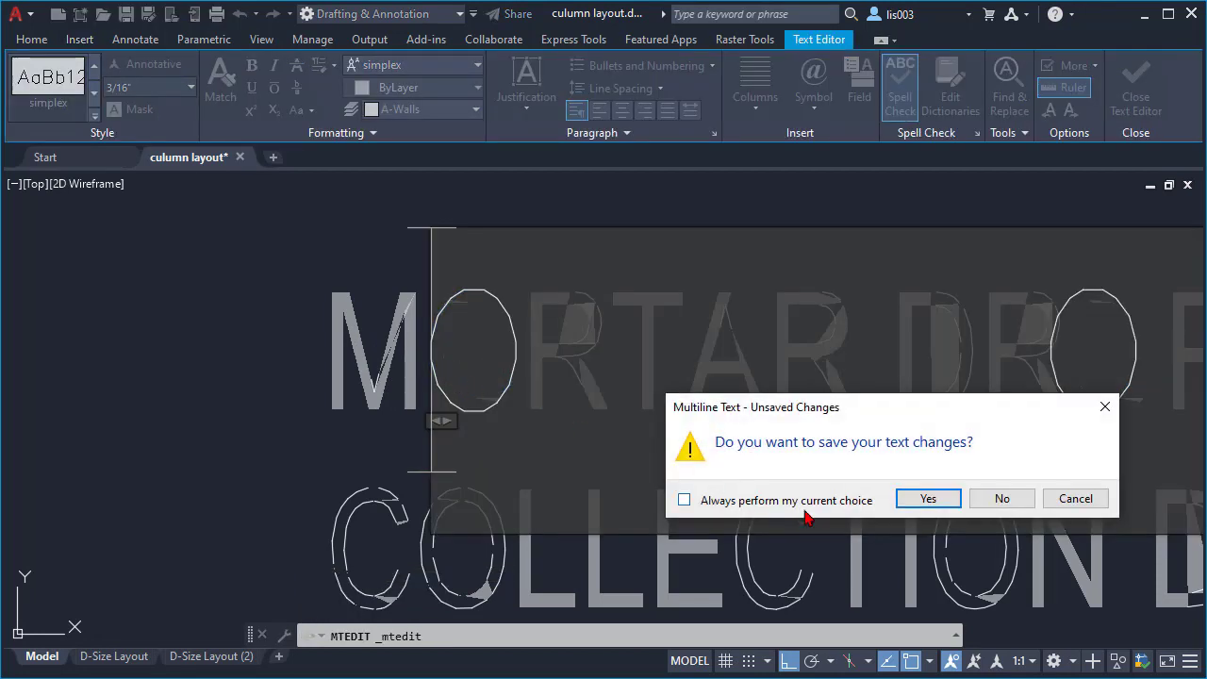
left_click(1065, 503)
key("Escape")
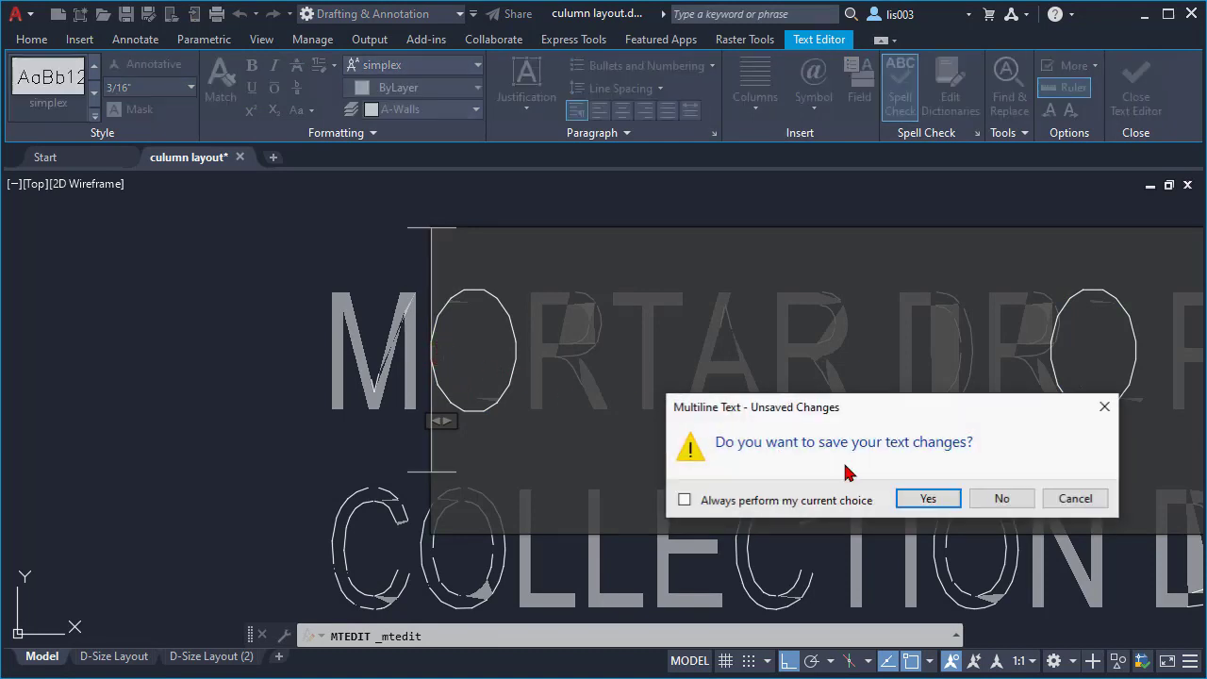
left_click(952, 506)
Select the converted text, then inspect the R letter's fill hatch
left_click(597, 340)
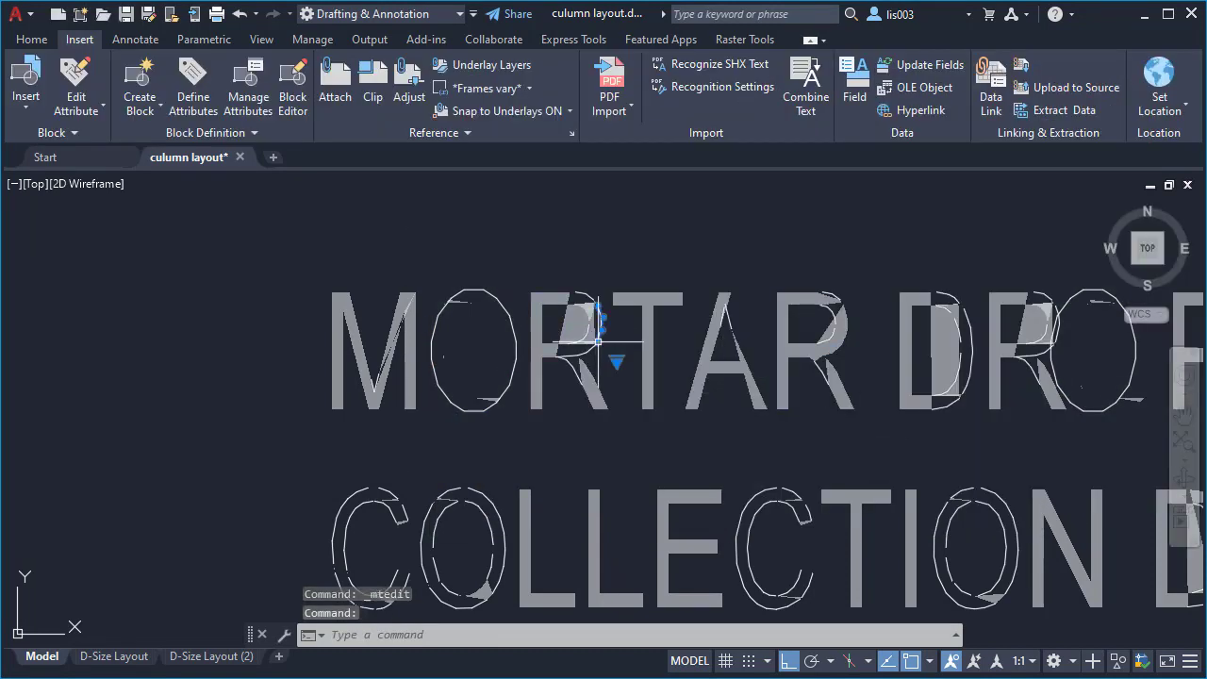
scroll(560, 324, "up", 5)
key("Escape")
left_click(733, 287)
left_click(498, 277)
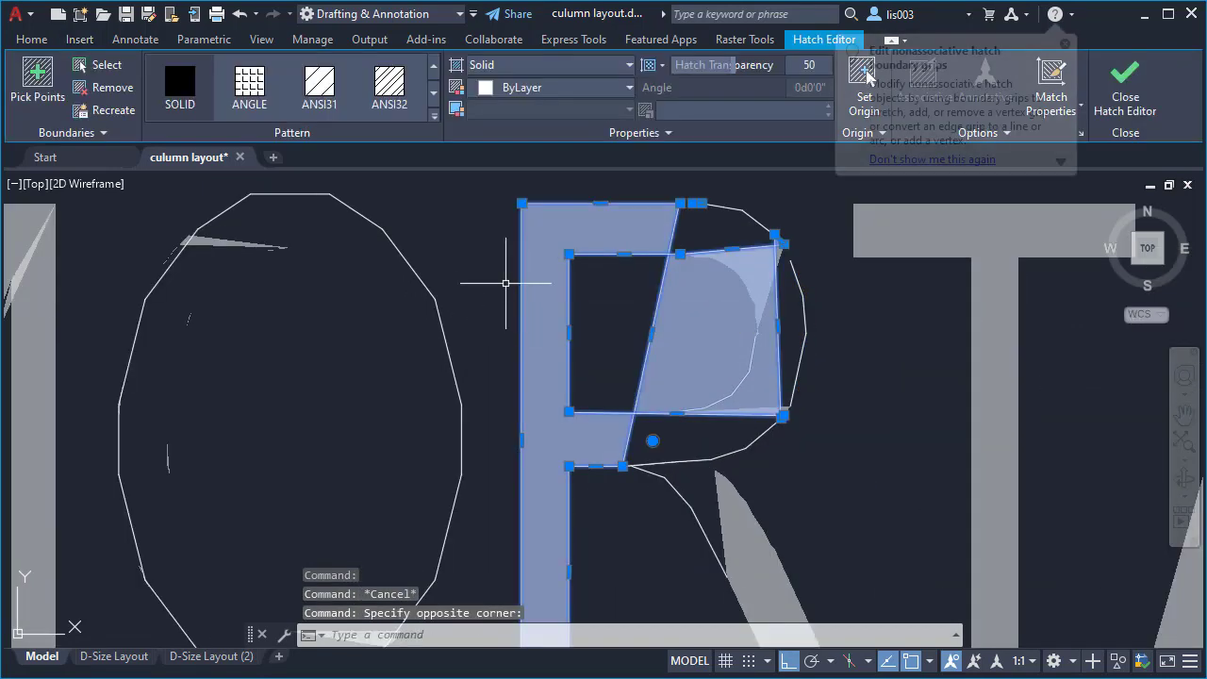
scroll(497, 348, "down", 7)
key("Escape")
Inspect the T letter's fill hatch and its properties
left_click(580, 351)
left_click(563, 307)
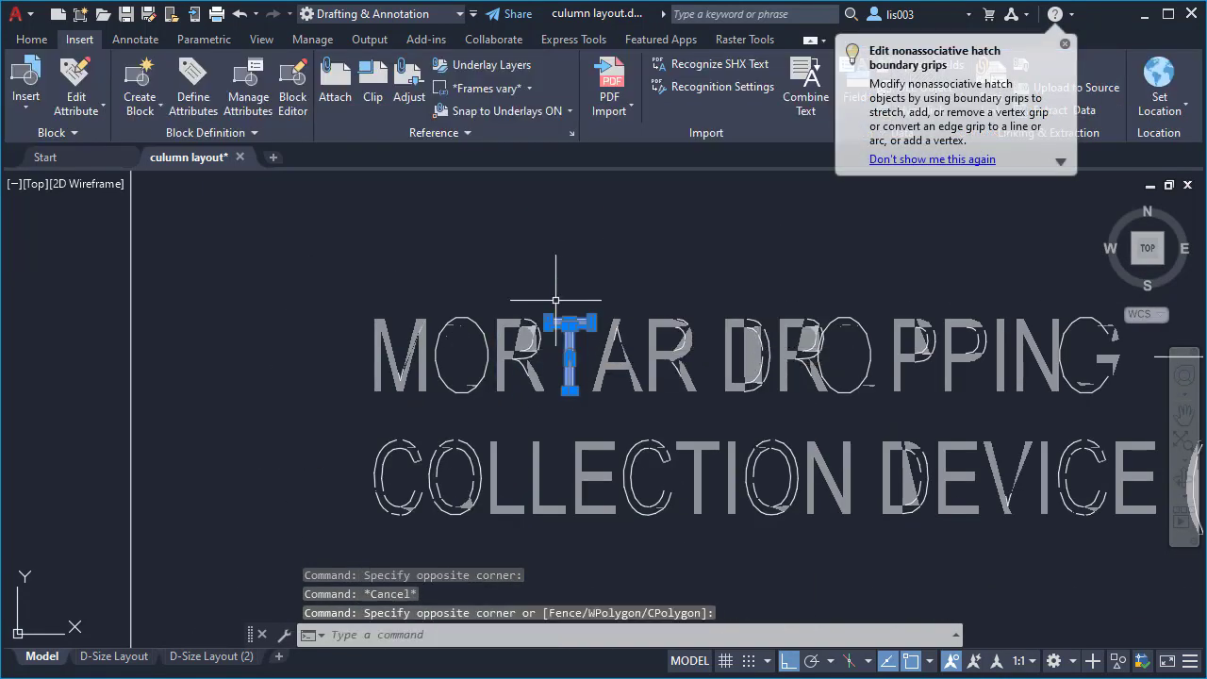
scroll(570, 332, "up", 5)
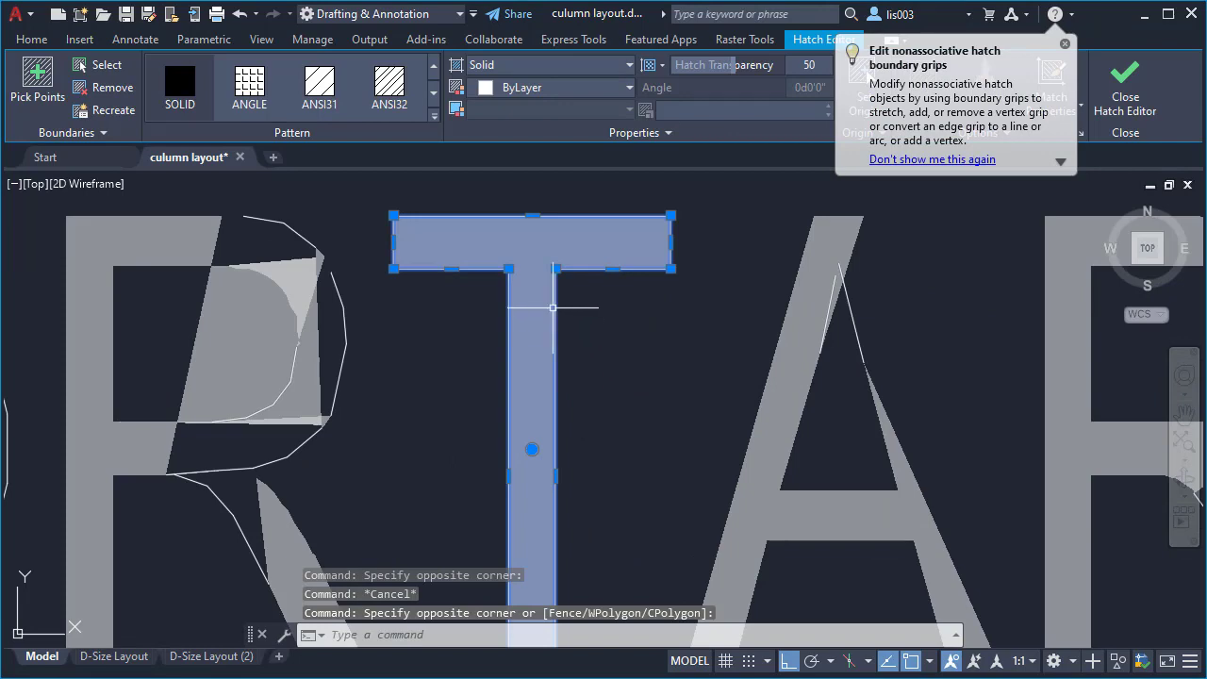
key("Escape")
left_click(553, 307)
left_click(551, 304)
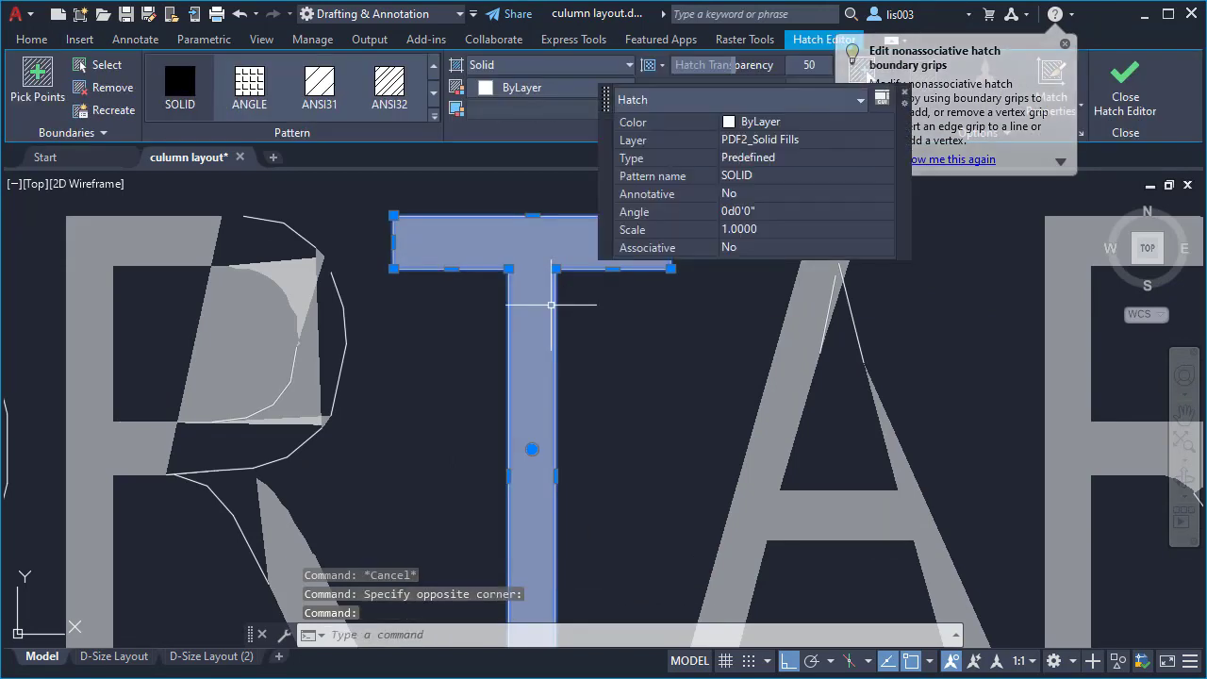
key("Escape")
scroll(409, 480, "down", 10)
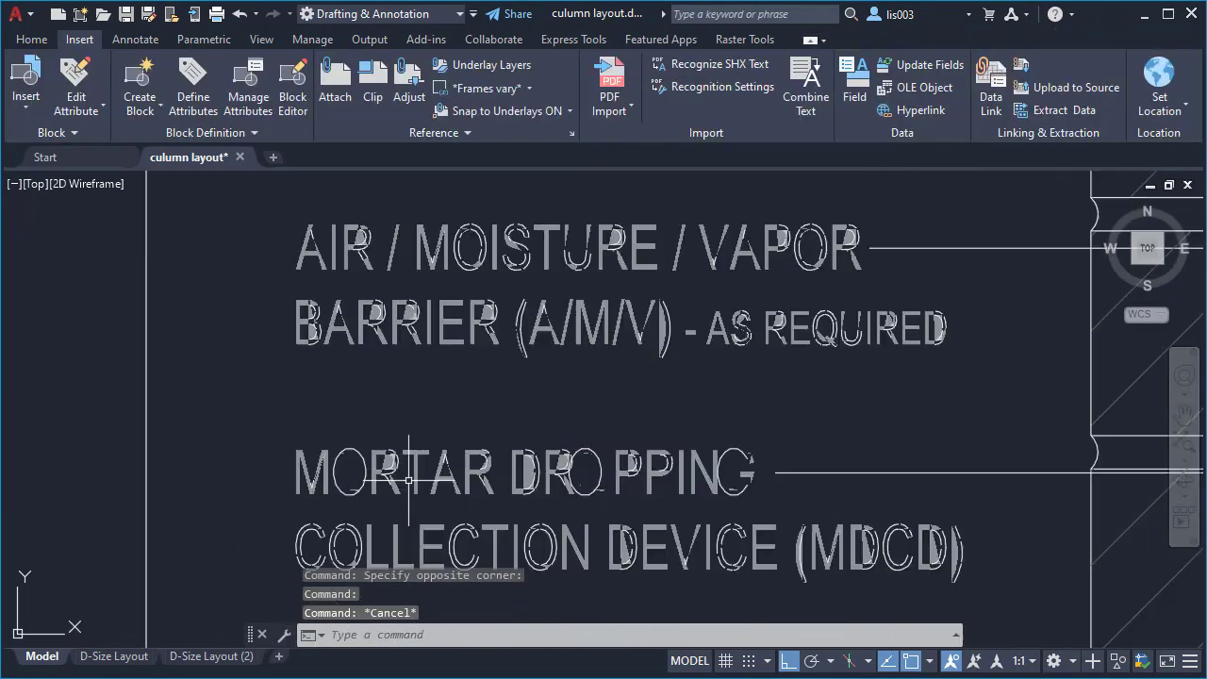
Start single-line TEXT and bring the A/M/V and Grout Fill callouts into view
scroll(408, 479, "down", 6)
key("Escape")
type("T")
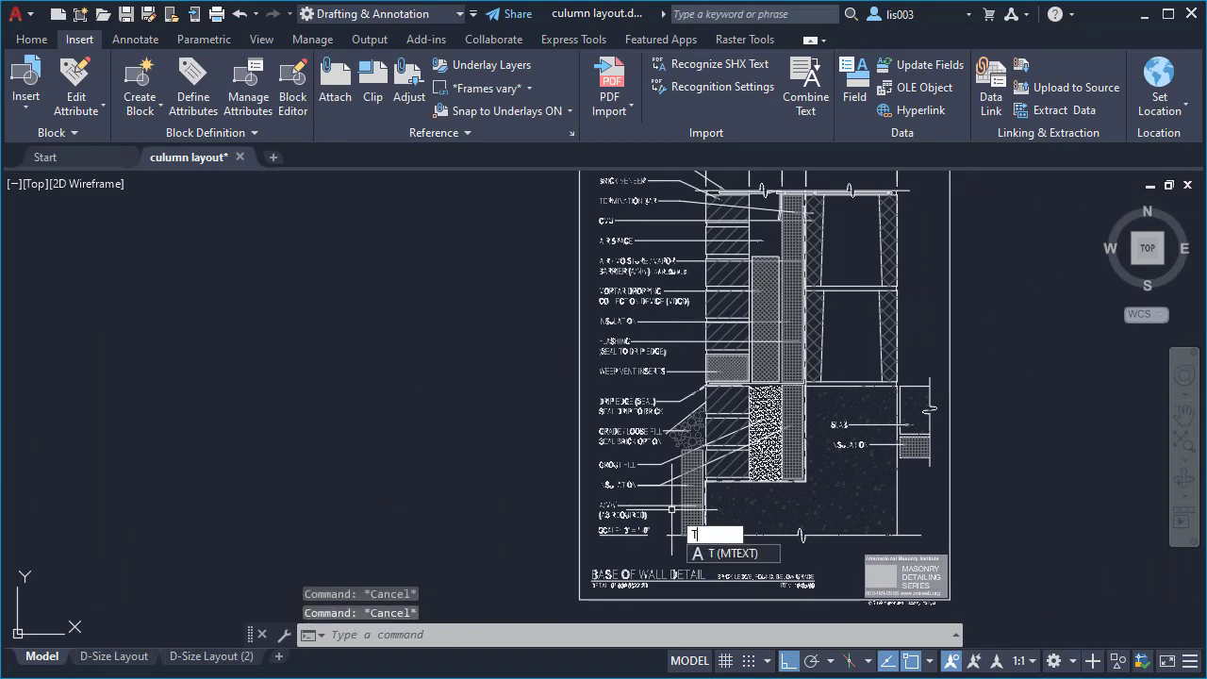
type("e")
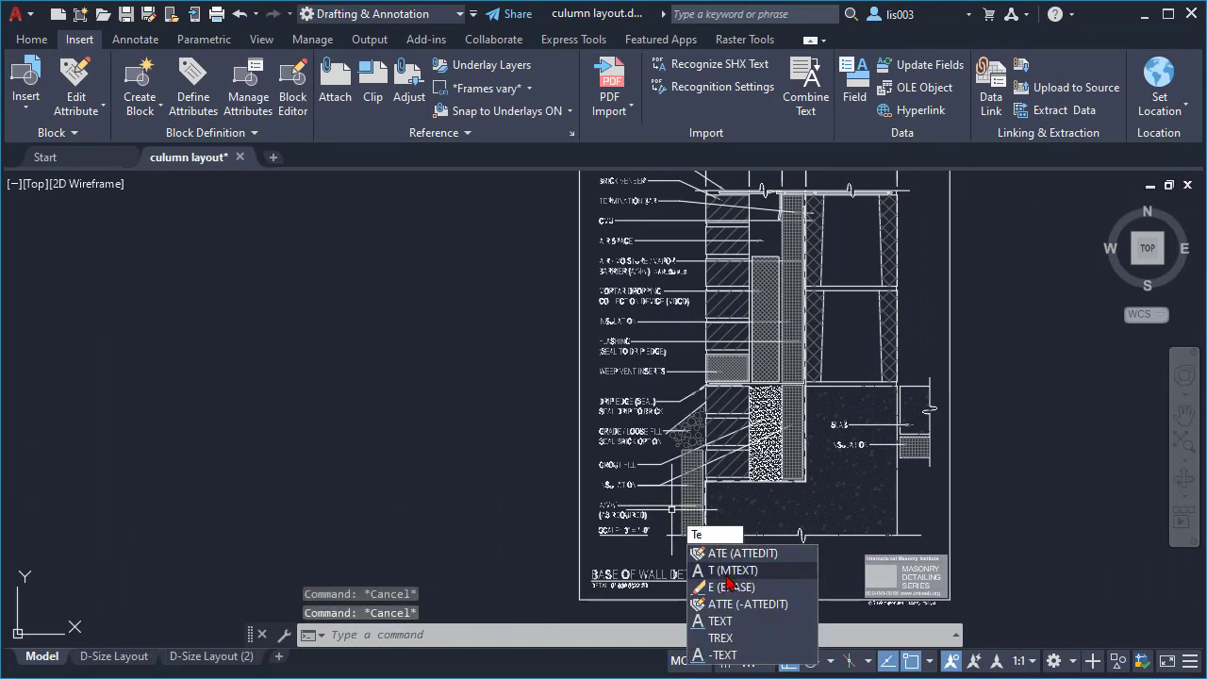
type("xt")
key("Return")
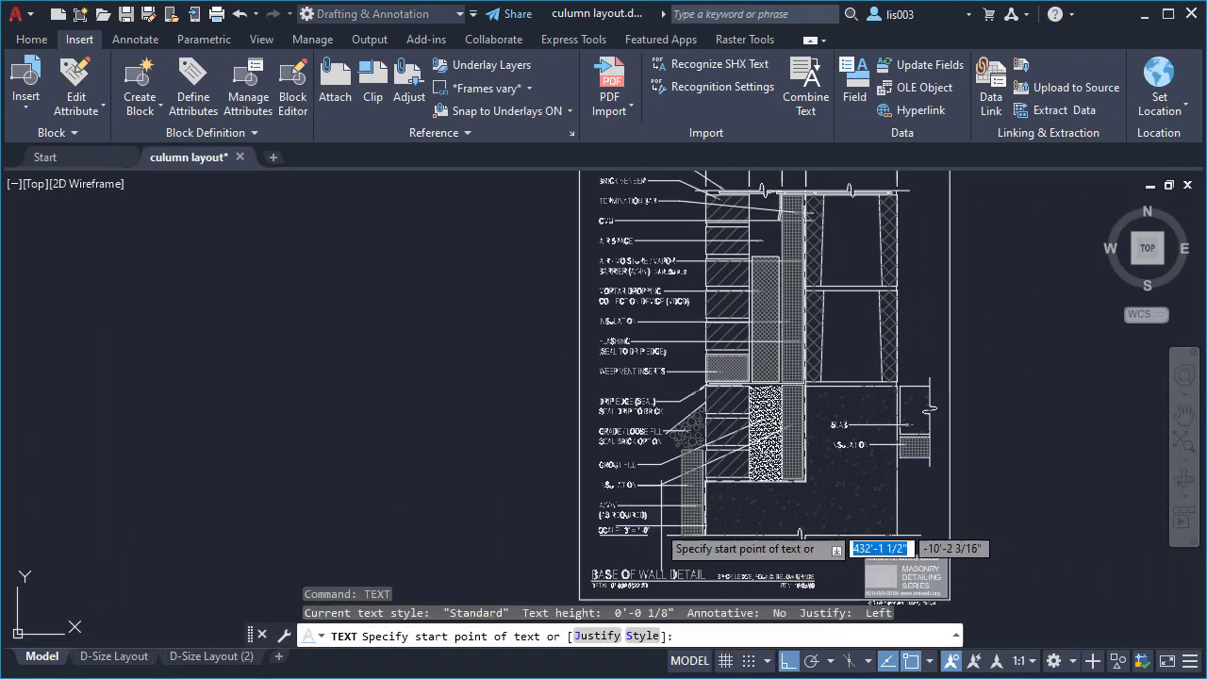
scroll(609, 505, "up", 8)
middle_click_drag(412, 416, 567, 406)
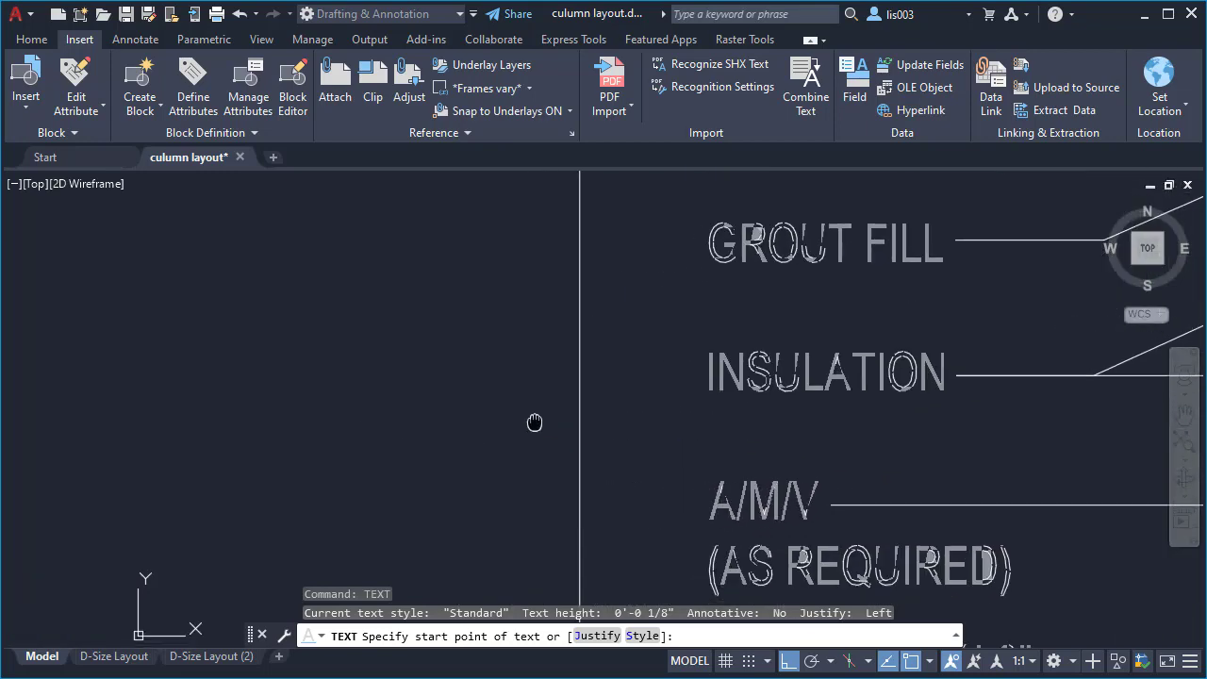
scroll(601, 344, "down", 4)
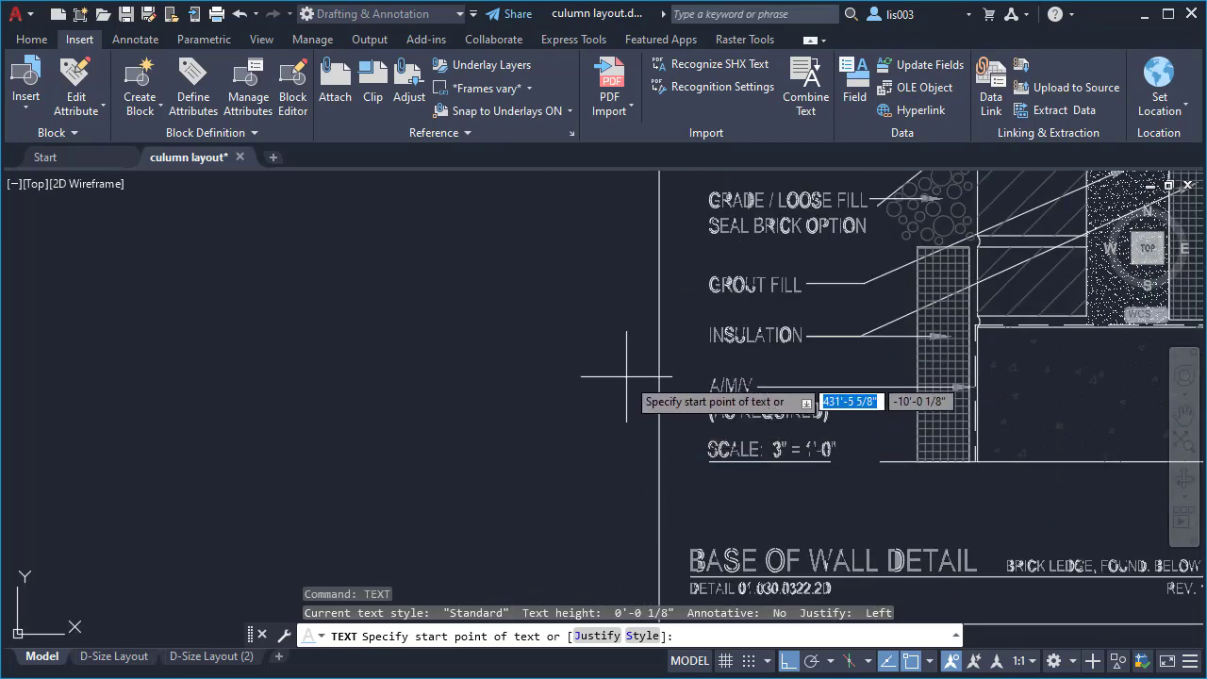
scroll(626, 378, "up", 3)
middle_click_drag(676, 425, 506, 497)
scroll(539, 493, "up", 2)
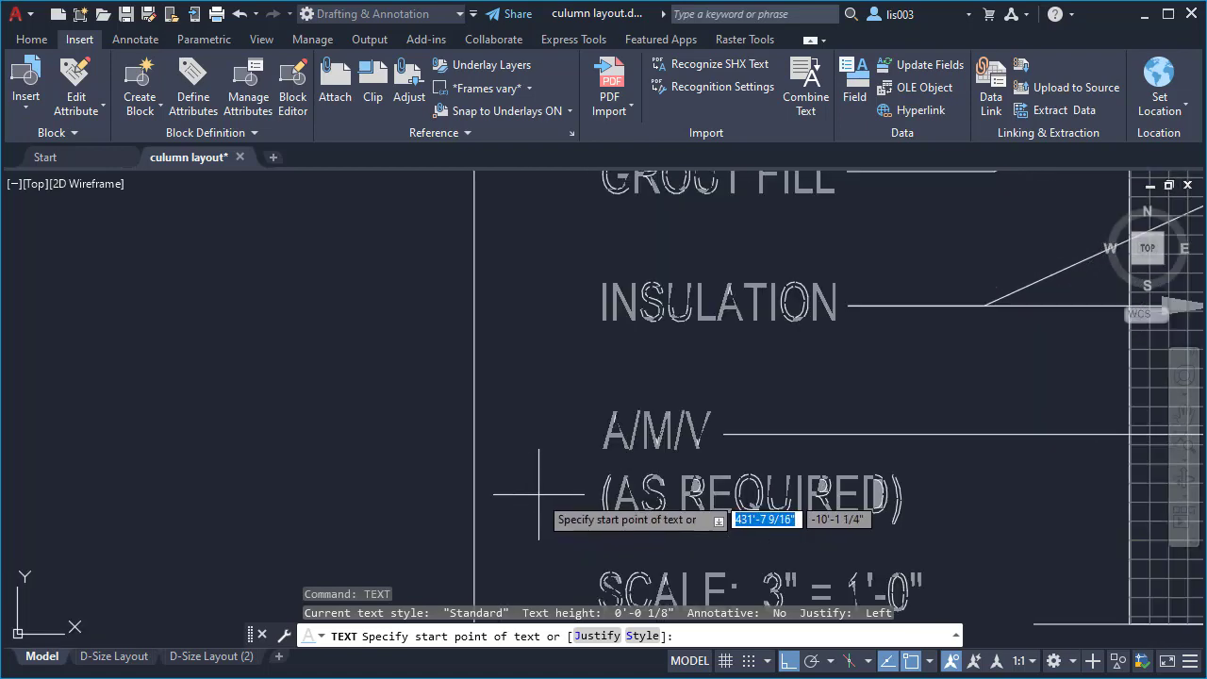
scroll(539, 493, "up", 2)
scroll(787, 438, "down", 4)
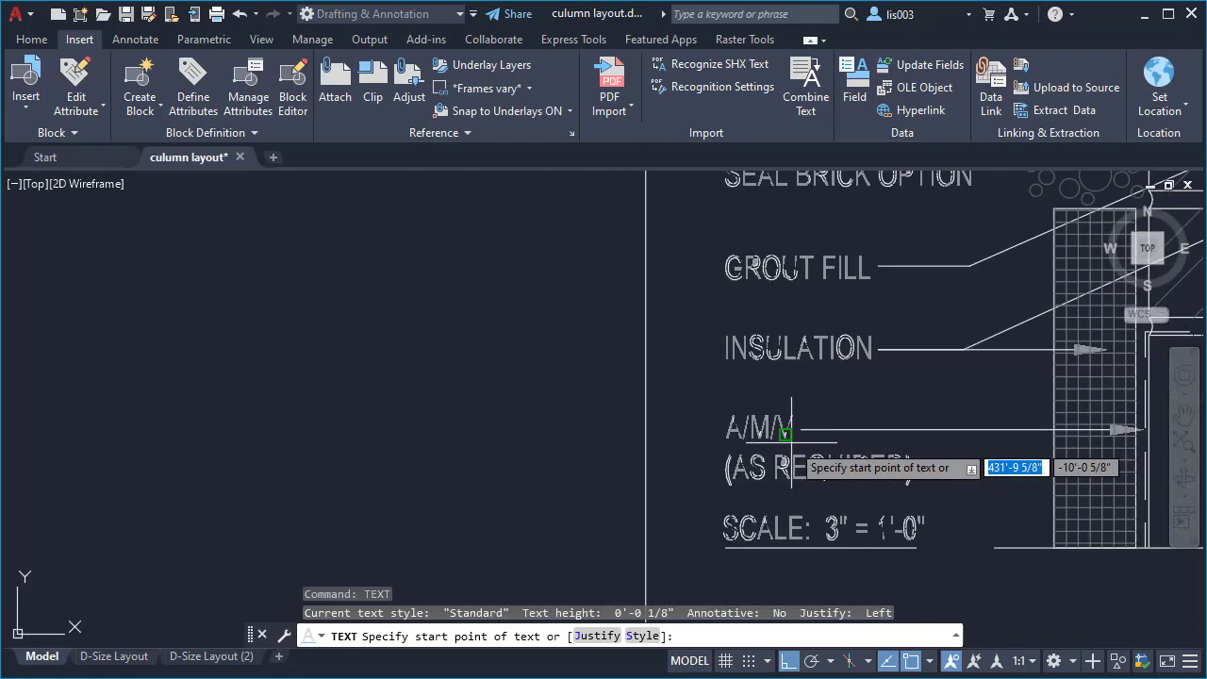
scroll(785, 446, "down", 2)
Start the text left of the detail at default height and rotation, entering AMW
left_click(547, 449)
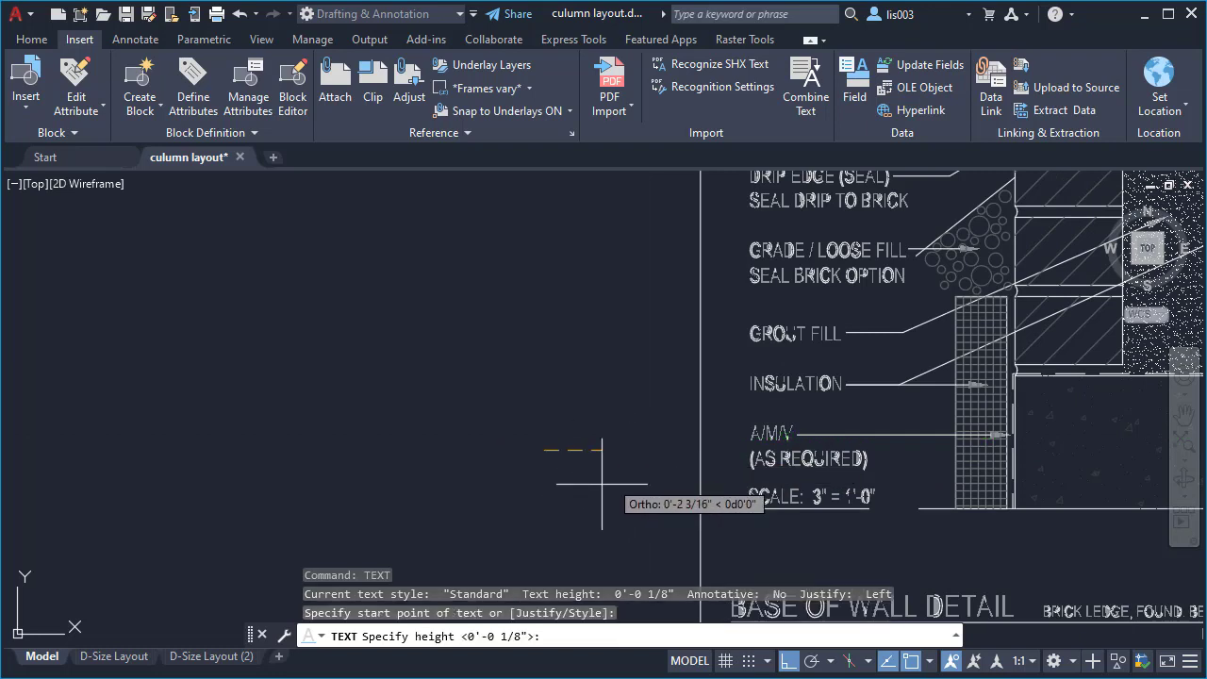
key("Return")
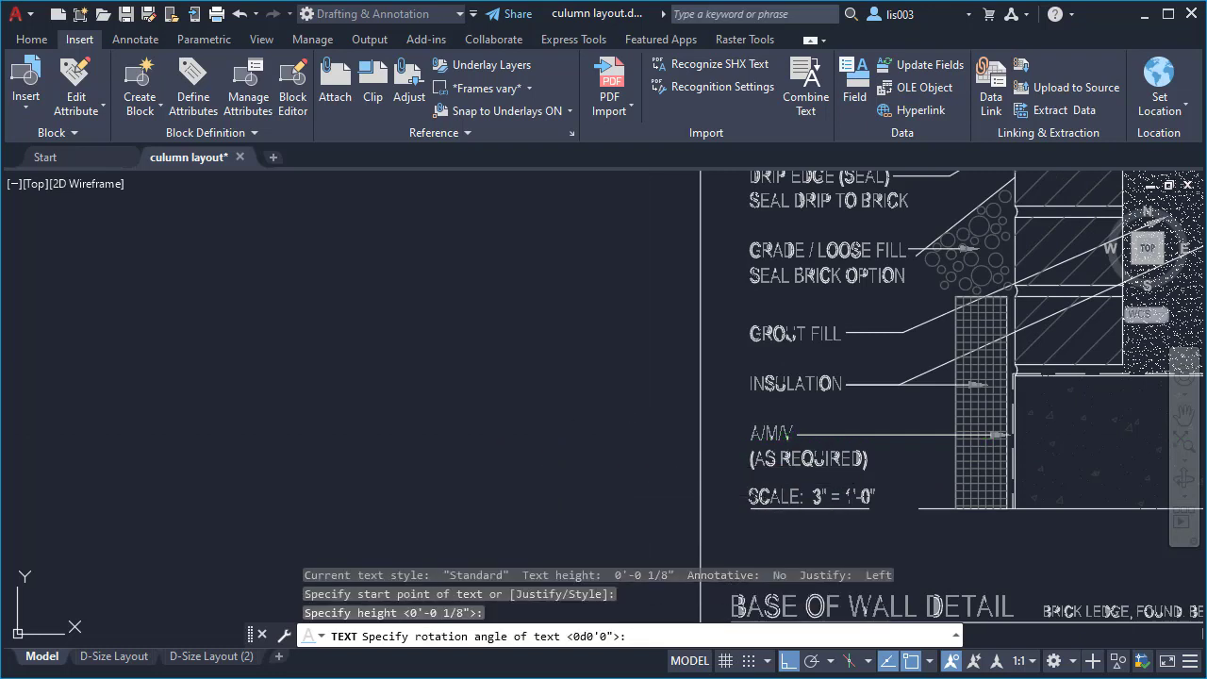
key("Return")
type("a")
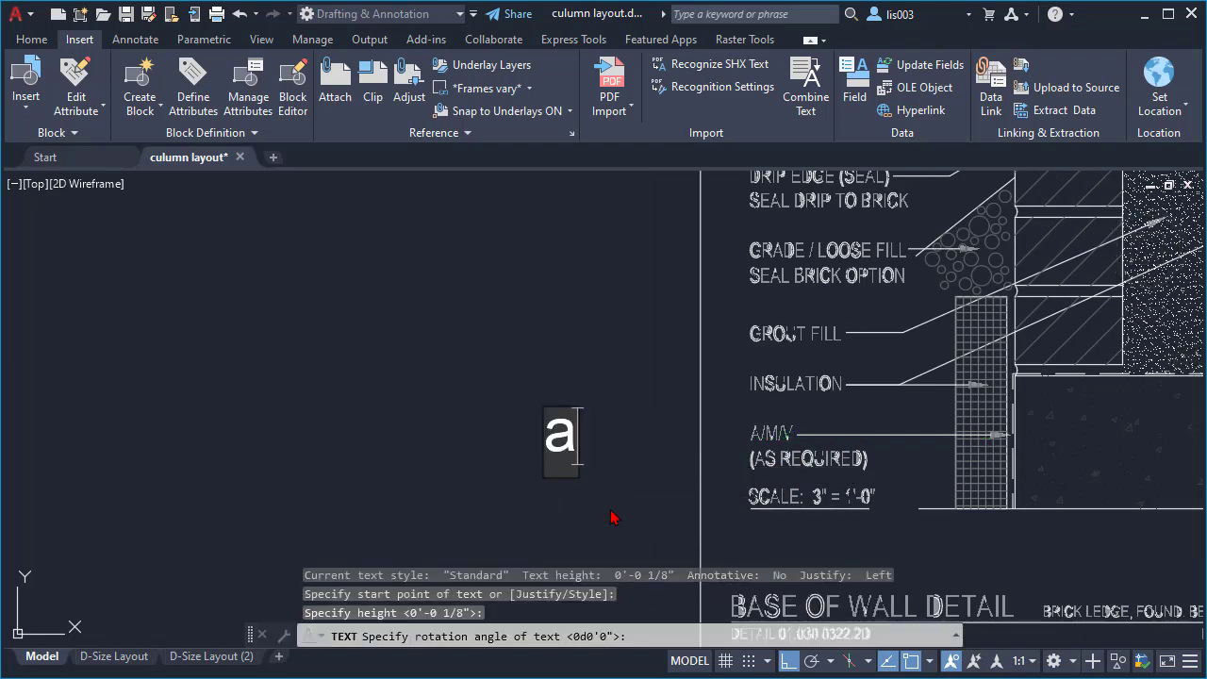
key("BackSpace")
type("AMW")
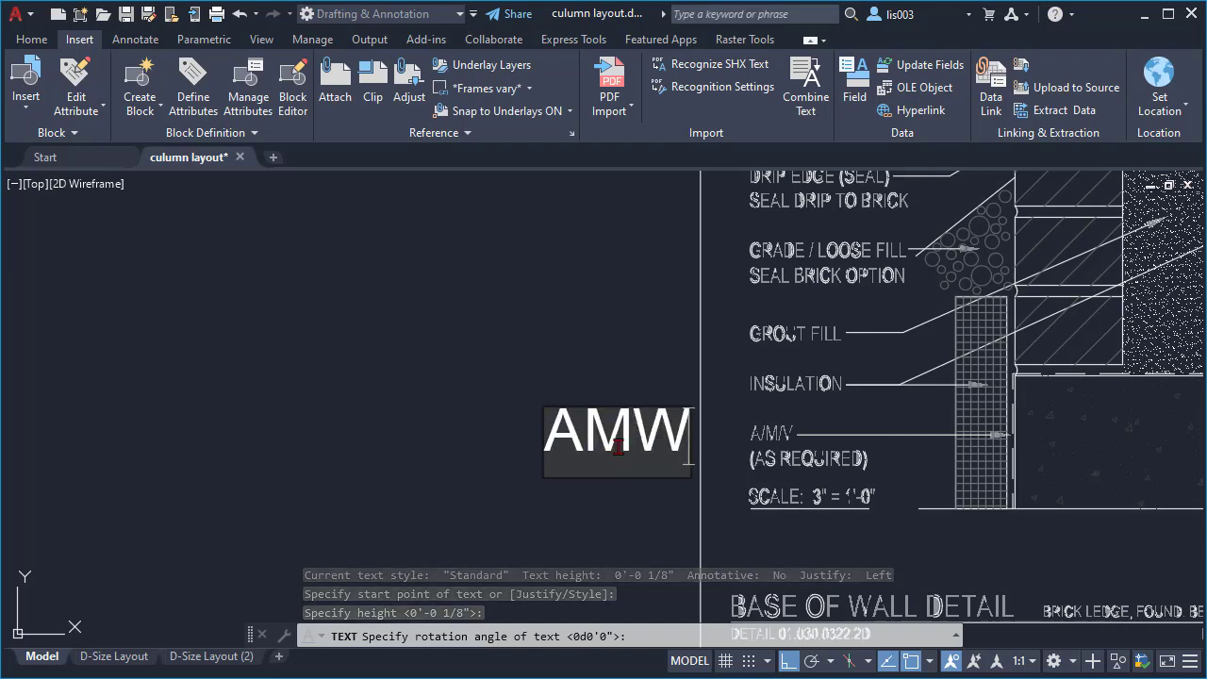
Insert slashes between the letters so the label reads A/M/W, then finish
scroll(732, 449, "up", 4)
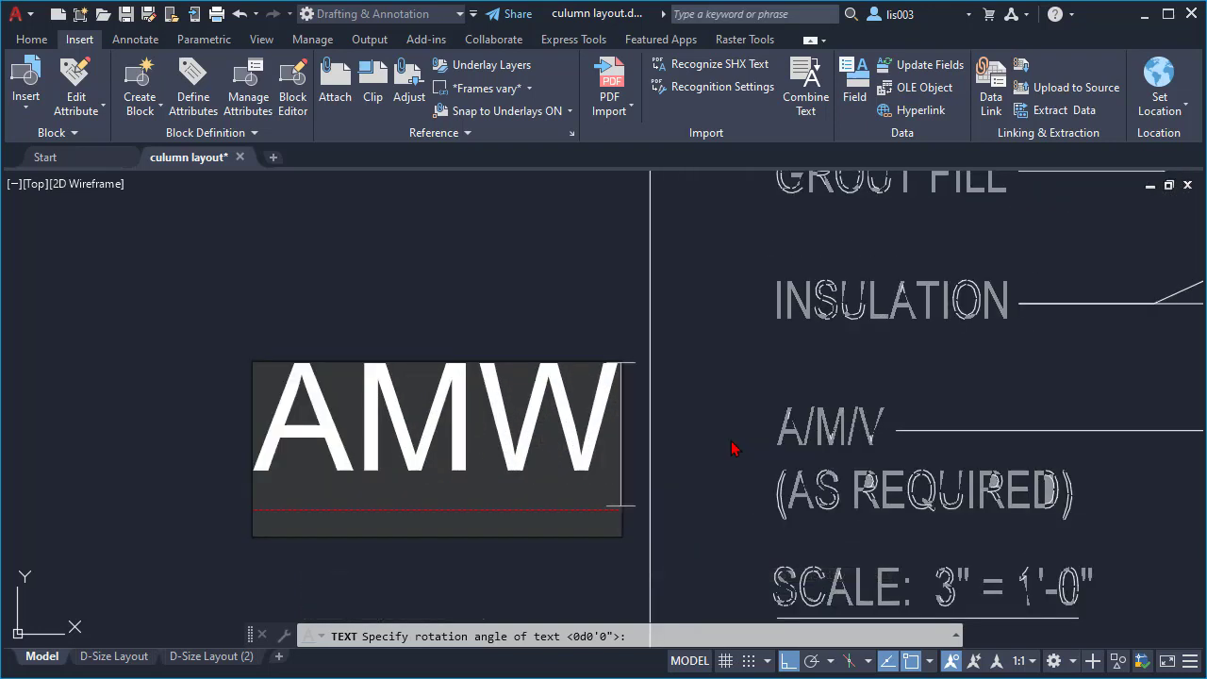
left_click(371, 429)
type("/")
left_click(508, 449)
type("/")
scroll(508, 449, "down", 4)
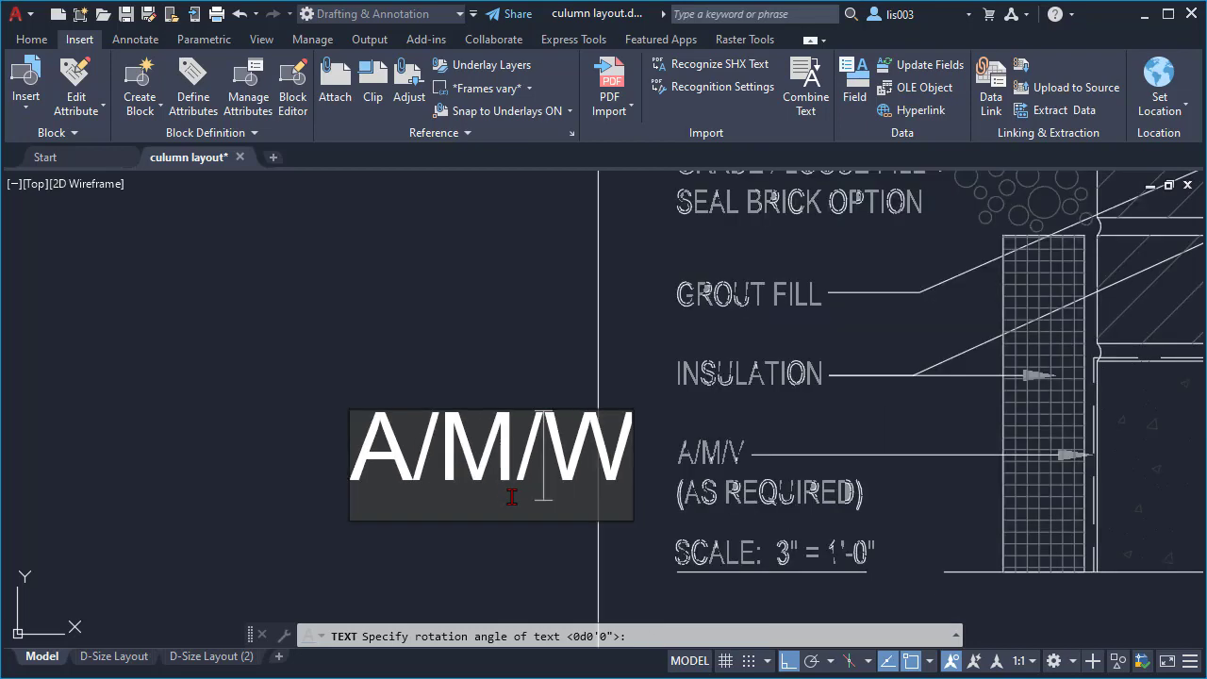
scroll(564, 503, "down", 2)
key("Escape")
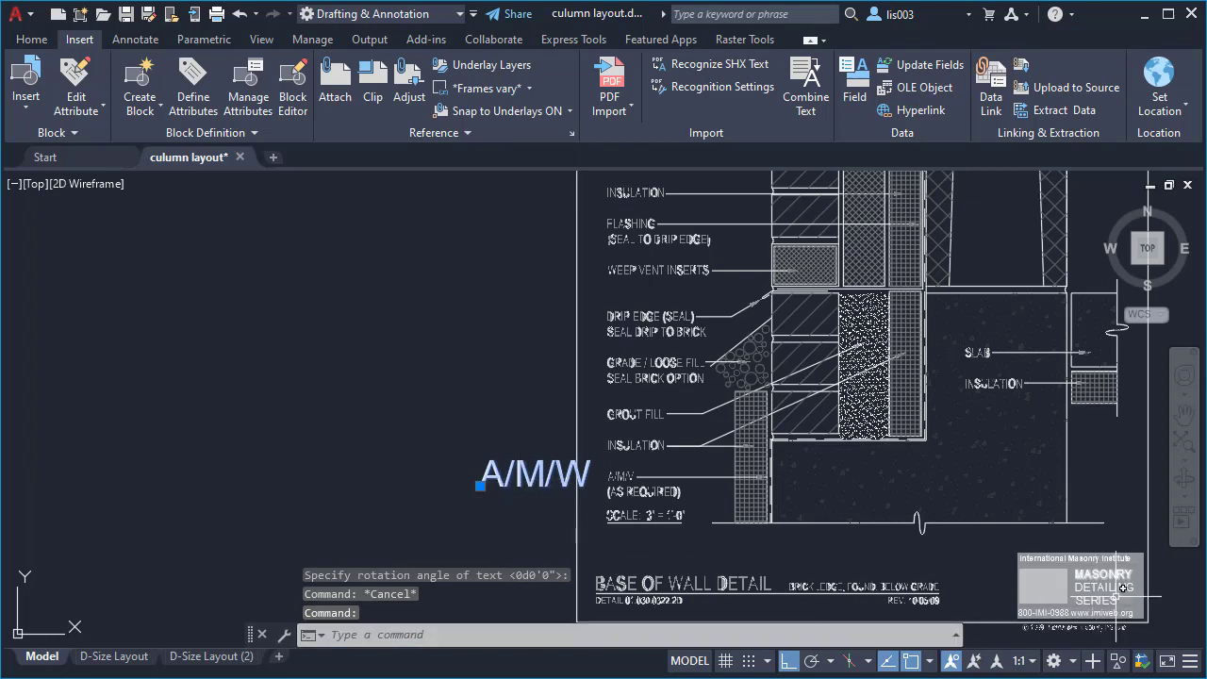
Add Quick Properties to the status bar, turn it on and position its panel
left_click(1190, 661)
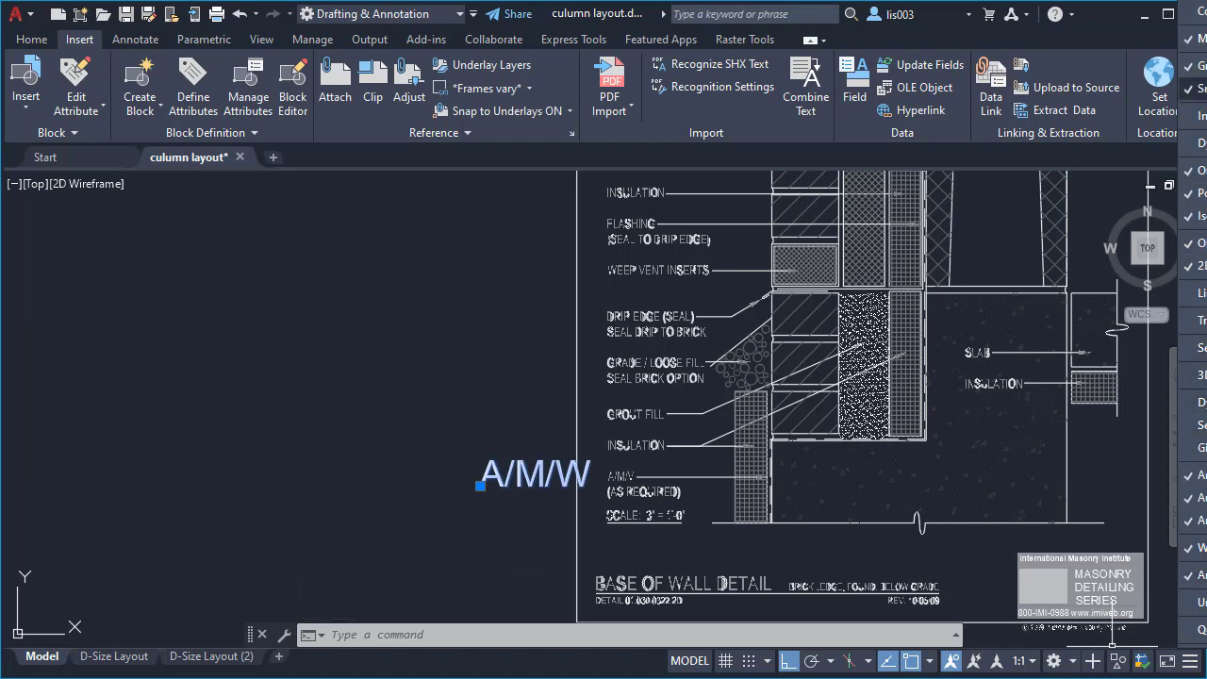
left_click(1200, 631)
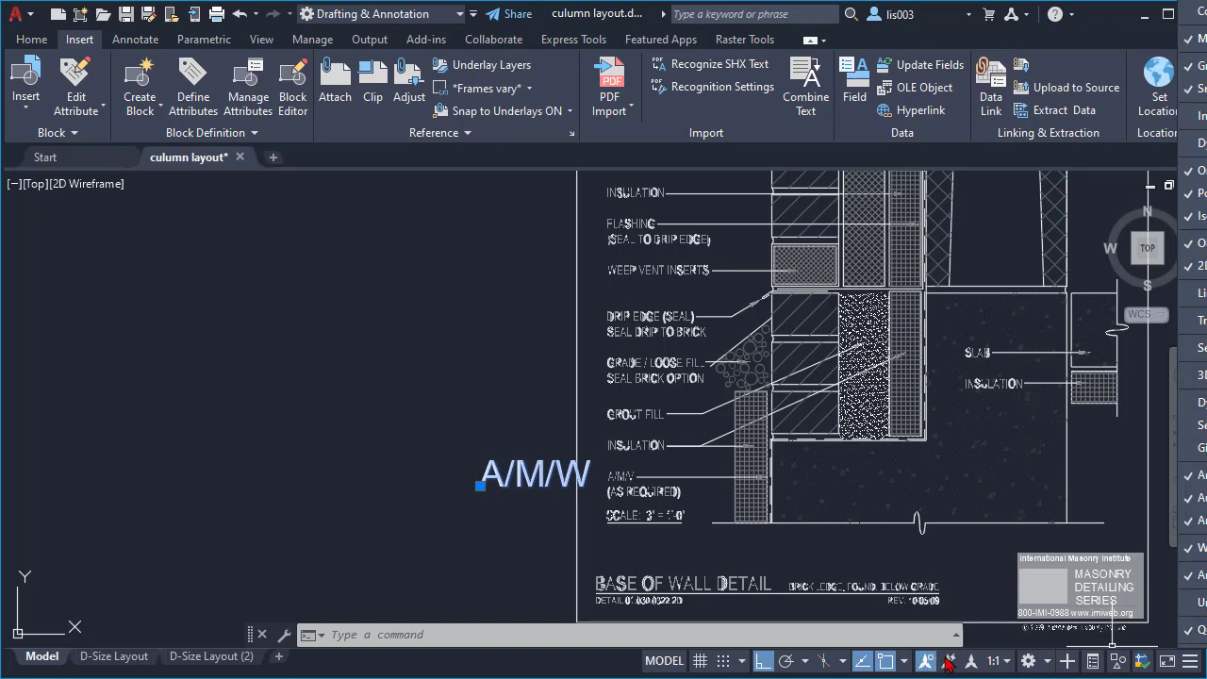
left_click(1092, 661)
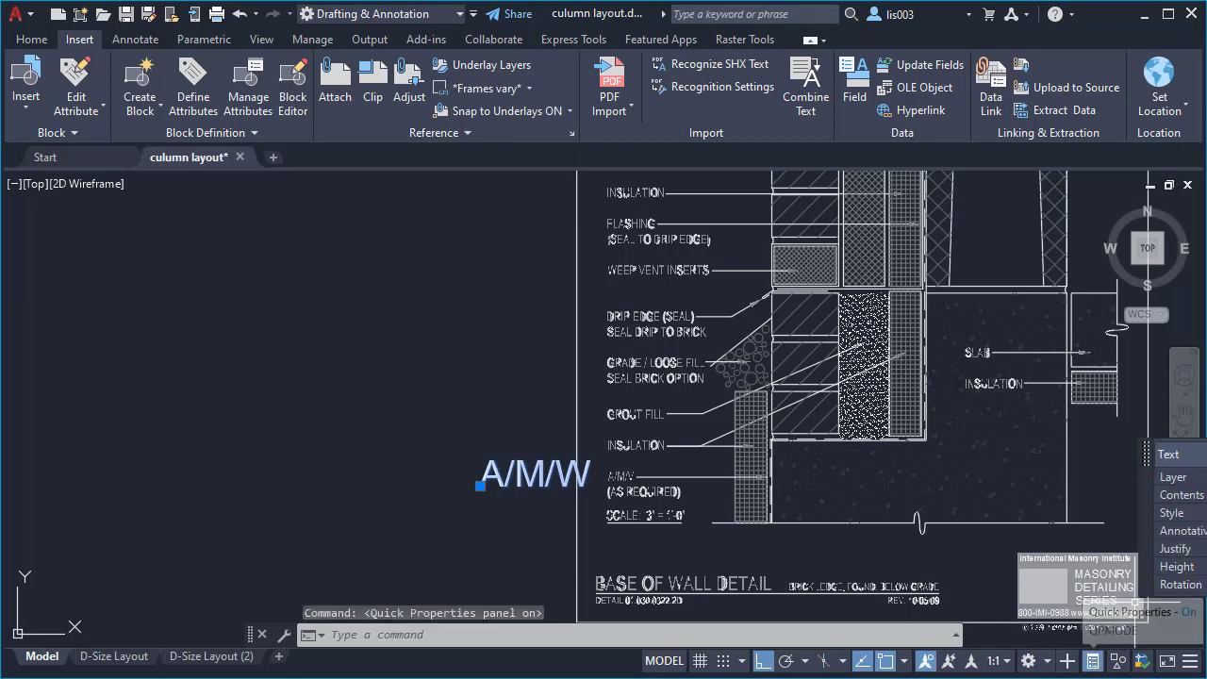
mouse_move(1146, 461)
left_mouse_down()
mouse_move(862, 481)
mouse_move(862, 516)
mouse_move(891, 540)
mouse_move(896, 609)
mouse_move(899, 544)
left_mouse_up()
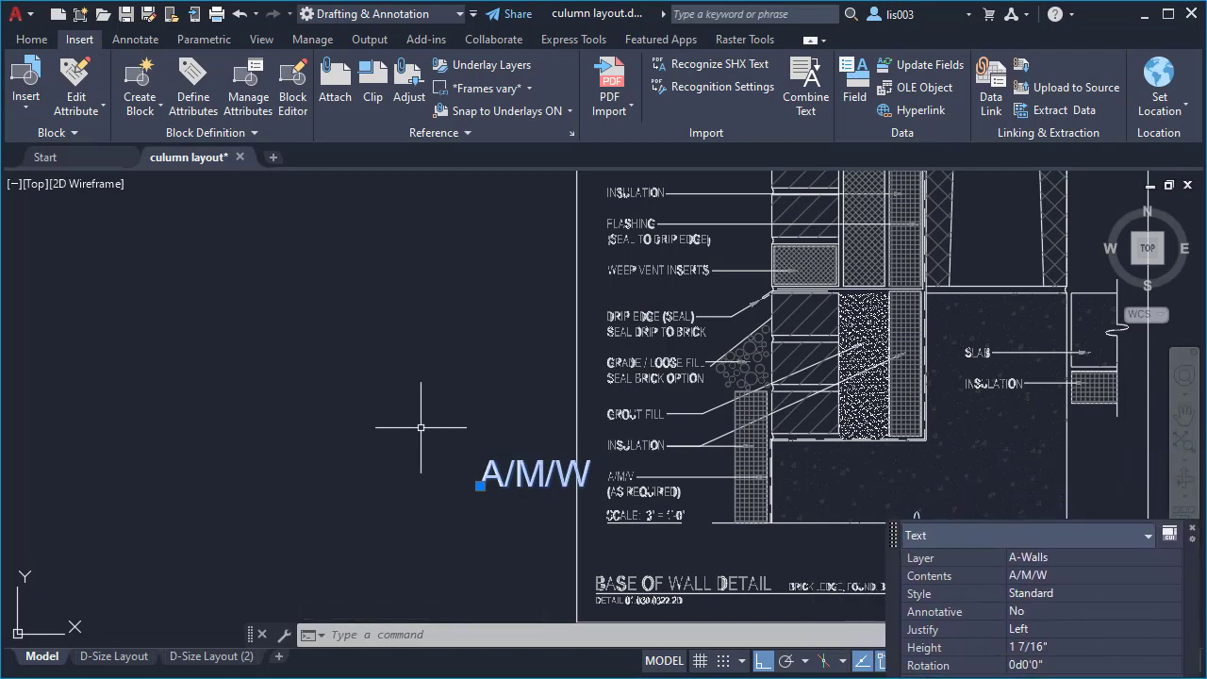
mouse_move(381, 536)
middle_mouse_down()
mouse_move(291, 499)
mouse_move(257, 511)
middle_mouse_up()
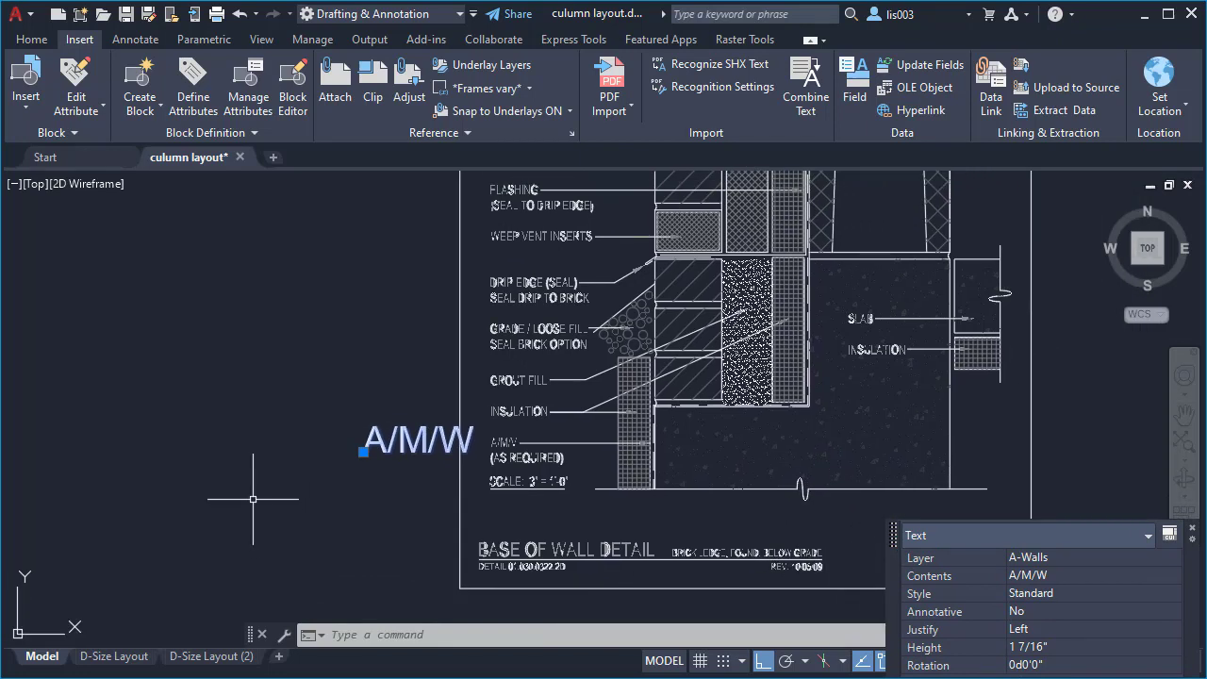
Move D-Size Layout (2) before D-Size Layout, check the viewport scale, return to Model
left_click(104, 657)
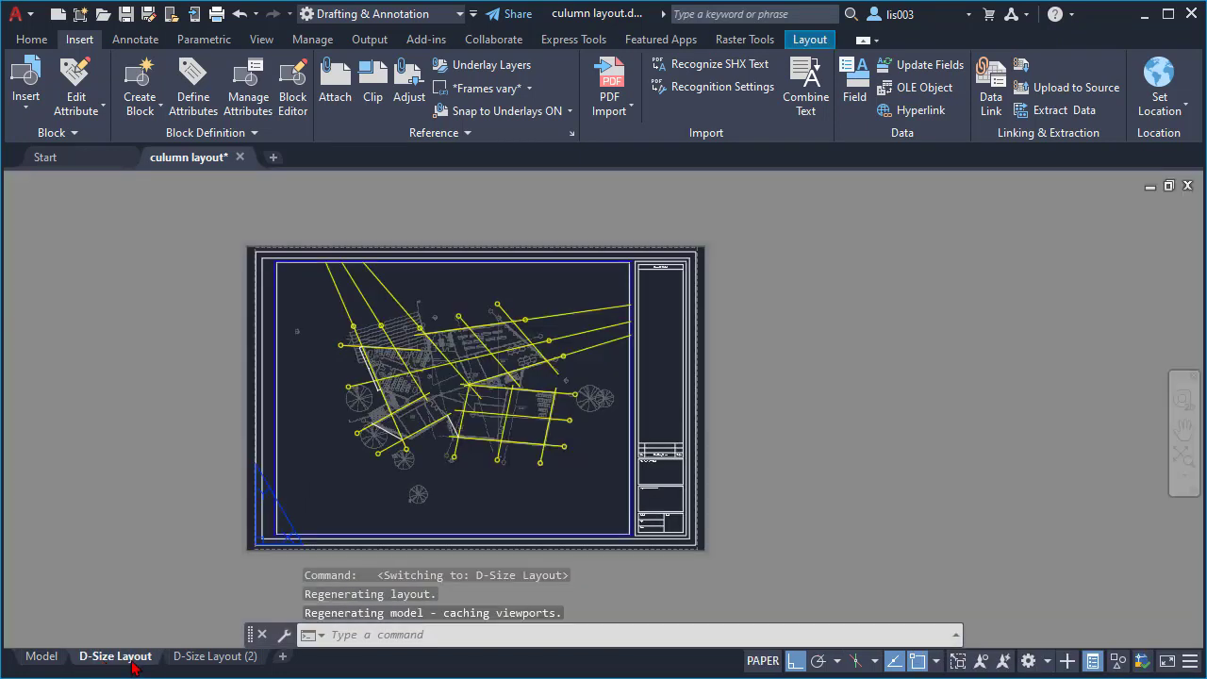
left_click(214, 657)
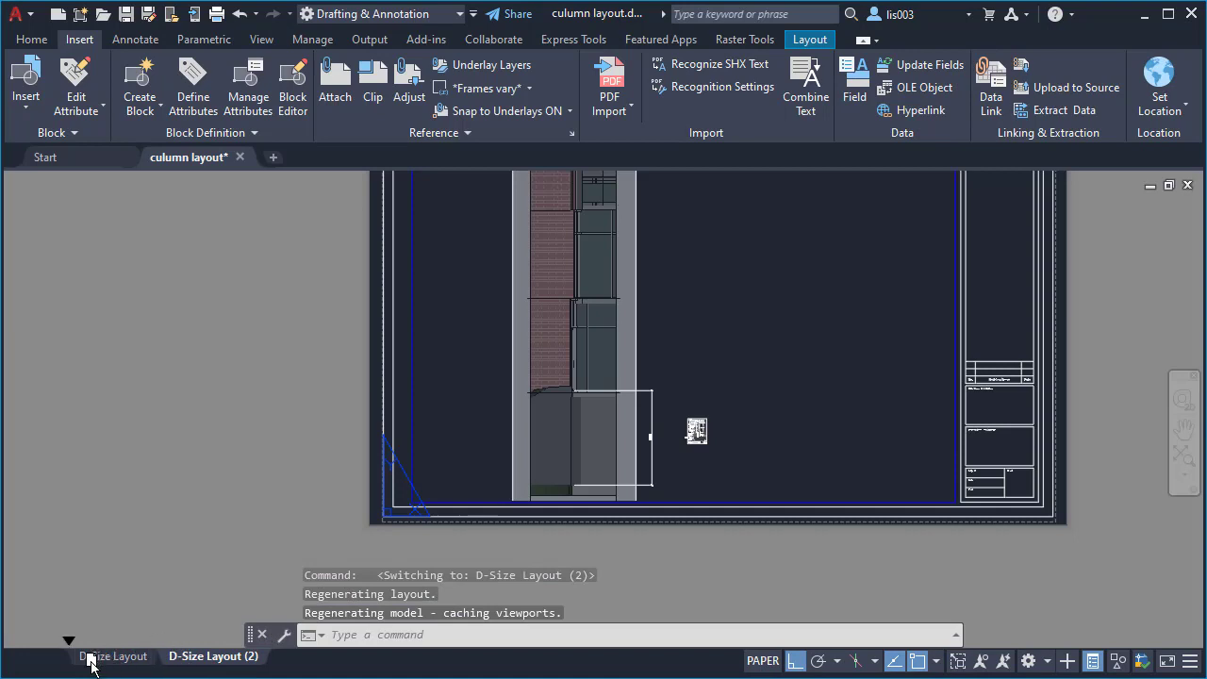
left_click_drag(92, 665, 92, 665)
scroll(717, 453, "up", 2)
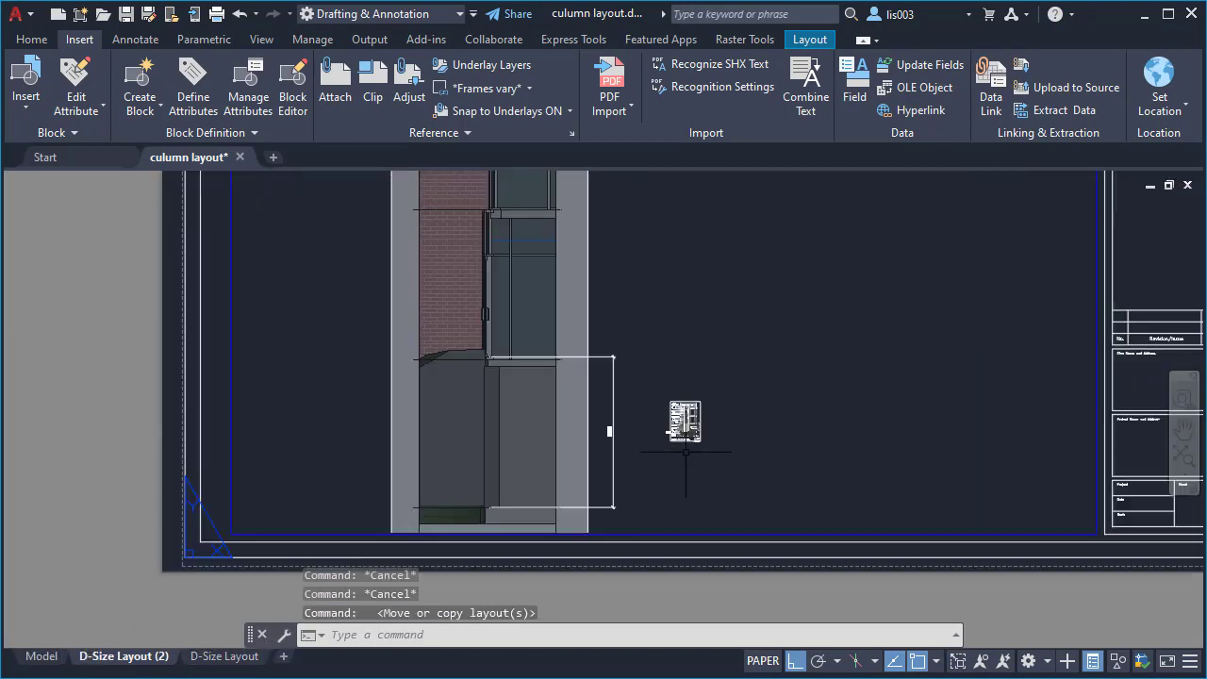
left_click(644, 533)
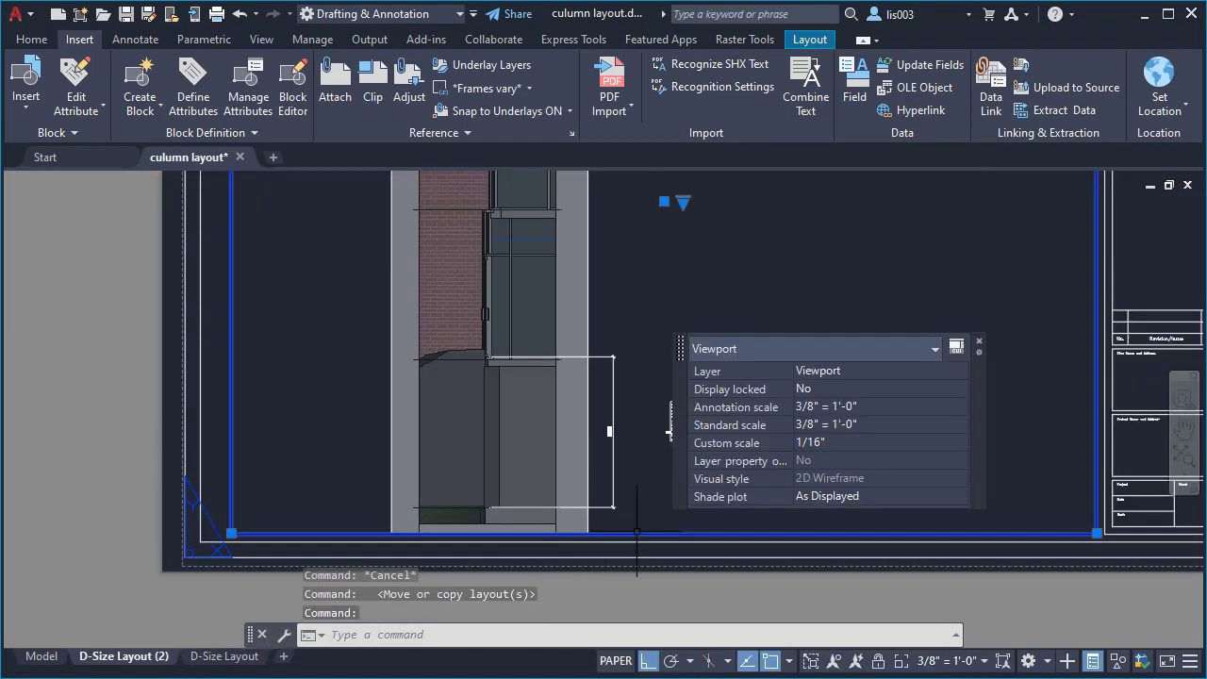
left_click(42, 655)
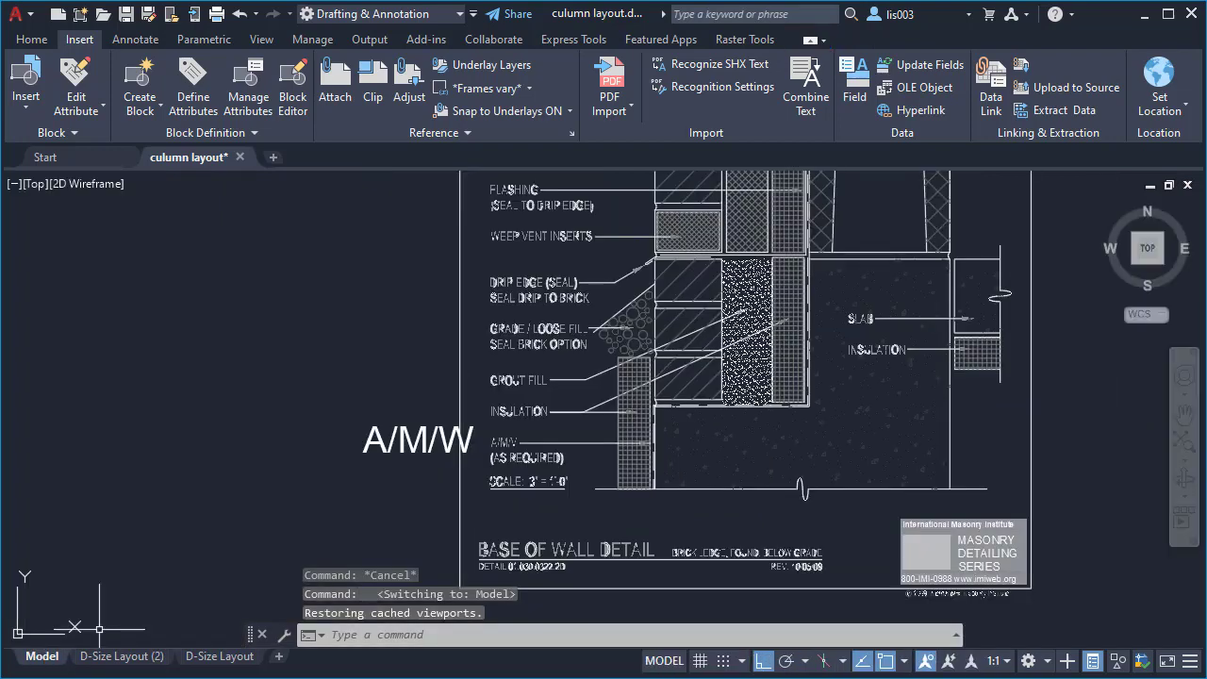
middle_click_drag(1113, 330, 1180, 439)
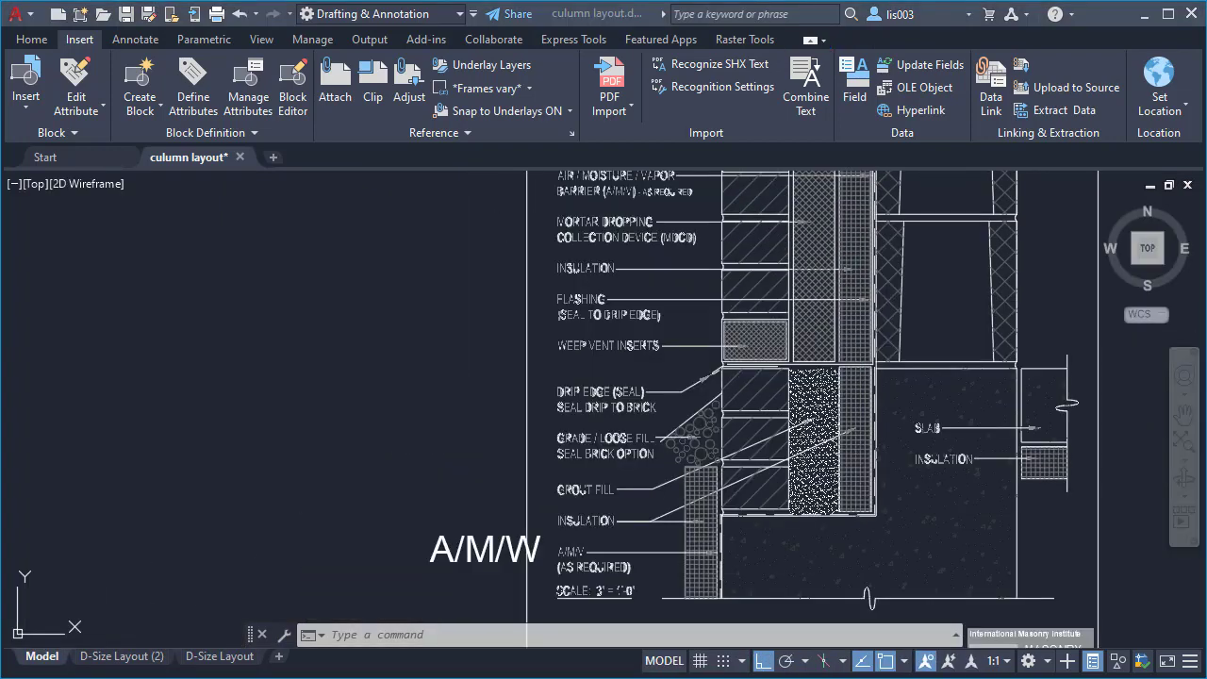
In the scale factors PDF, mark the 3/8"=1'-0" row and its 3" notes text height
key("alt+Tab")
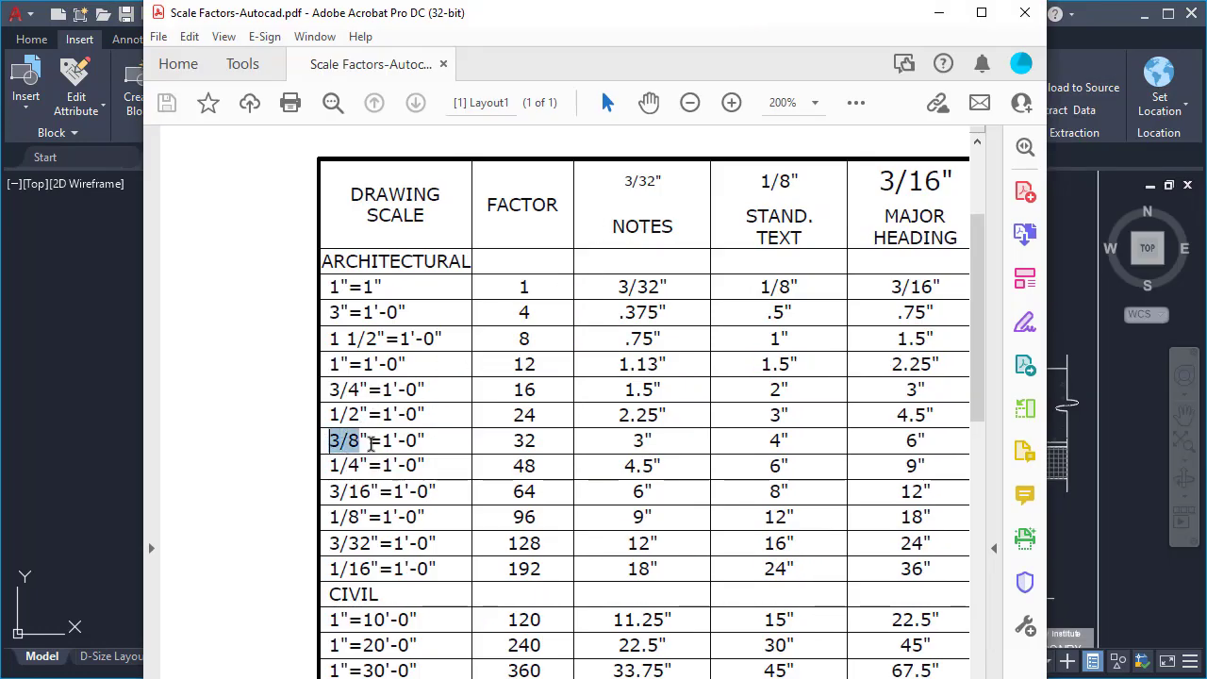
left_click_drag(421, 440, 422, 440)
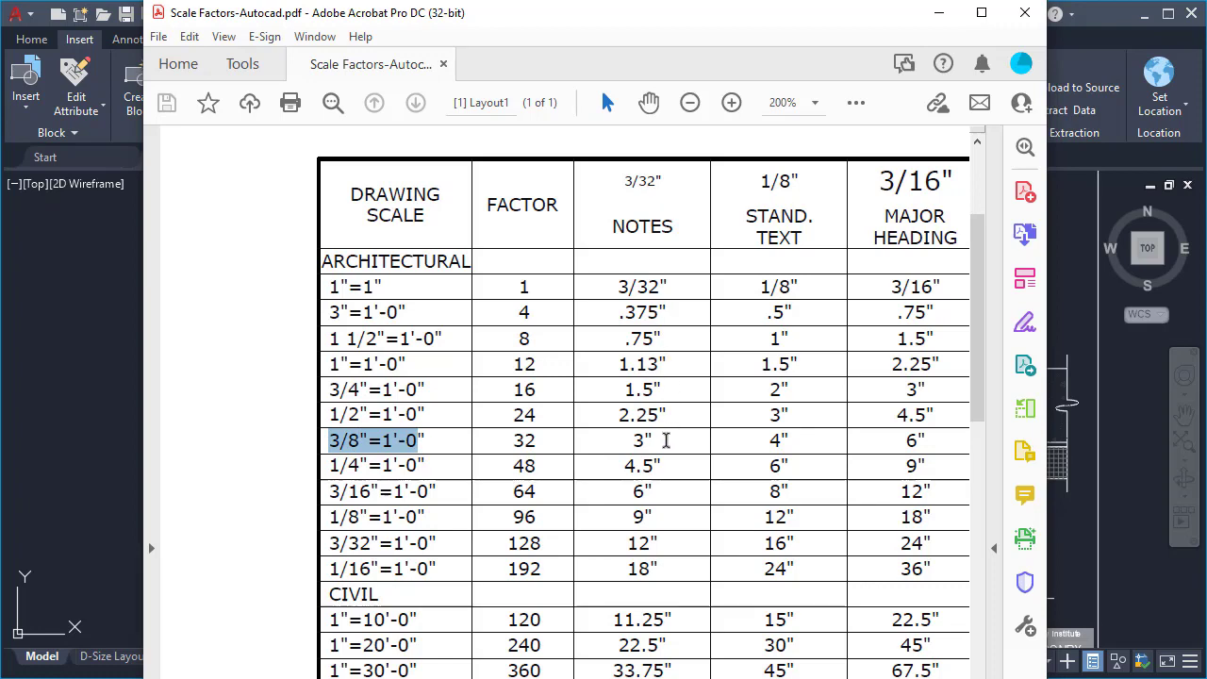
left_click_drag(665, 440, 641, 455)
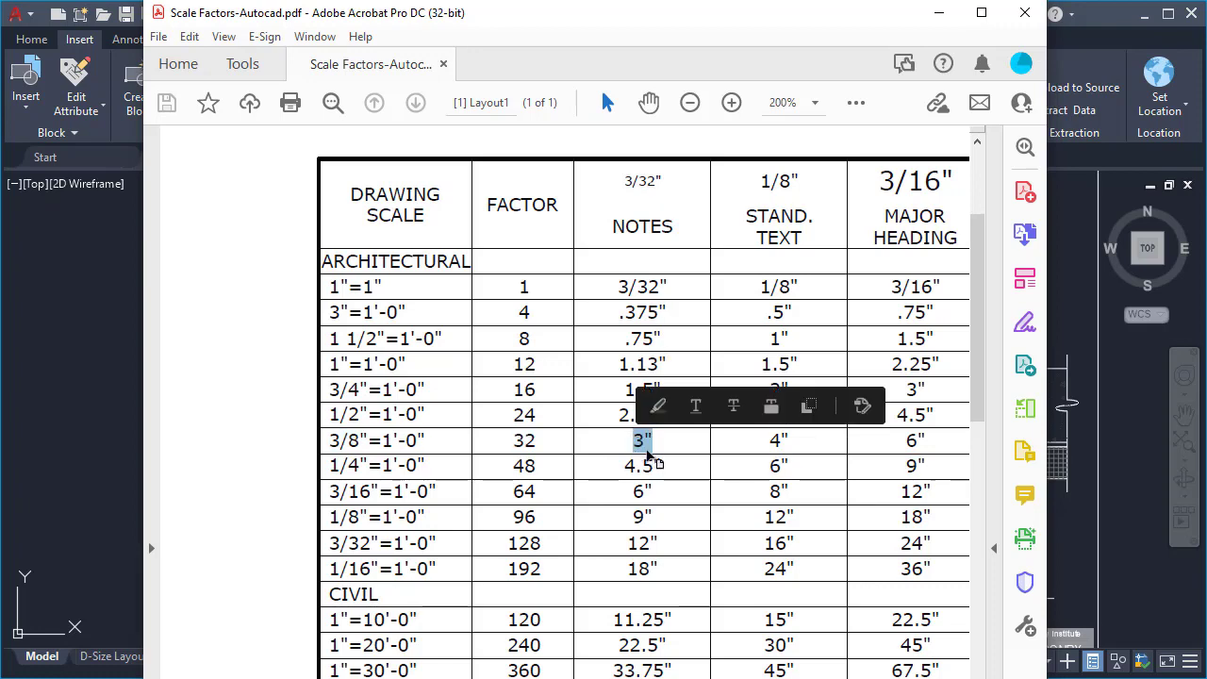
key("alt+Tab")
Set the A/M/W text height to 3" in Quick Properties
left_click(494, 550)
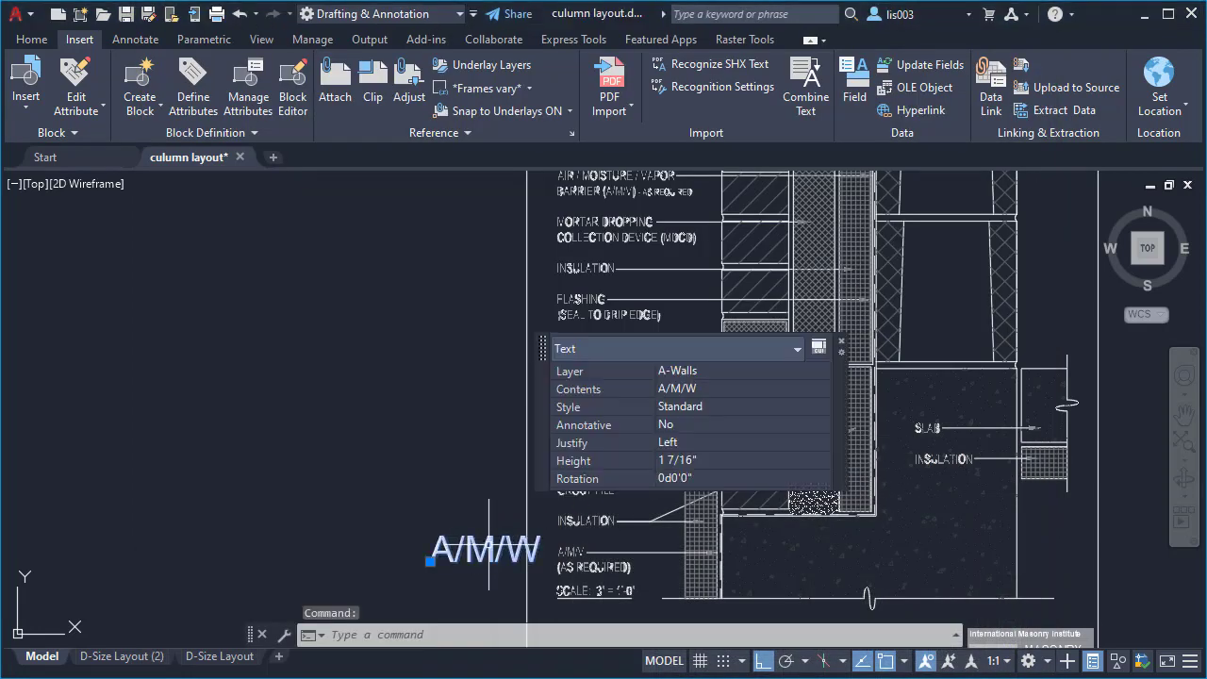
left_click(698, 461)
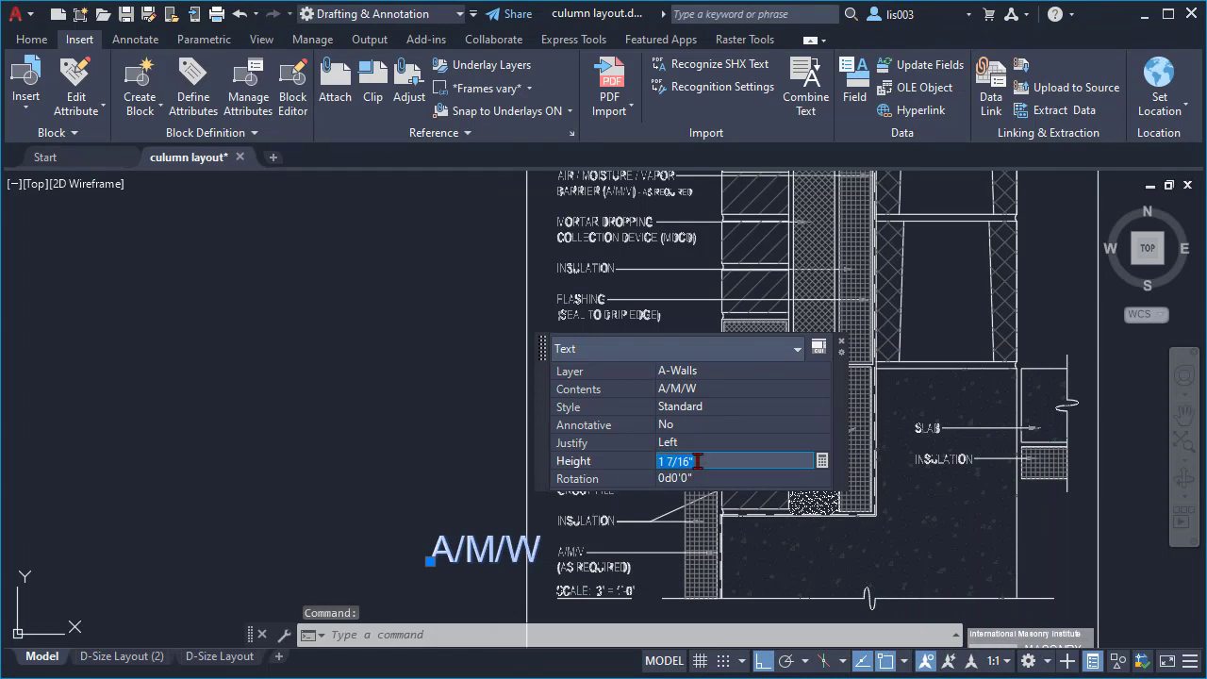
type("3")
key("Tab")
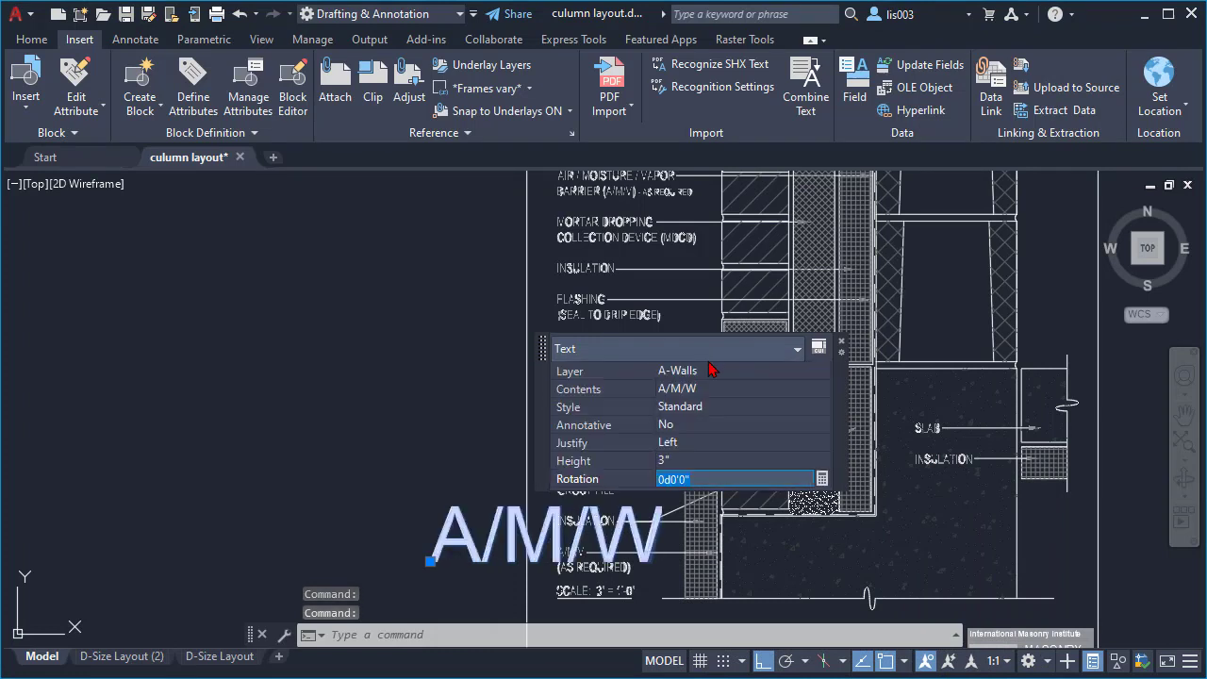
Set the Quick Properties Location Mode to Static and park the panel off the drawing
mouse_move(546, 354)
left_mouse_down()
mouse_move(900, 508)
mouse_move(887, 540)
left_mouse_up()
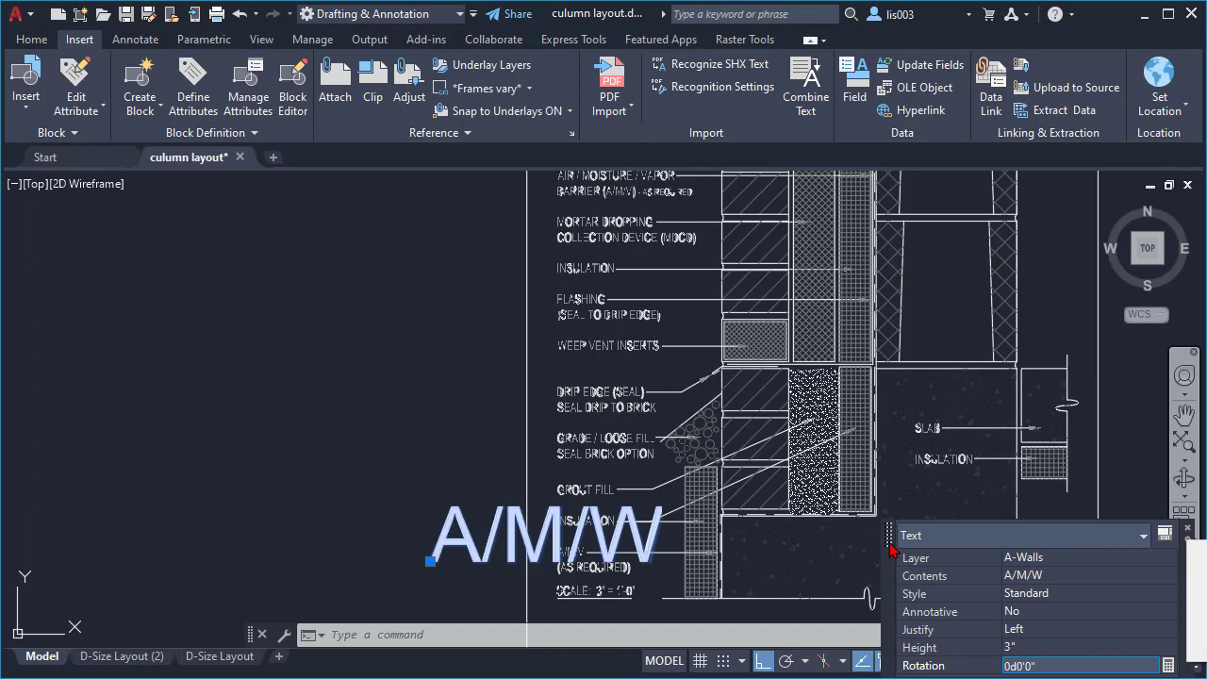
left_click_drag(890, 545, 558, 404)
left_click(853, 394)
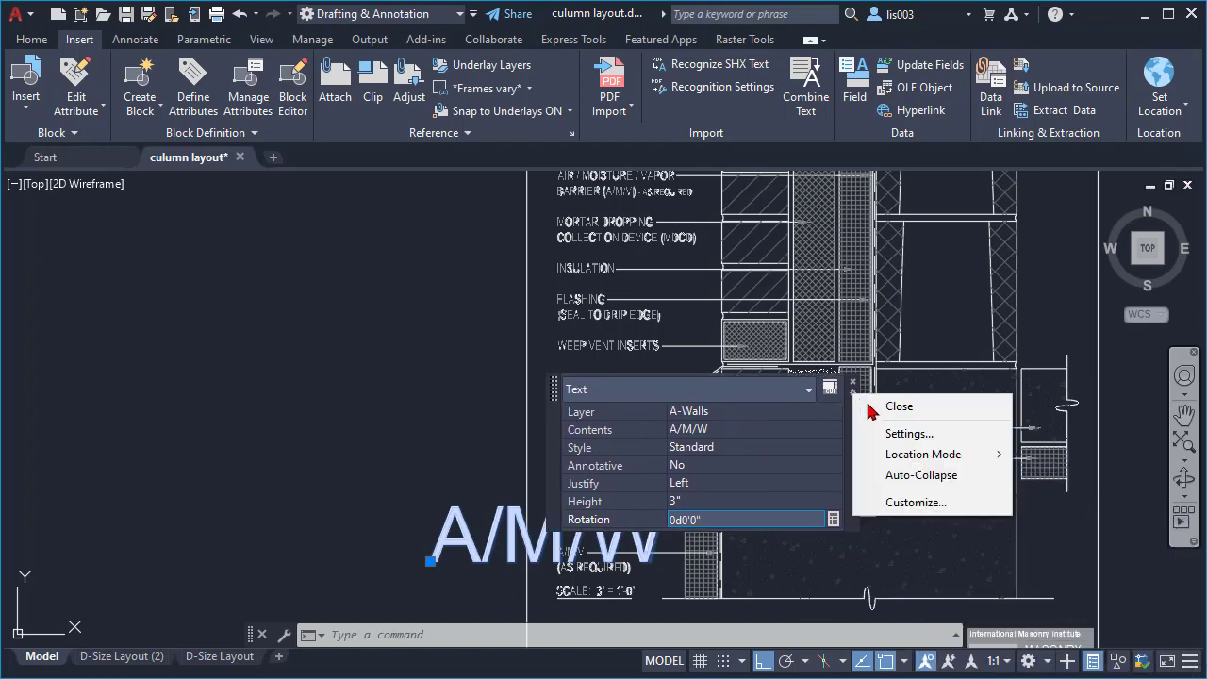
mouse_move(990, 457)
left_click(1053, 478)
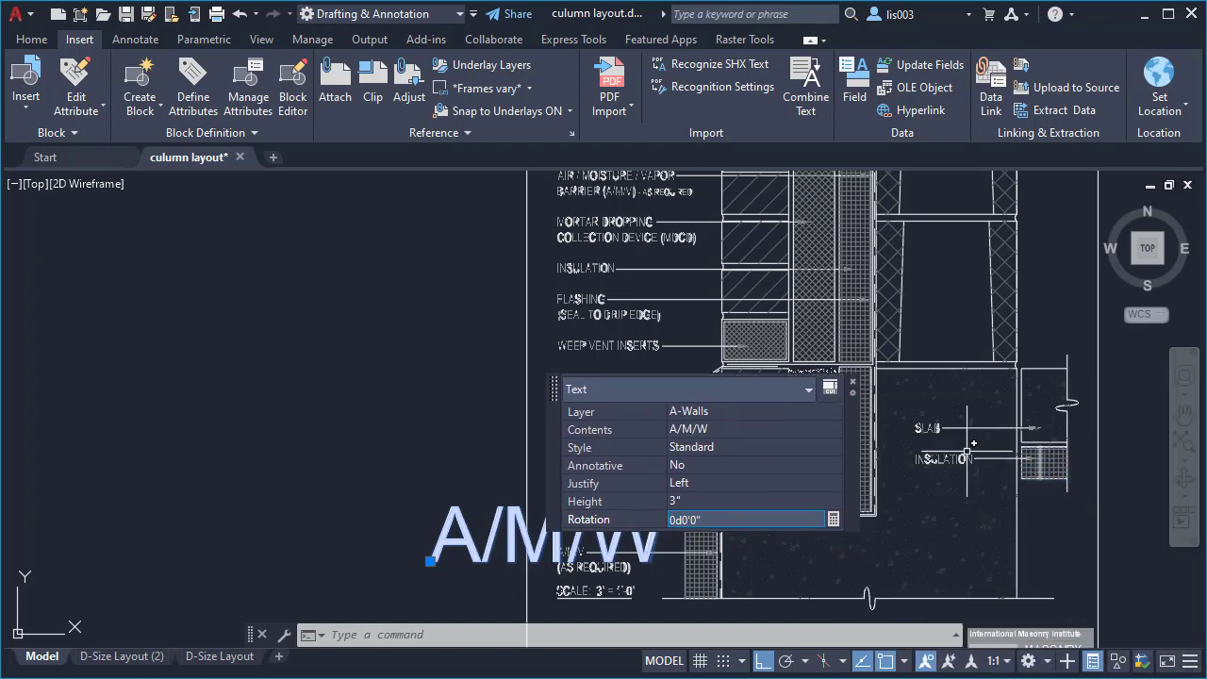
mouse_move(558, 403)
left_mouse_down()
mouse_move(900, 523)
mouse_move(897, 545)
left_mouse_up()
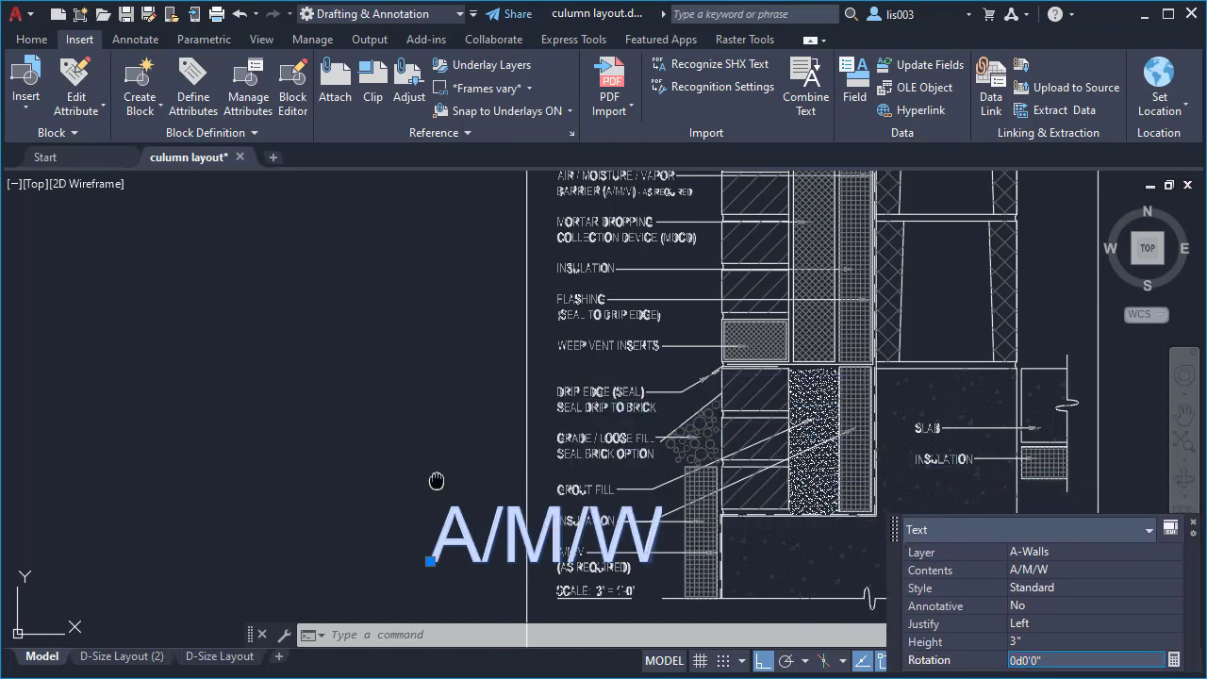
Move the A/M/W text to the left, clear of the wall detail
middle_click_drag(437, 481, 474, 399)
scroll(614, 597, "down", 3)
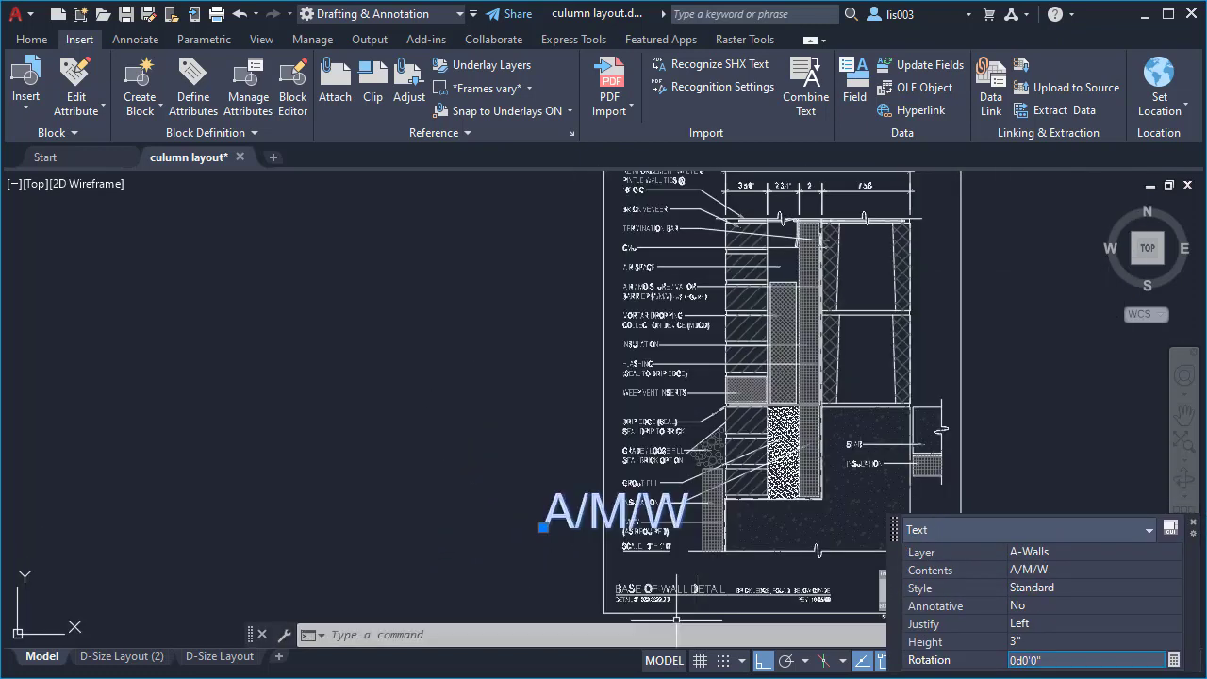
scroll(664, 617, "down", 4)
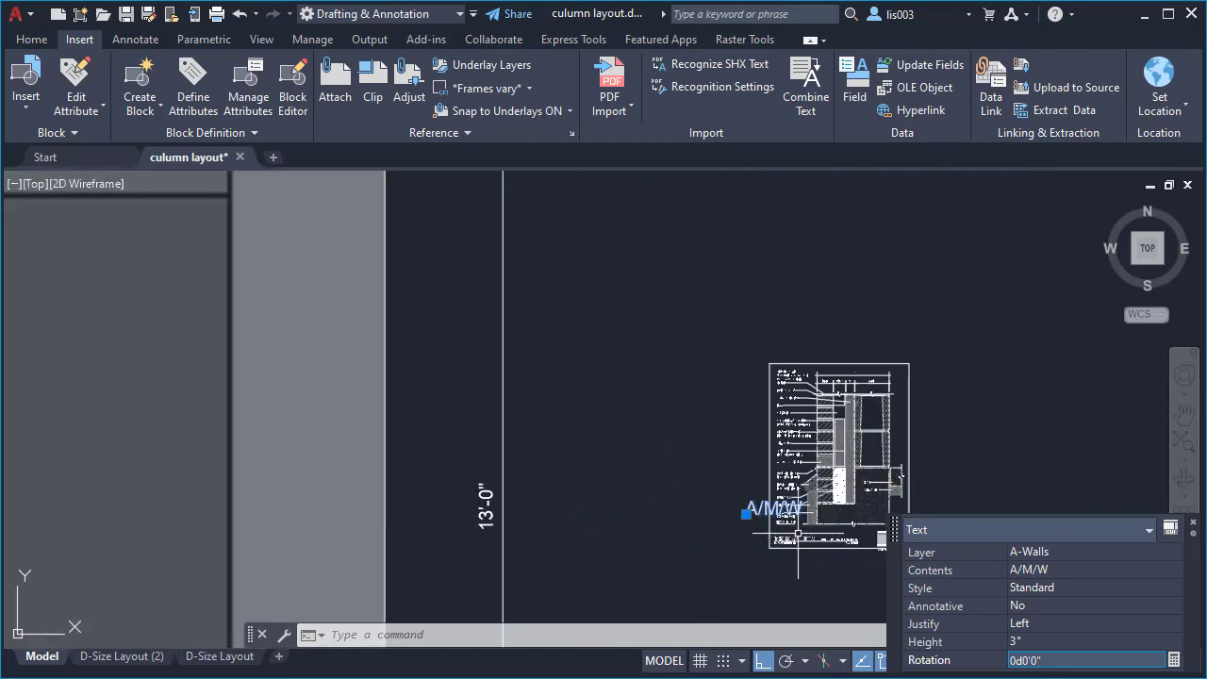
scroll(798, 534, "up", 4)
type("m")
key("Return")
left_click(641, 569)
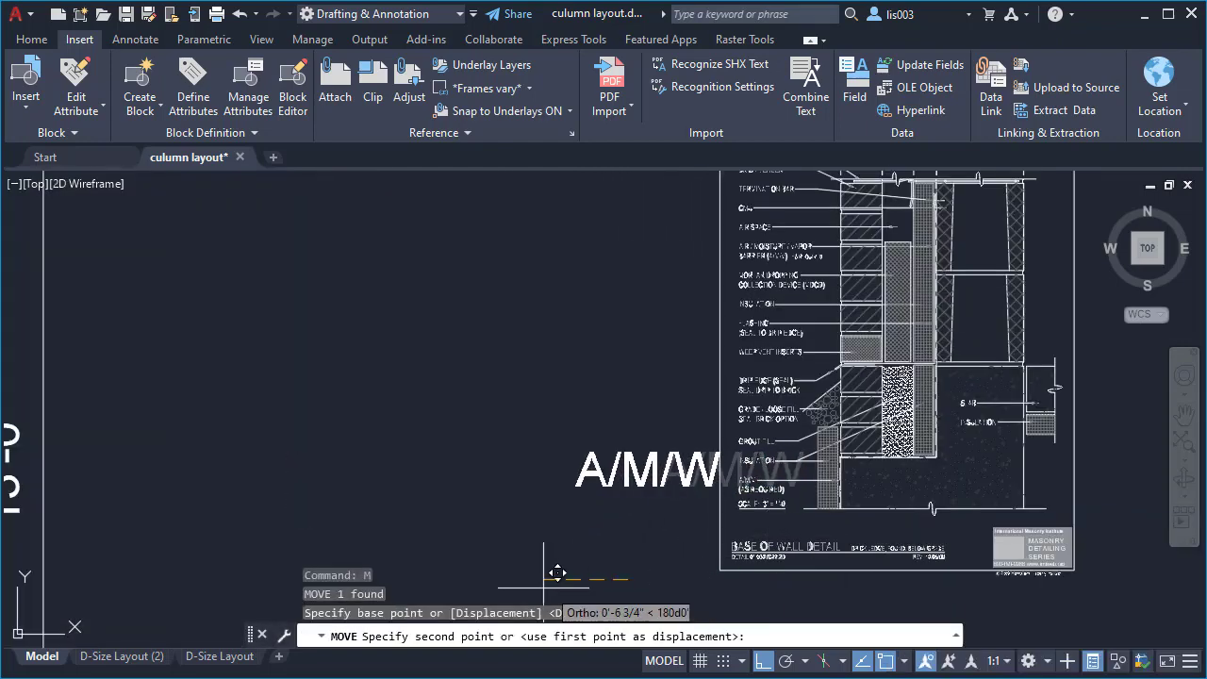
left_click(500, 587)
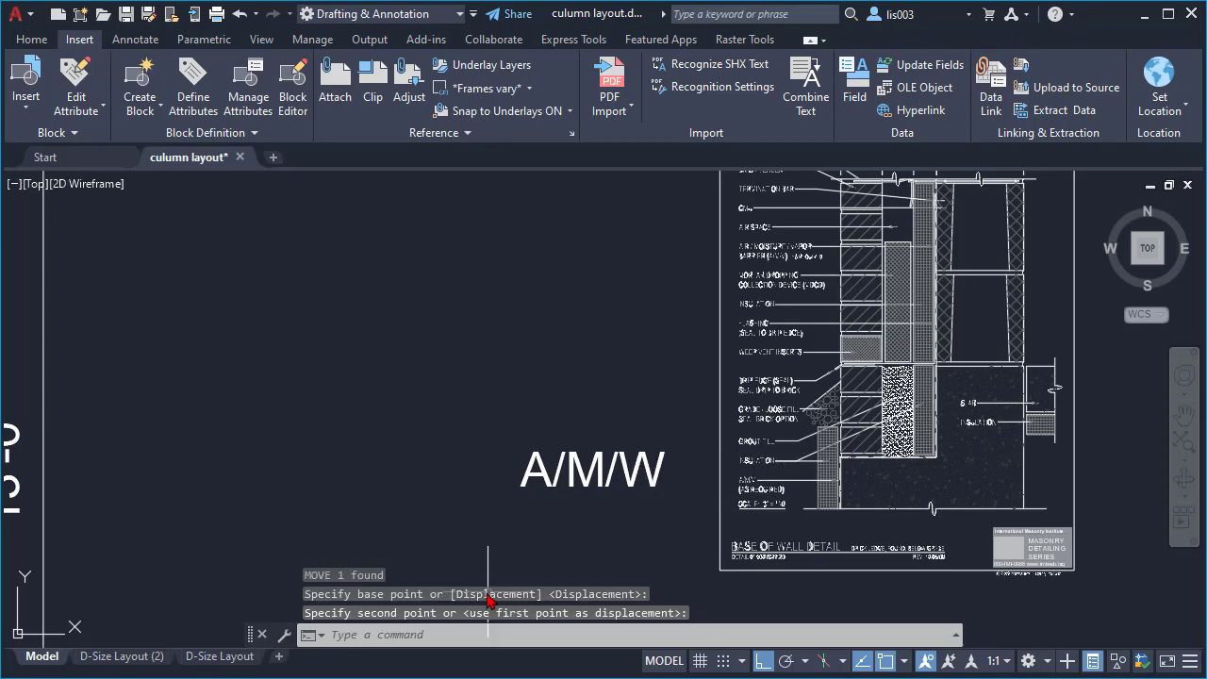
scroll(563, 486, "up", 2)
left_click(573, 476)
key("Escape")
middle_click_drag(732, 492, 576, 510)
Draw a leader with LE from the label toward the base-of-wall detail
type("le")
key("Return")
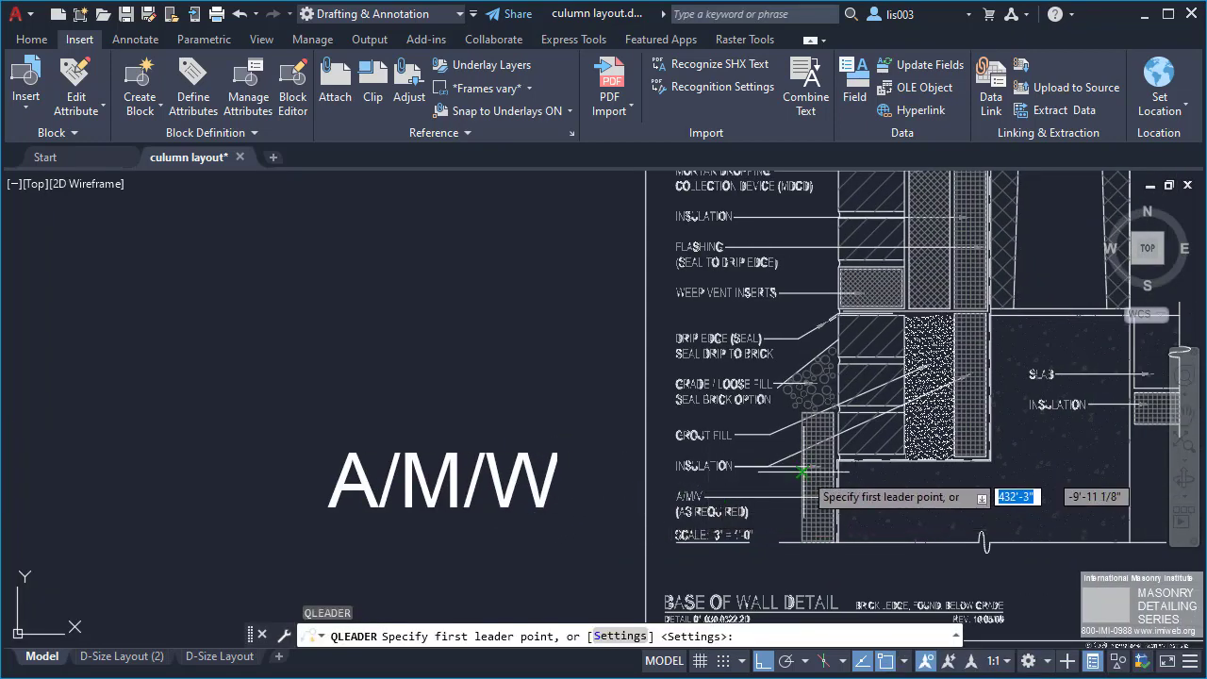
scroll(825, 467, "up", 4)
scroll(960, 341, "up", 2)
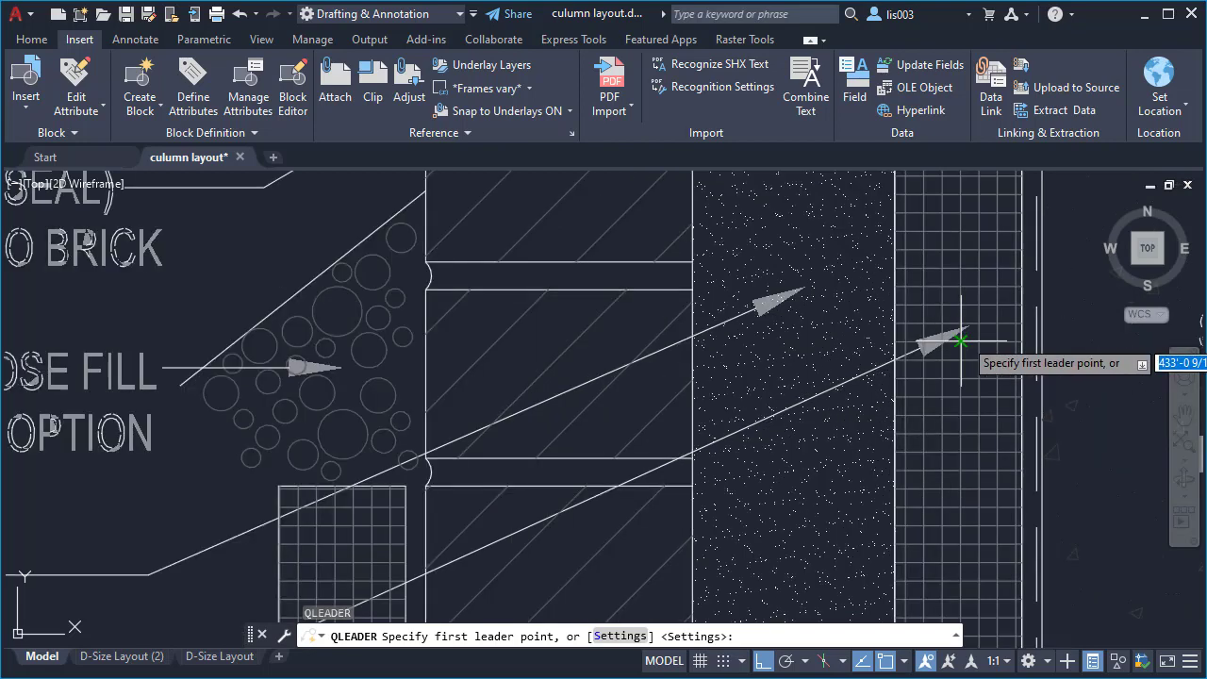
scroll(960, 341, "down", 2)
left_click(965, 320)
scroll(971, 330, "down", 3)
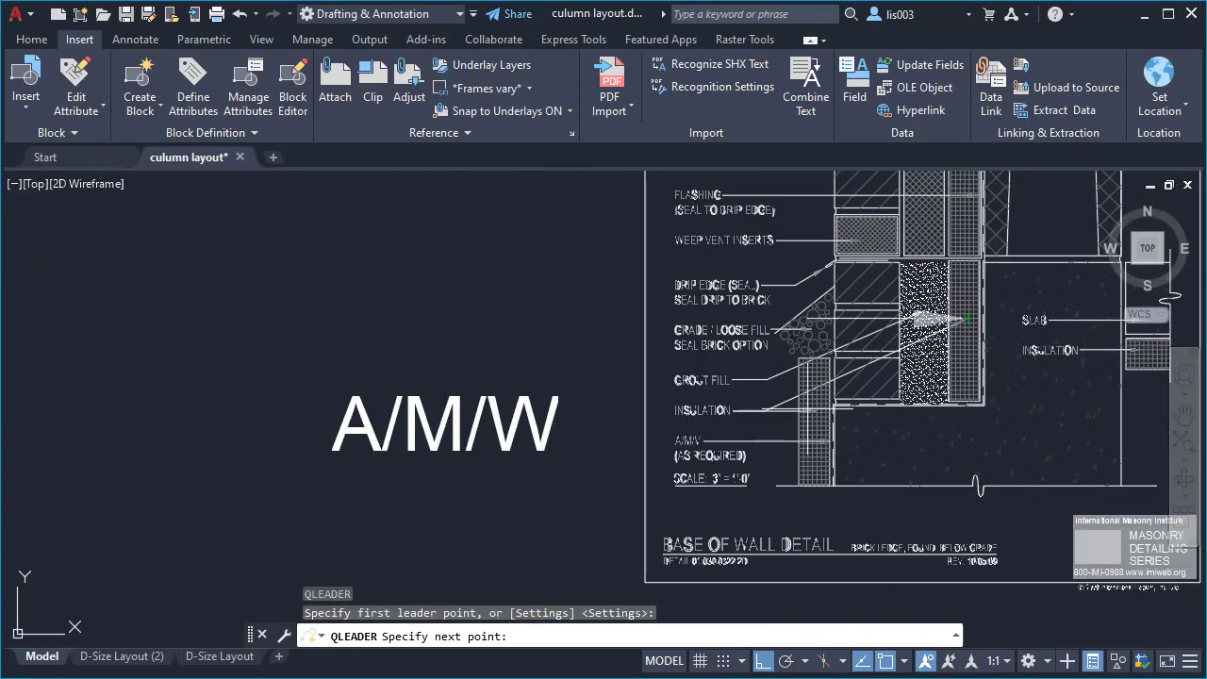
key("Escape")
scroll(757, 511, "up", 5)
key("Return")
left_click(1099, 420)
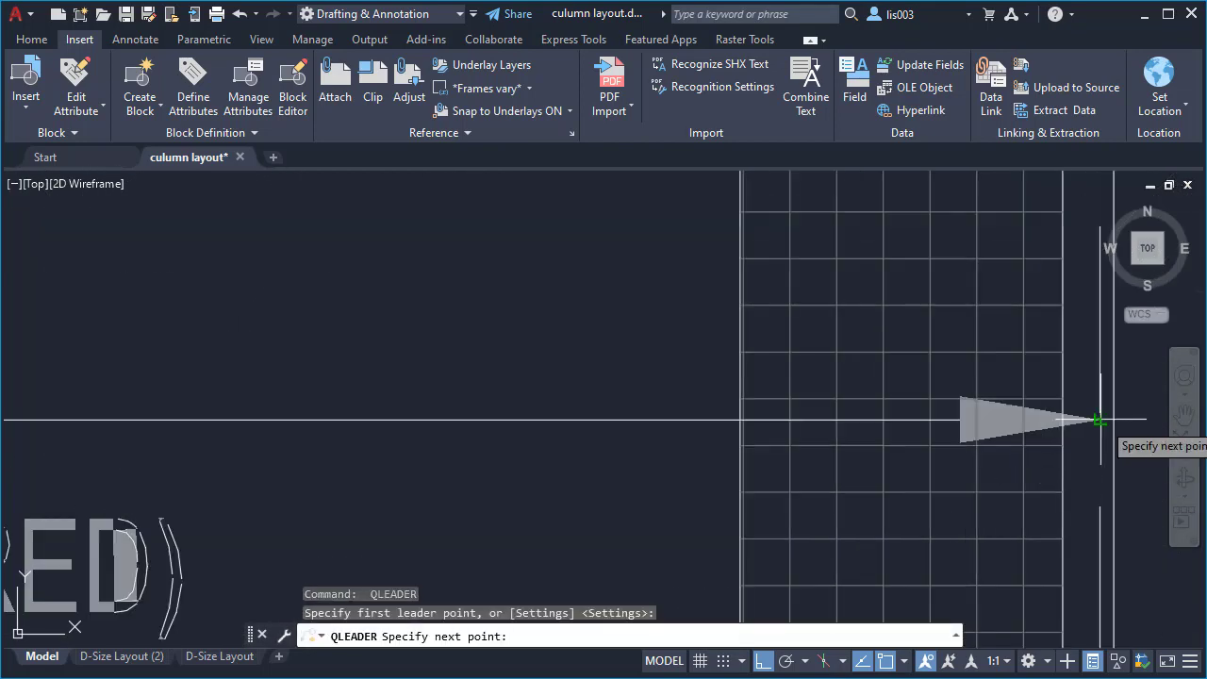
scroll(1100, 419, "down", 2)
key("Escape")
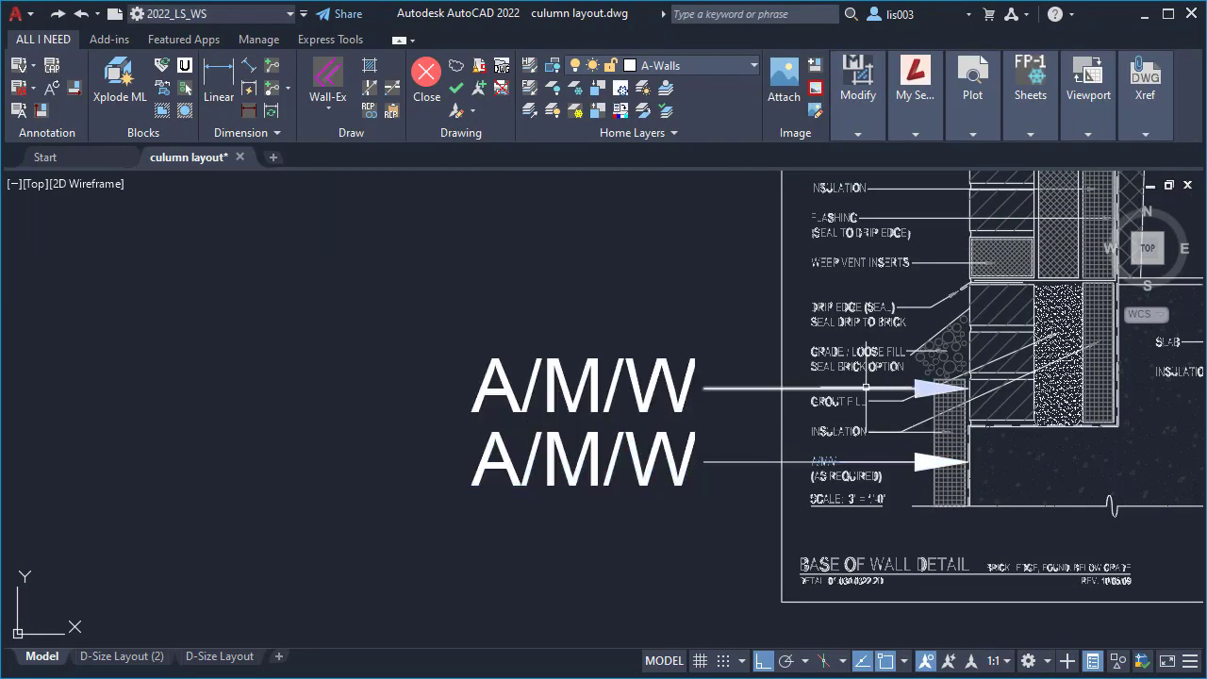
Stretch the new leader's arrowhead further into the detail
left_click(973, 383)
left_click(970, 387)
scroll(971, 387, "up", 4)
left_click(1070, 389)
scroll(1070, 389, "down", 4)
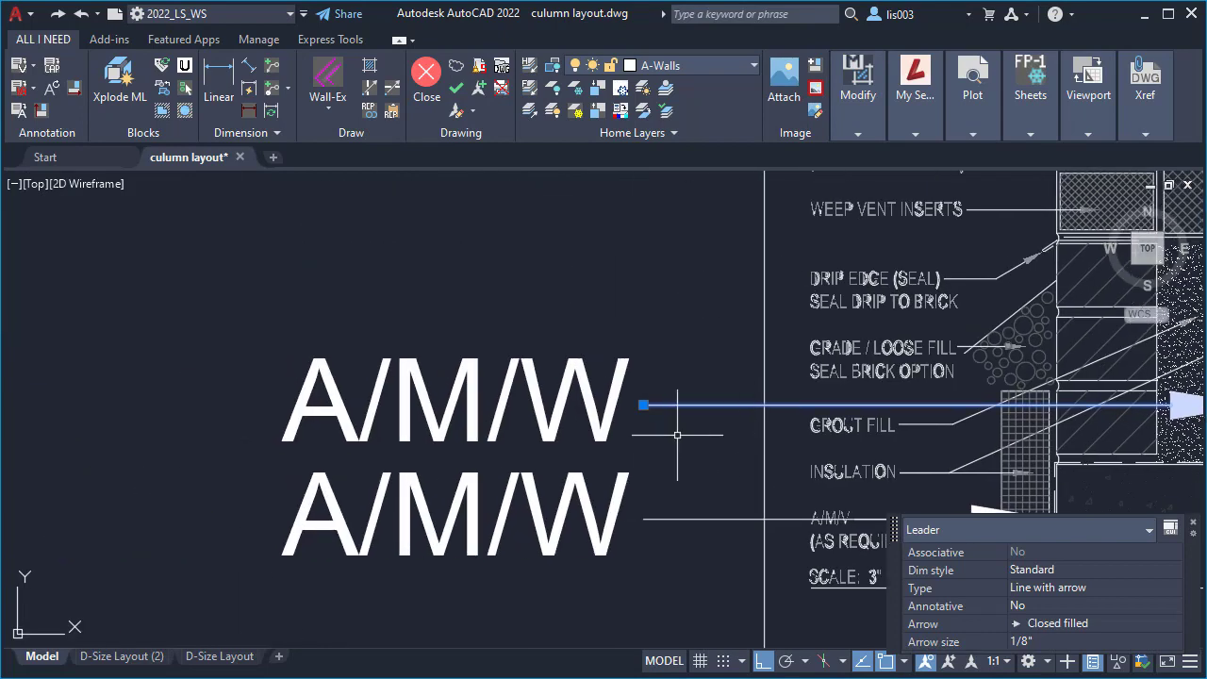
Clear the top A/M/W label text and move the label text further left
double_click(594, 415)
key("Delete")
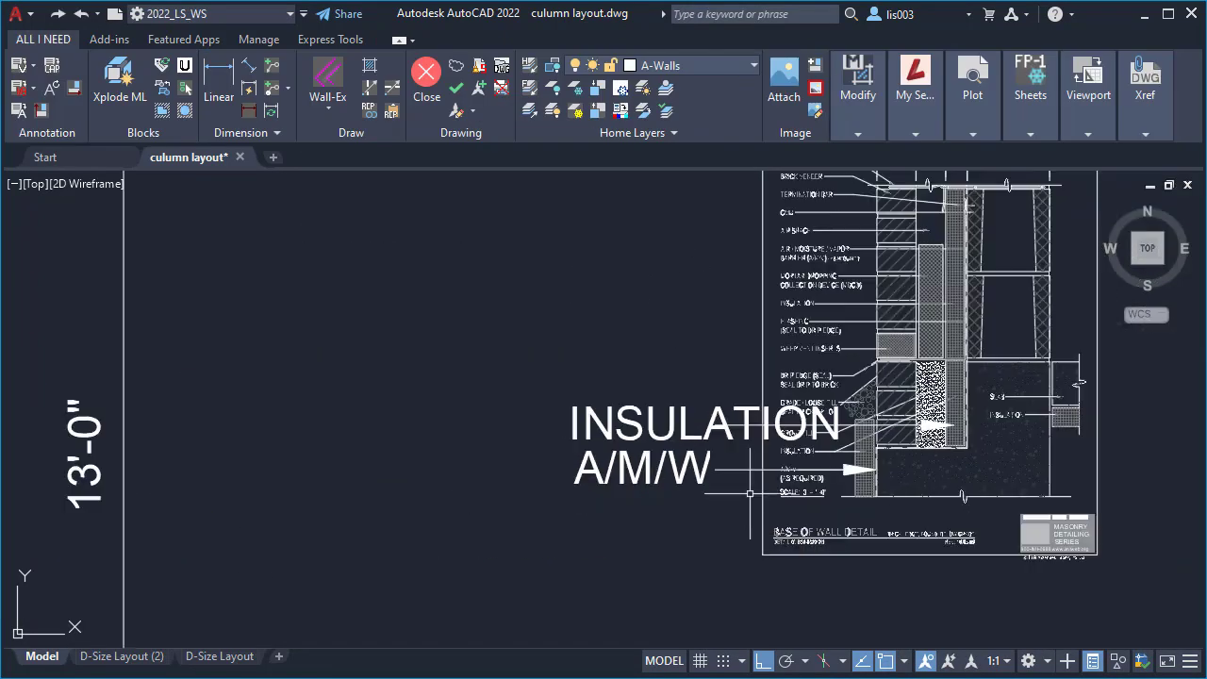
left_click(857, 498)
left_click(541, 403)
key("m")
key("Return")
left_click(509, 354)
left_click(303, 353)
Move the INSULATION leader into position and shift the A/M/W label lower
key("Return")
left_click(664, 427)
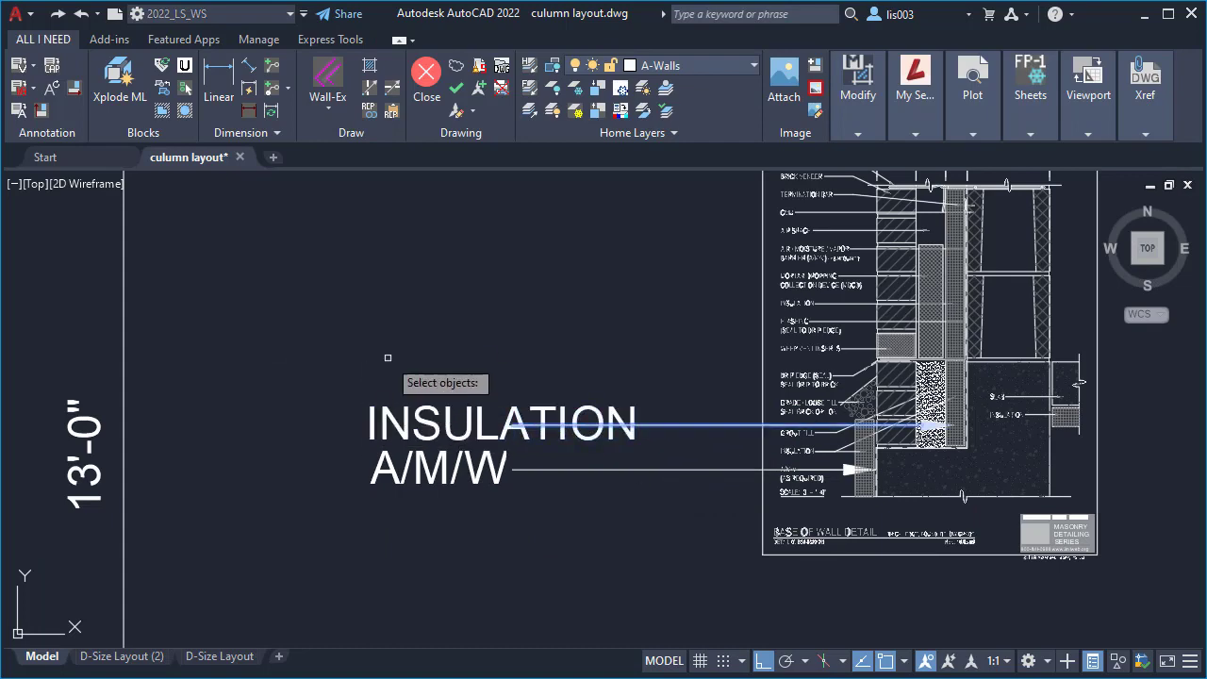
key("Return")
left_click(325, 334)
left_click(556, 323)
left_click(443, 466)
key("Return")
left_click(424, 538)
left_click(460, 568)
scroll(794, 417, "up", 4)
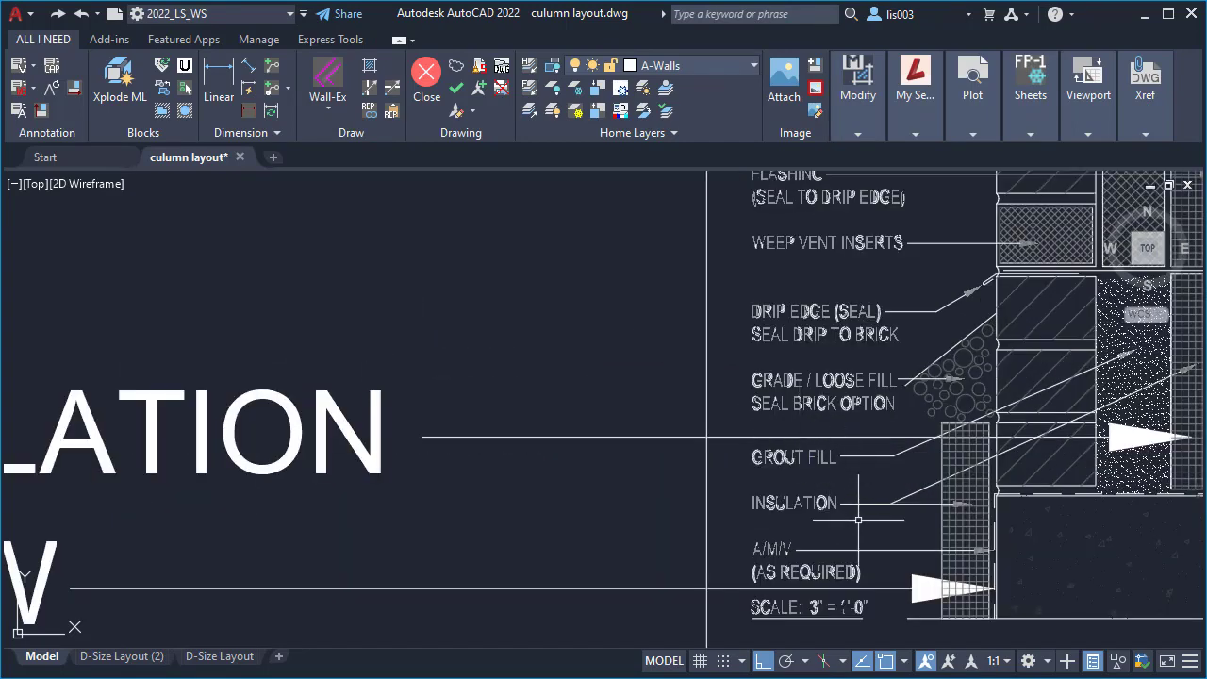
Copy the whole base-of-wall detail to the right with CO
scroll(574, 515, "down", 7)
left_click(590, 255)
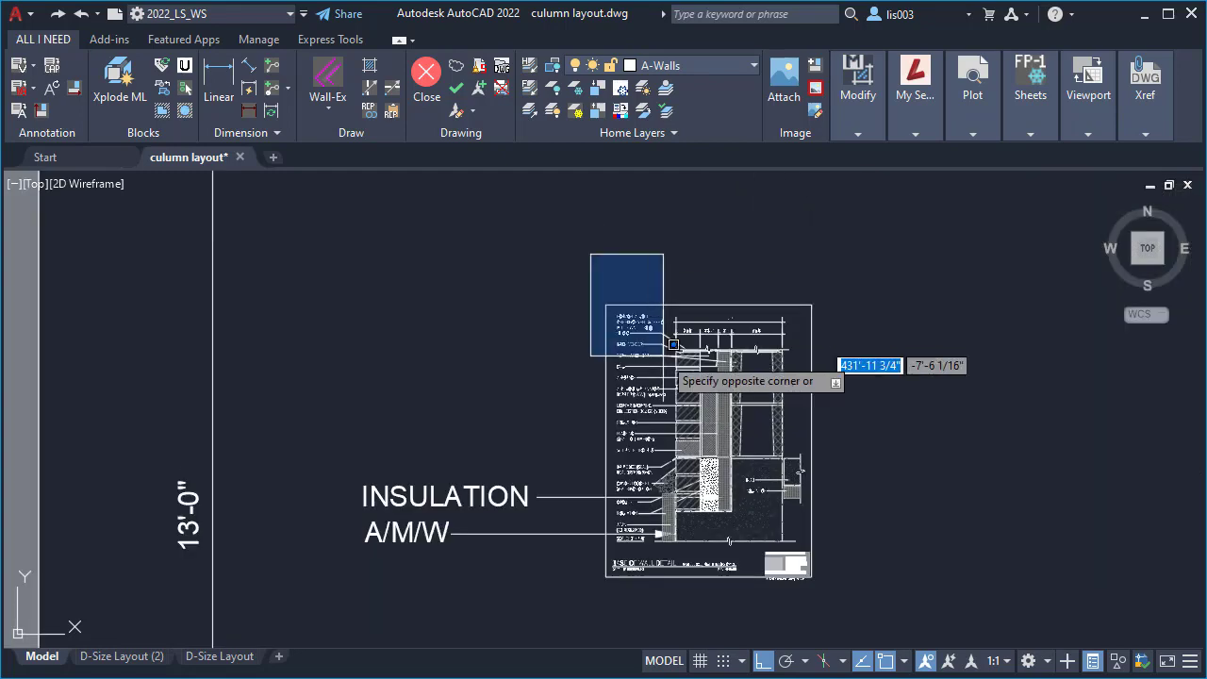
left_click(877, 608)
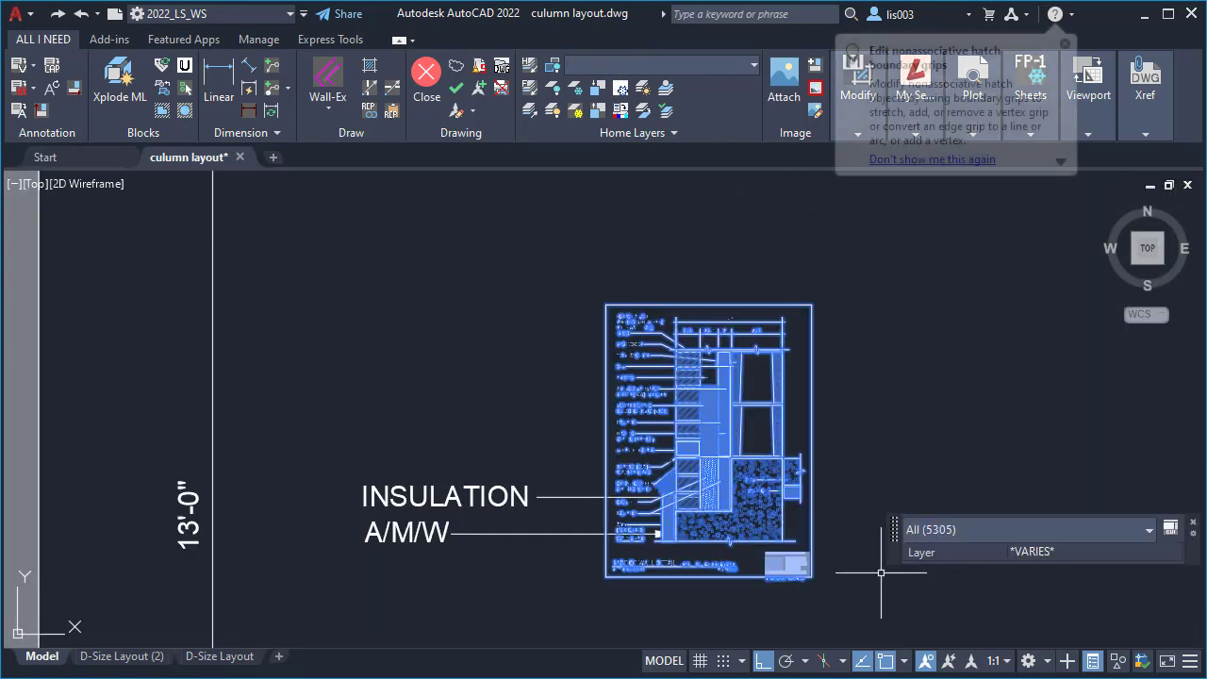
type("CO")
key("Return")
left_click(579, 251)
left_click(877, 243)
key("Return")
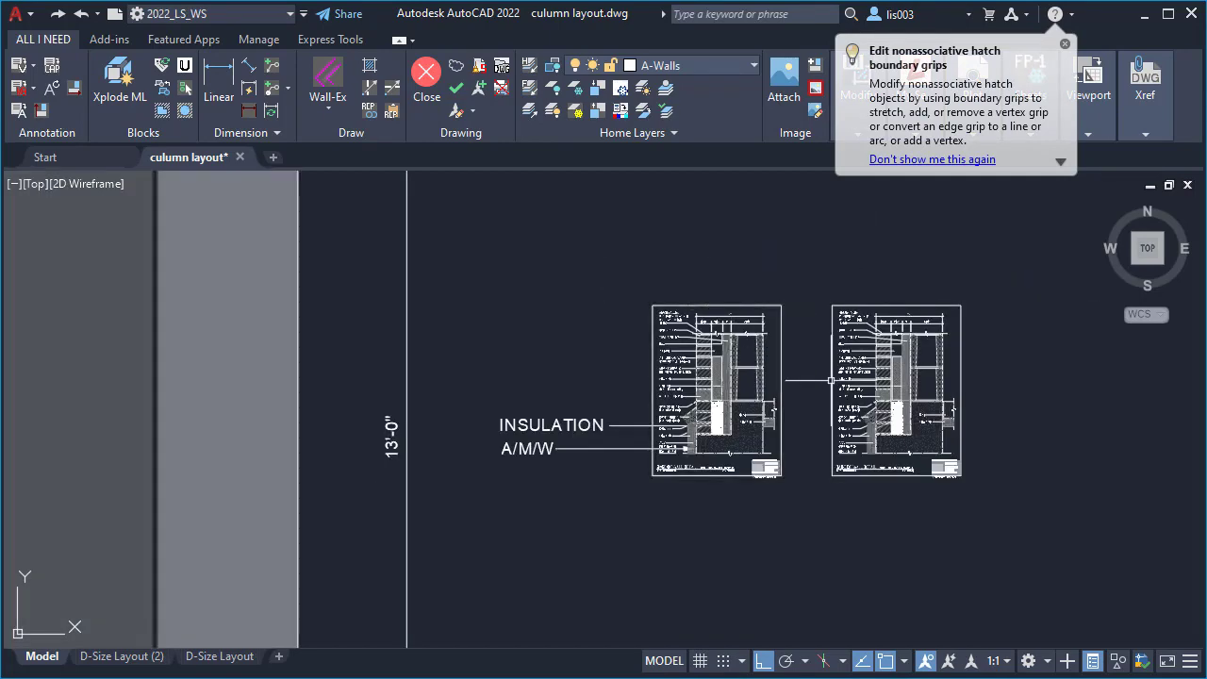
Draw a diagonal line across the copy from its top-right to bottom-left corner
left_click(959, 305)
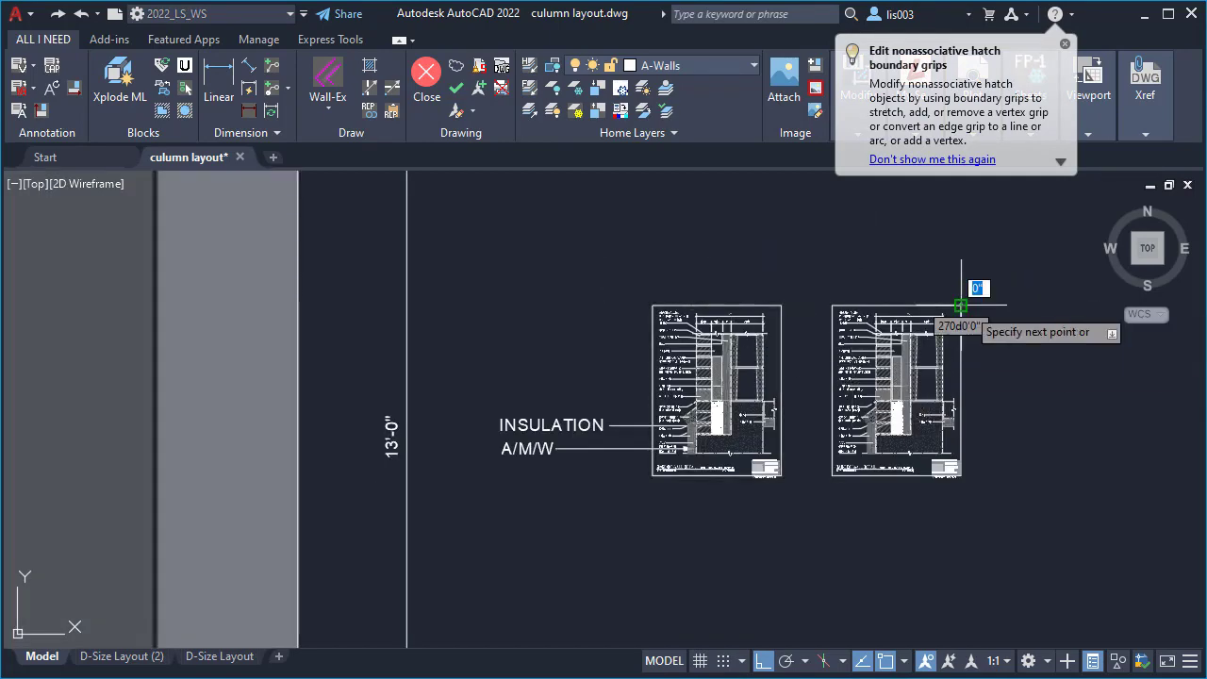
left_click(833, 474)
key("Return")
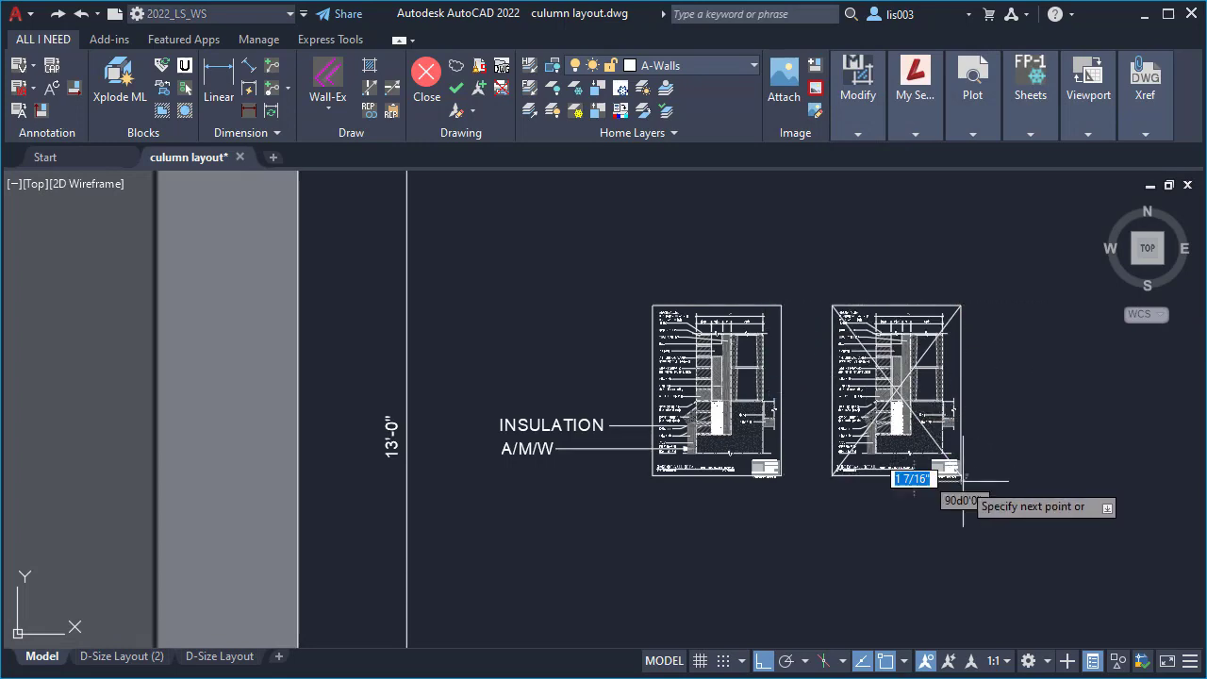
scroll(647, 408, "up", 5)
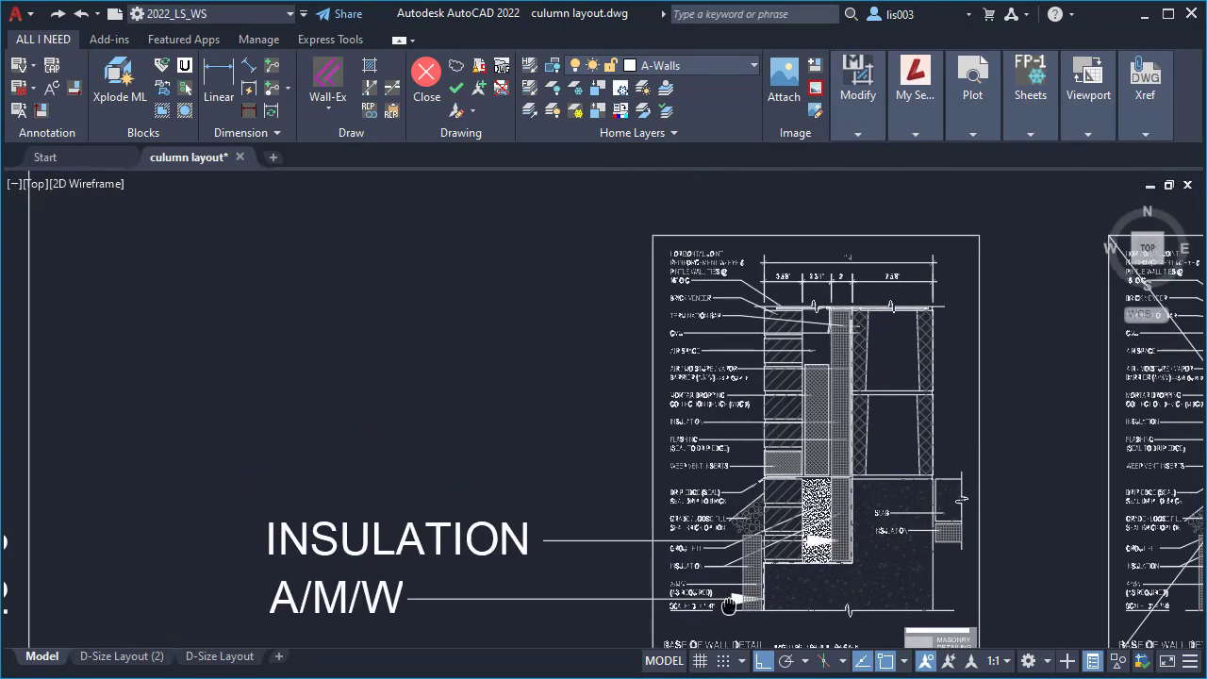
Make window and crossing selections over the detail and its labels
left_click(676, 185)
left_click(740, 596)
scroll(723, 577, "up", 5)
left_click(762, 538)
left_click(726, 463)
scroll(726, 463, "down", 2)
scroll(686, 458, "up", 5)
scroll(686, 458, "down", 4)
left_click(740, 395)
scroll(679, 358, "down", 6)
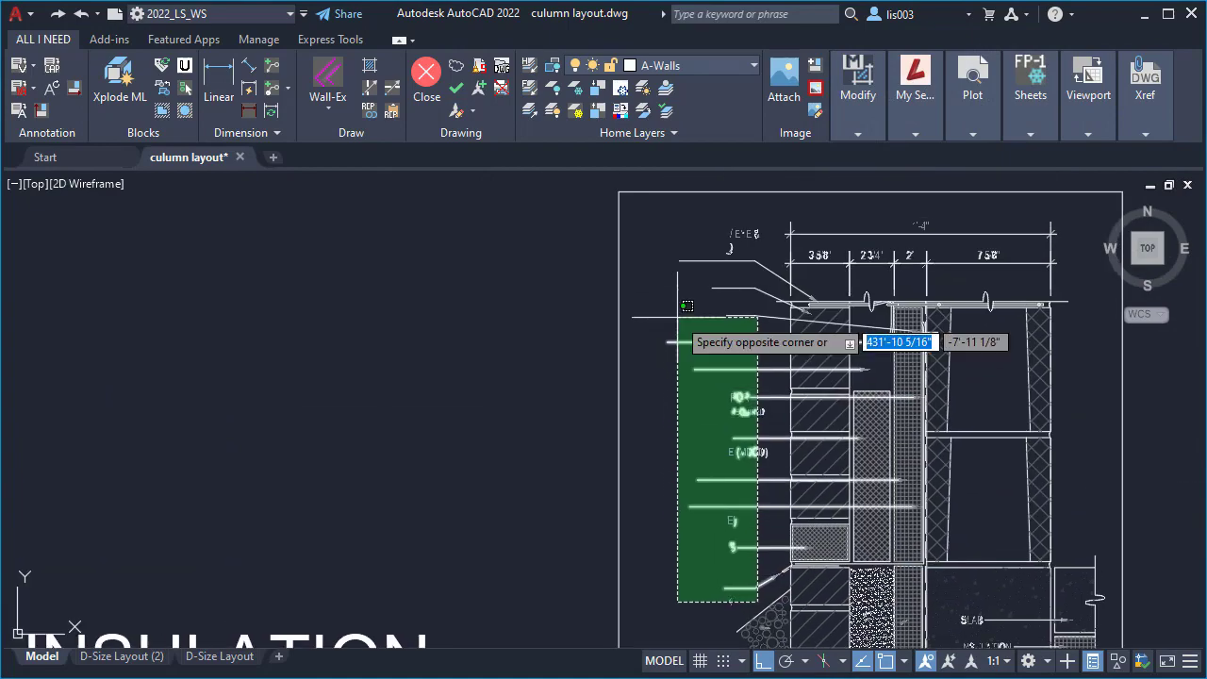
left_click(666, 247)
scroll(773, 622, "up", 7)
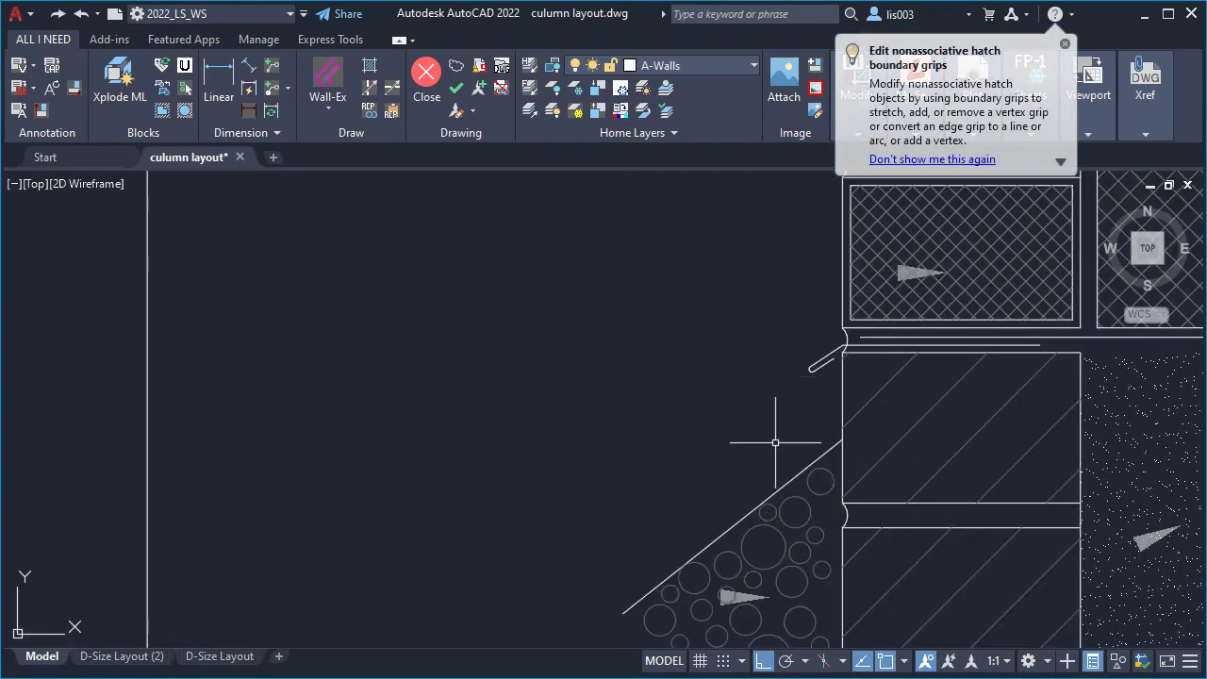
scroll(775, 461, "down", 5)
left_click(759, 264)
Pan to the labelled original detail and window-select it
scroll(754, 273, "up", 5)
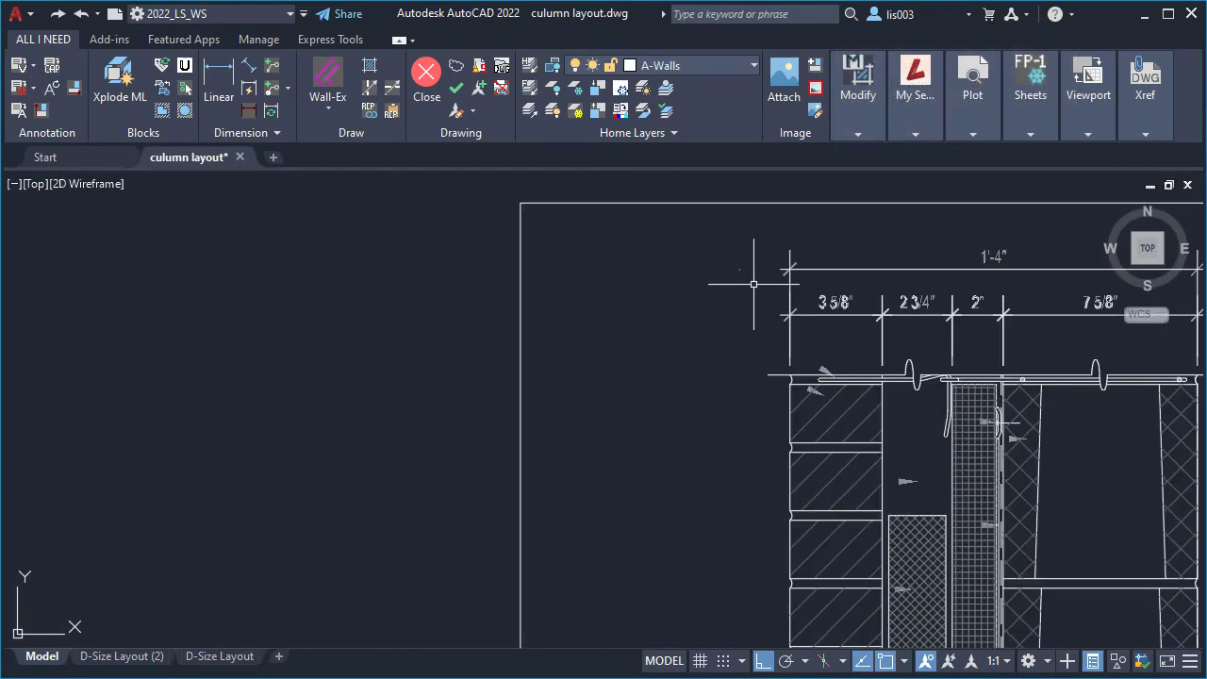
scroll(754, 271, "down", 4)
scroll(875, 284, "up", 4)
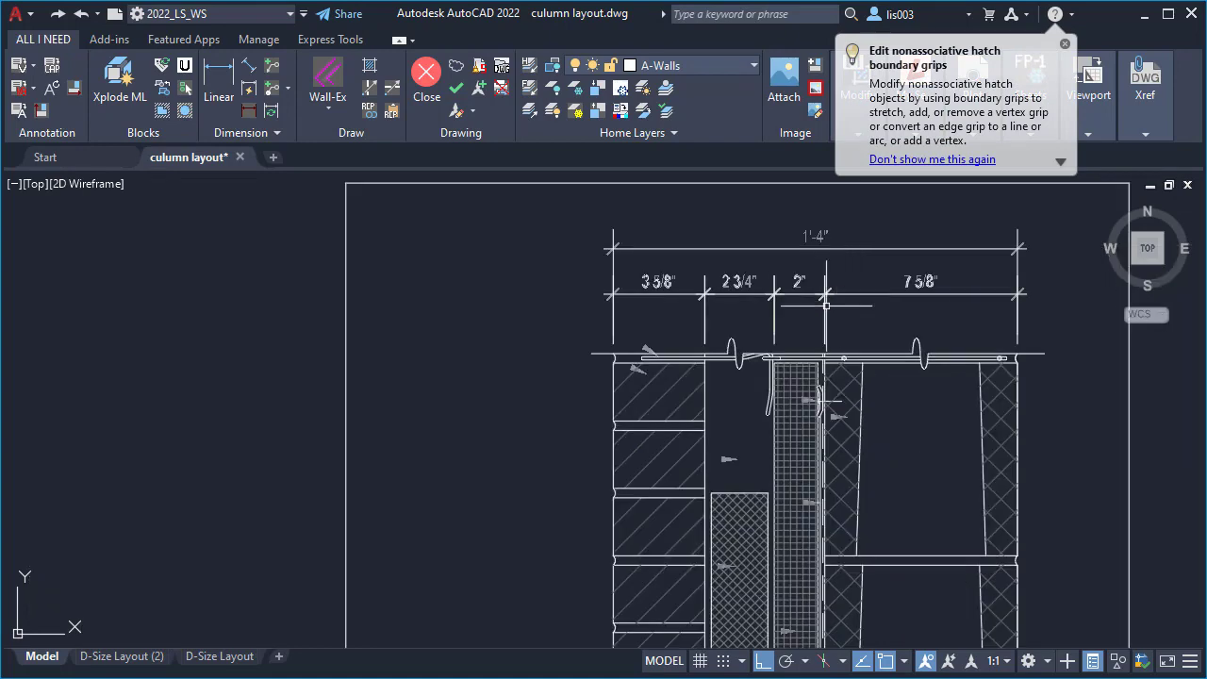
scroll(828, 401, "down", 4)
mouse_move(827, 401)
middle_mouse_down()
mouse_move(841, 307)
mouse_move(873, 362)
mouse_move(717, 443)
middle_mouse_up()
scroll(873, 363, "down", 6)
scroll(895, 348, "up", 4)
middle_click_drag(886, 235, 714, 304)
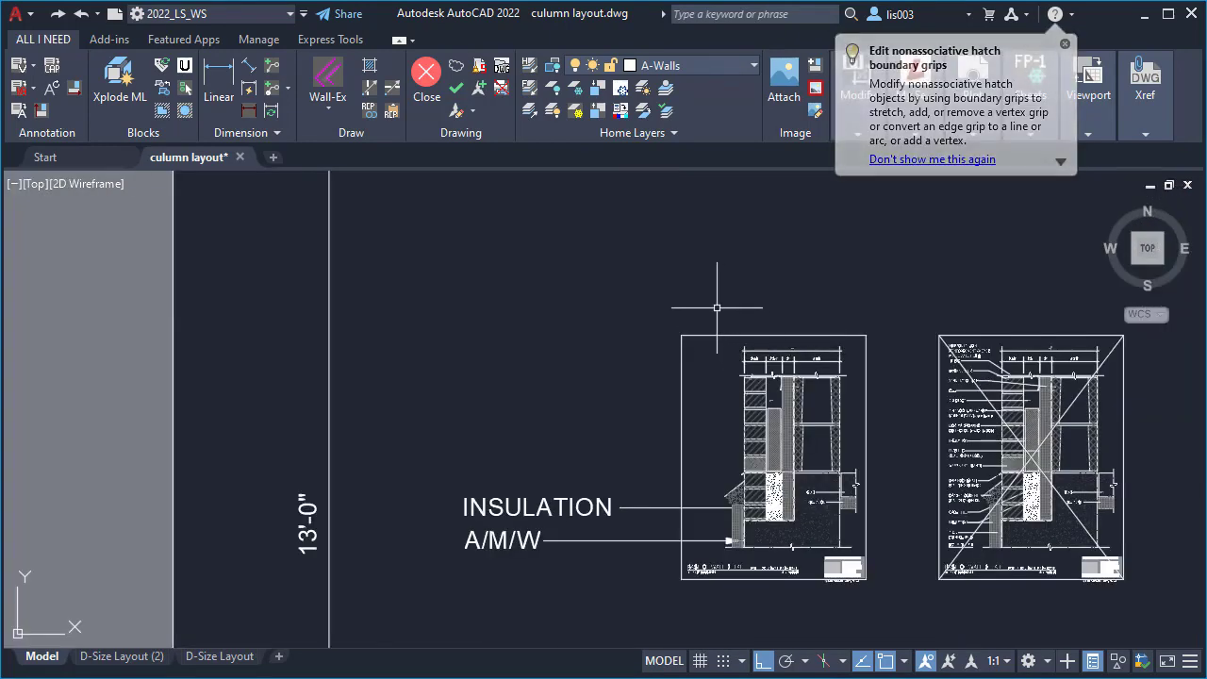
left_click(706, 307)
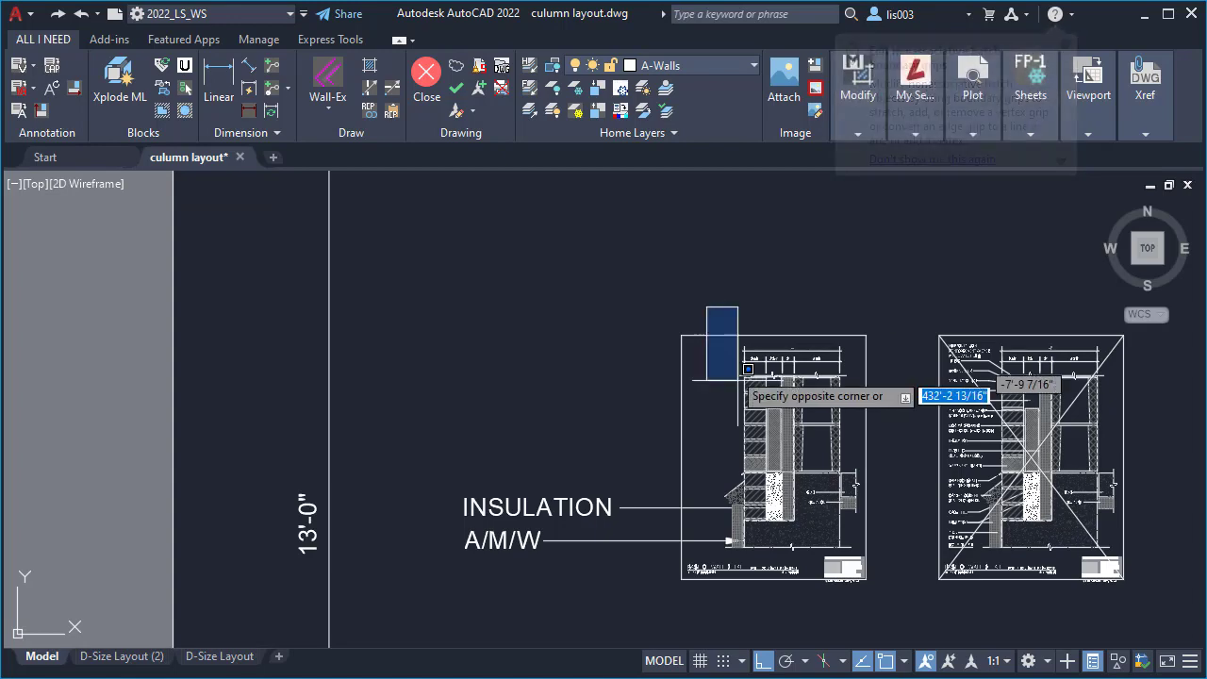
left_click(876, 556)
Move the selected detail, Ortho off, onto the brick wall's base corner on the elevation image
scroll(870, 557, "up", 8)
type("m")
key("Return")
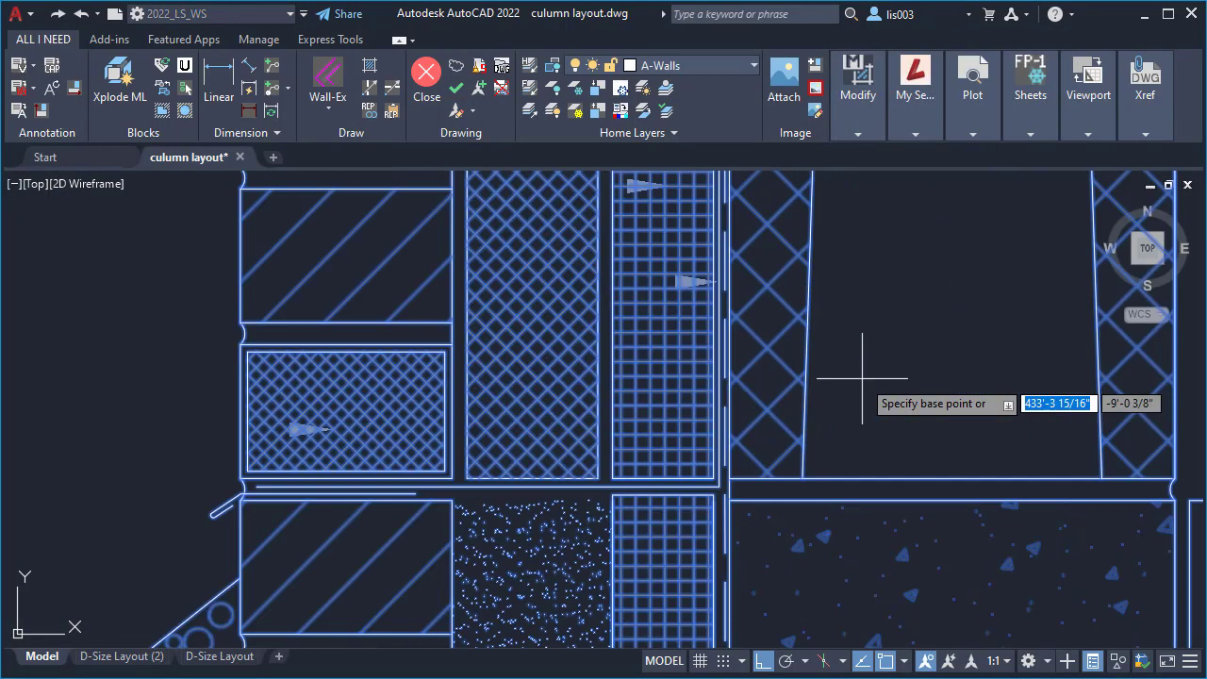
left_click(729, 500)
scroll(825, 385, "down", 10)
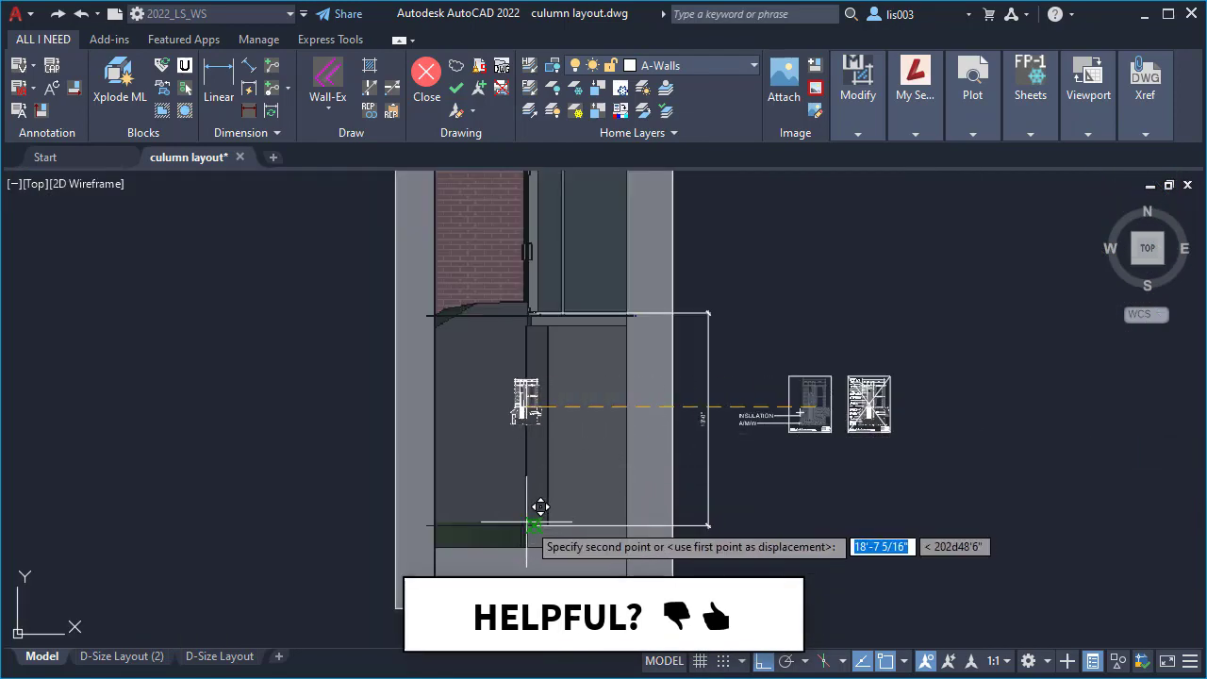
scroll(509, 300, "up", 8)
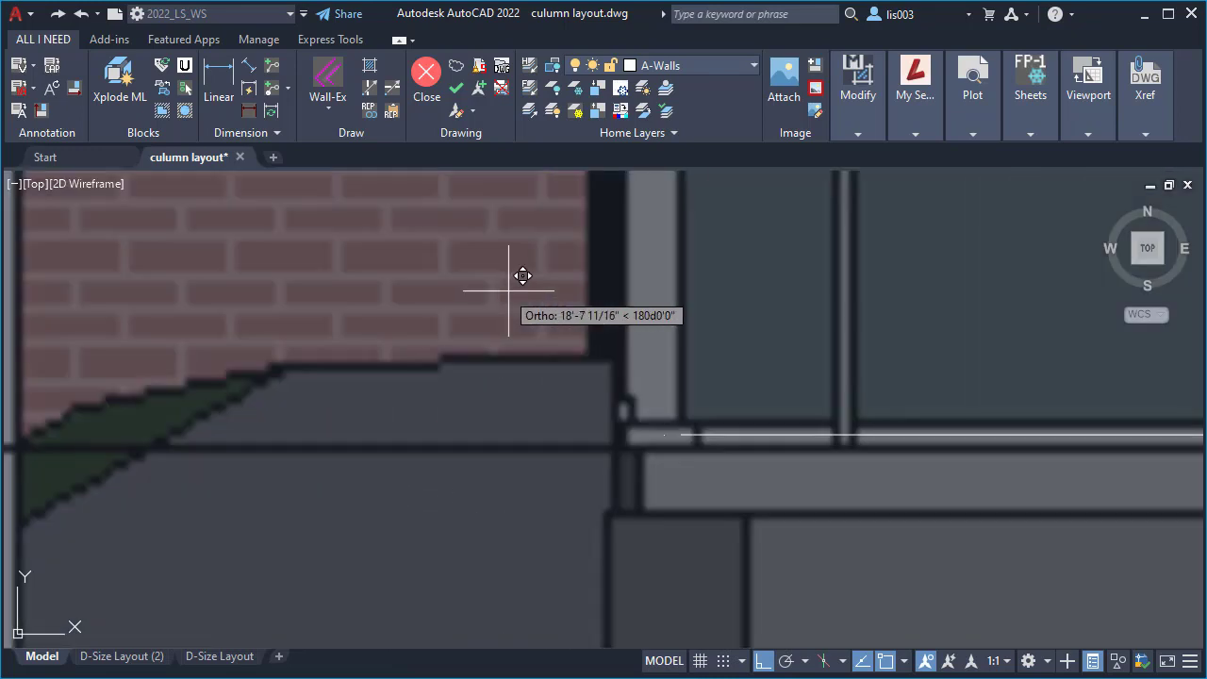
scroll(613, 382, "down", 2)
key("F8")
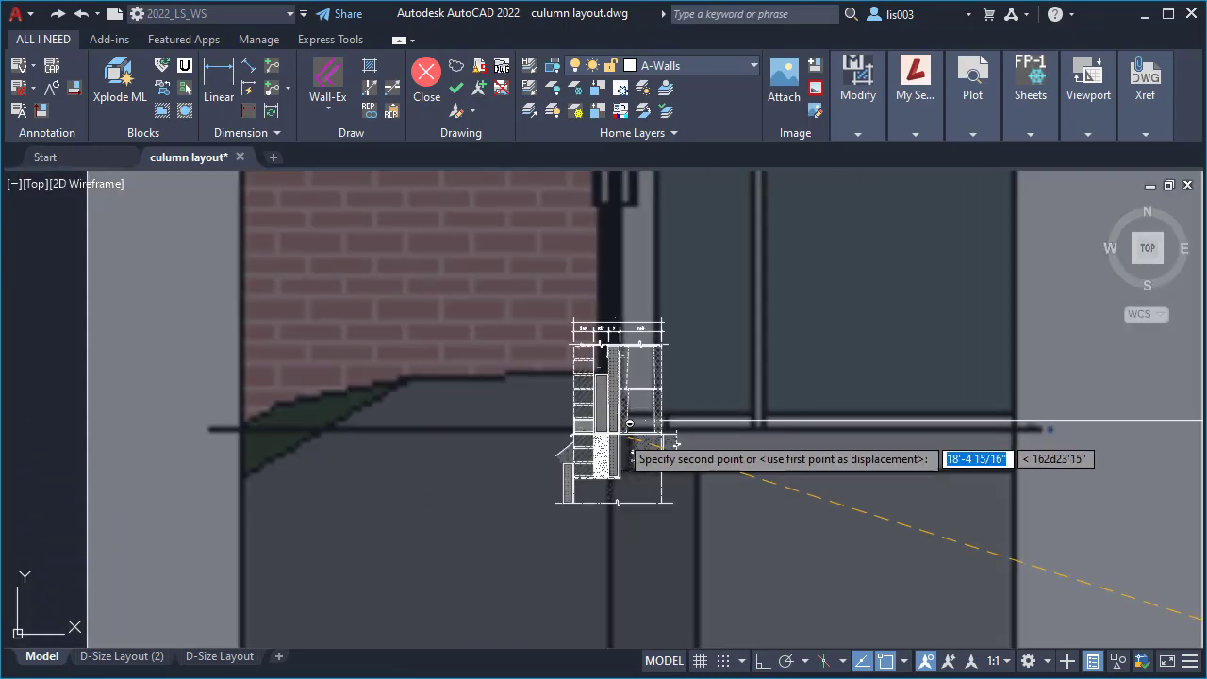
scroll(660, 400, "up", 3)
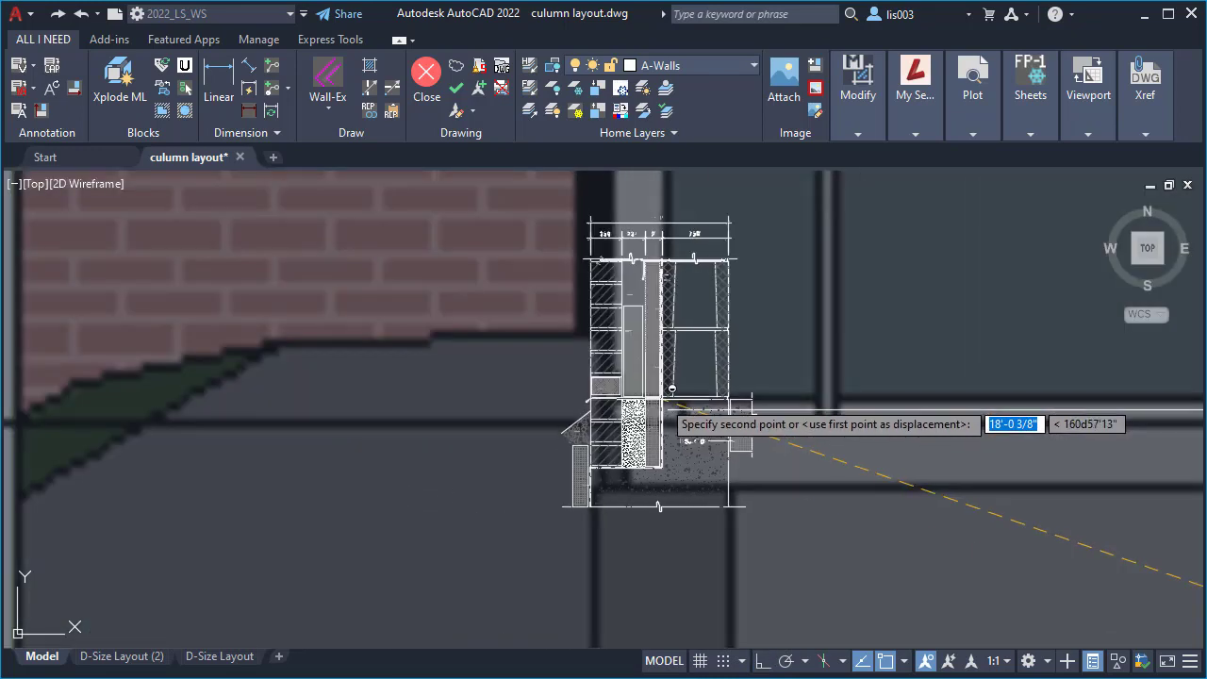
left_click(666, 410)
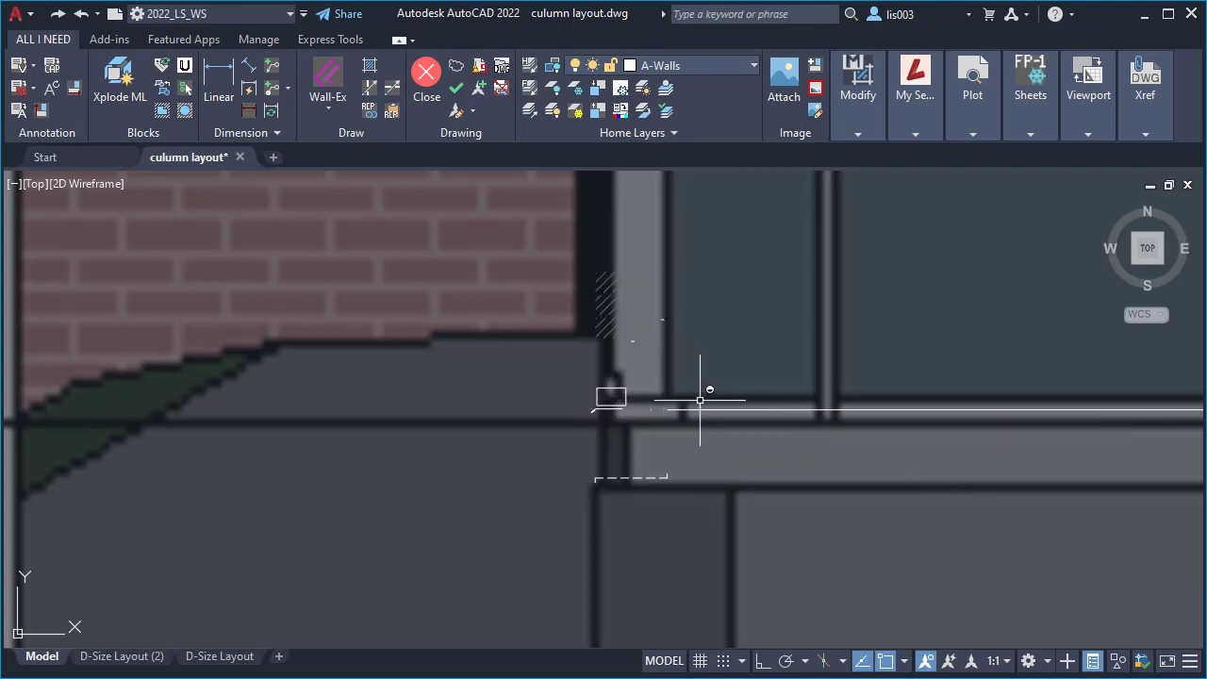
scroll(698, 411, "down", 4)
scroll(673, 462, "up", 4)
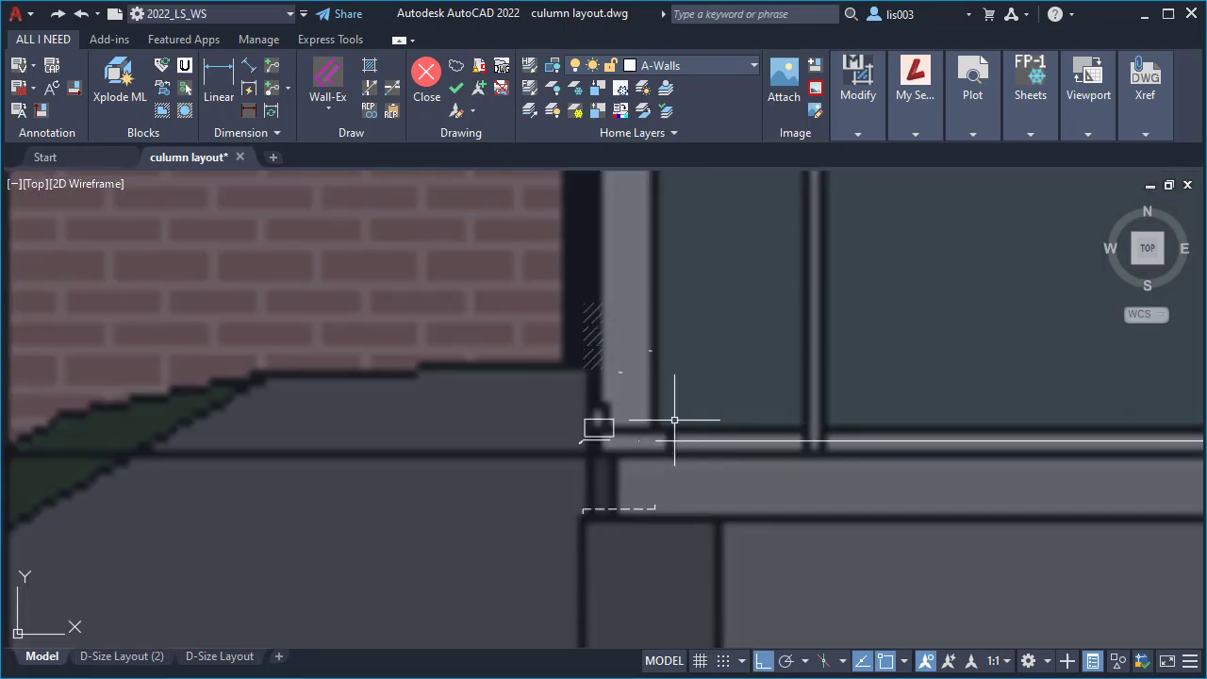
scroll(674, 416, "down", 4)
scroll(657, 421, "up", 4)
scroll(657, 421, "down", 4)
middle_click_drag(650, 430, 643, 438)
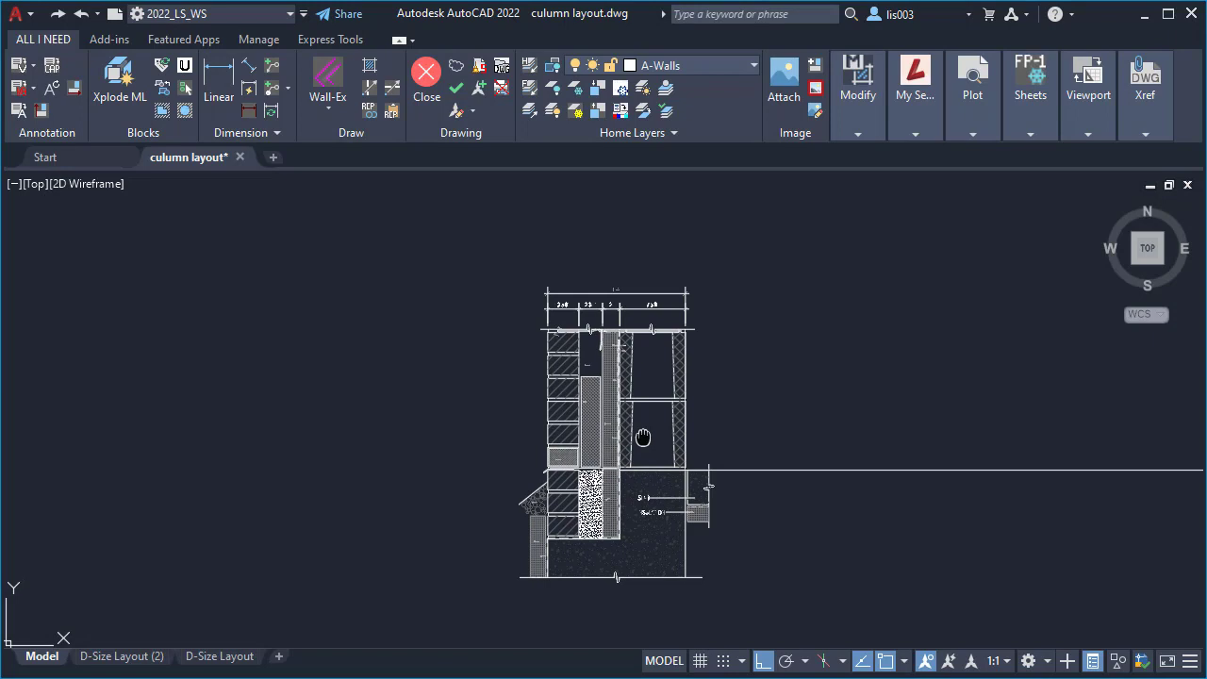
scroll(643, 437, "up", 4)
scroll(641, 439, "down", 1)
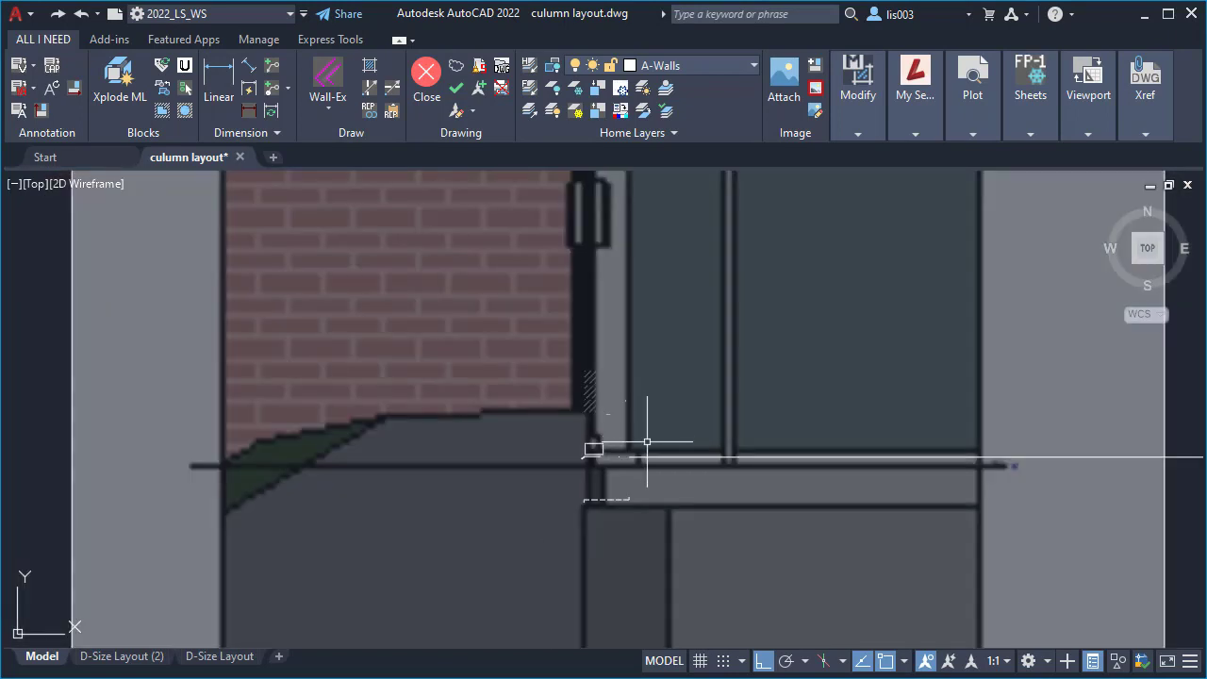
Send the elevation image to the back with DRAWORDER and regenerate the display
scroll(648, 443, "down", 3)
left_click(851, 404)
key("Return")
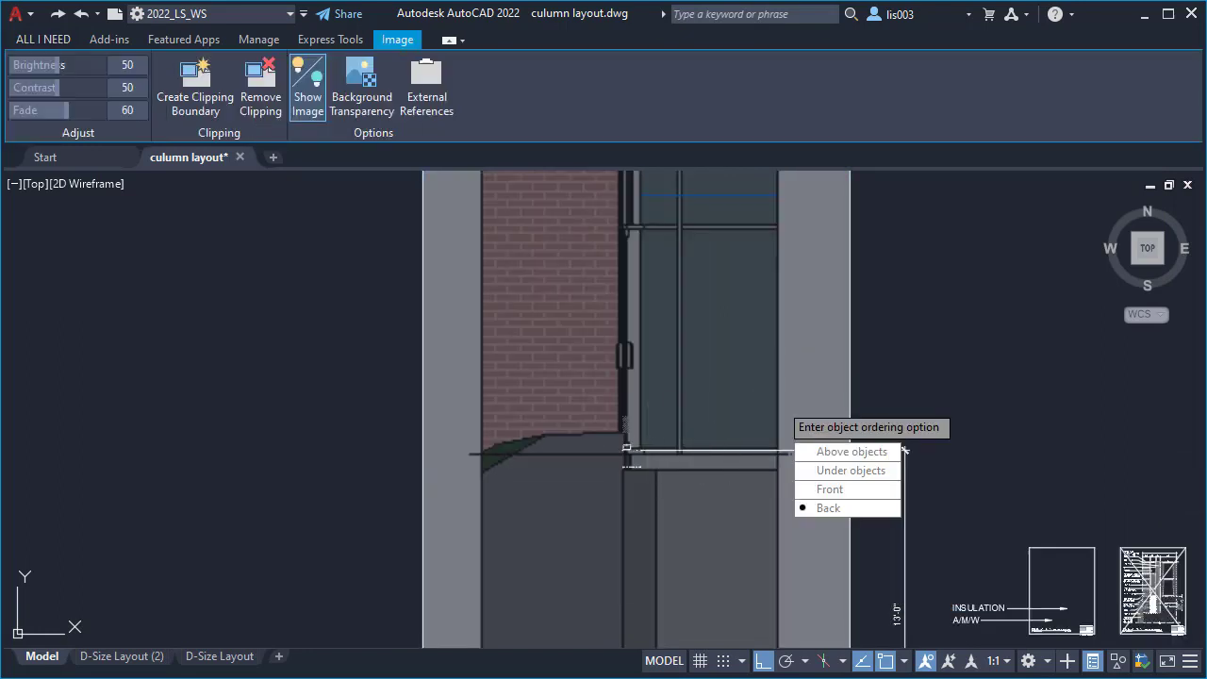
key("Return")
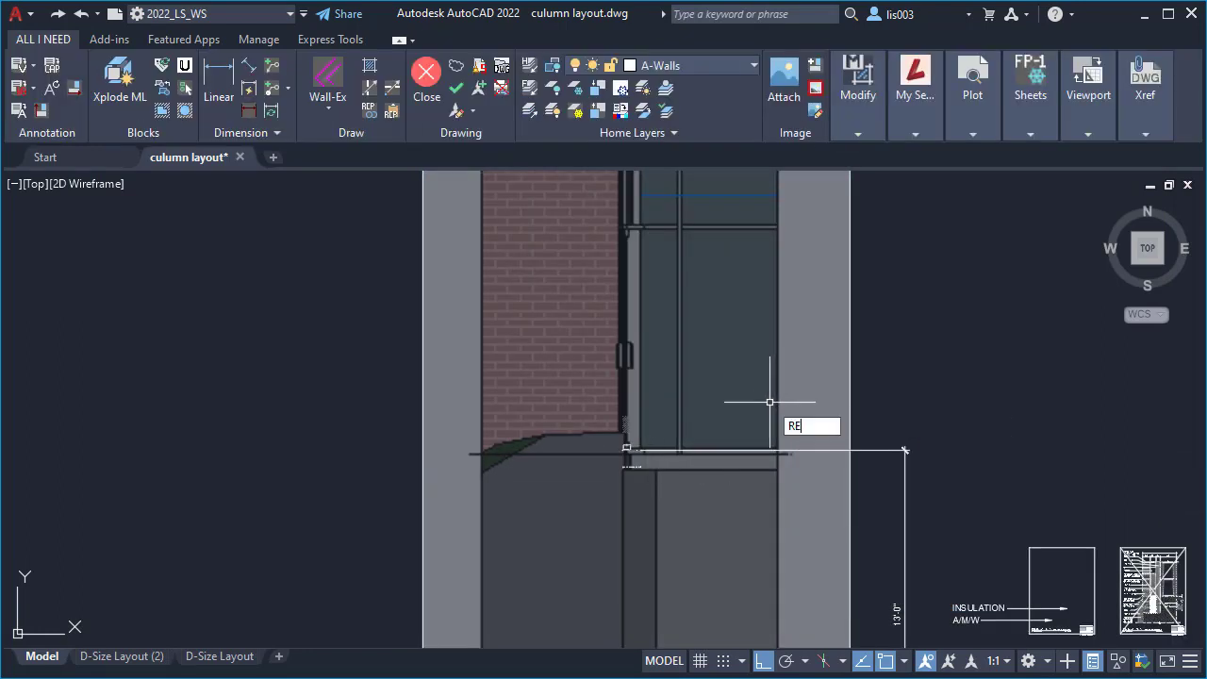
key("Return")
scroll(651, 453, "up", 5)
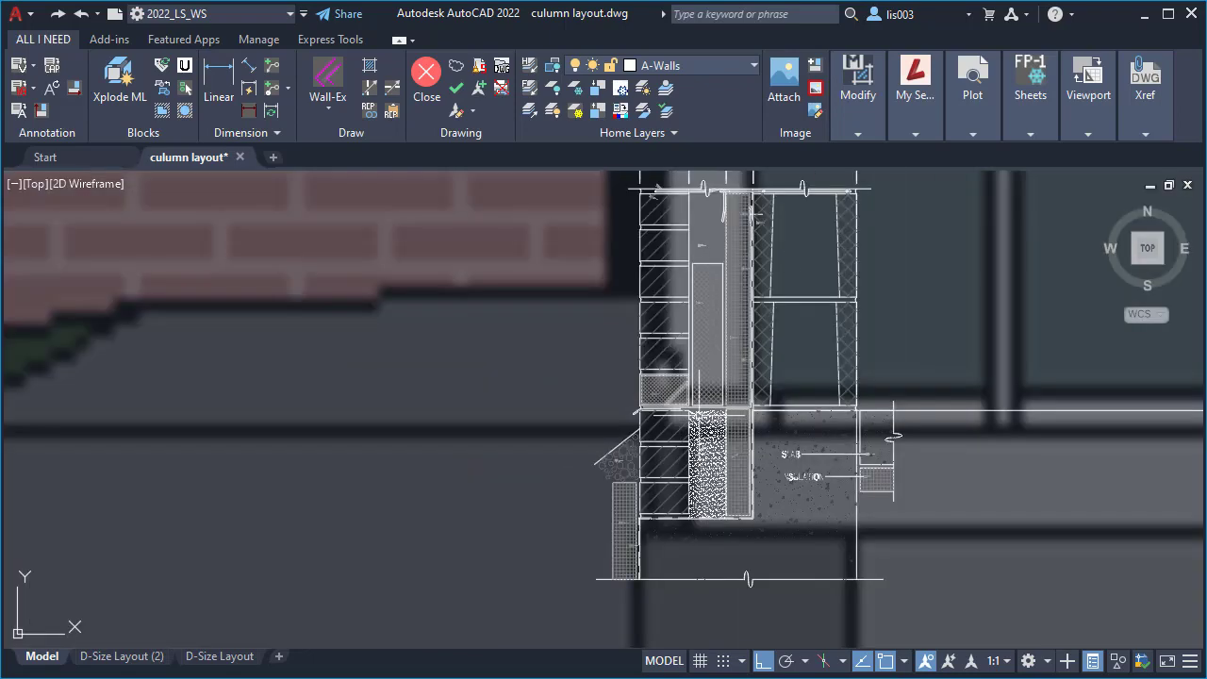
scroll(650, 452, "down", 3)
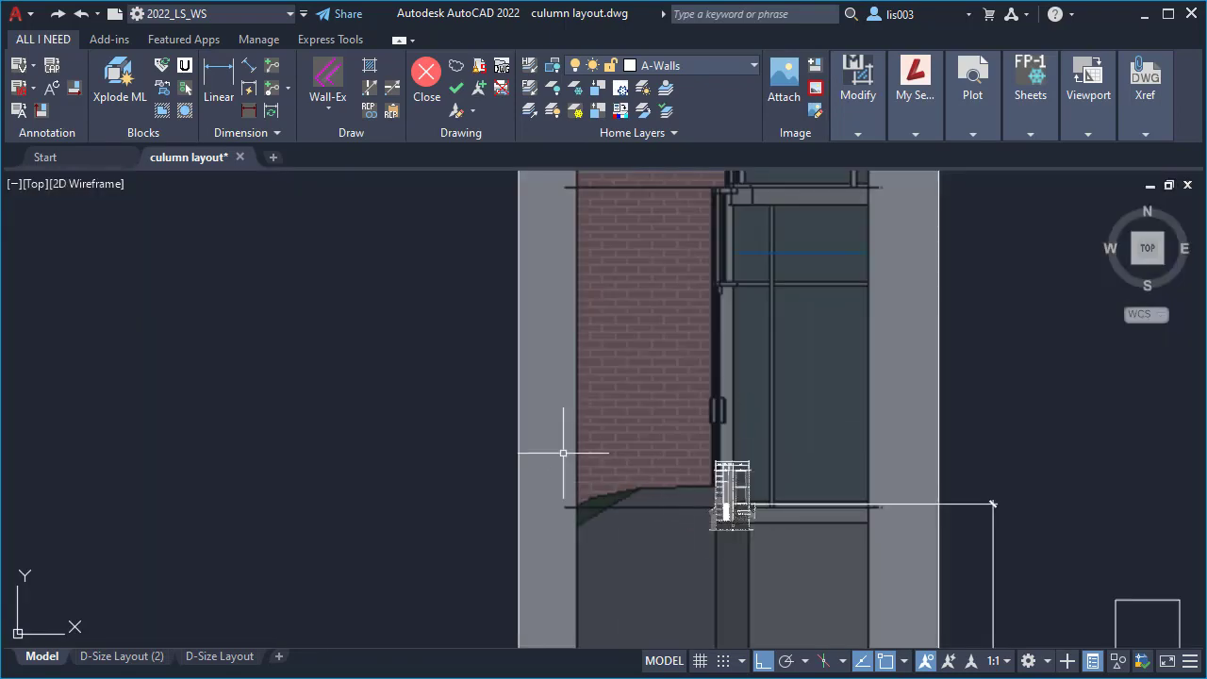
scroll(806, 393, "up", 6)
scroll(801, 387, "down", 3)
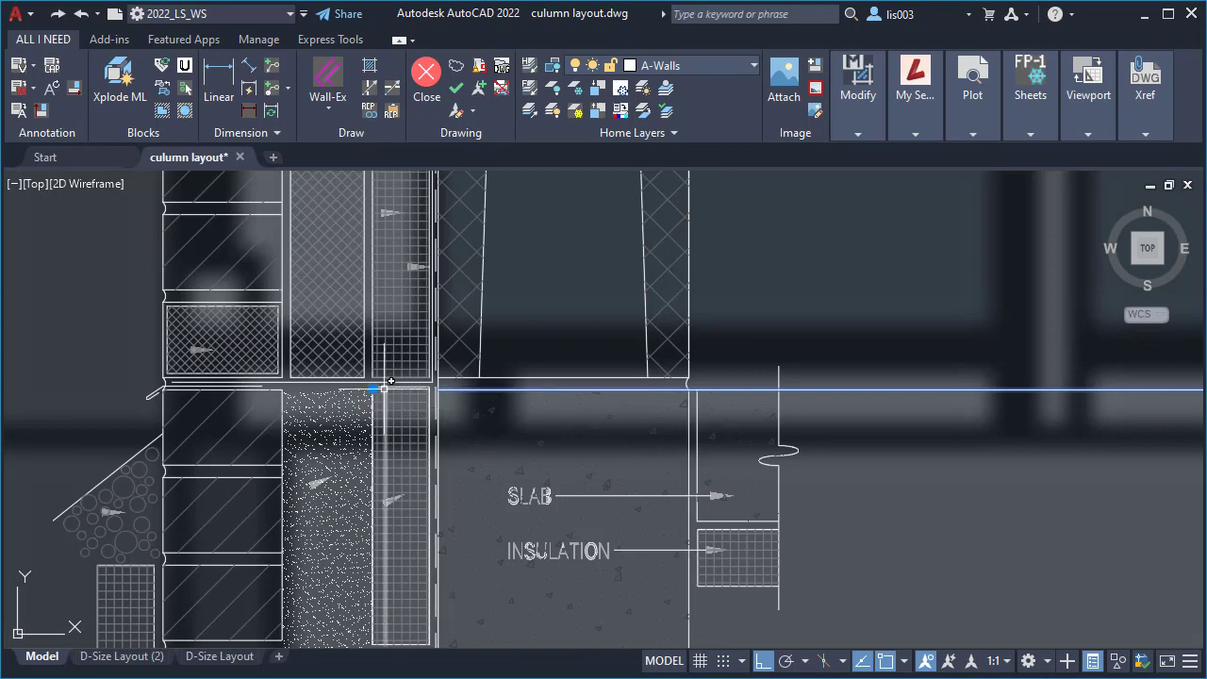
middle_click_drag(552, 412, 304, 295)
left_click(645, 538)
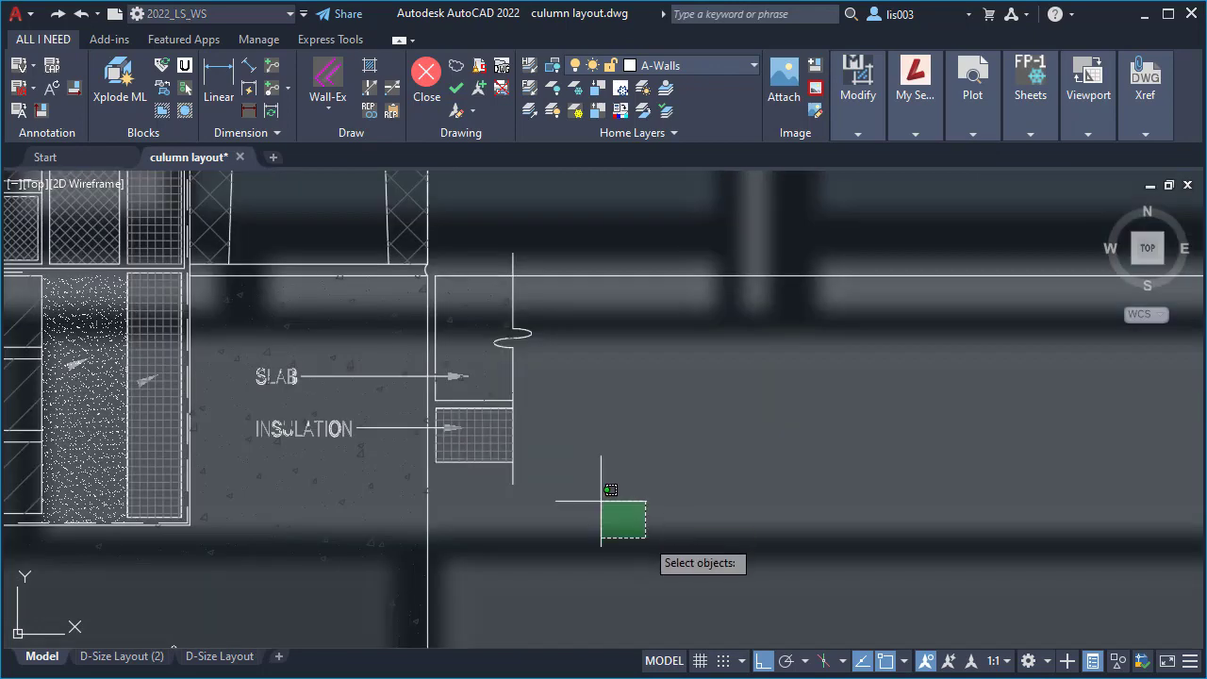
Stretch the slab end and insulation right out to the far wall line
left_click(478, 224)
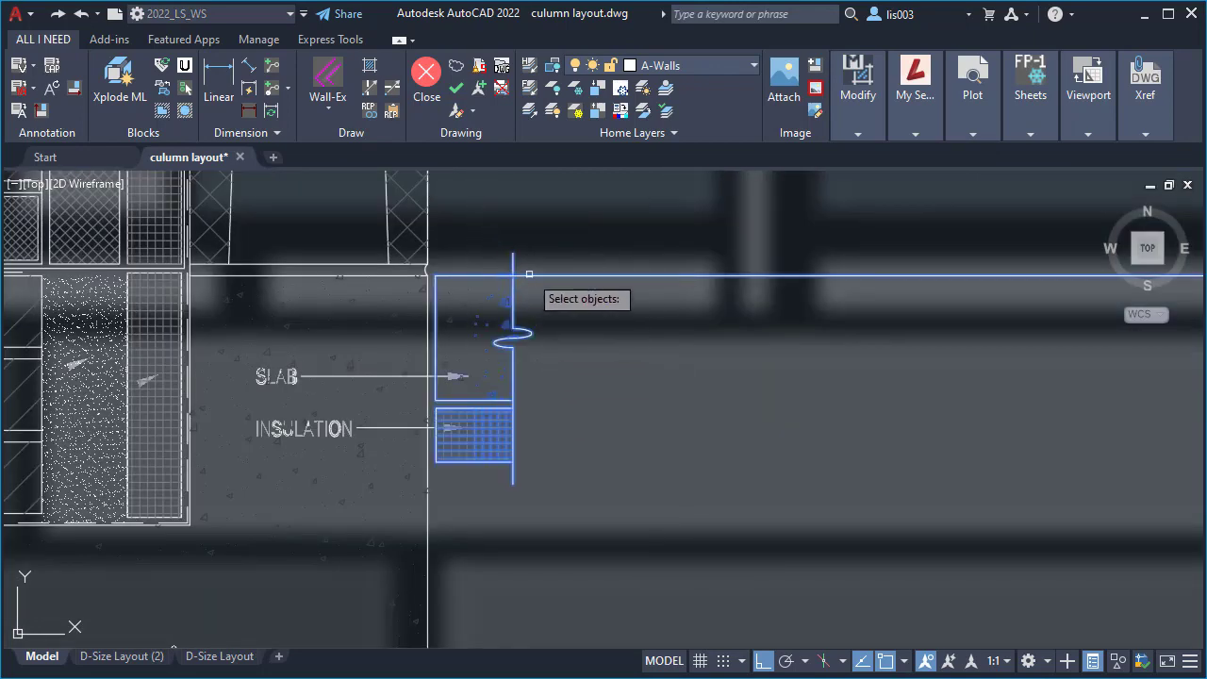
scroll(528, 273, "up", 5)
scroll(512, 272, "down", 2)
key("Return")
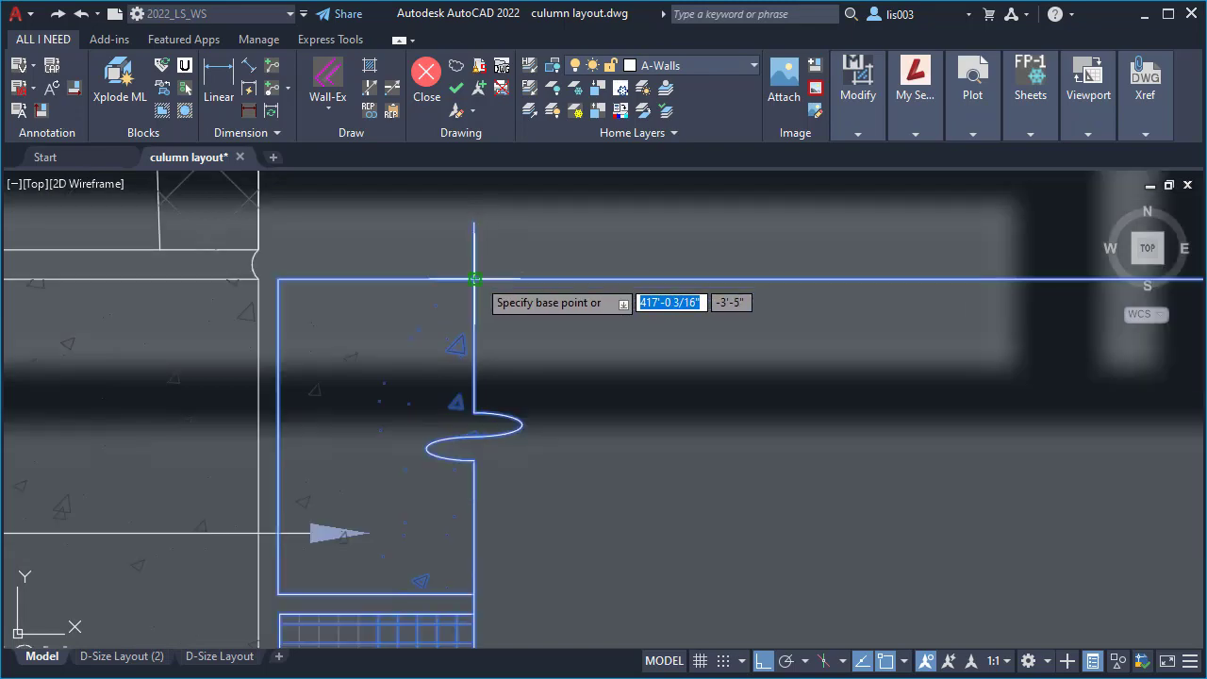
left_click(474, 279)
scroll(474, 273, "down", 2)
scroll(475, 270, "down", 4)
middle_click_drag(475, 270, 673, 283)
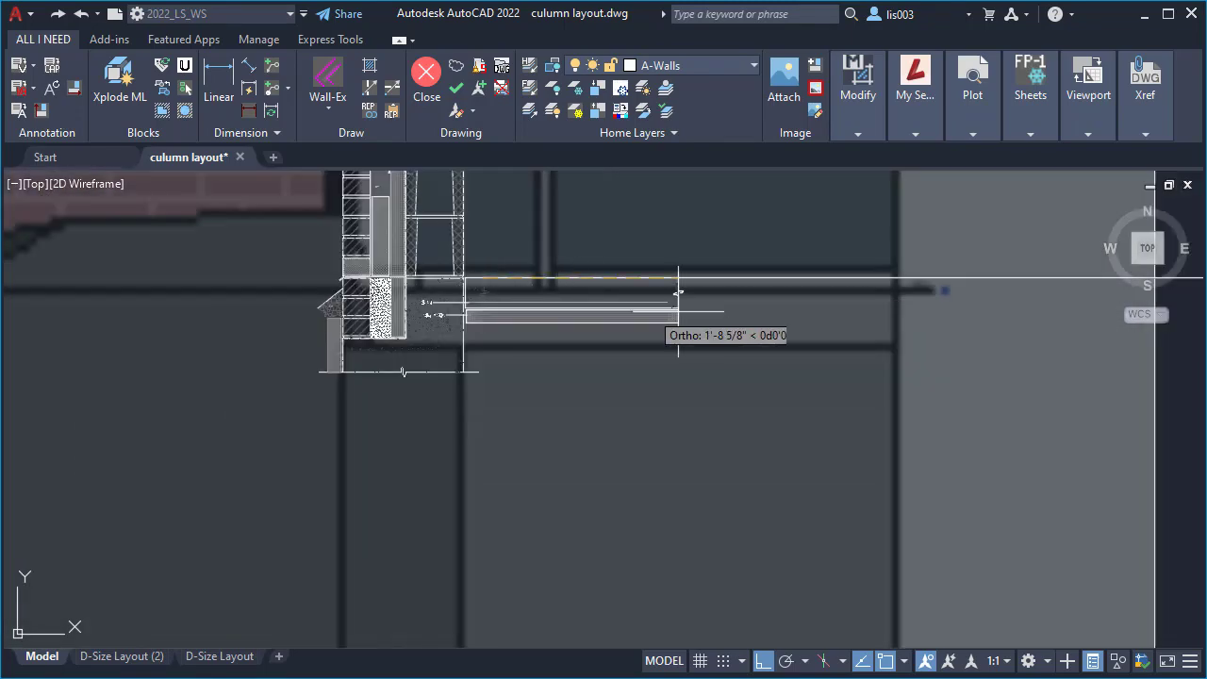
left_click(894, 293)
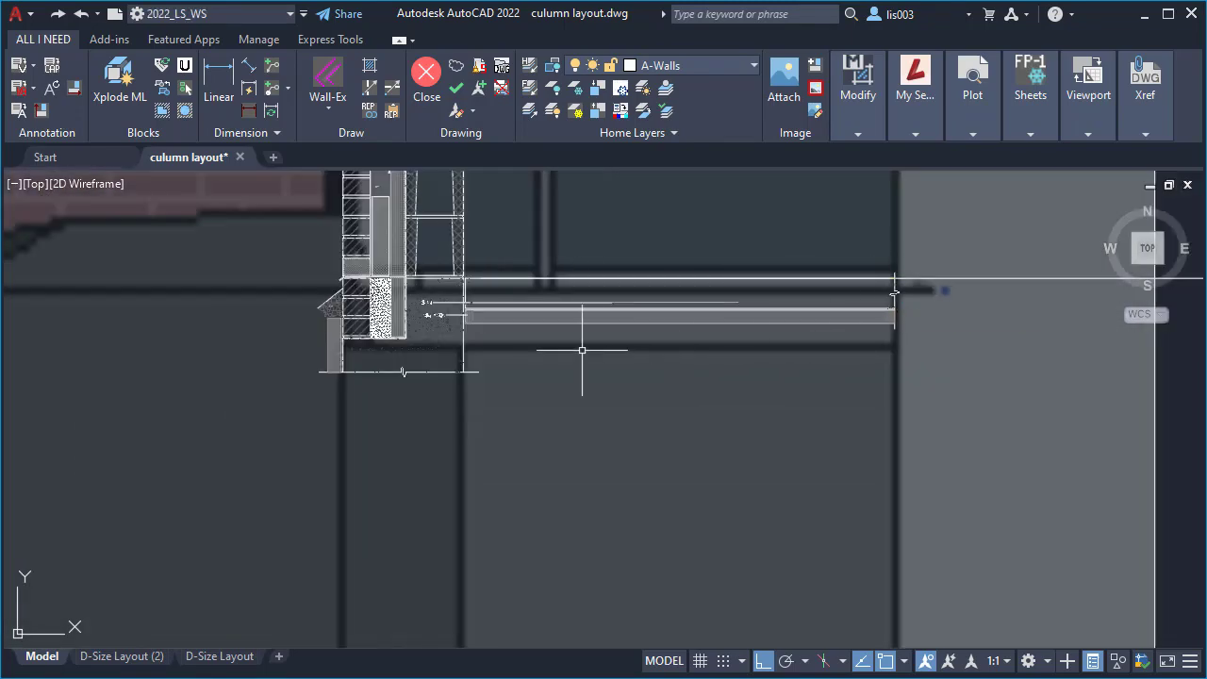
scroll(513, 311, "up", 2)
scroll(571, 418, "up", 8)
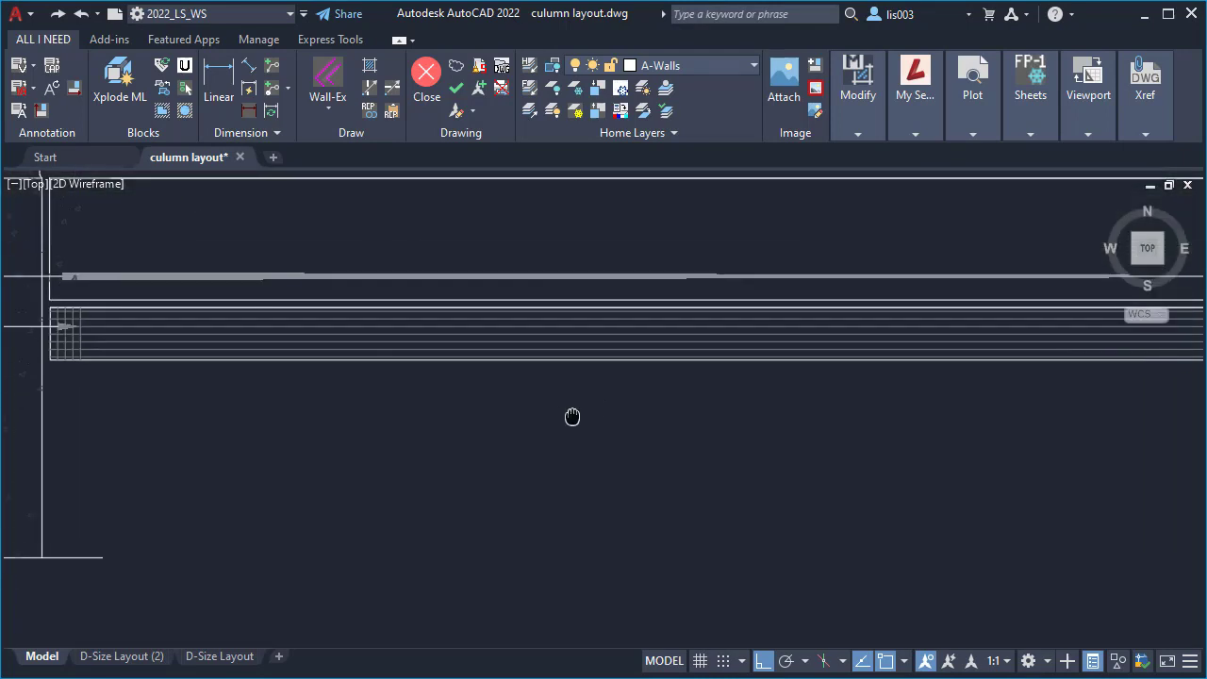
scroll(256, 445, "up", 4)
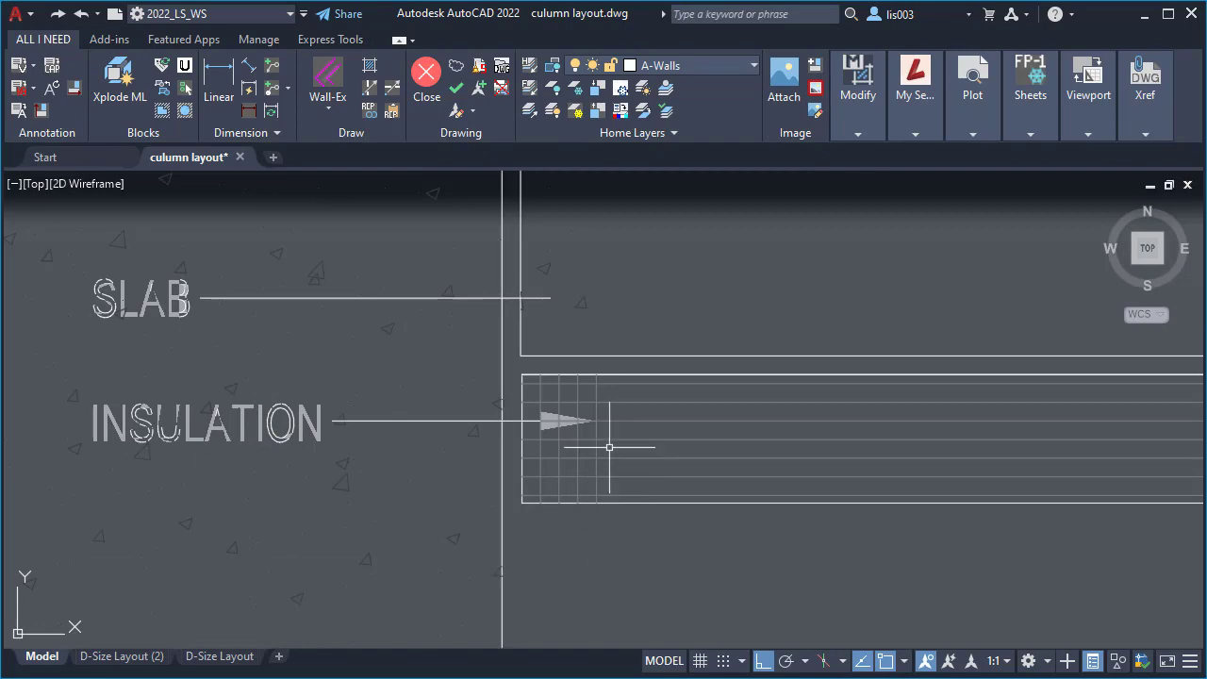
scroll(613, 461, "down", 8)
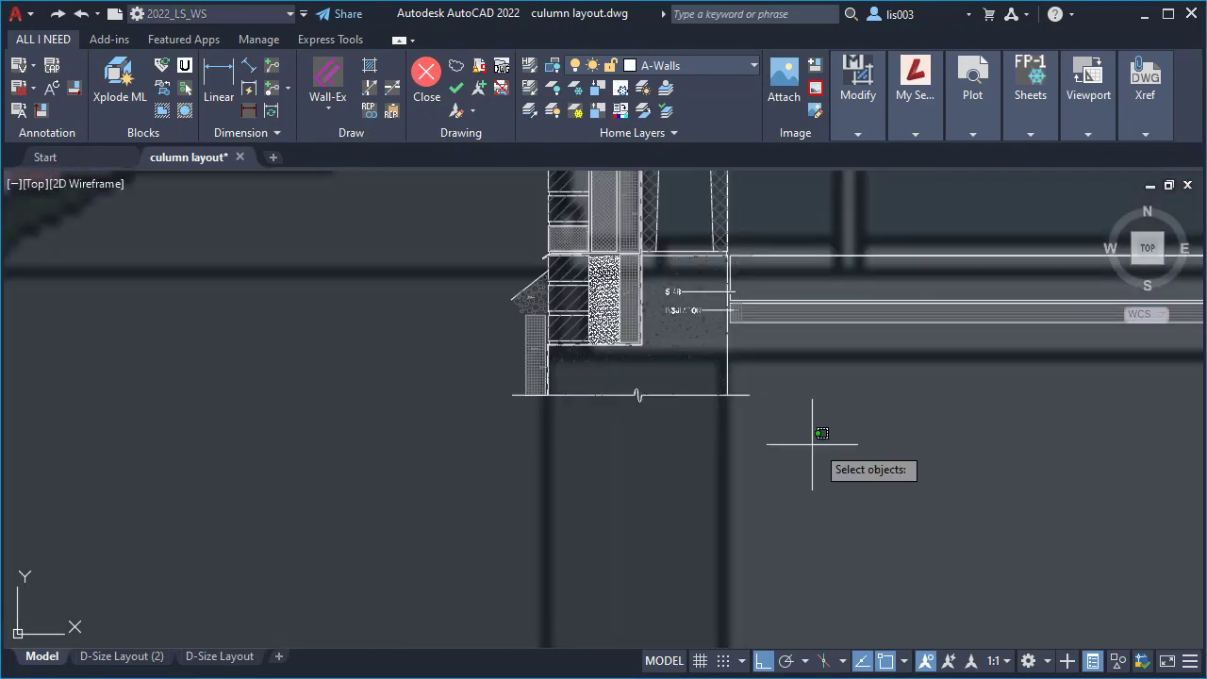
Stretch the footing bottom down onto the image's foundation line
left_click(812, 444)
left_click(452, 371)
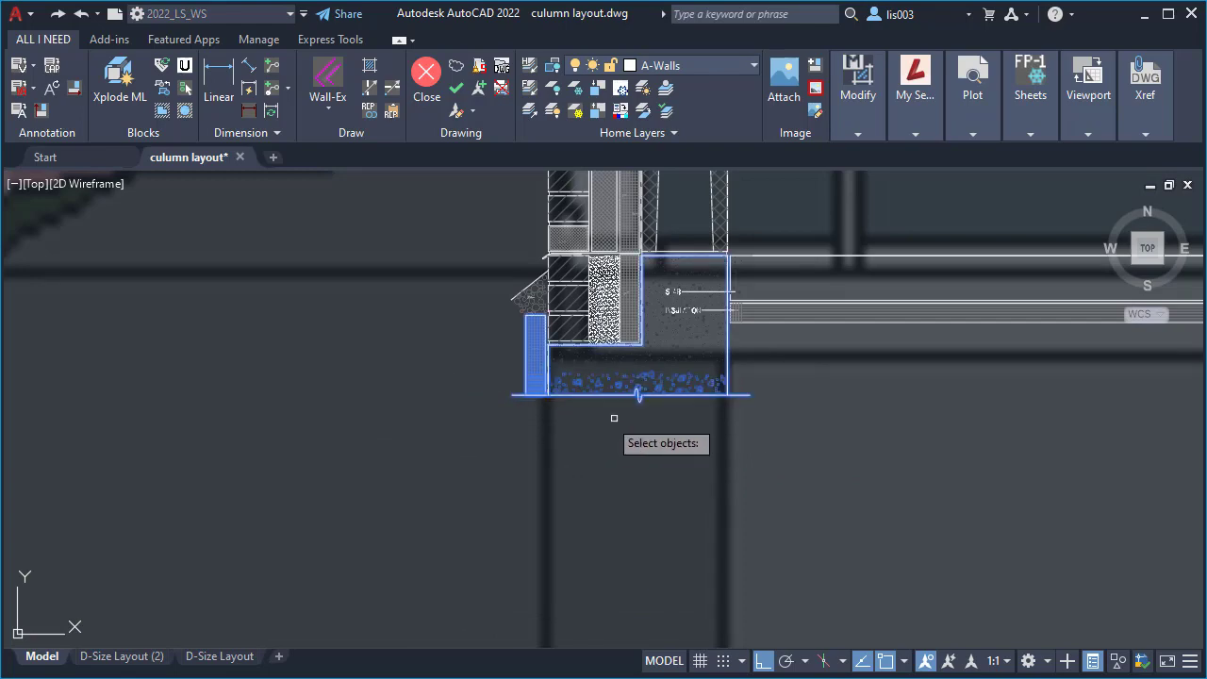
scroll(725, 401, "up", 2)
scroll(725, 400, "up", 2)
key("Return")
left_click(722, 354)
scroll(726, 387, "down", 5)
scroll(736, 424, "down", 5)
scroll(744, 466, "up", 5)
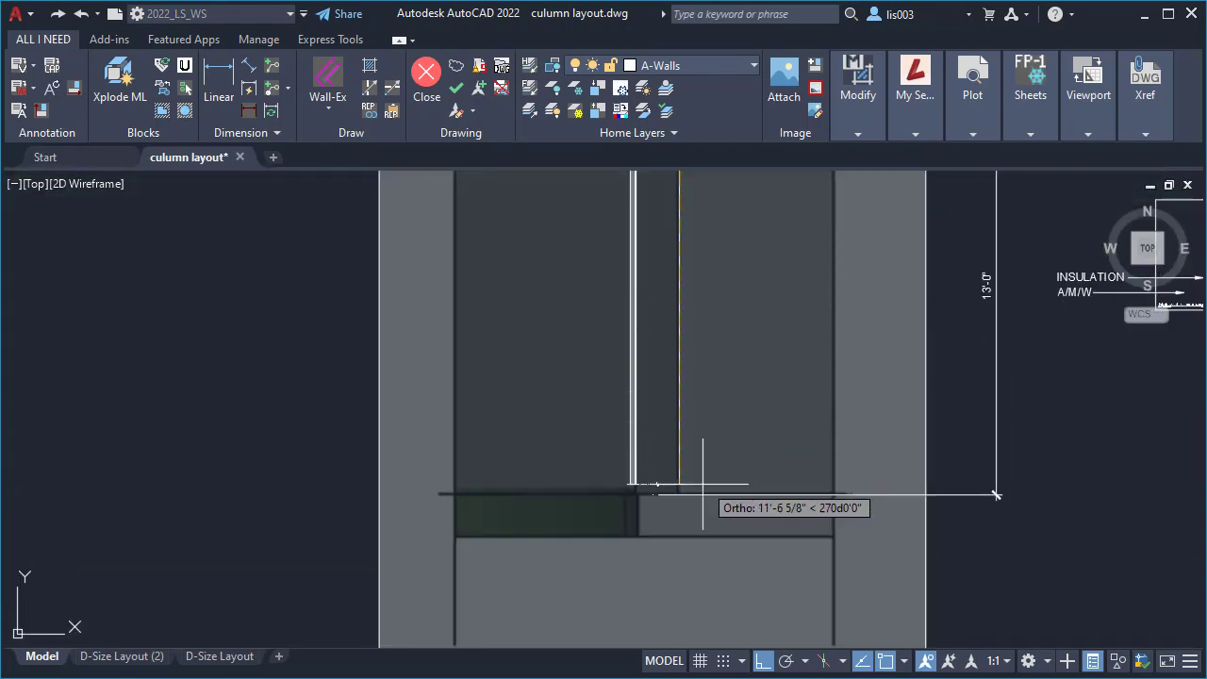
scroll(676, 494, "up", 3)
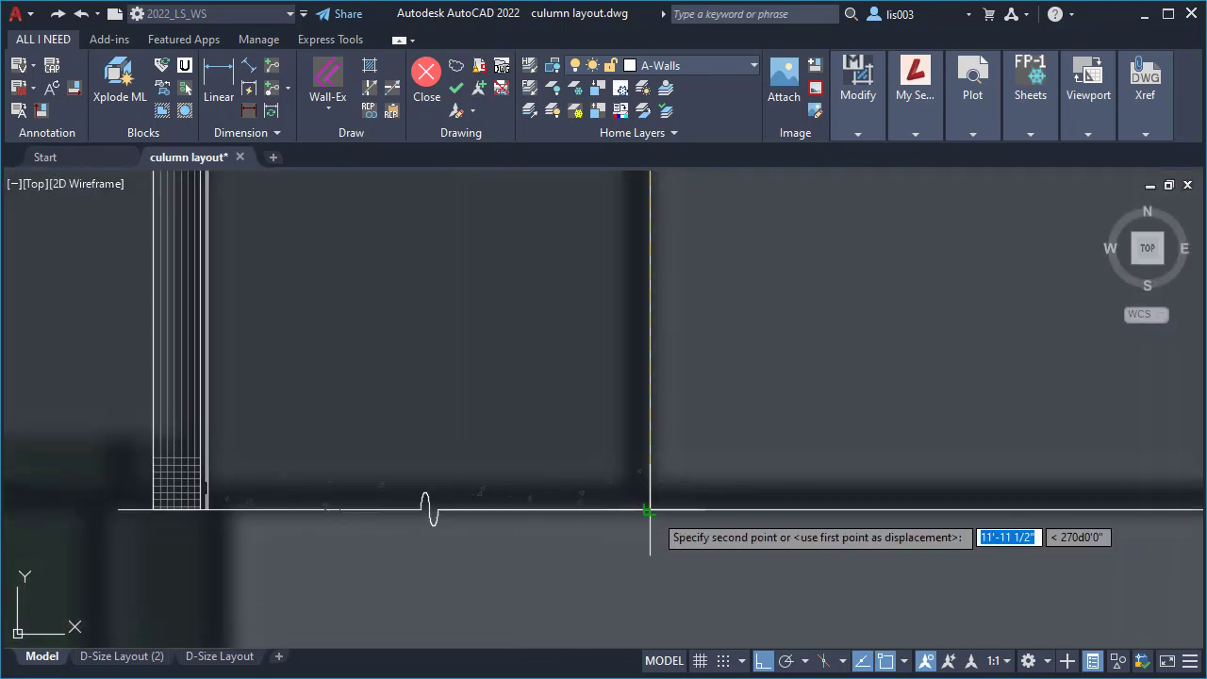
left_click(649, 511)
scroll(653, 511, "down", 5)
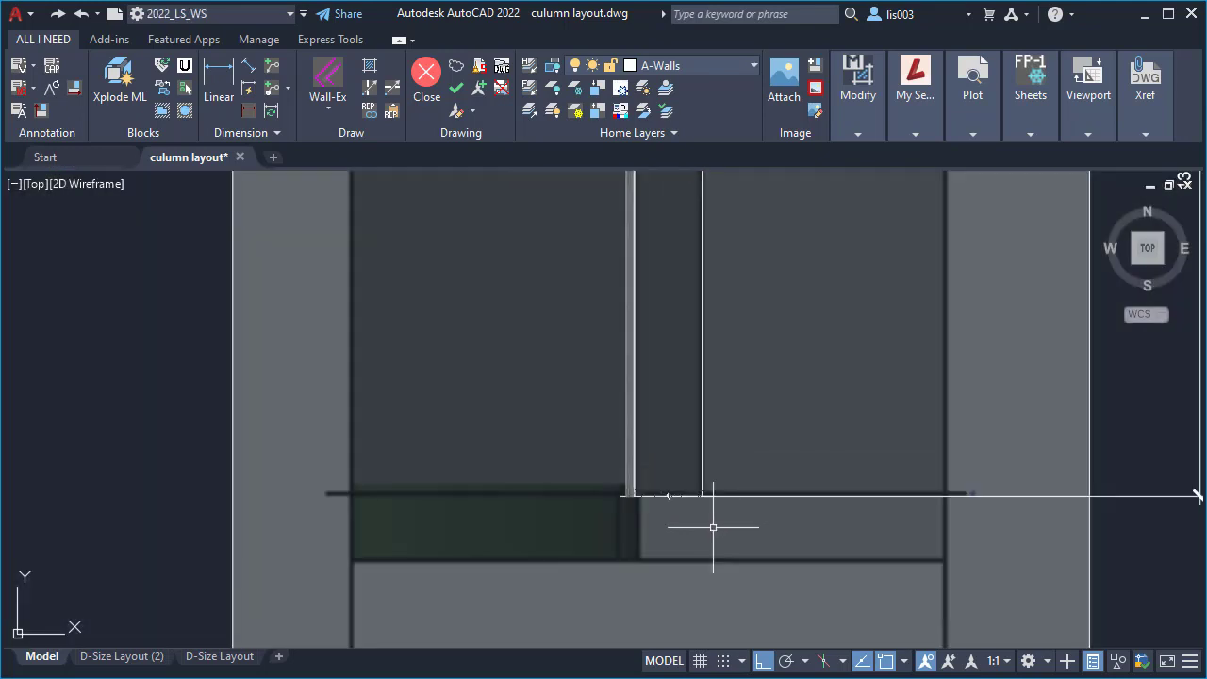
scroll(668, 404, "down", 3)
scroll(690, 348, "up", 4)
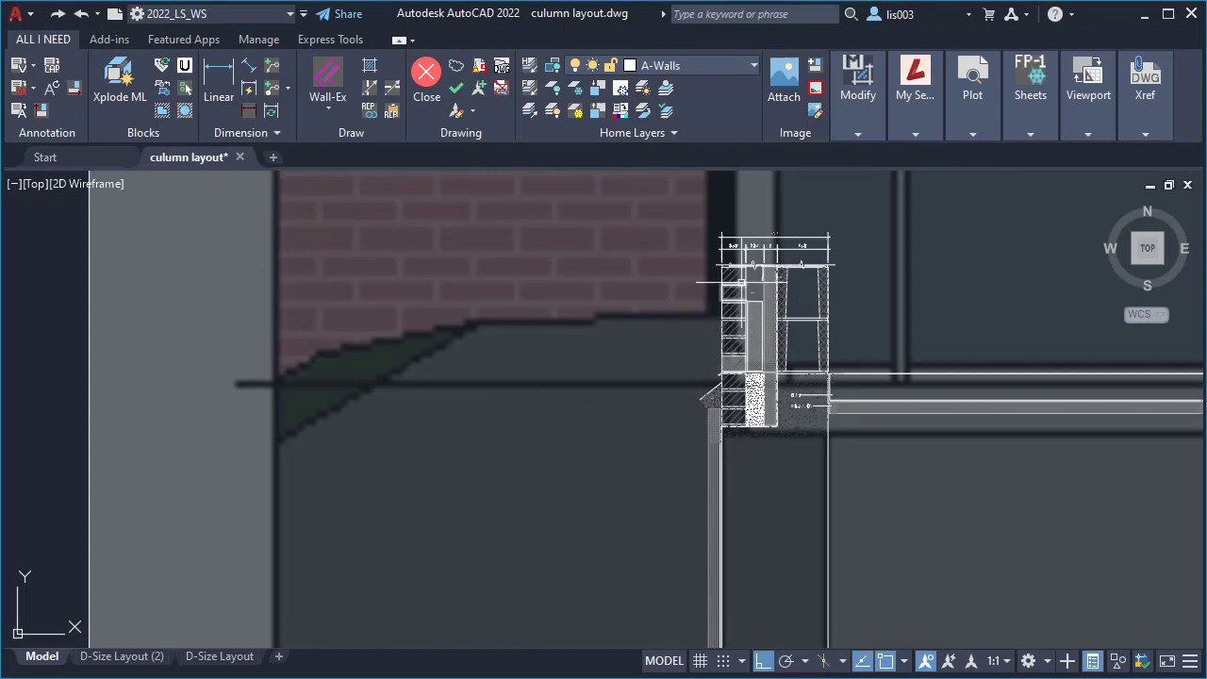
middle_click_drag(743, 276, 737, 482)
scroll(701, 487, "up", 3)
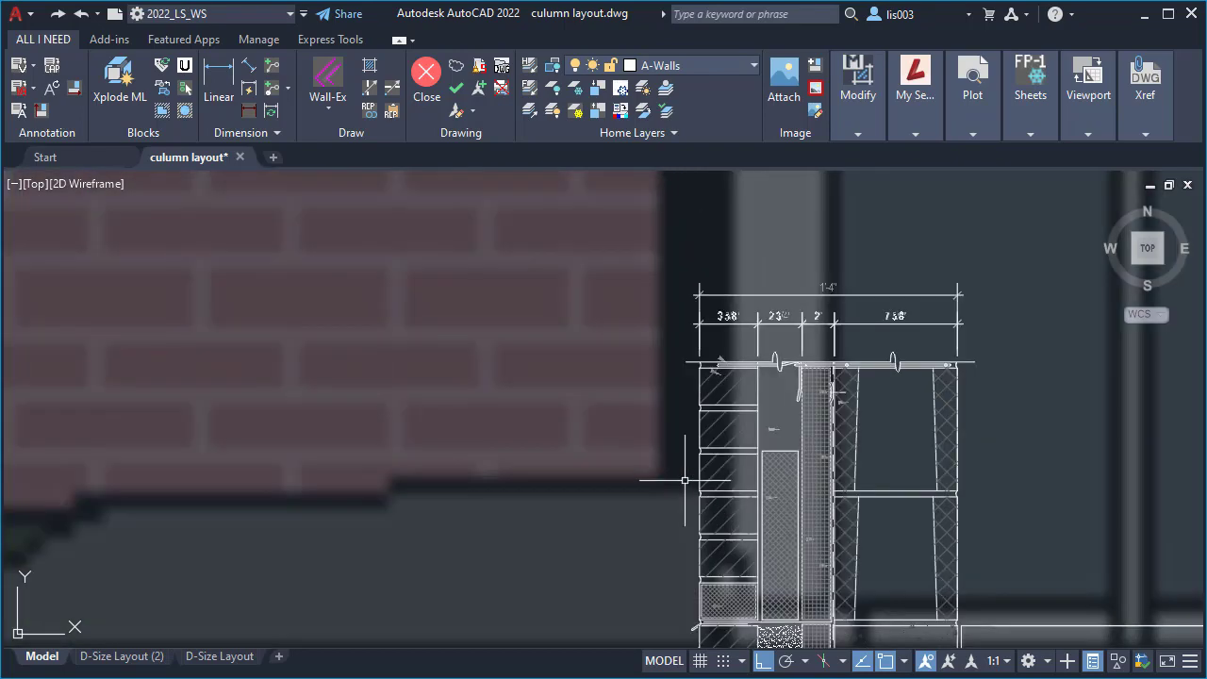
scroll(741, 478, "up", 2)
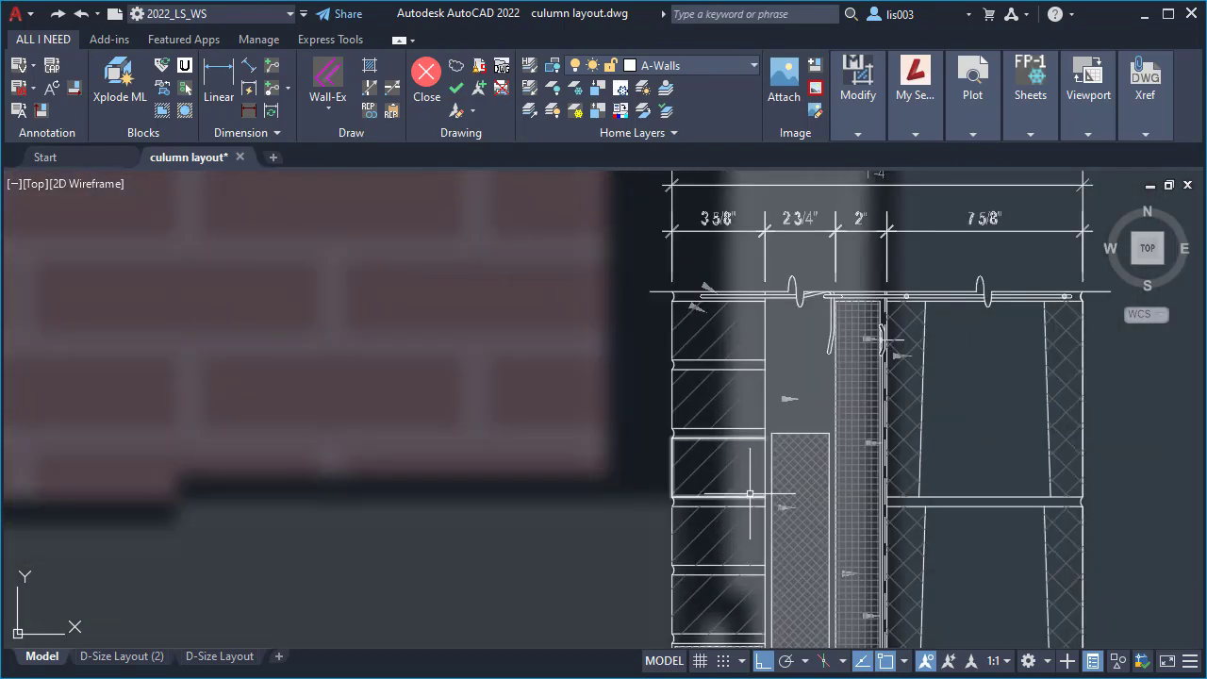
scroll(786, 410, "up", 4)
left_click(789, 417)
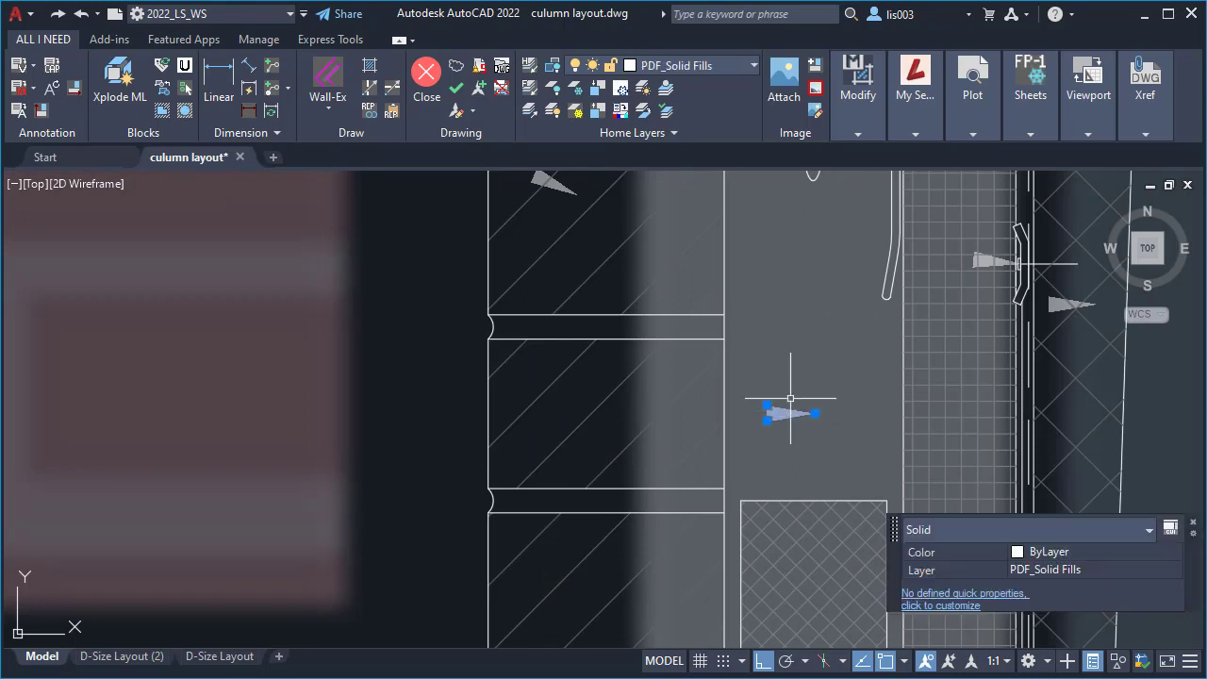
right_click(817, 325)
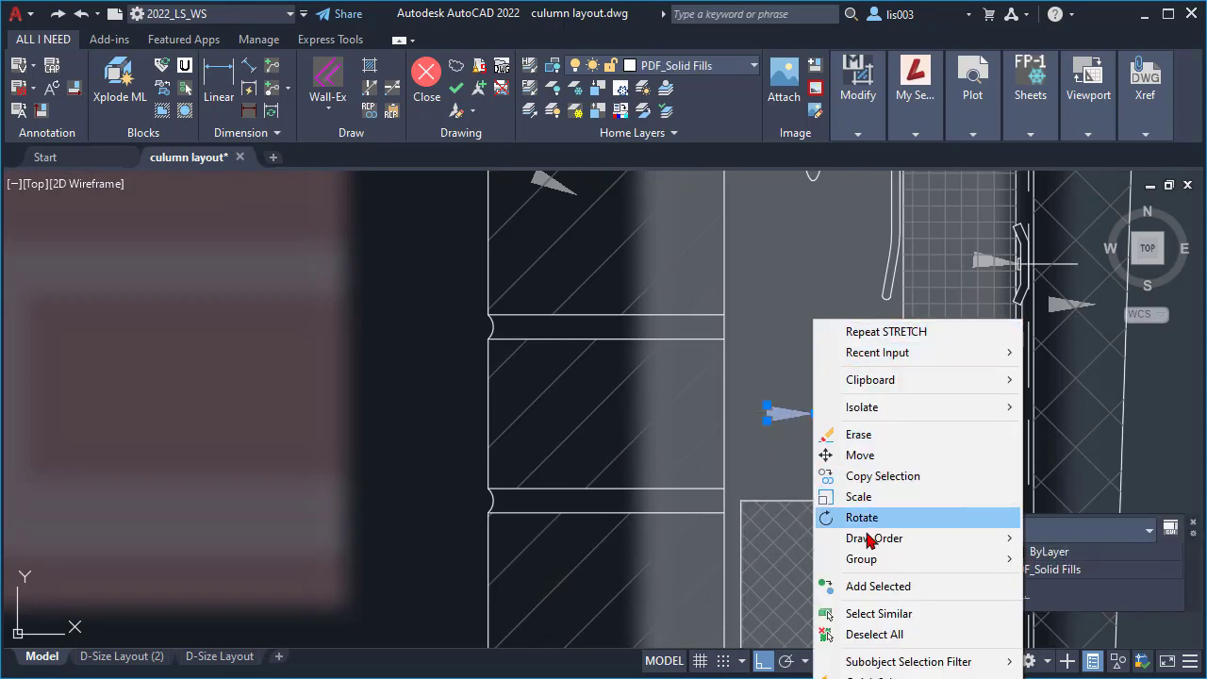
left_click(879, 613)
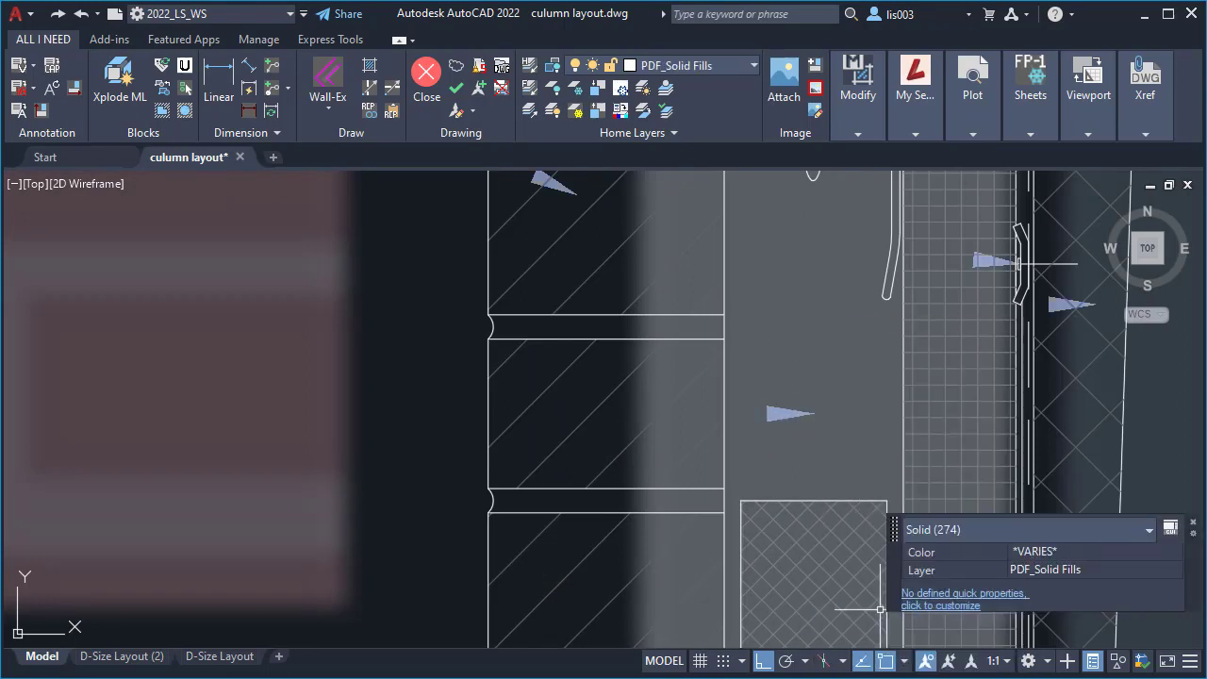
scroll(792, 472, "up", 5)
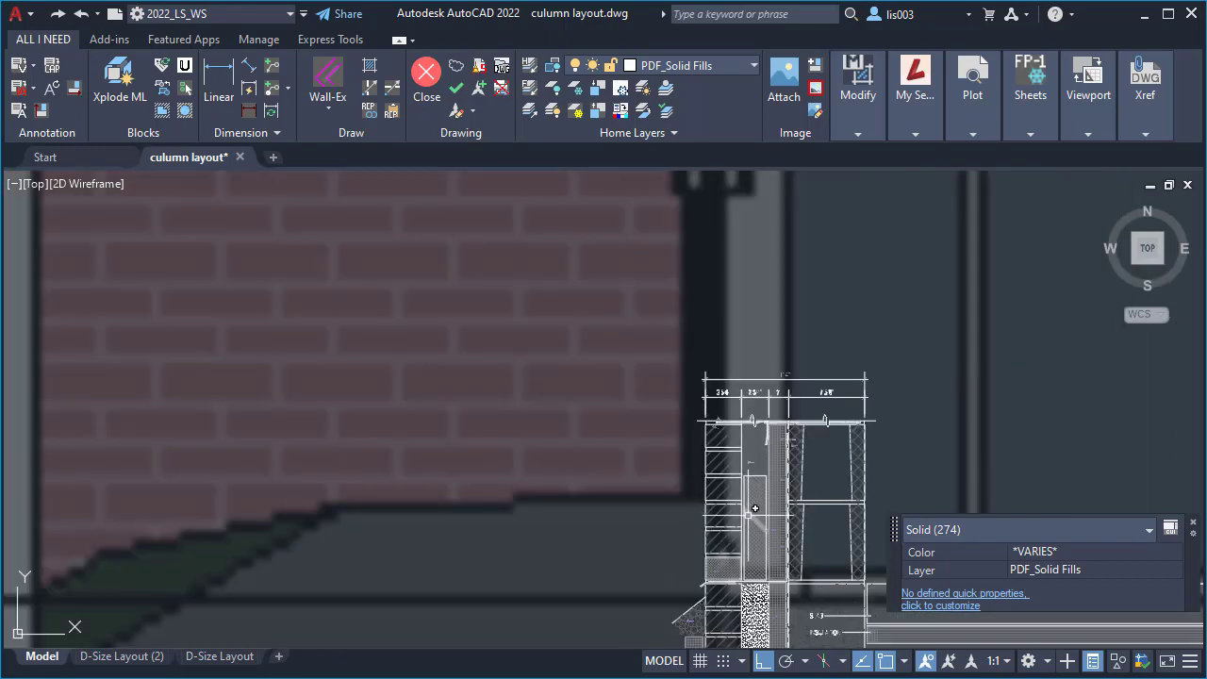
scroll(676, 253, "down", 4)
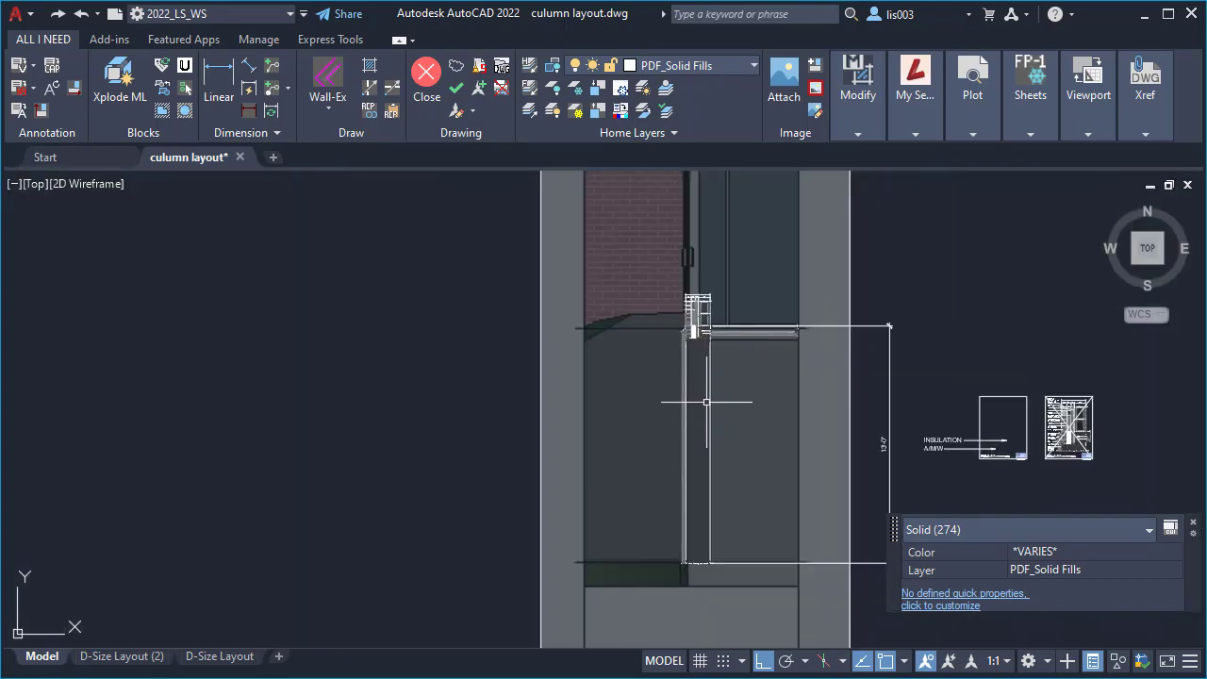
scroll(924, 424, "up", 6)
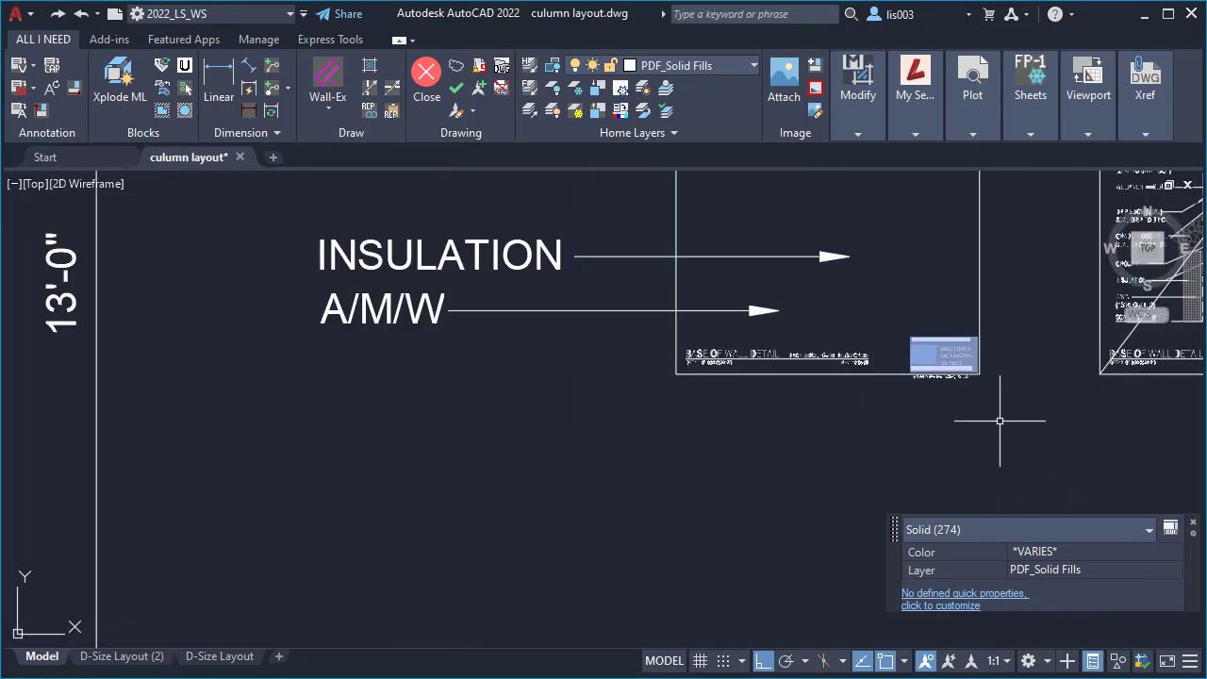
scroll(938, 350, "down", 6)
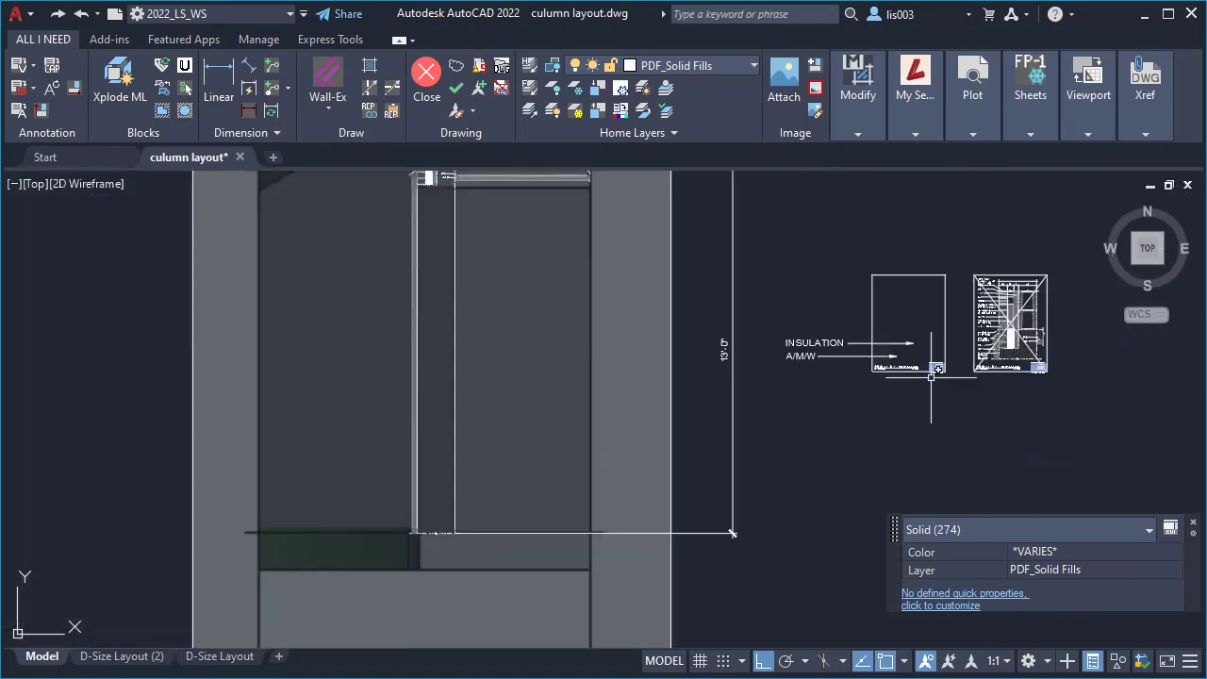
middle_click_drag(519, 400, 608, 552)
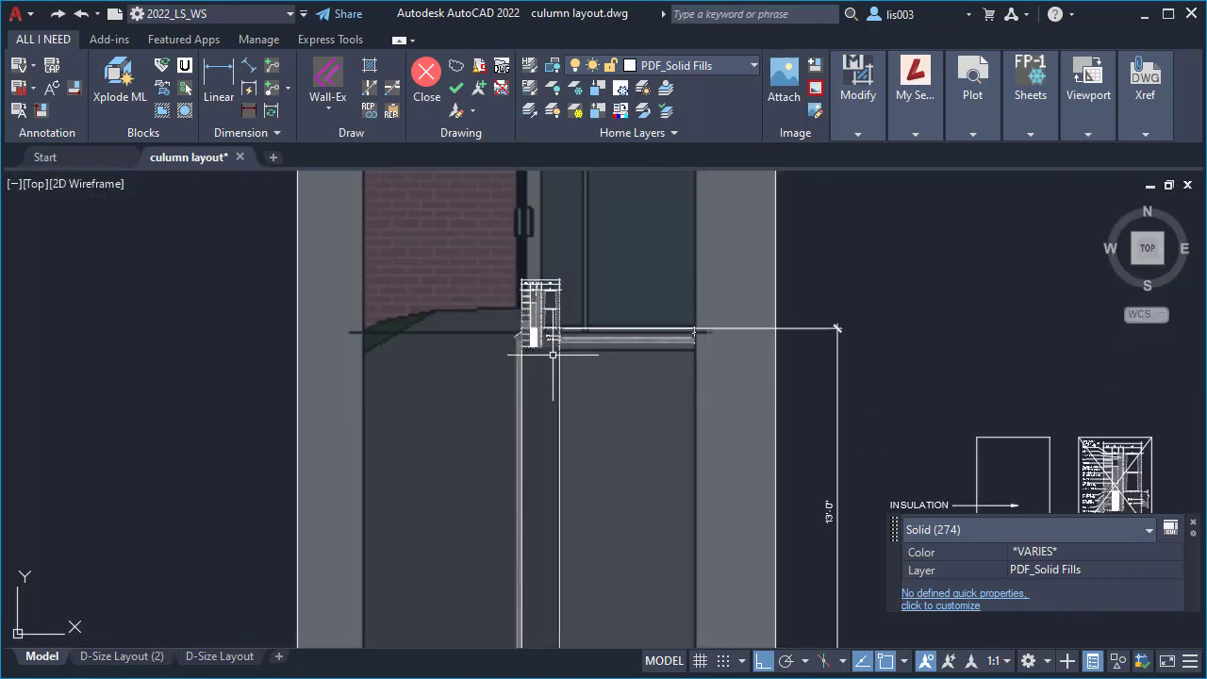
scroll(538, 305, "up", 8)
scroll(526, 304, "up", 6)
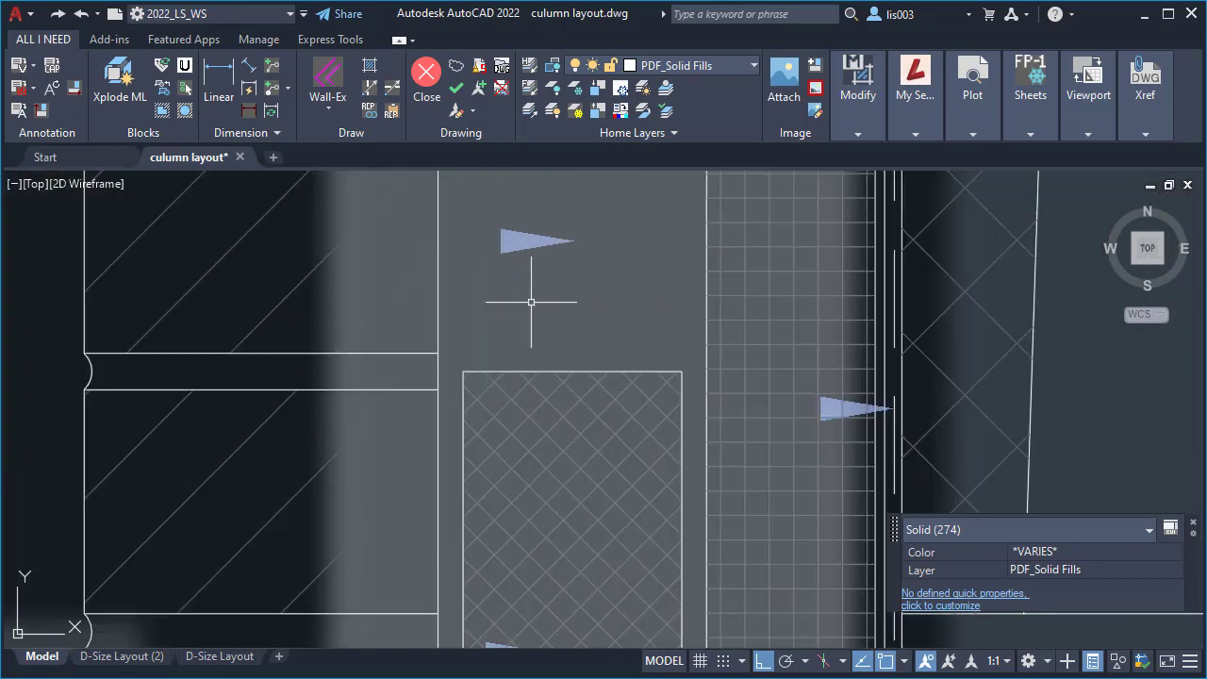
scroll(569, 323, "down", 7)
scroll(570, 311, "up", 2)
scroll(571, 309, "down", 2)
scroll(572, 311, "down", 6)
middle_click_drag(981, 421, 721, 296)
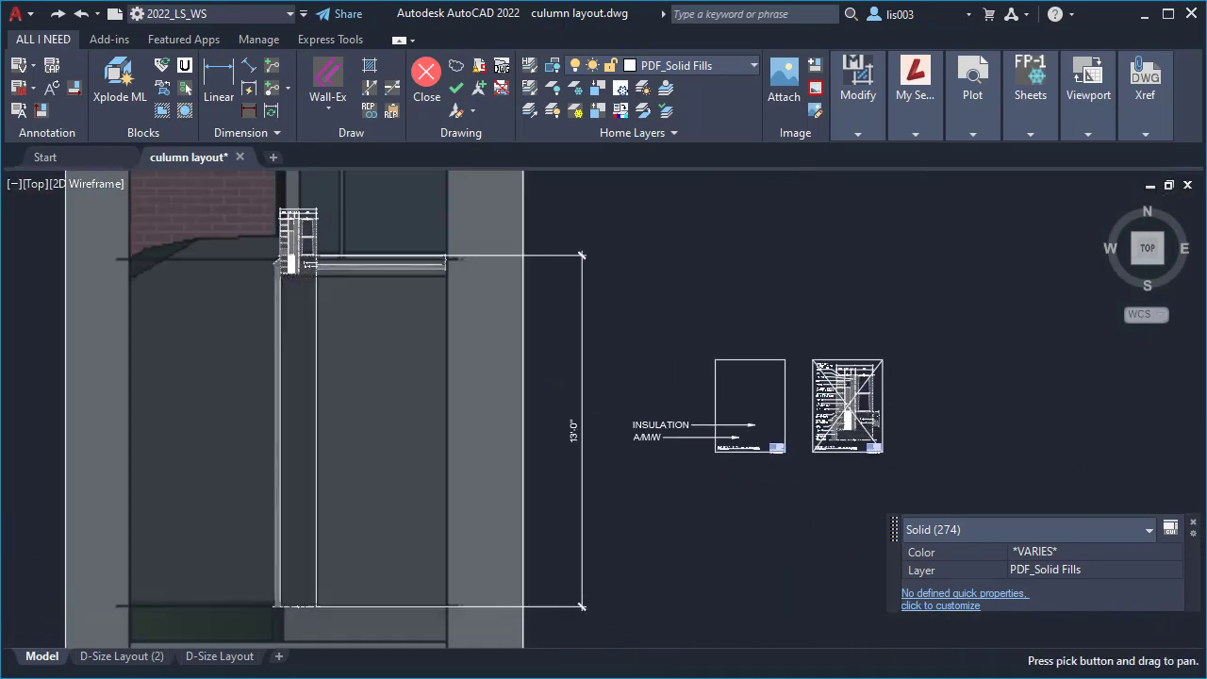
scroll(859, 421, "up", 10)
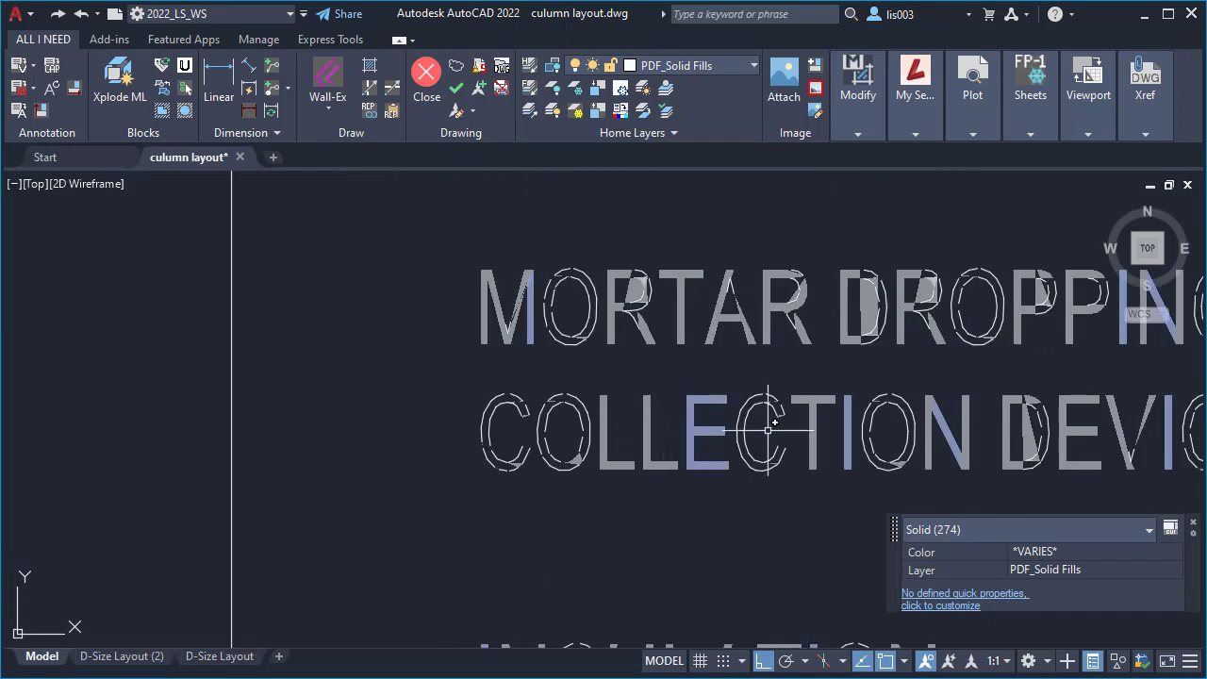
scroll(1011, 427, "down", 5)
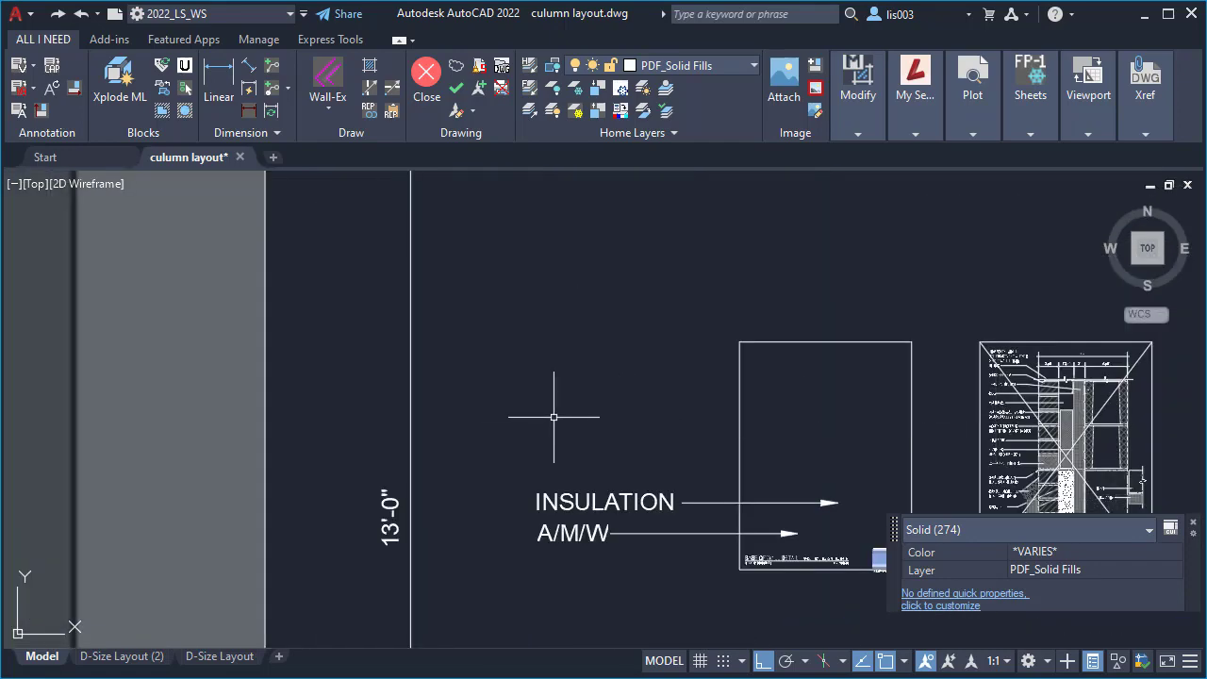
scroll(735, 491, "down", 5)
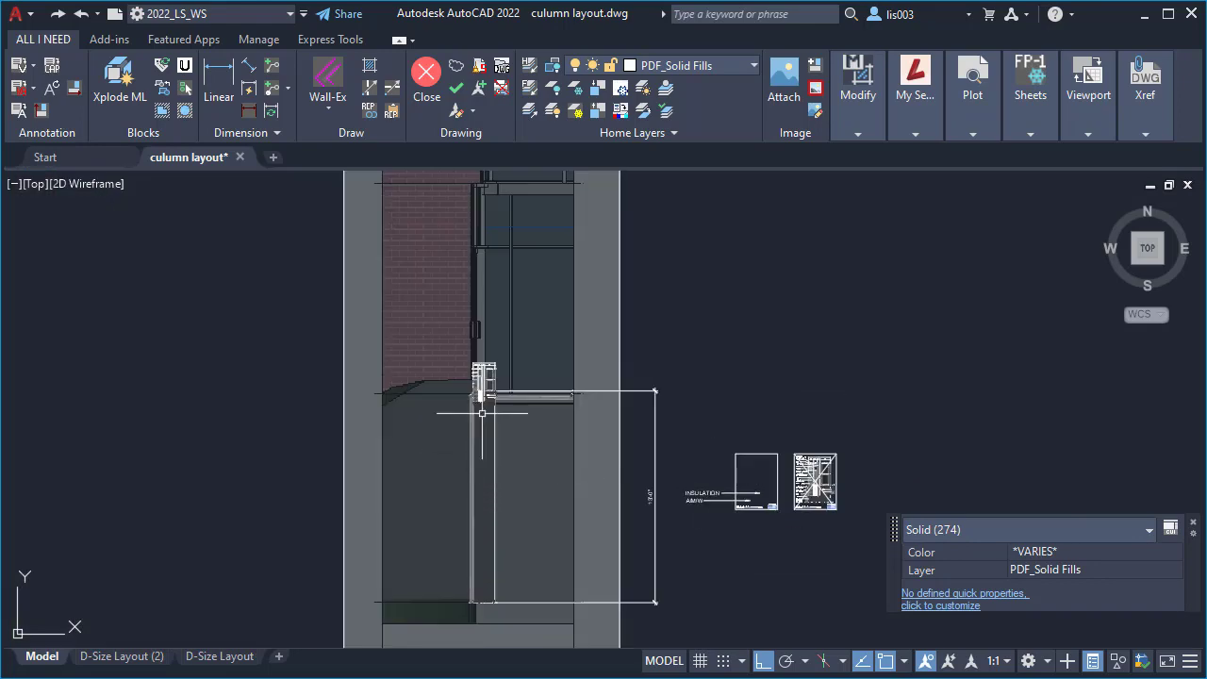
scroll(481, 407, "up", 10)
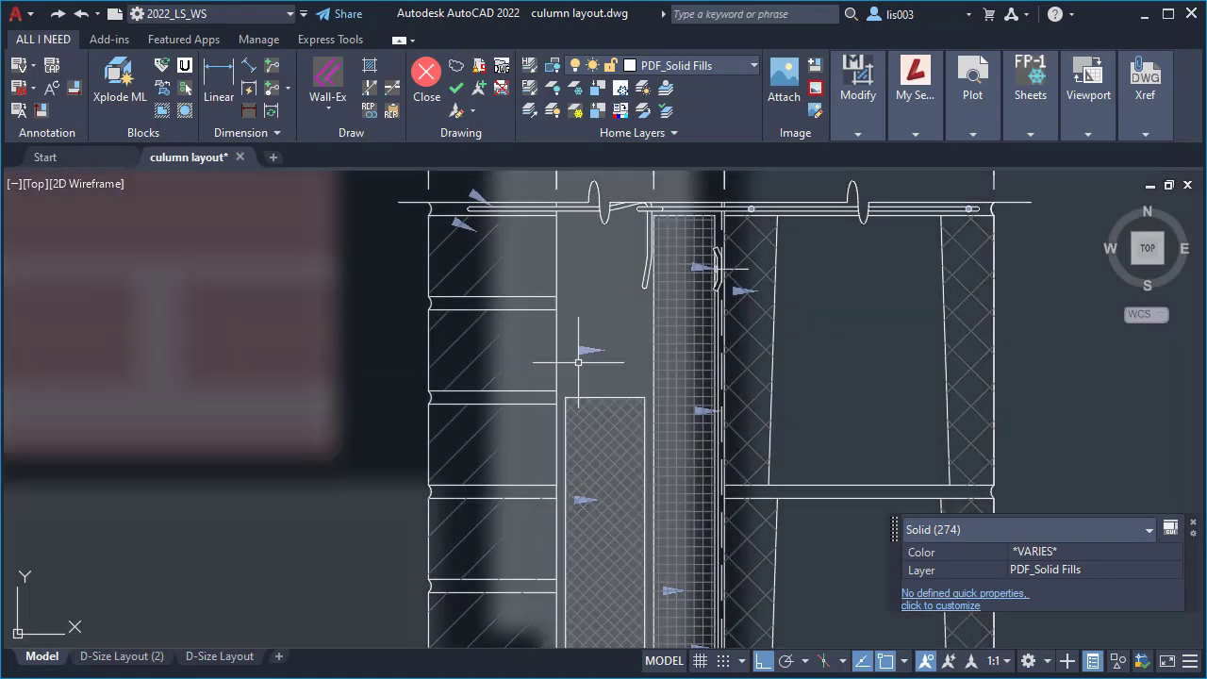
key("Escape")
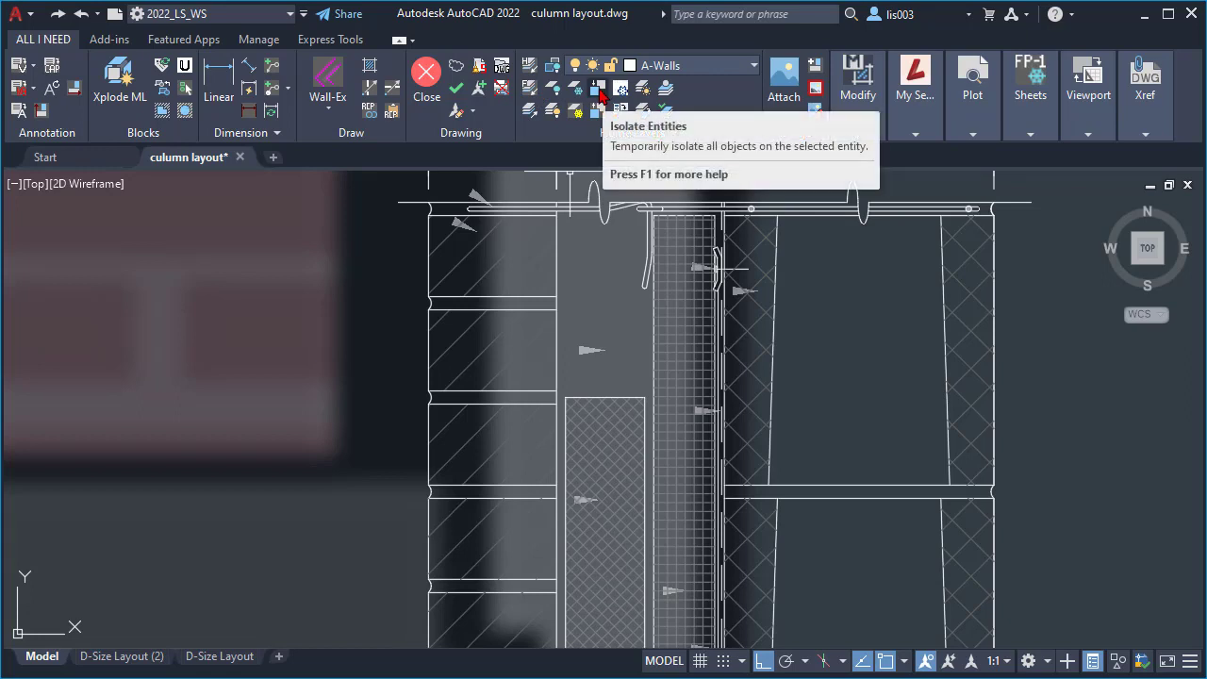
Isolate the stray arrowhead solid fills, window-select all 72 and delete them
left_click(598, 90)
left_click(602, 350)
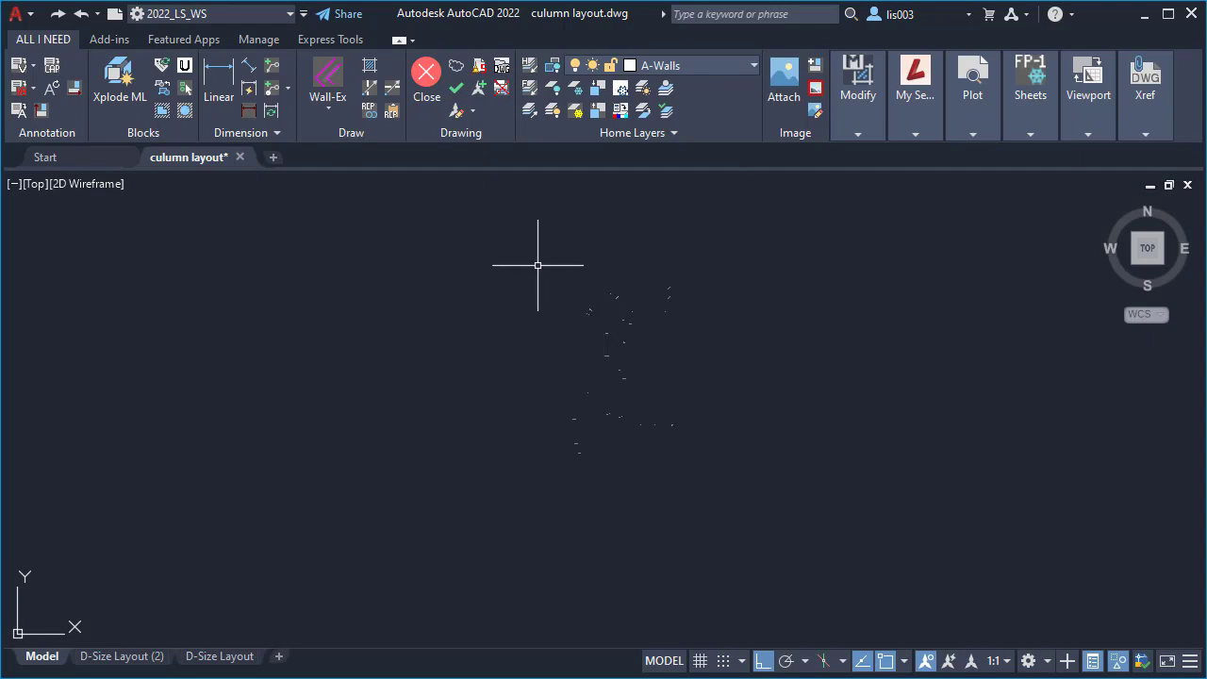
left_click(521, 237)
left_click(743, 515)
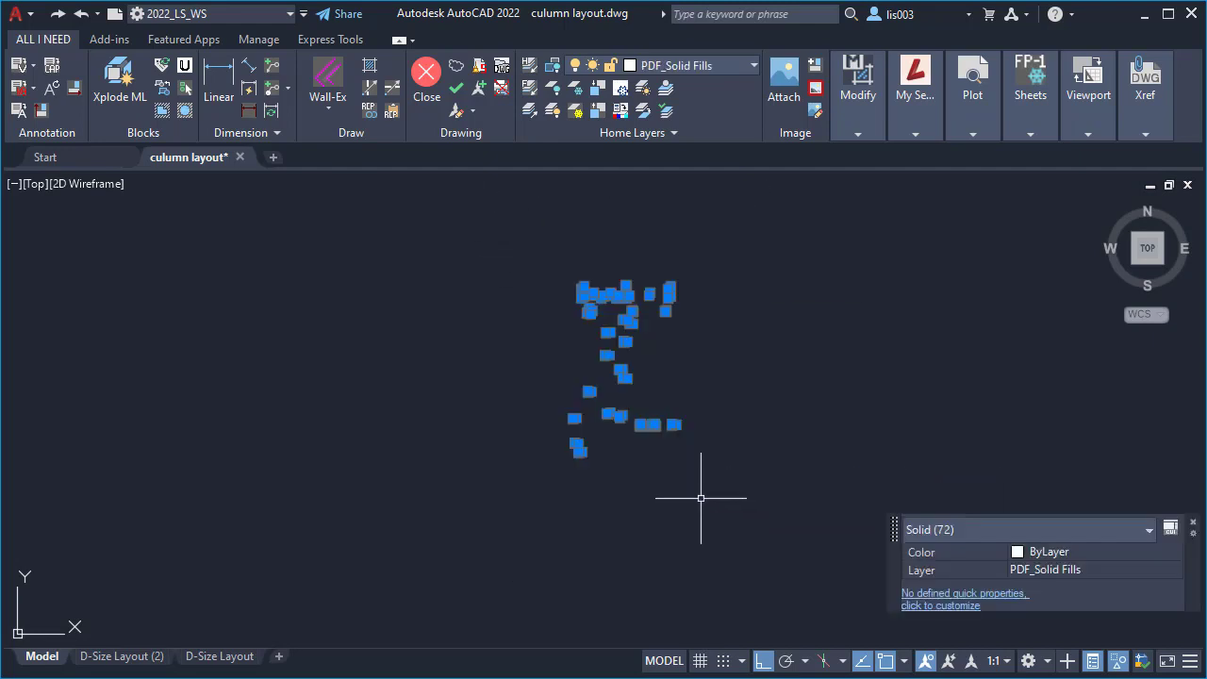
scroll(562, 340, "up", 2)
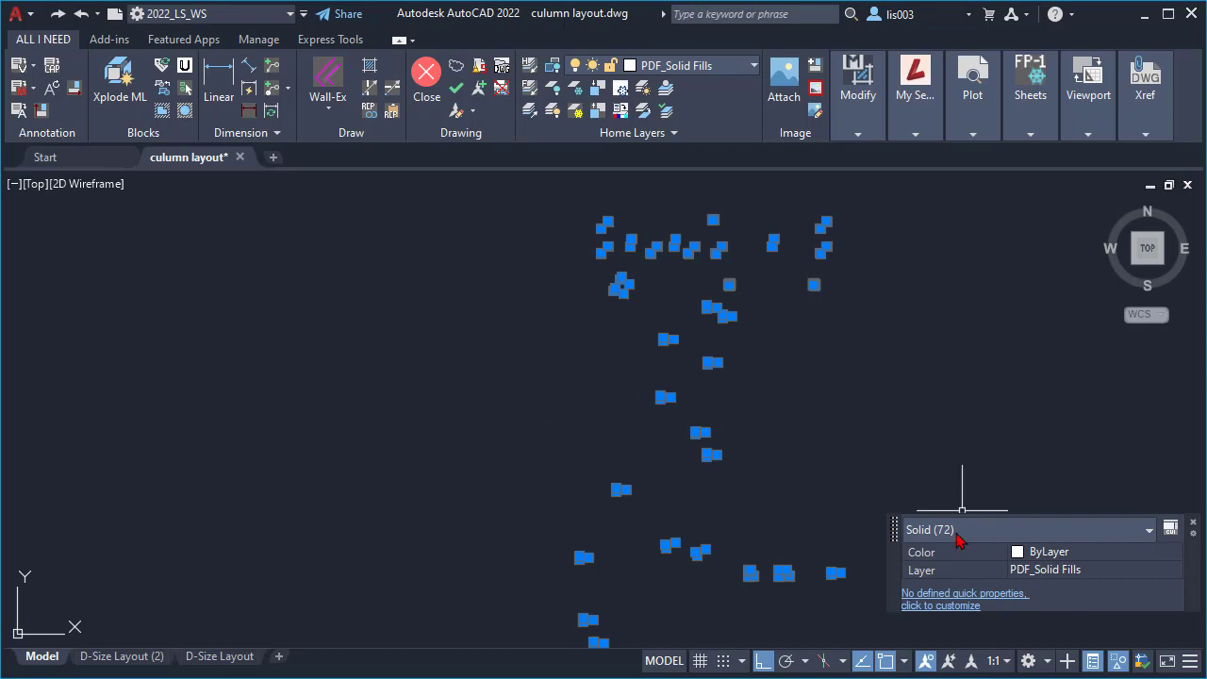
scroll(492, 369, "down", 8)
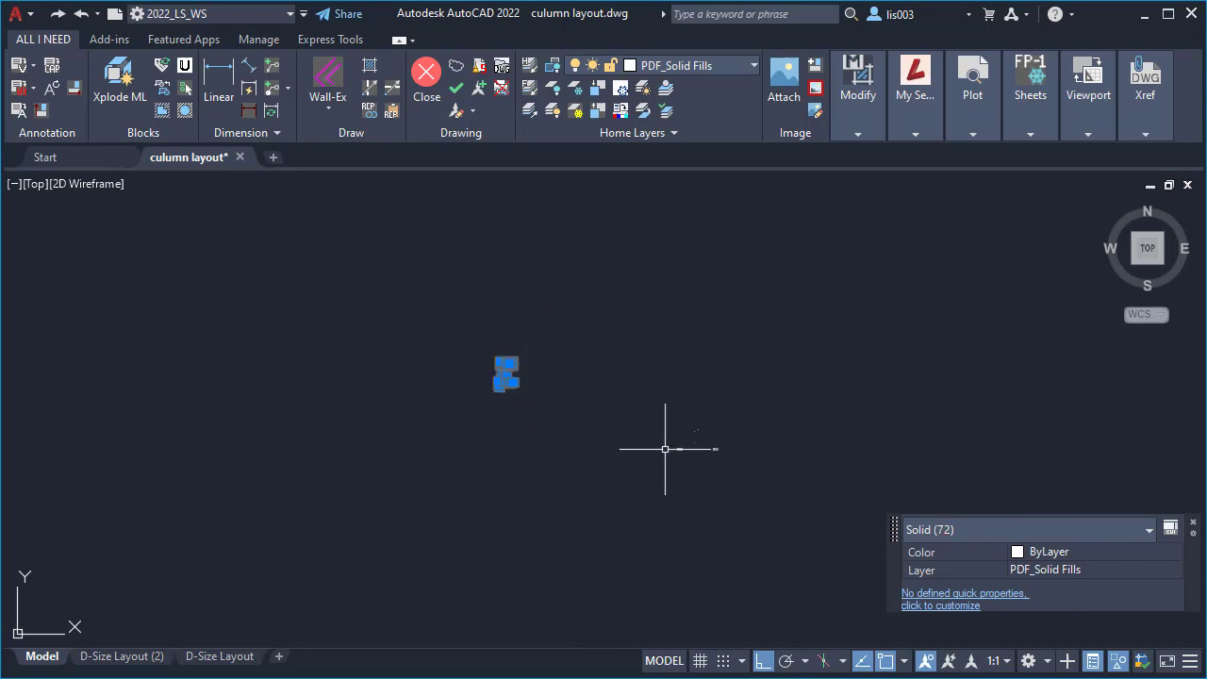
scroll(745, 436, "up", 10)
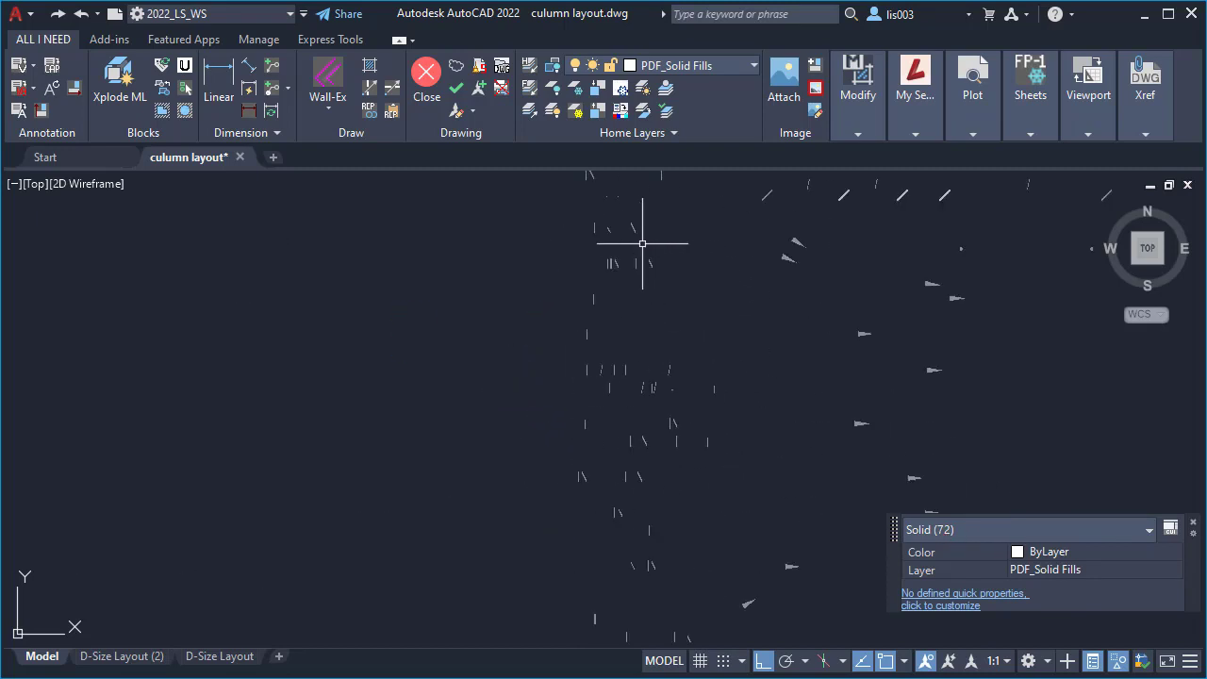
middle_click(666, 449)
middle_click(665, 450)
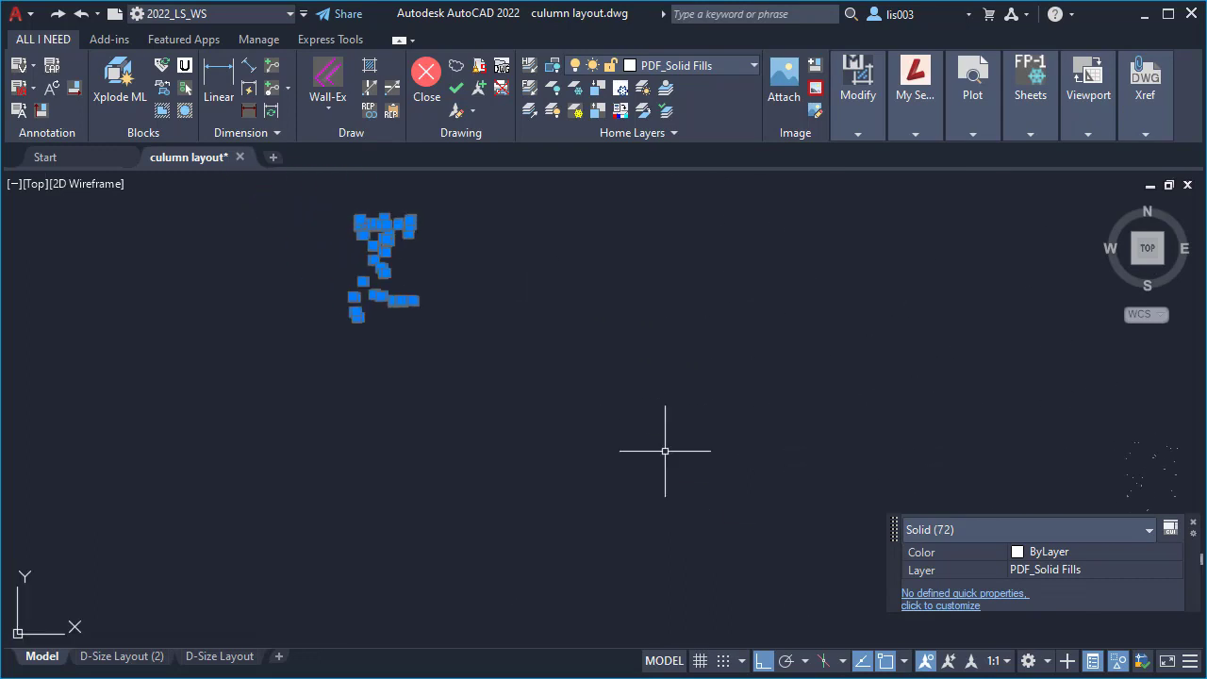
key("Delete")
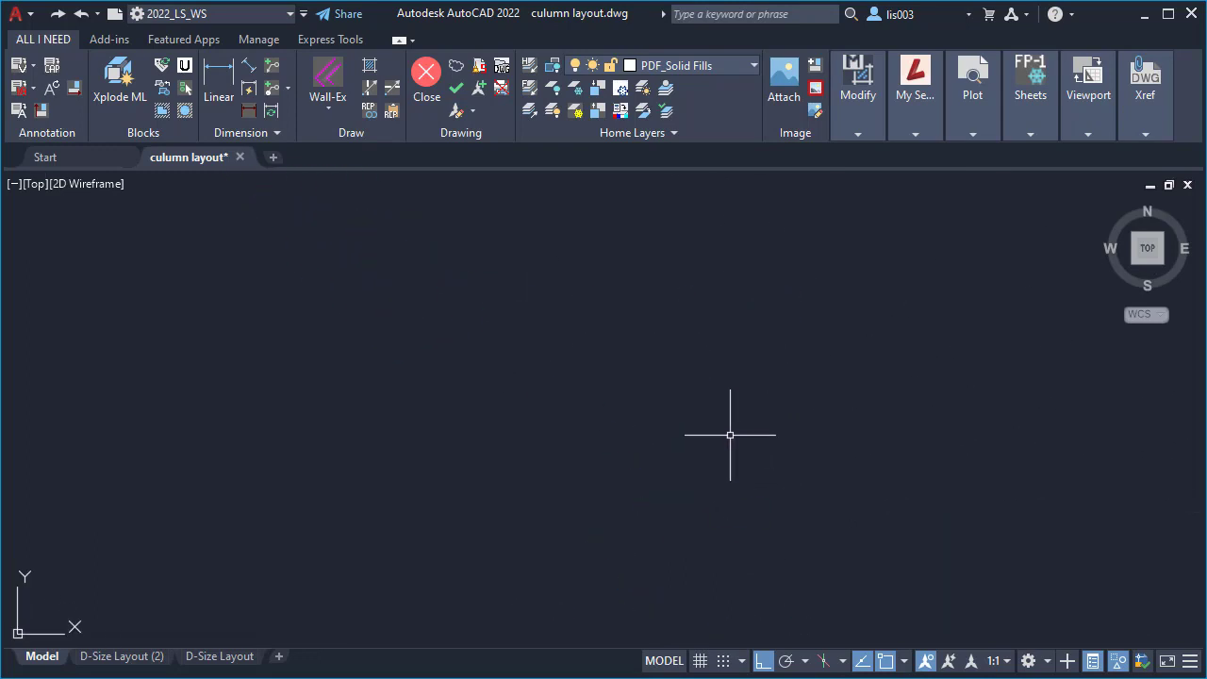
Unisolate all objects so the full drawing, elevation image and wall detail, shows again
left_click(596, 111)
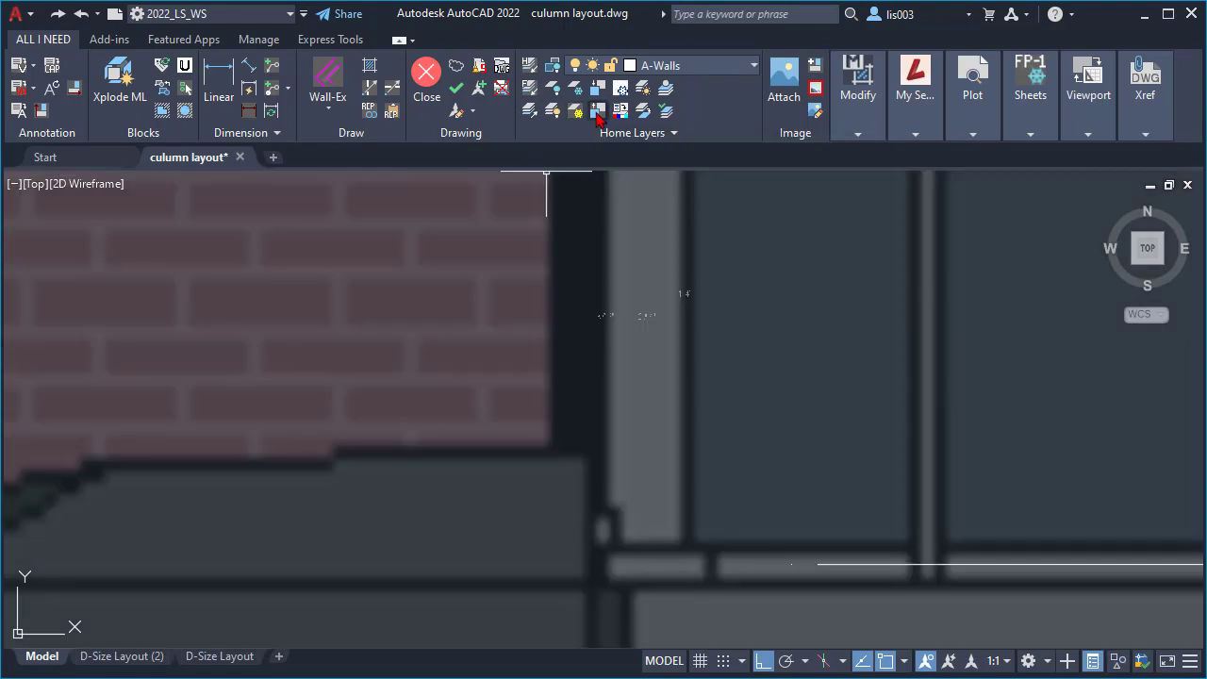
scroll(666, 485, "down", 5)
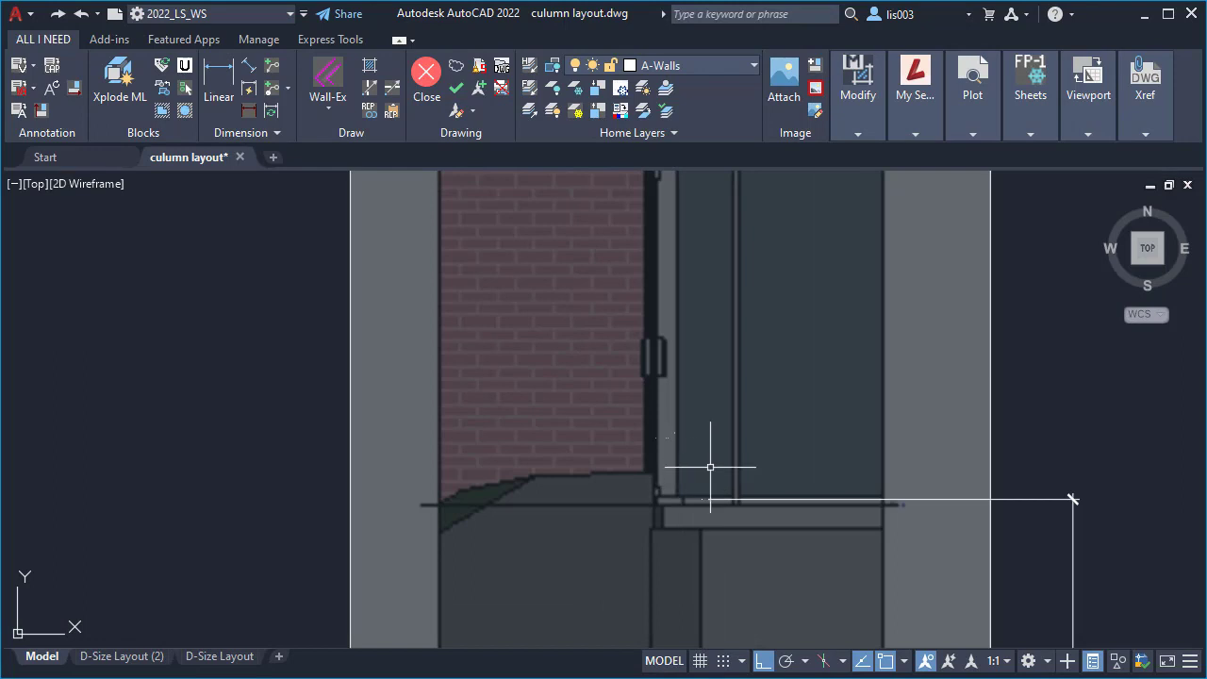
scroll(735, 408, "down", 4)
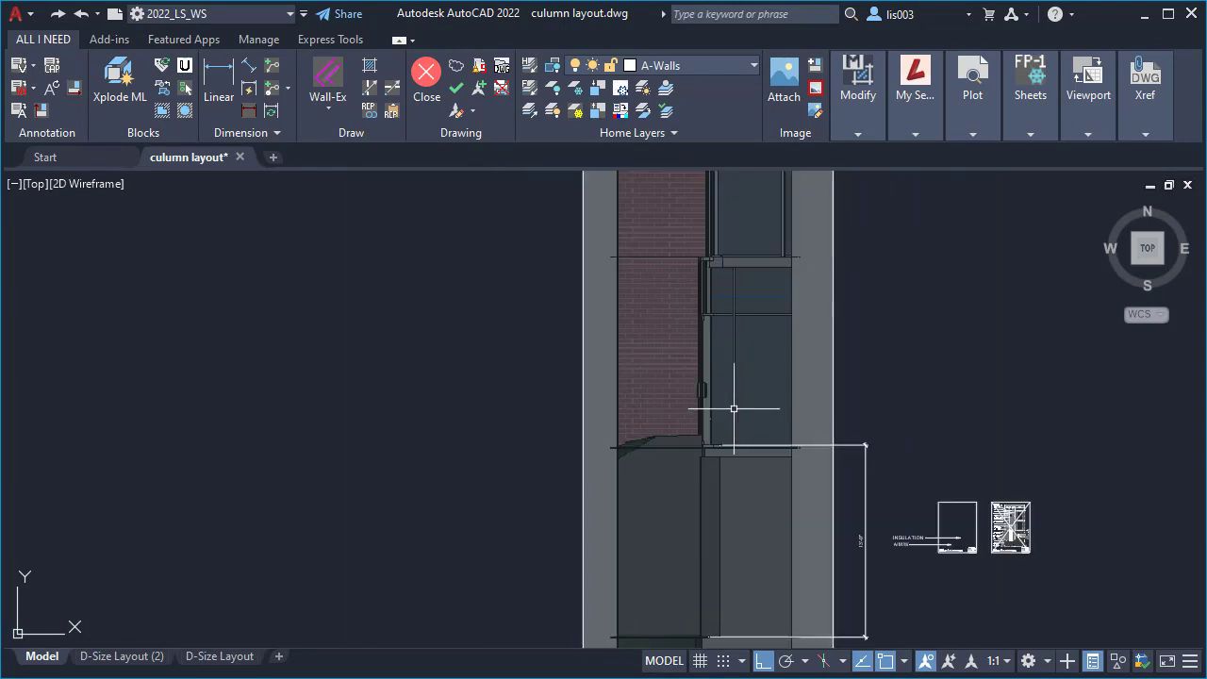
middle_click_drag(765, 499, 760, 480)
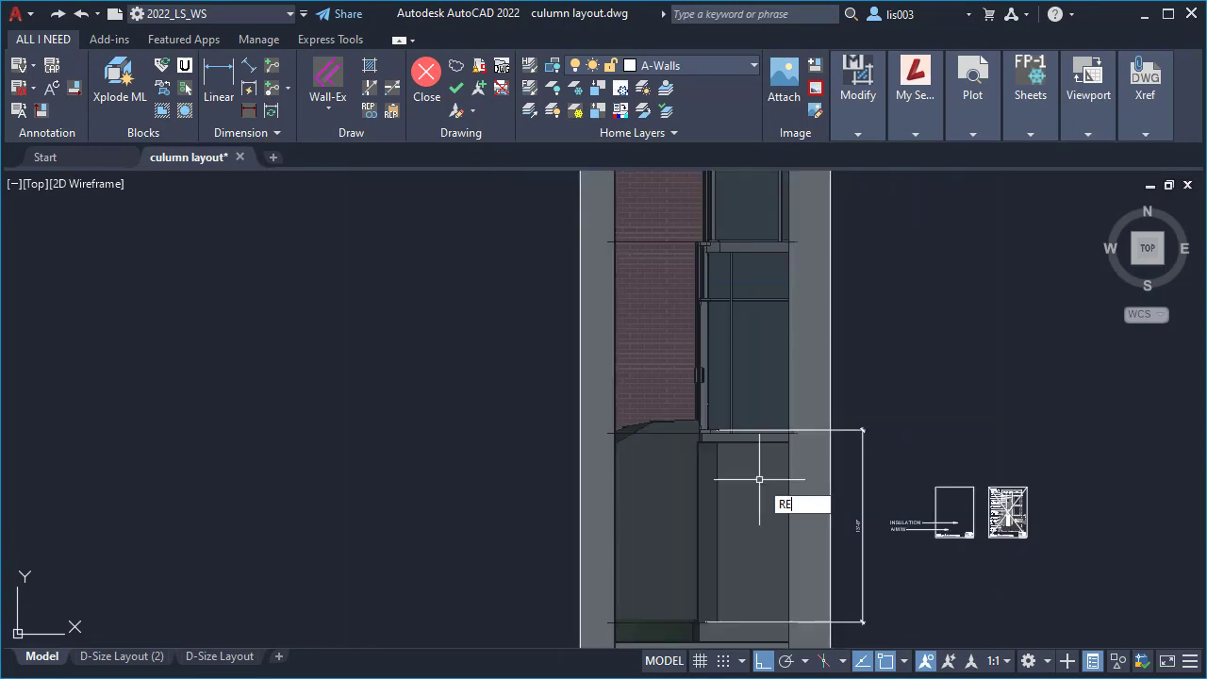
Send the elevation image to the back behind the linework, regenerate, and zoom to the wall base
left_click(580, 357)
type("r")
key("Return")
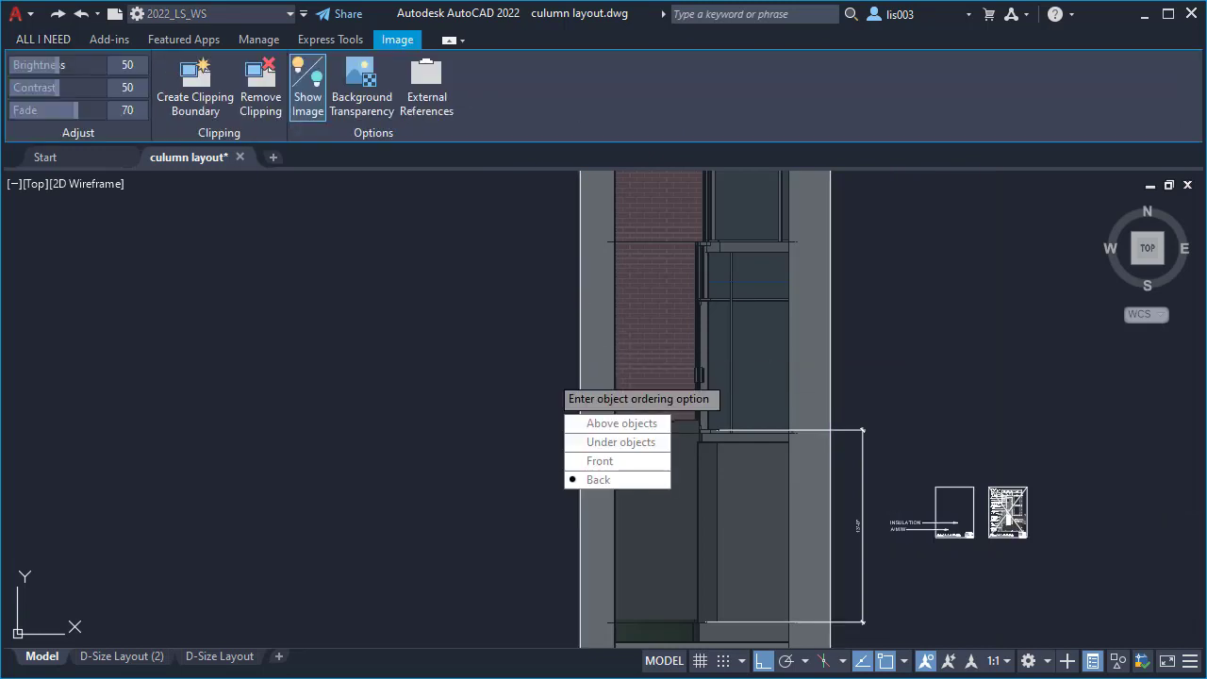
key("Return")
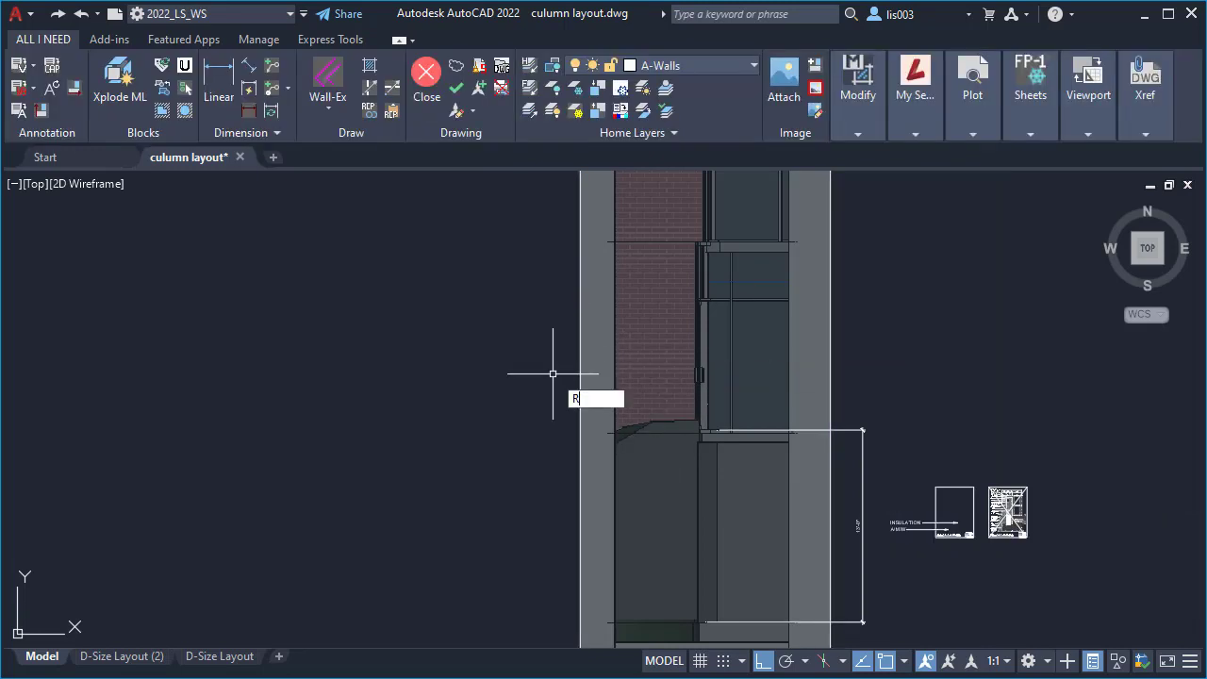
key("Return")
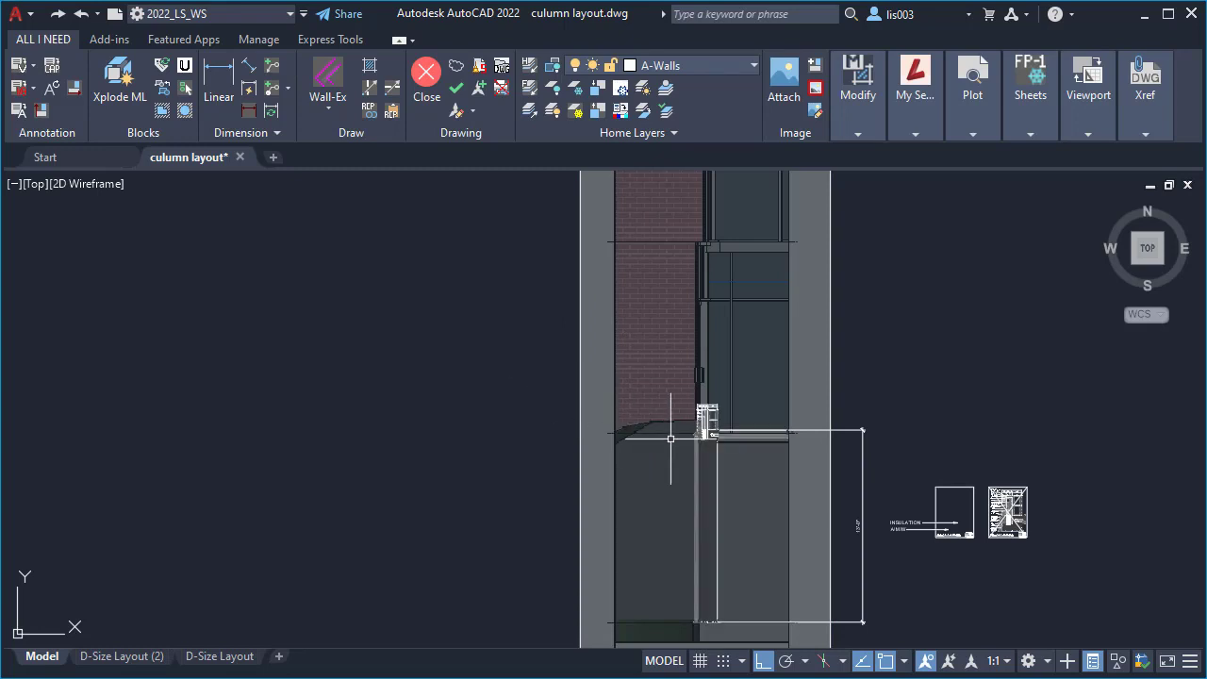
scroll(674, 441, "up", 10)
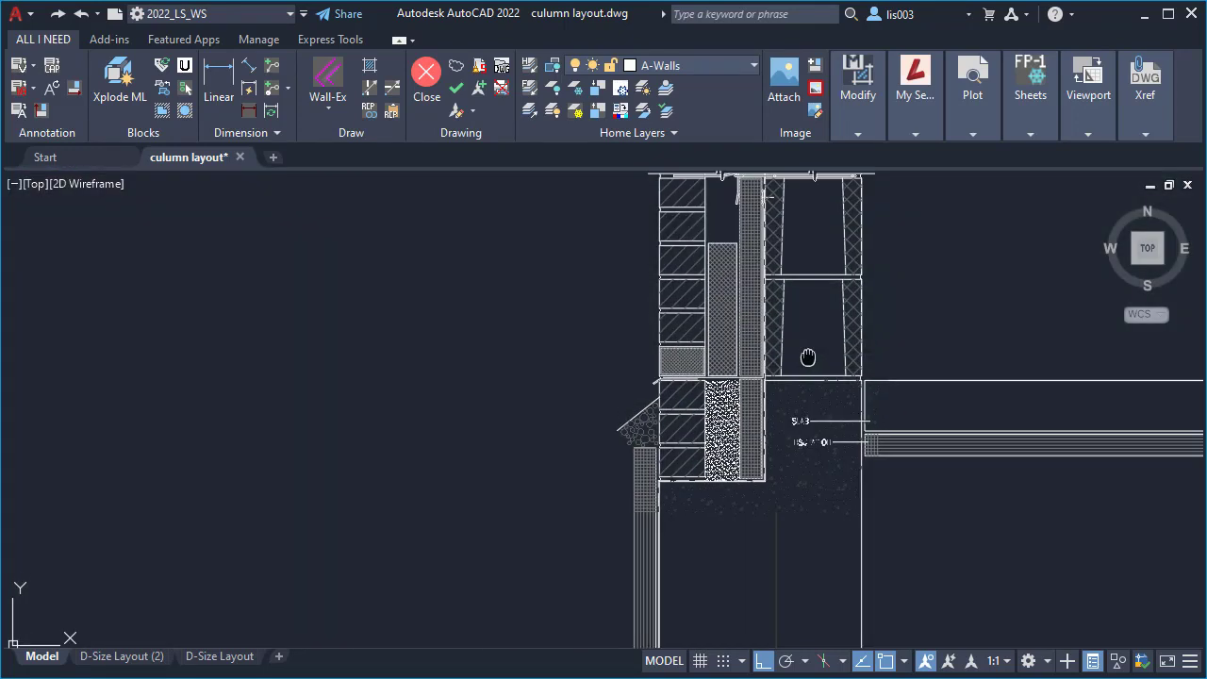
middle_click_drag(795, 337, 795, 517)
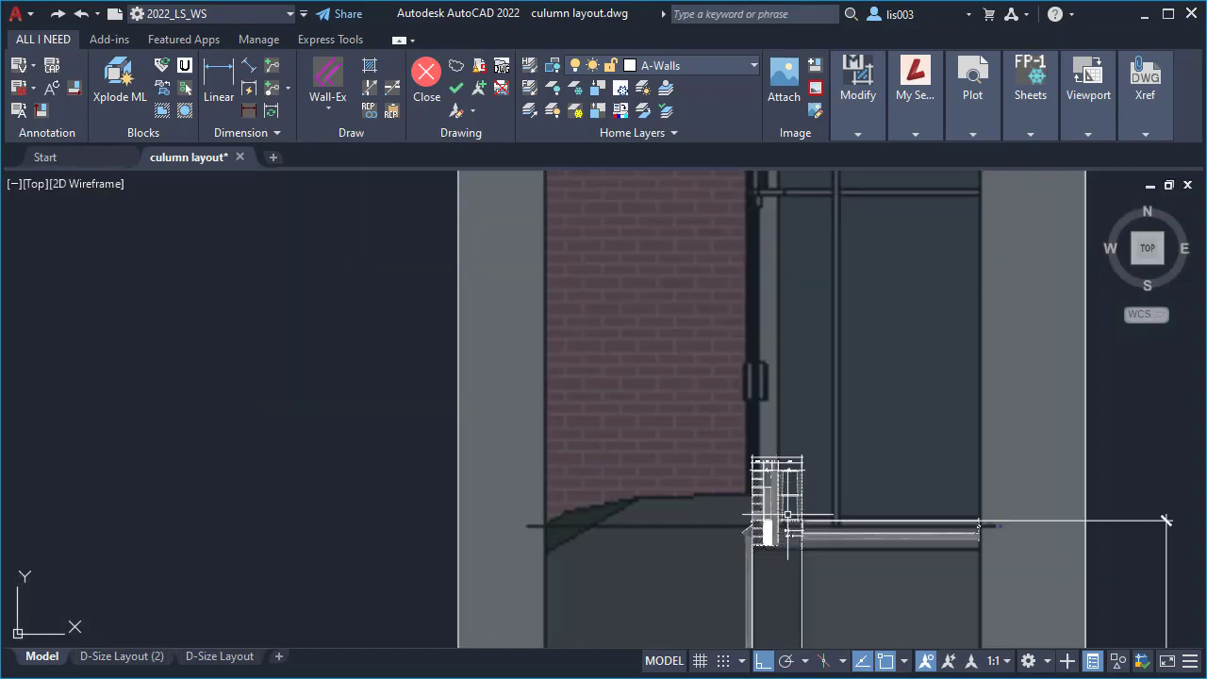